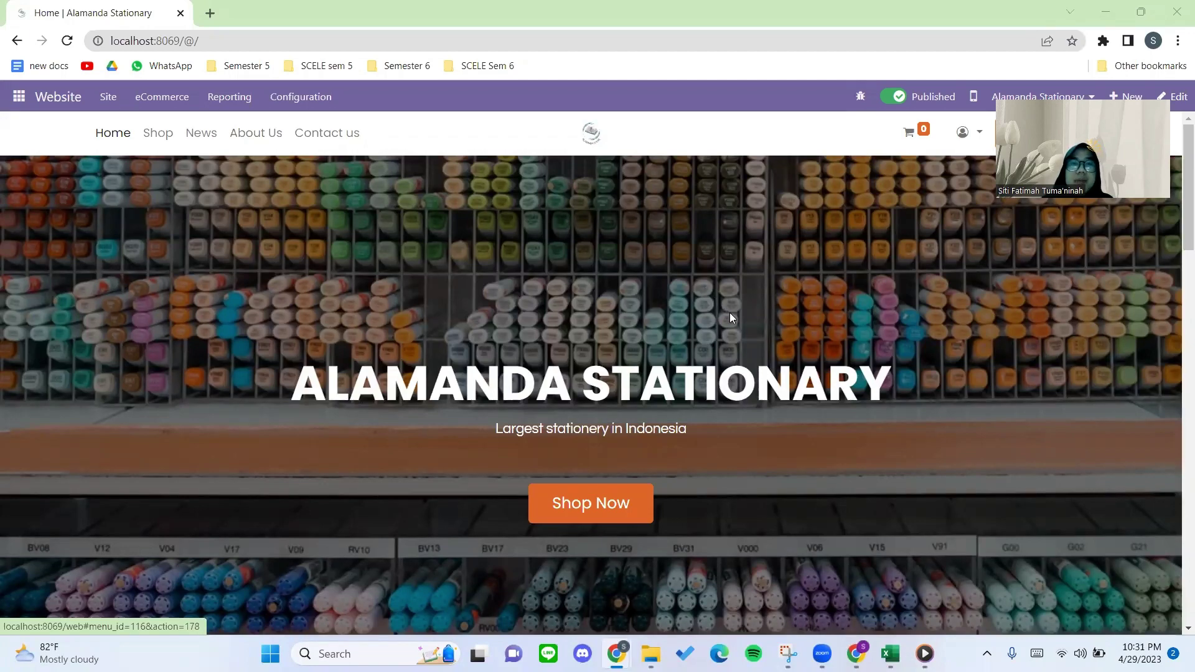
# Bring the Medium draft of the Odoo tutorial article to the front from the taskbar.
pyautogui.click(857, 644)
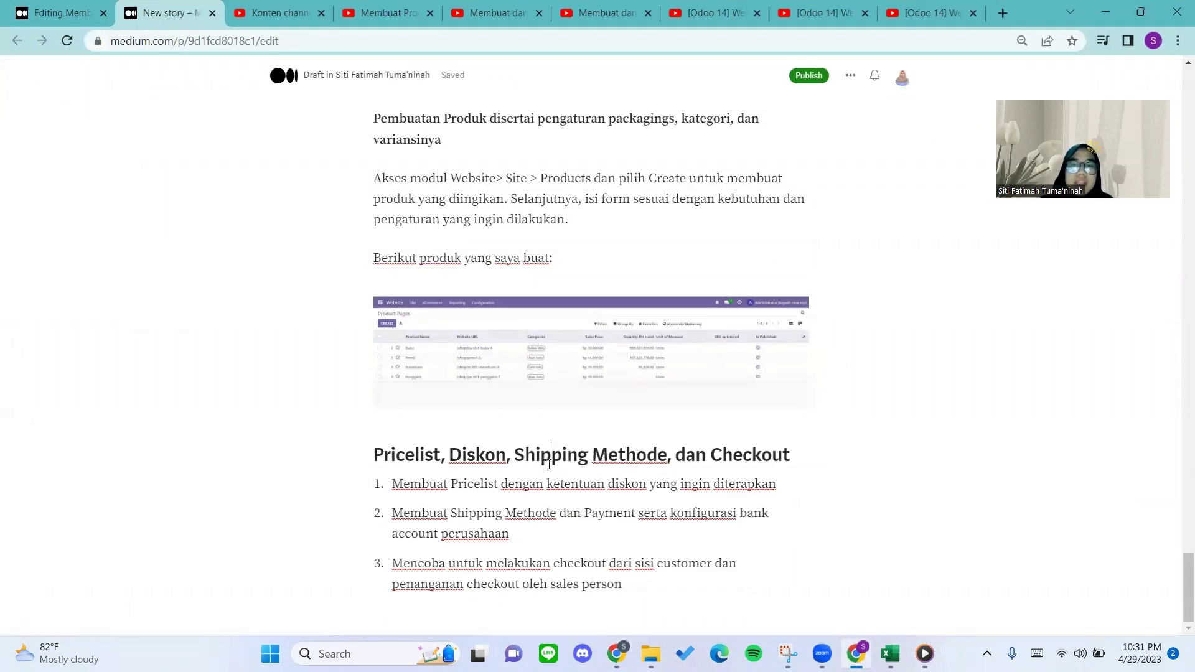
pyautogui.click(734, 455)
pyautogui.scroll(20, 450, 396)
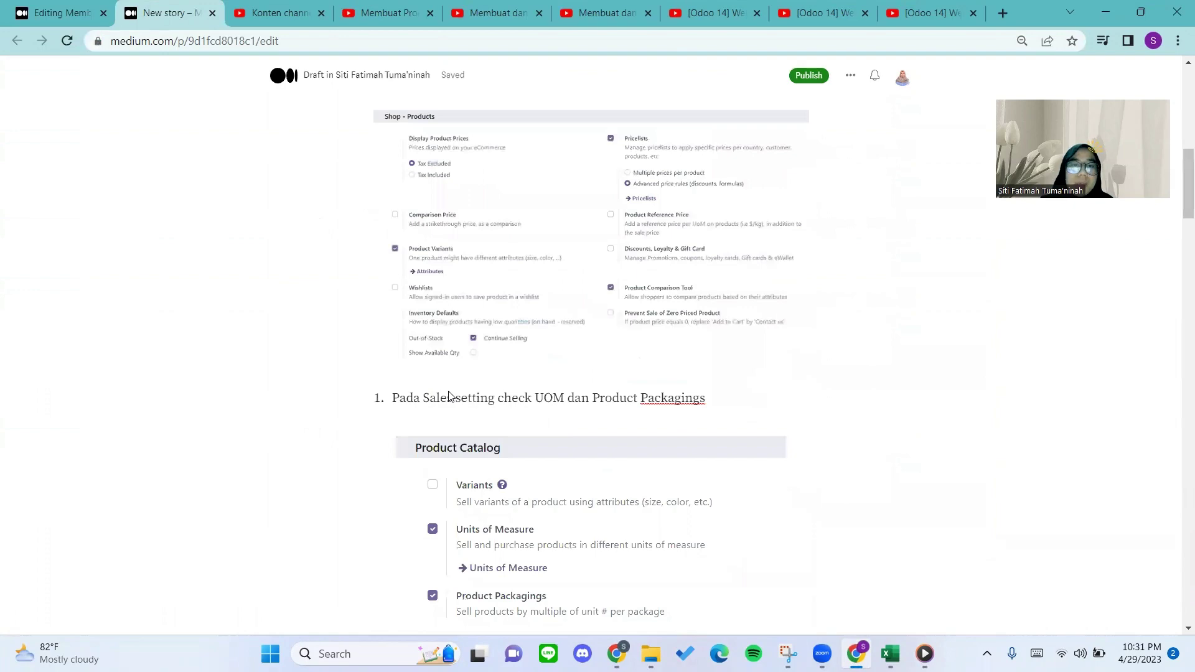
pyautogui.scroll(7, 449, 396)
pyautogui.scroll(-2, 436, 361)
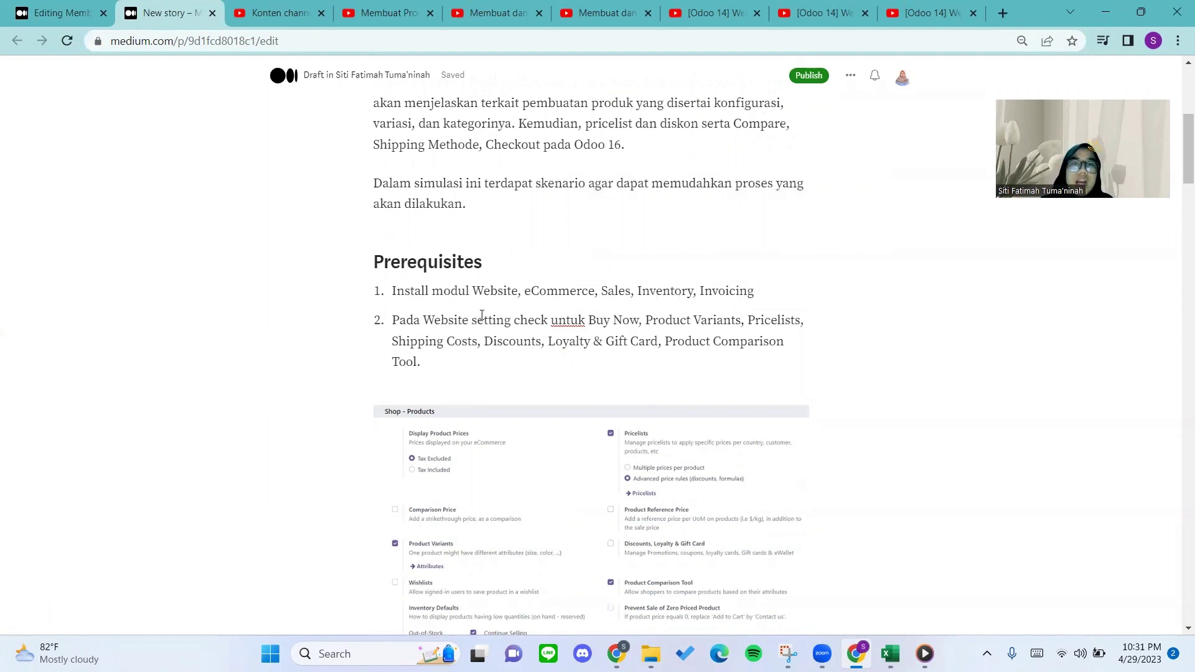
pyautogui.scroll(-1, 482, 315)
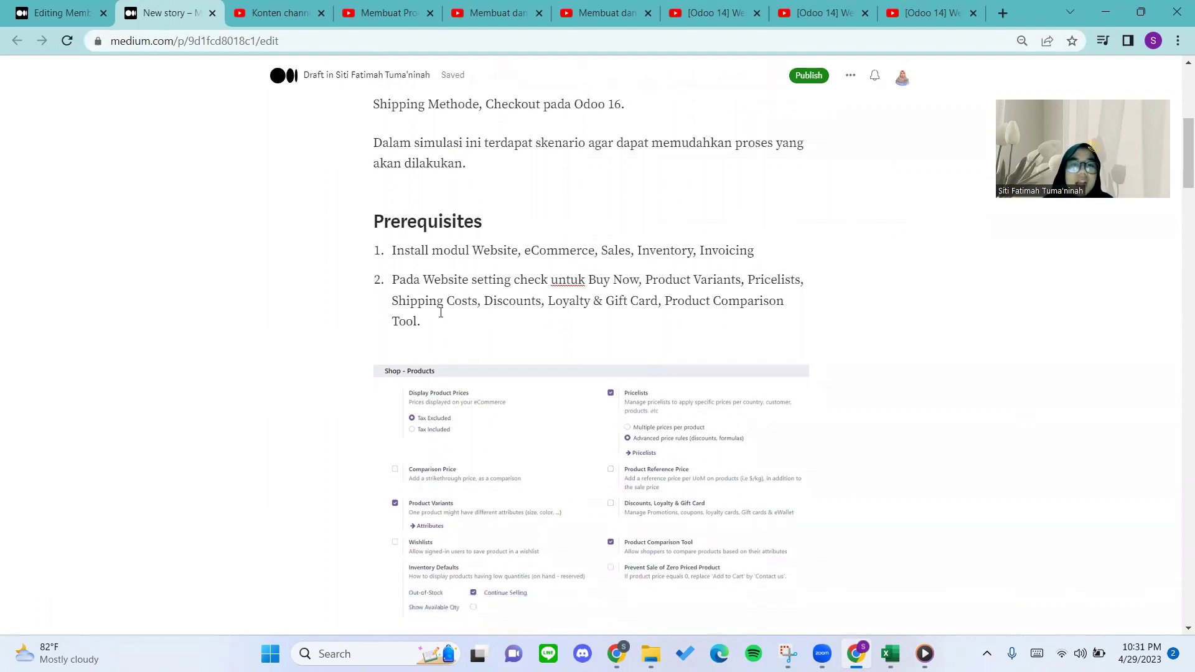
pyautogui.scroll(-1, 441, 312)
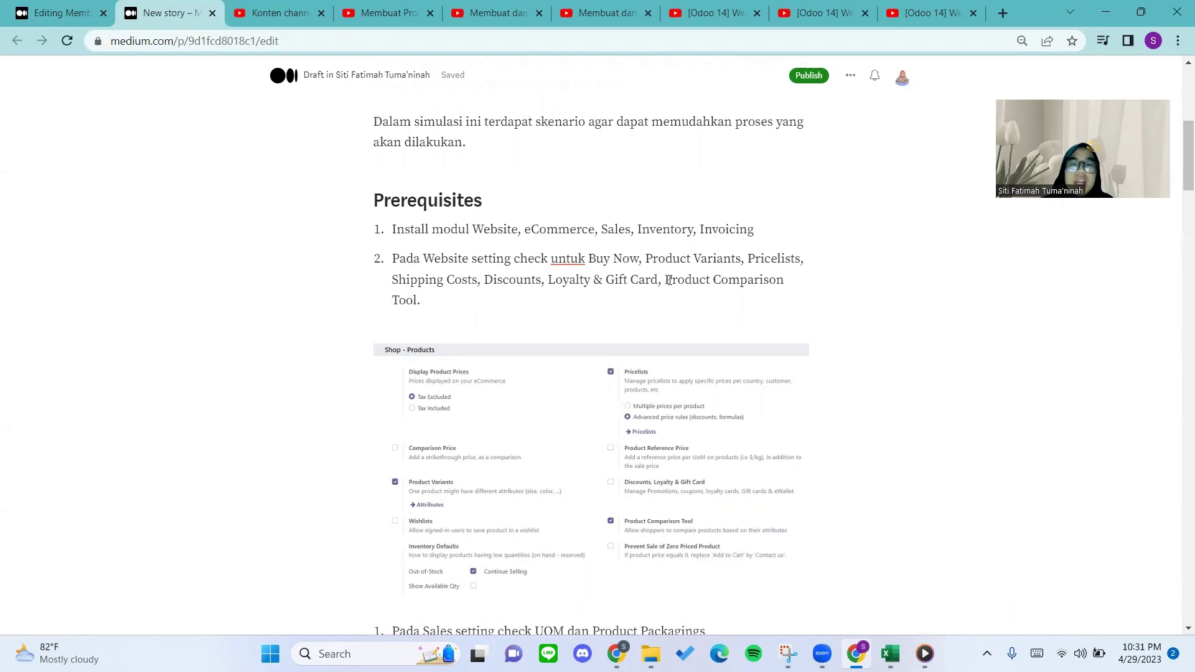
pyautogui.moveTo(660, 282); pyautogui.dragTo(583, 279)
pyautogui.click(694, 278)
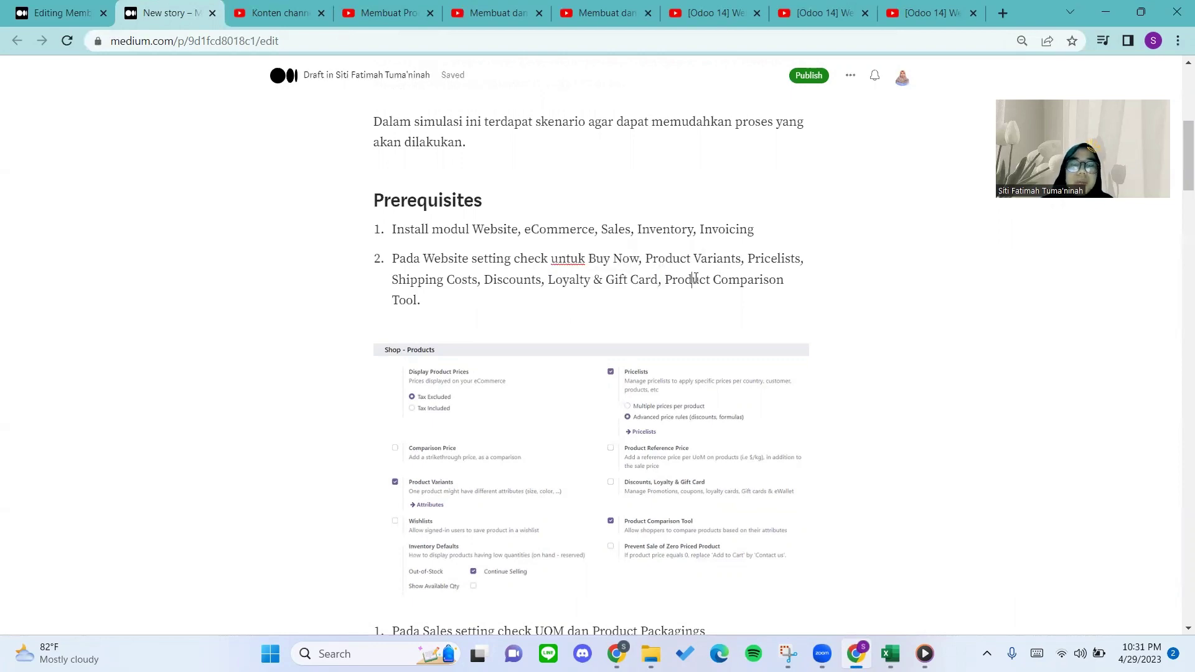
pyautogui.scroll(-3, 519, 300)
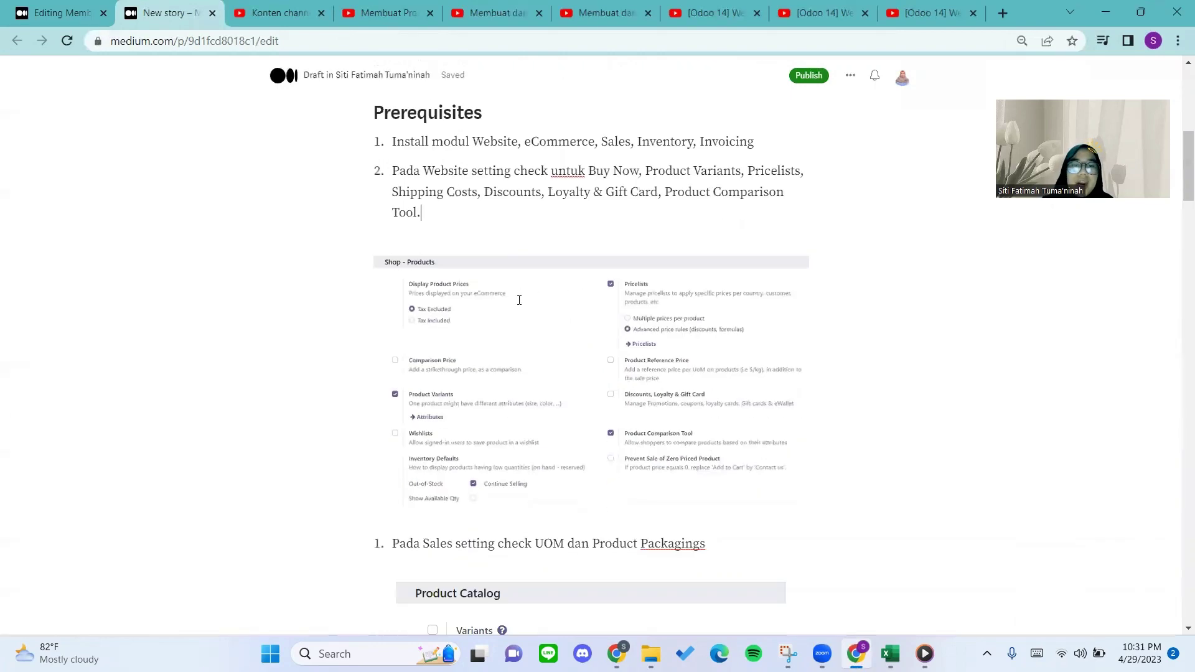
pyautogui.scroll(-1, 423, 470)
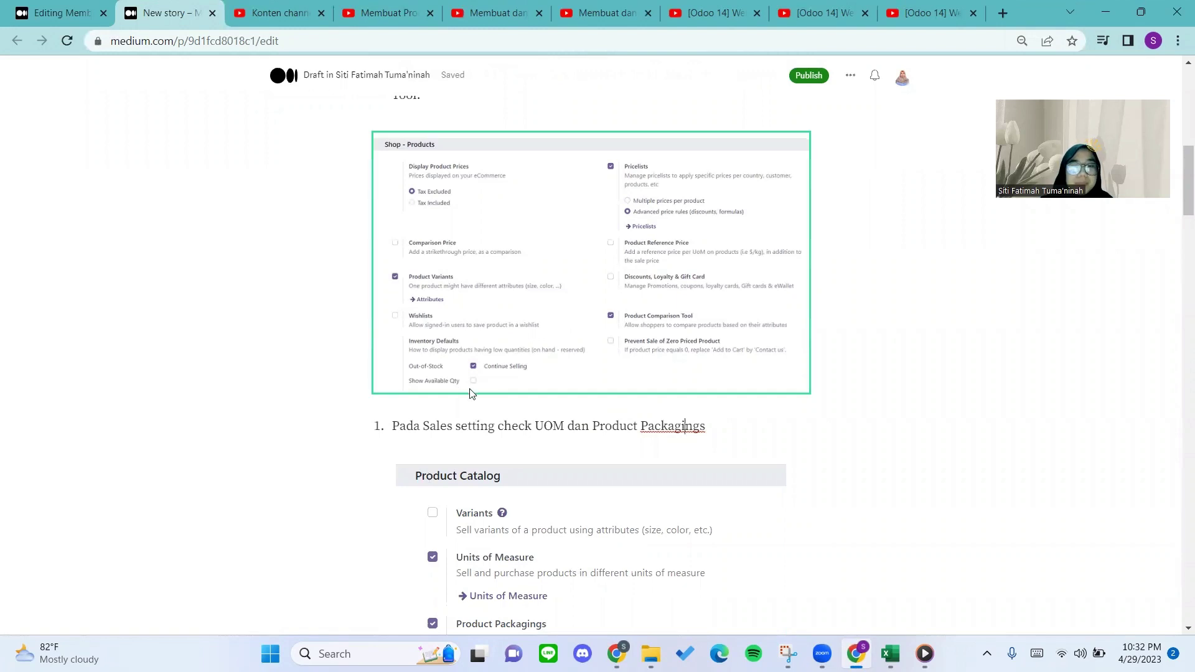
pyautogui.click(441, 425)
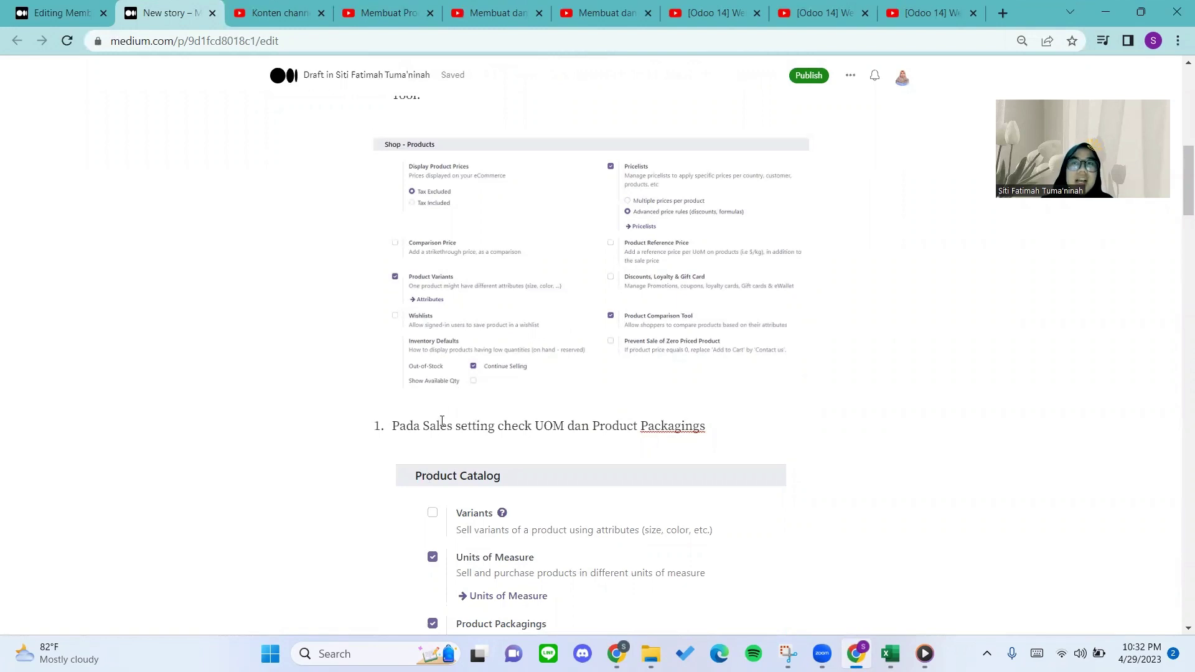
pyautogui.scroll(-1, 441, 421)
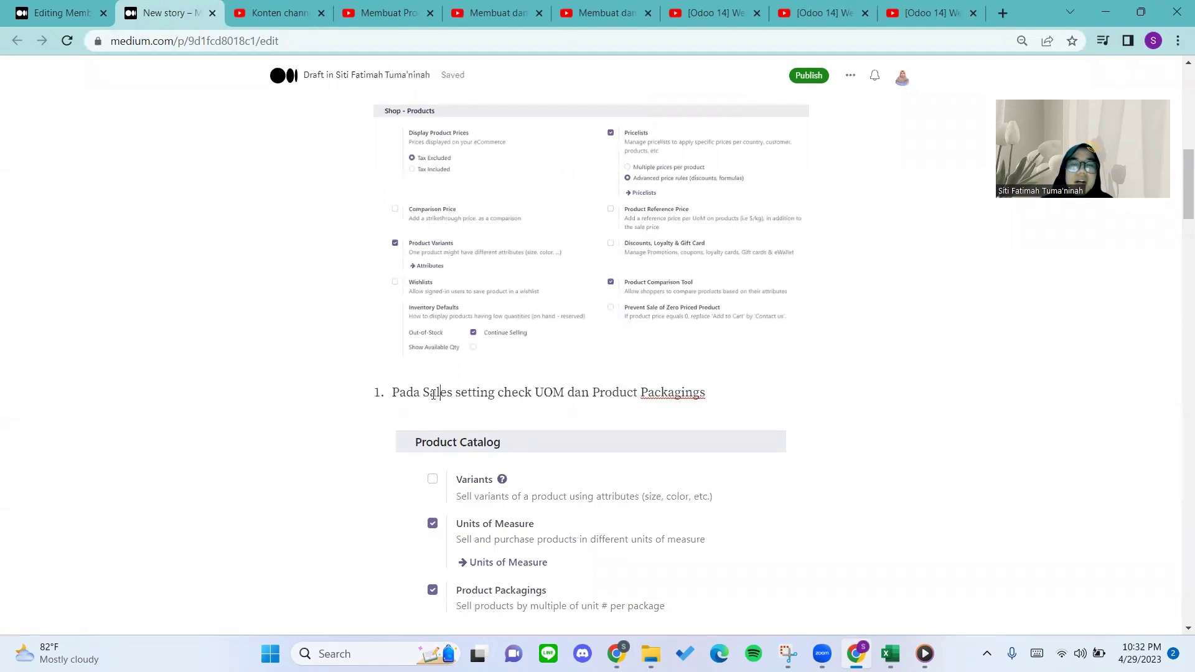
pyautogui.scroll(-1, 434, 394)
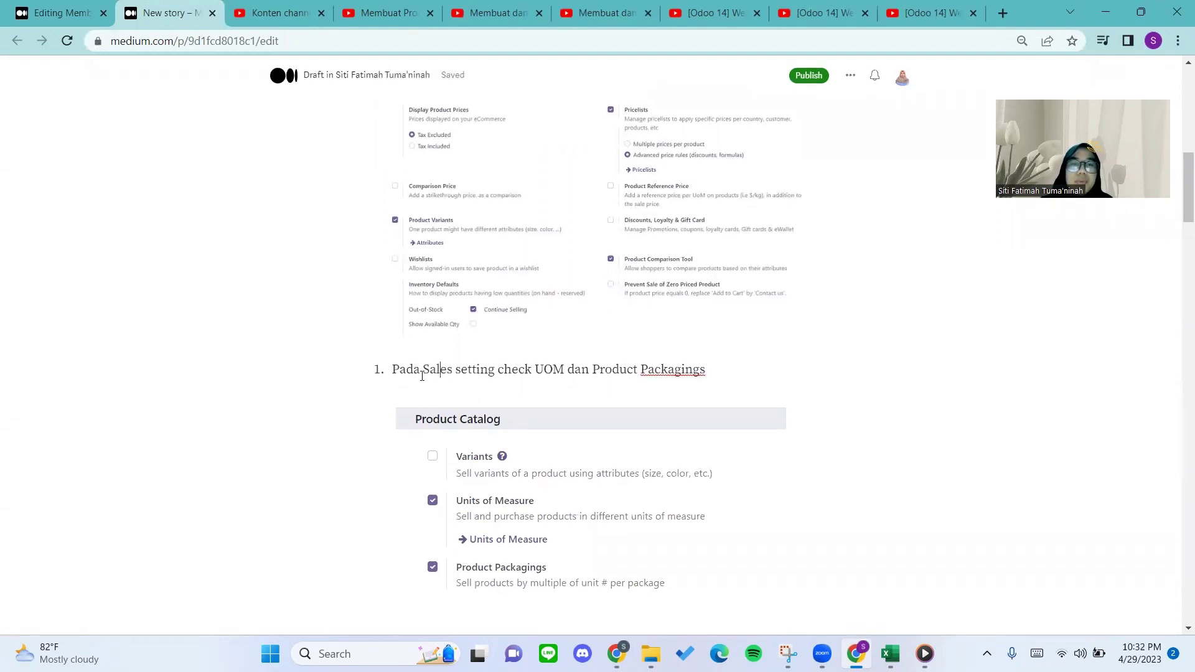
pyautogui.scroll(-1, 449, 378)
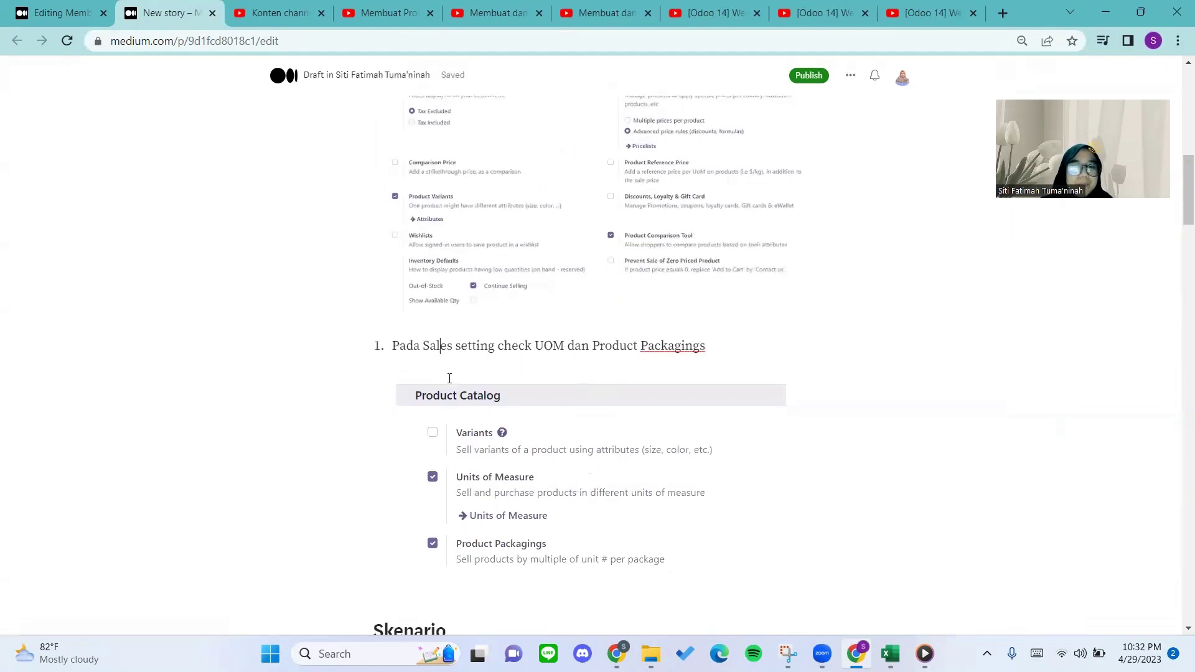
pyautogui.scroll(12, 449, 379)
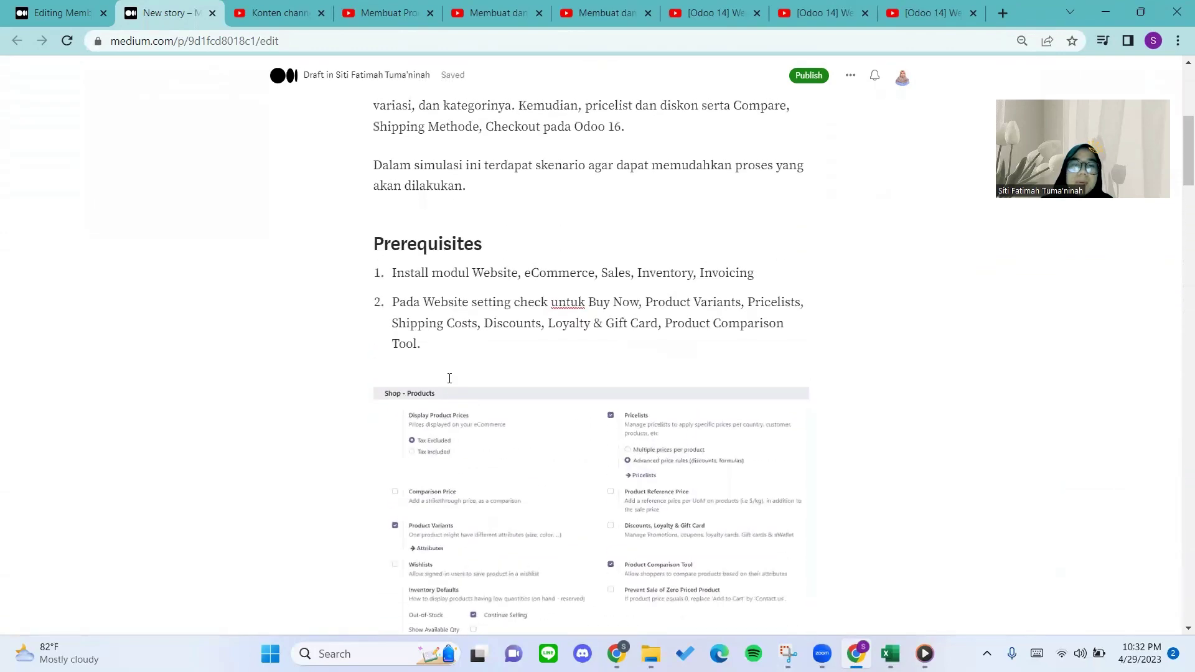
pyautogui.scroll(-6, 449, 379)
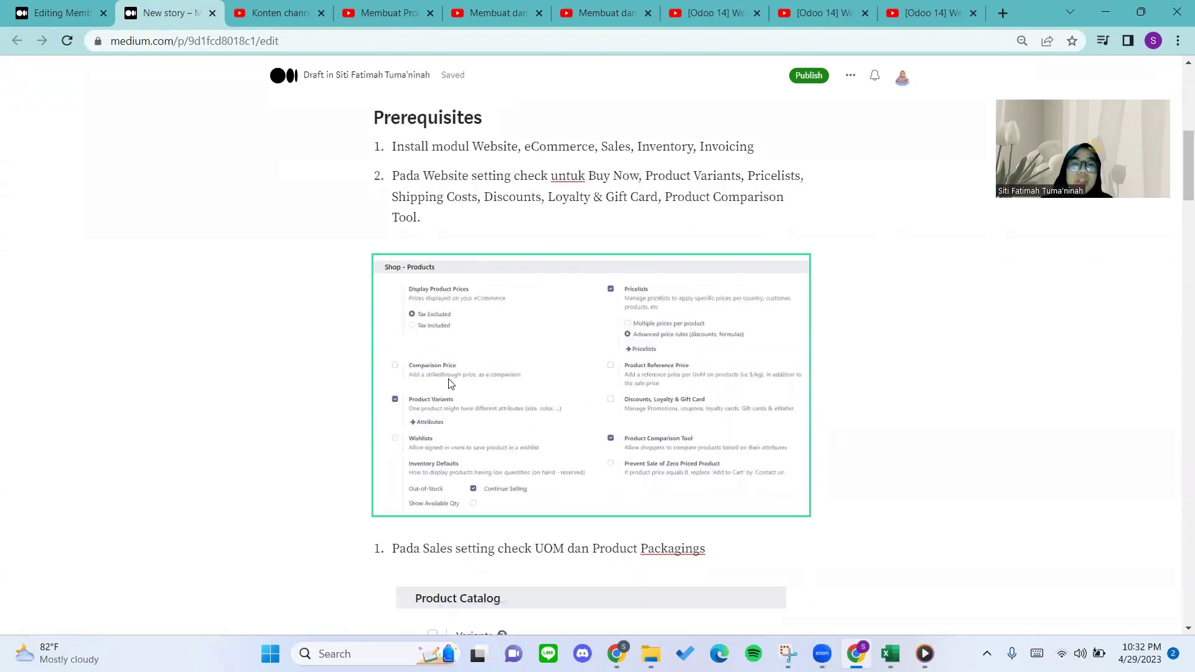
pyautogui.scroll(-4, 449, 384)
pyautogui.scroll(-6, 454, 430)
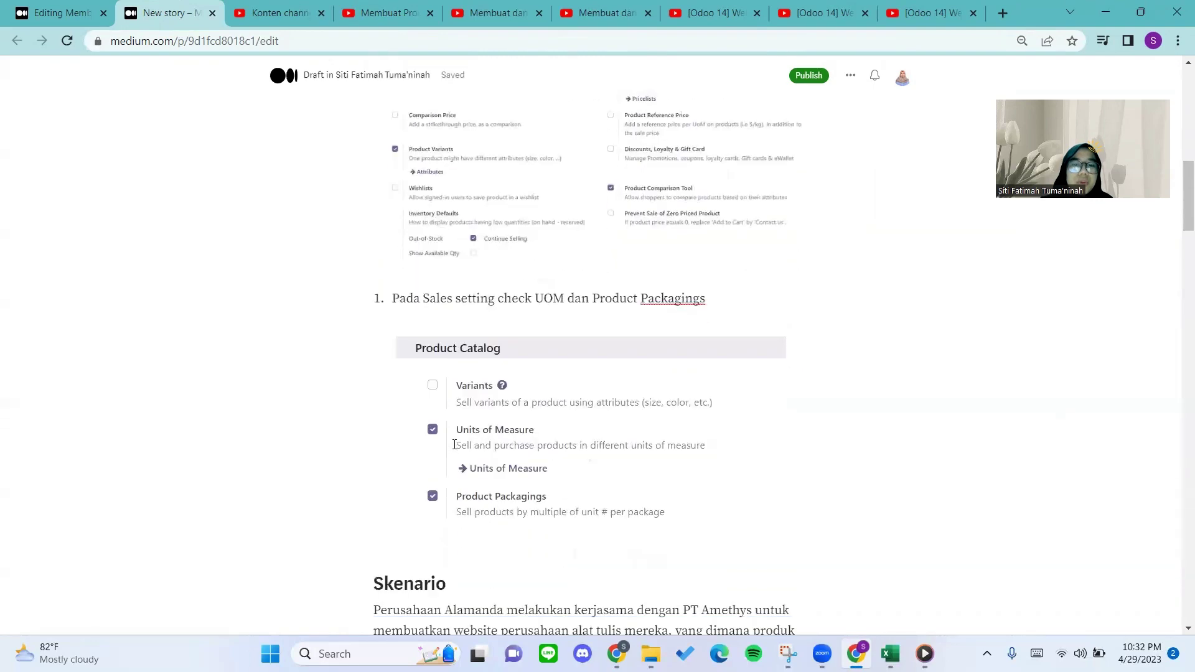
pyautogui.scroll(-10, 454, 444)
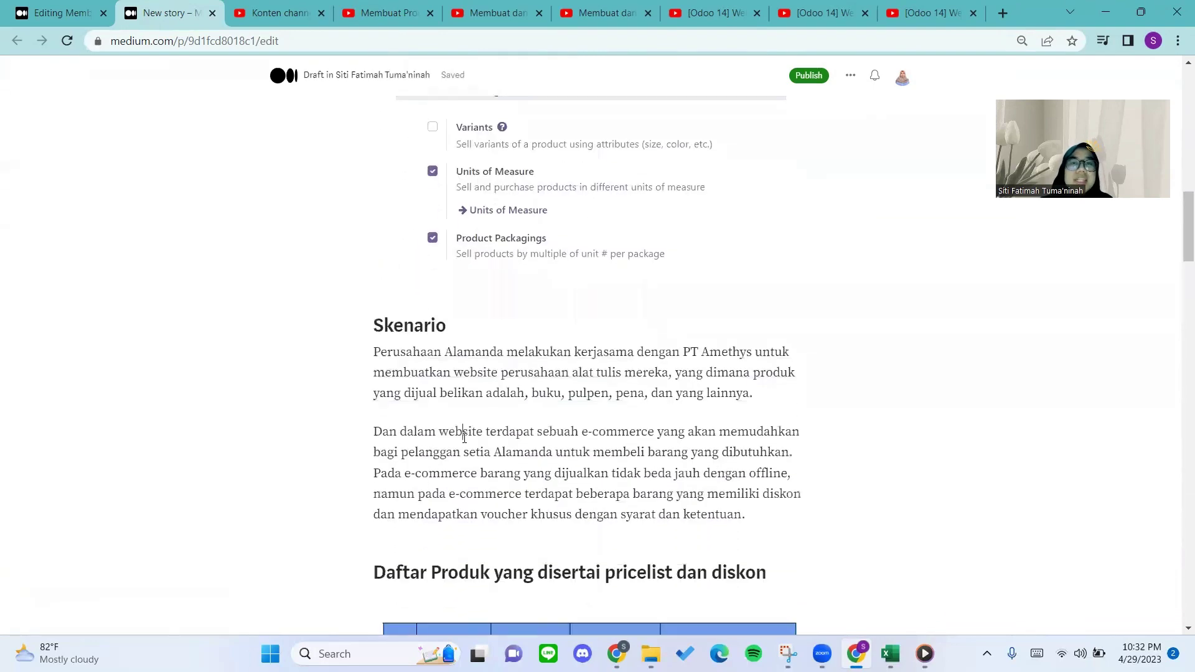
# Scroll the Medium draft from the Skenario paragraph down to the Pricelist section.
pyautogui.click(464, 434)
pyautogui.scroll(-2, 464, 438)
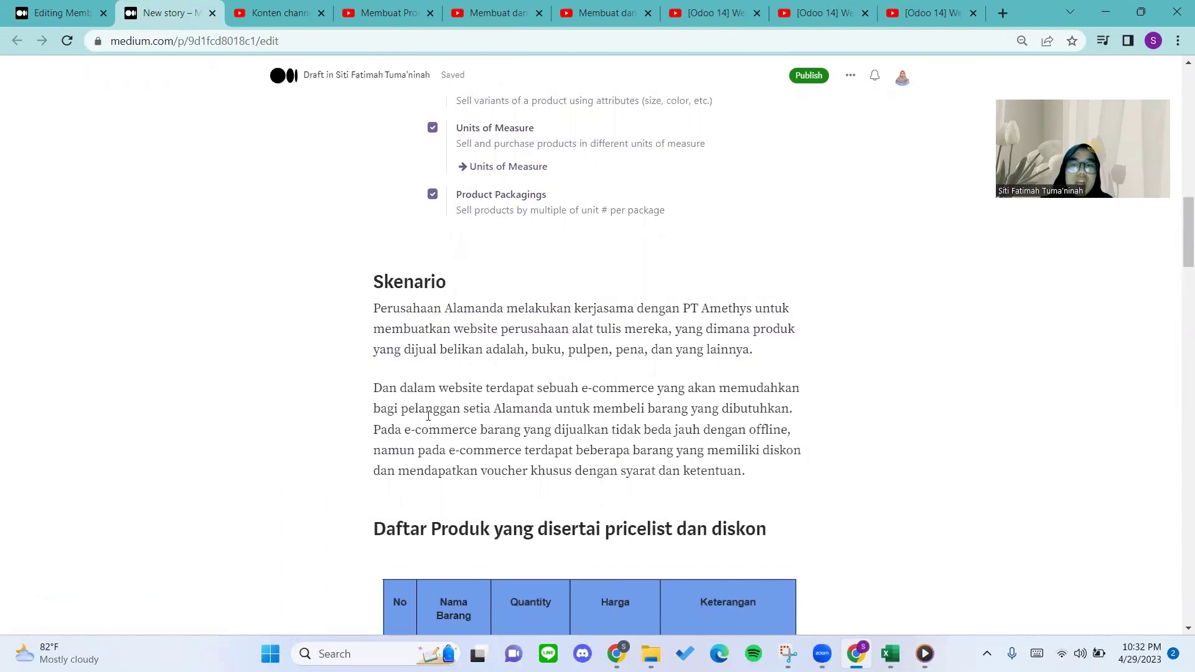
pyautogui.scroll(-1, 438, 416)
pyautogui.rightClick(462, 417)
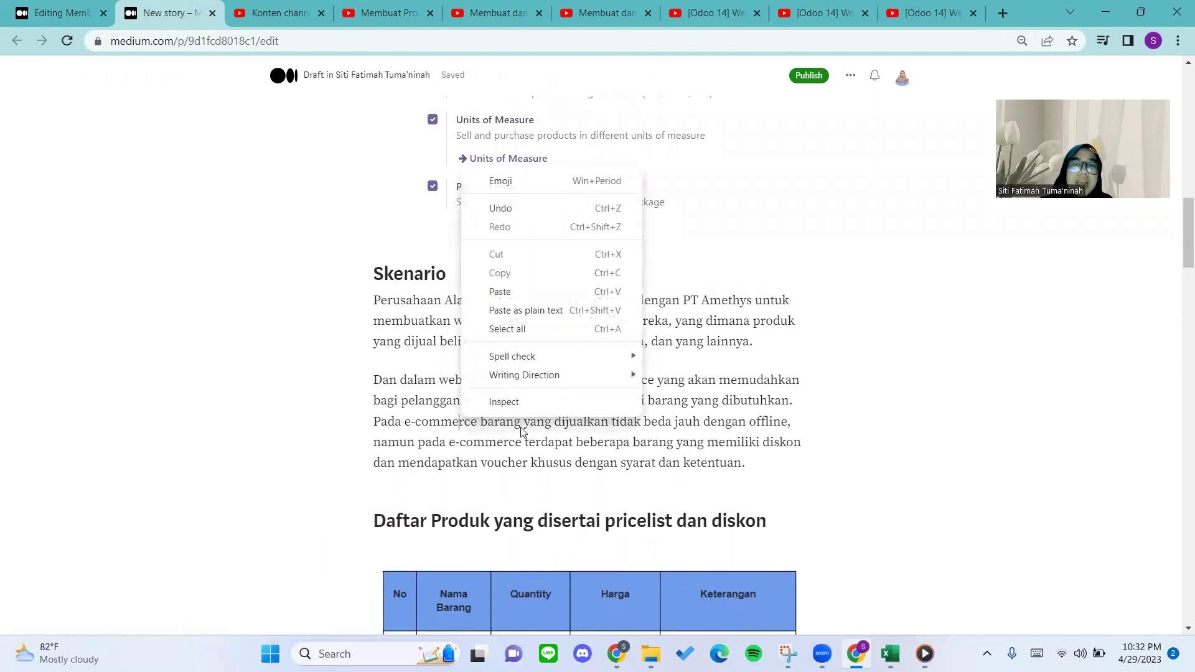
pyautogui.click(474, 439)
pyautogui.scroll(-1, 461, 435)
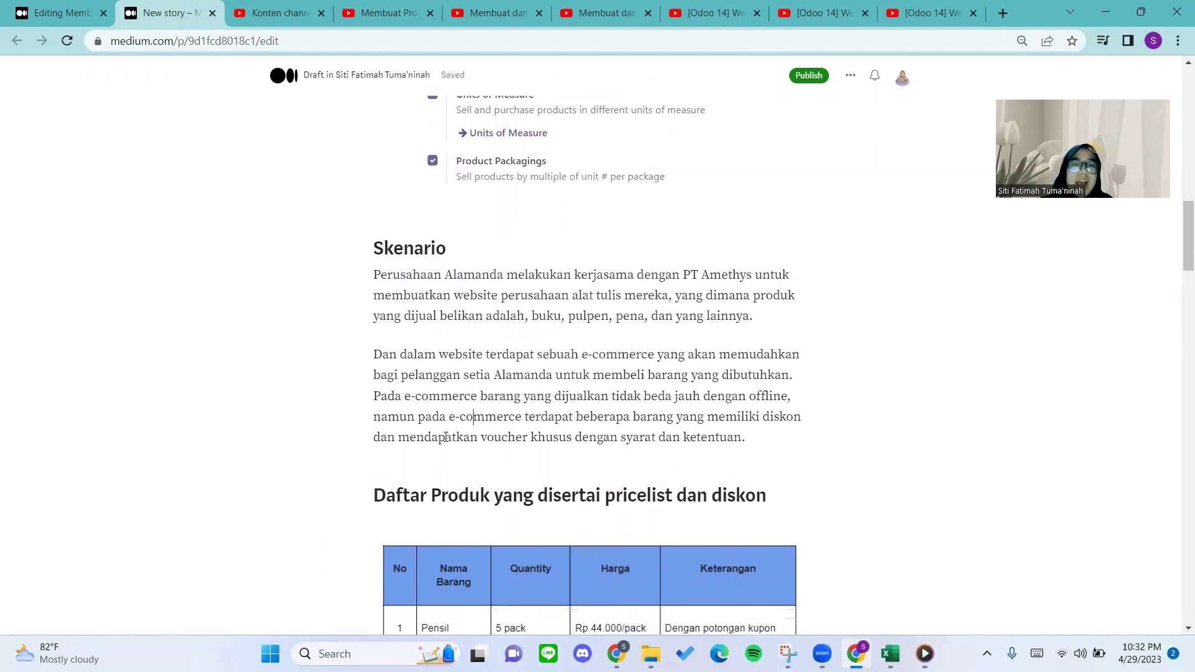
pyautogui.scroll(-1, 446, 437)
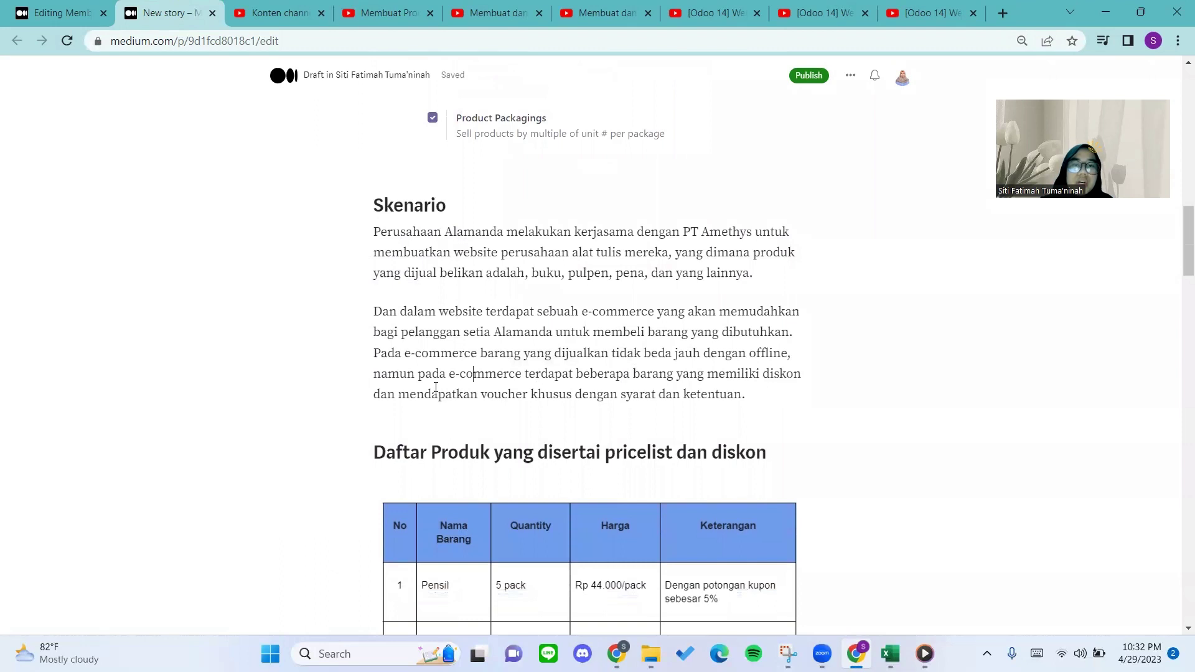
pyautogui.scroll(-1, 436, 387)
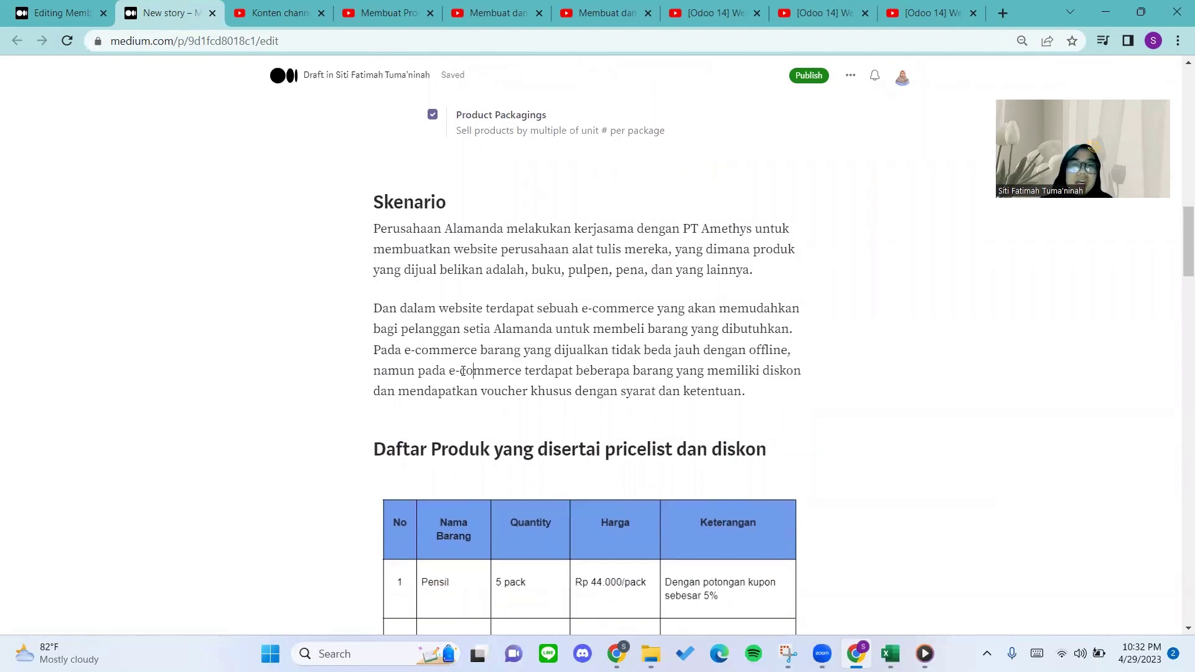
pyautogui.scroll(-1, 469, 370)
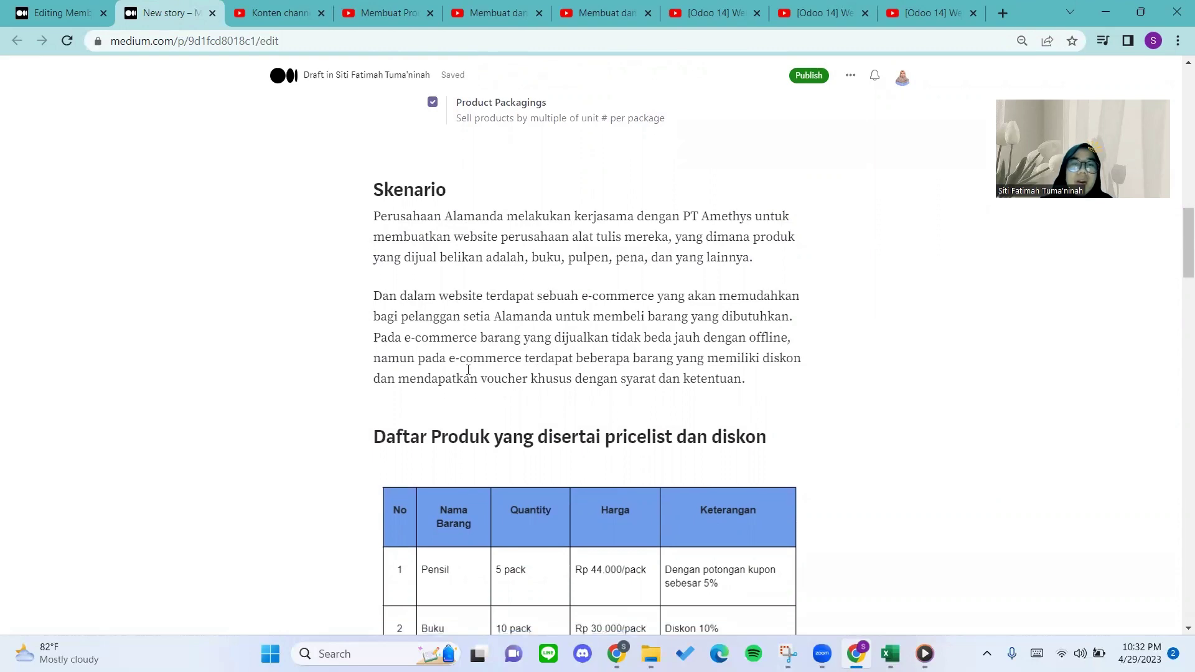
pyautogui.scroll(-15, 468, 370)
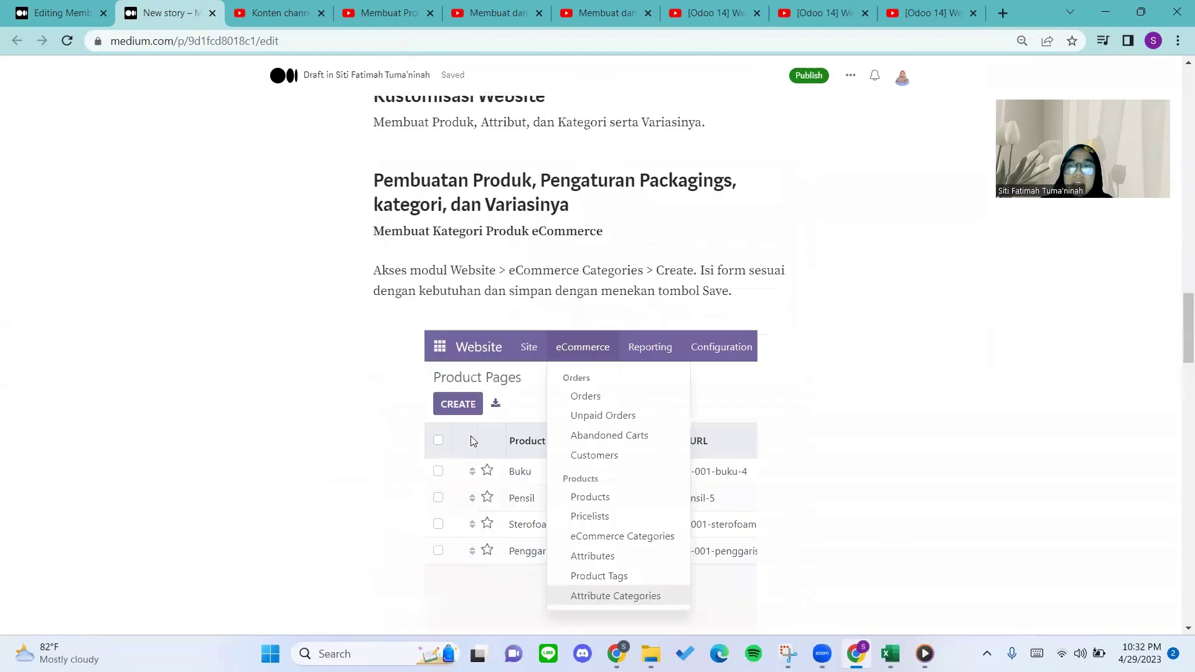
pyautogui.scroll(-10, 471, 440)
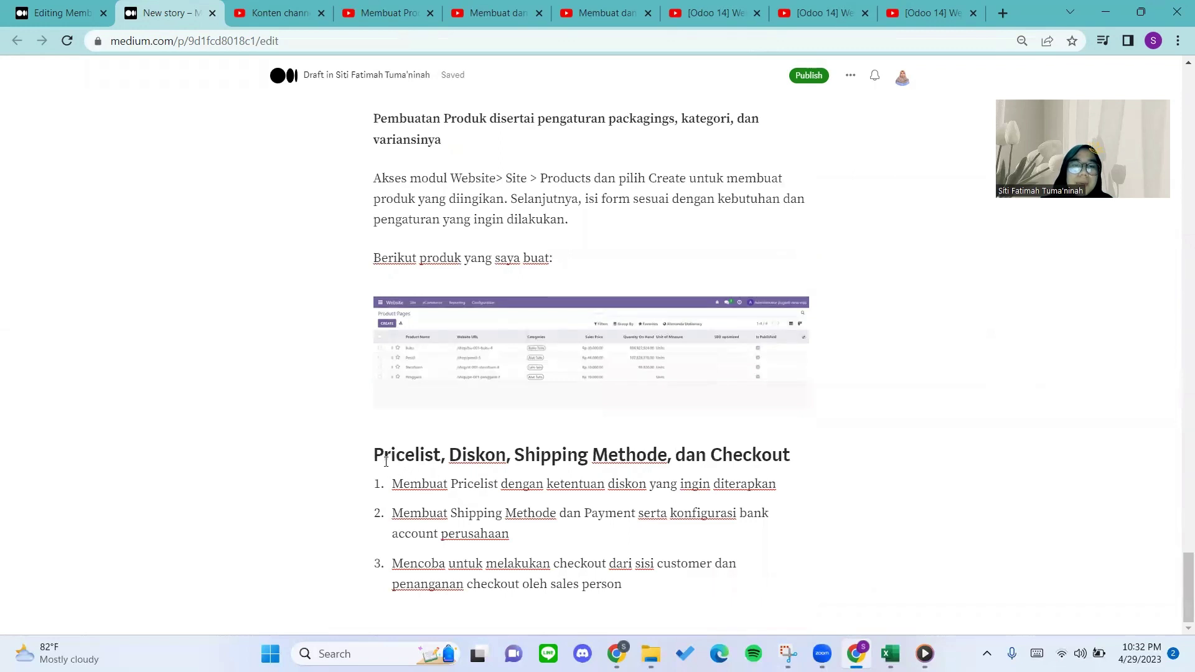
# Review the Pricelist heading and 'Membuat Pricelist' item, then return to the Alamanda Stationary home page.
pyautogui.moveTo(448, 456); pyautogui.dragTo(391, 455)
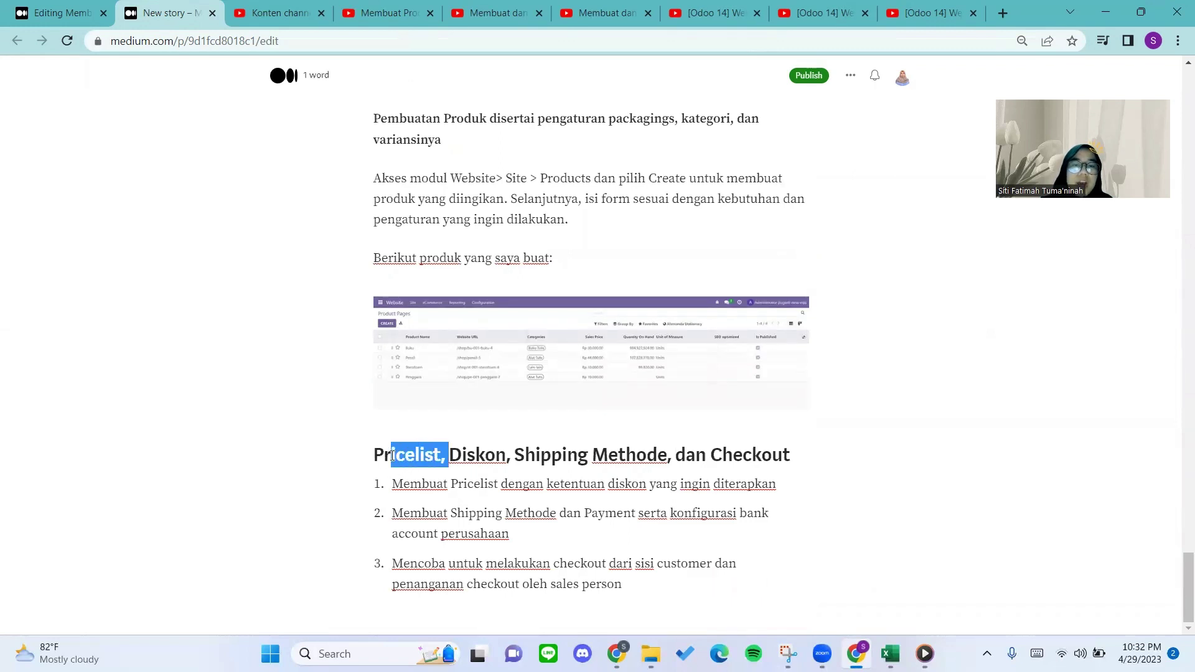
pyautogui.click(449, 479)
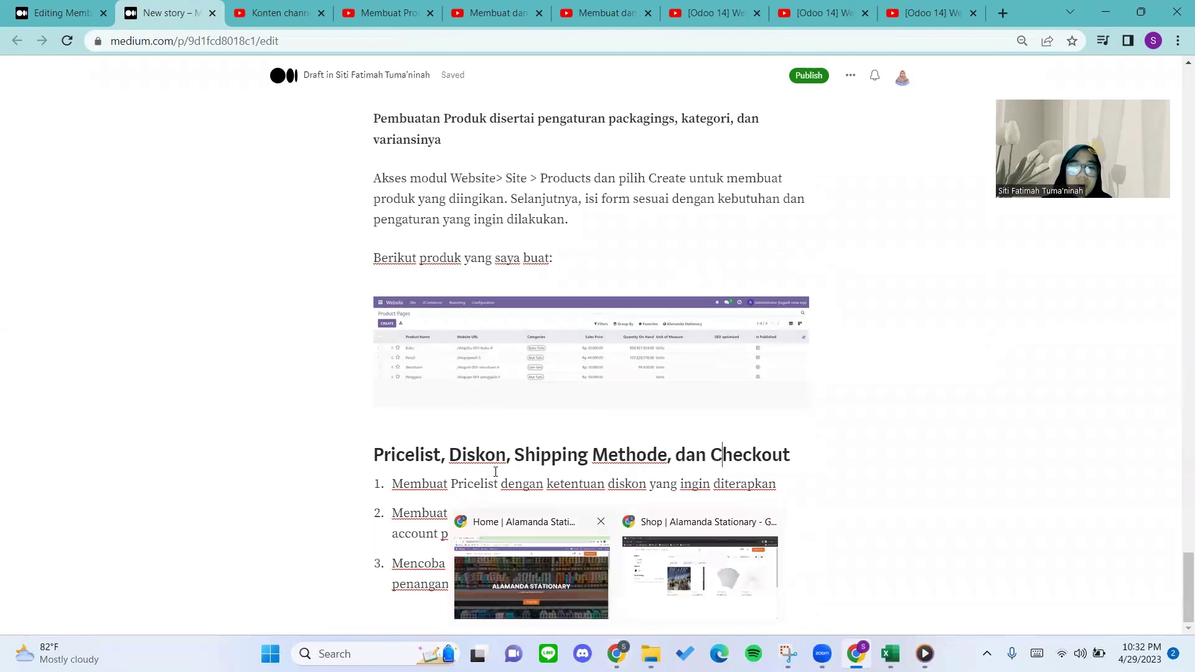
pyautogui.moveTo(391, 489); pyautogui.dragTo(497, 484)
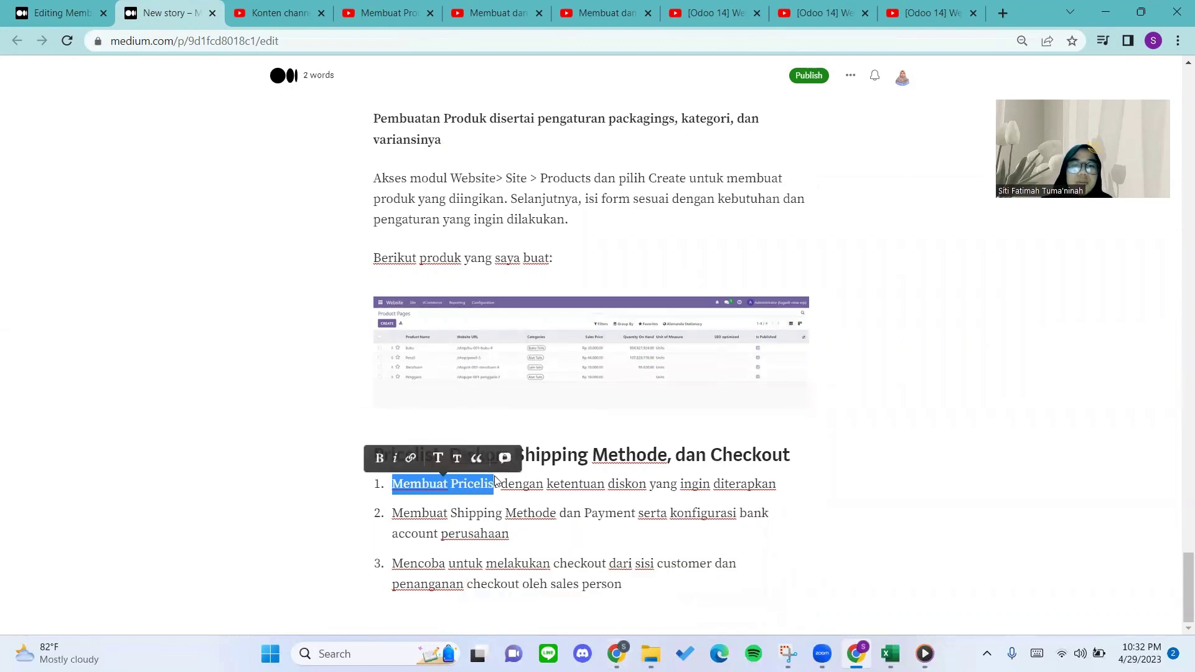
pyautogui.click(543, 484)
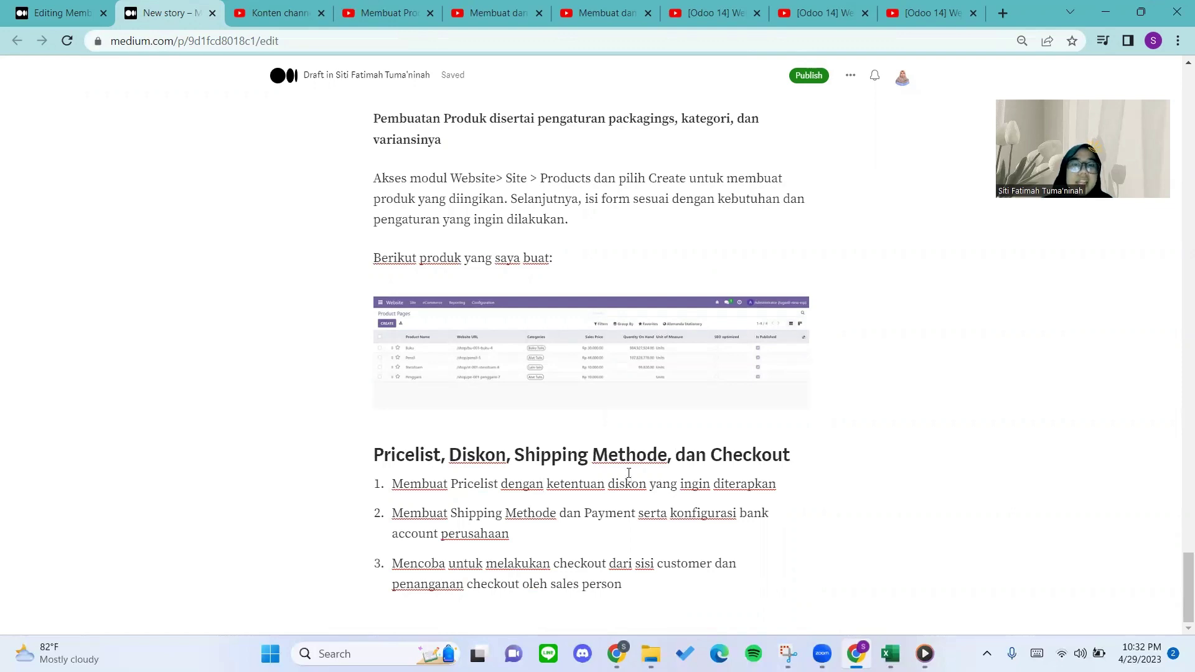
pyautogui.moveTo(616, 653)
pyautogui.click(567, 606)
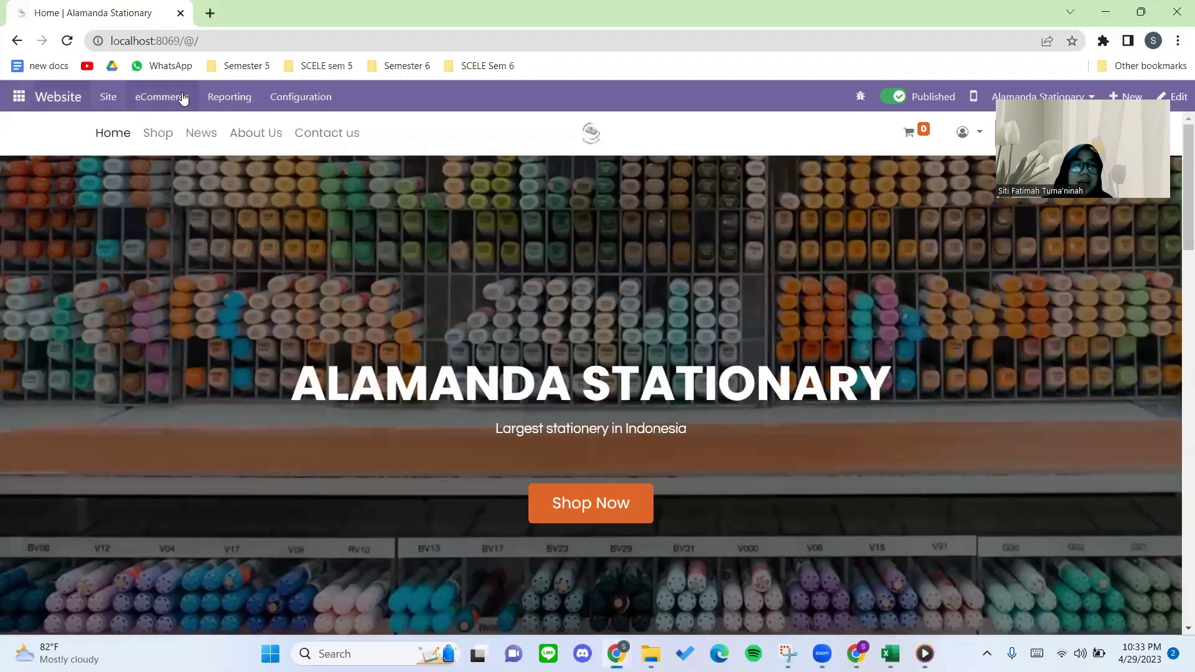
# Open Website Configuration > Settings and scroll to the Shop - Checkout Process options with Buy Now.
pyautogui.click(281, 94)
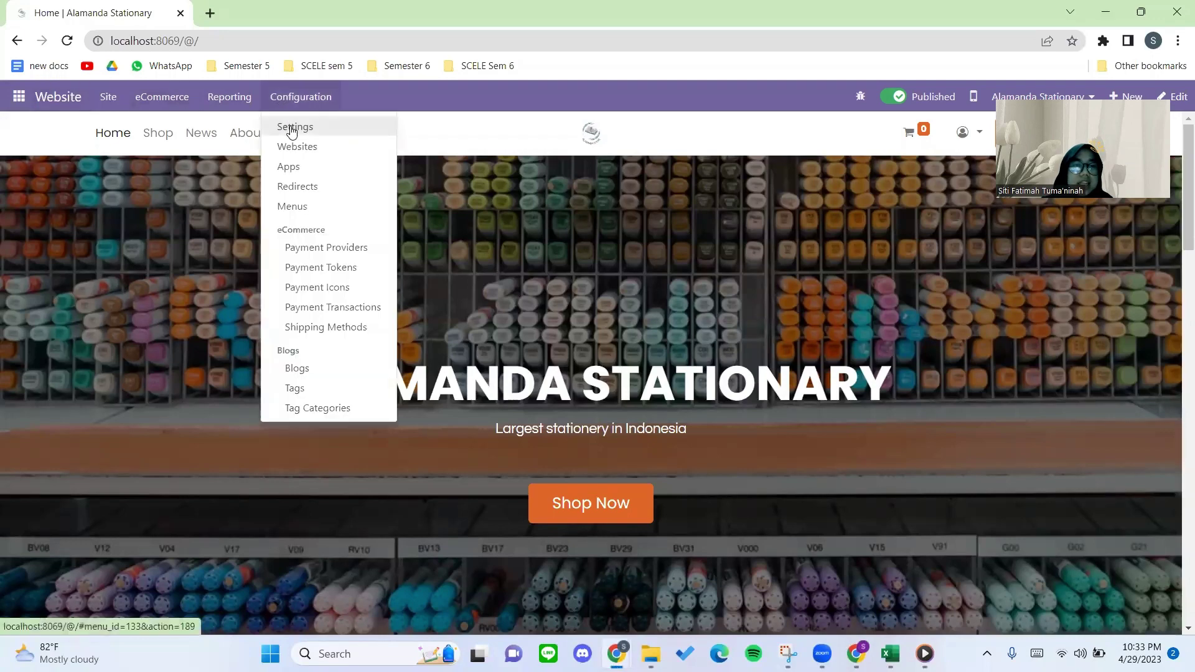
pyautogui.click(308, 283)
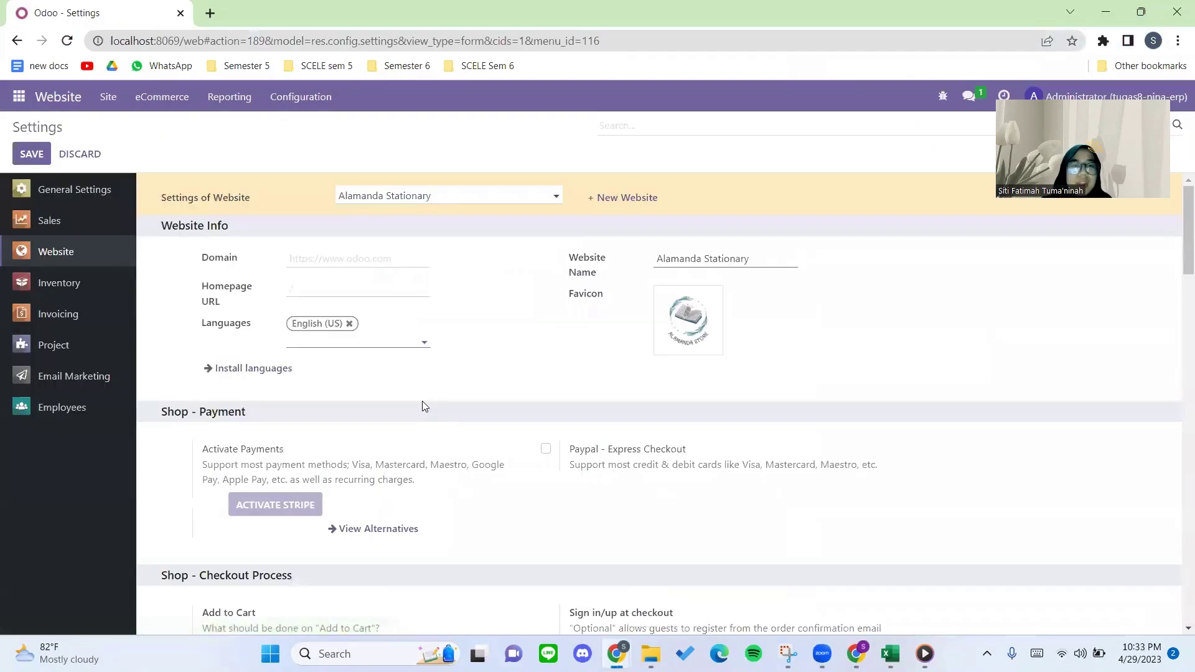
pyautogui.scroll(-7, 442, 384)
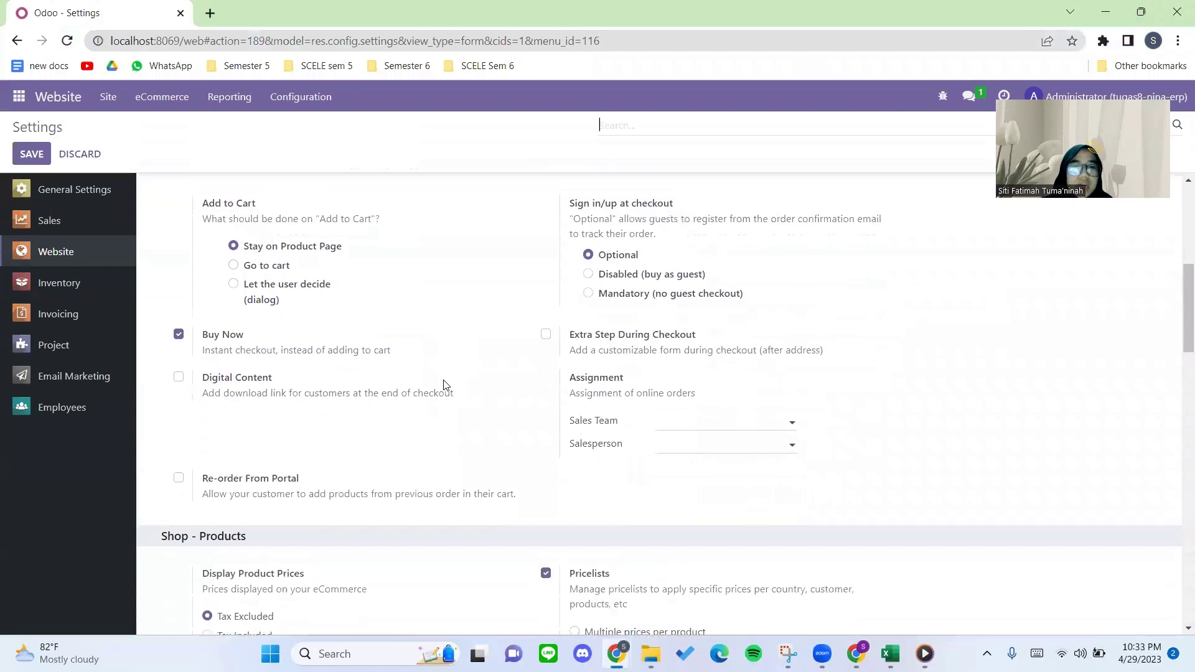
pyautogui.scroll(2, 243, 409)
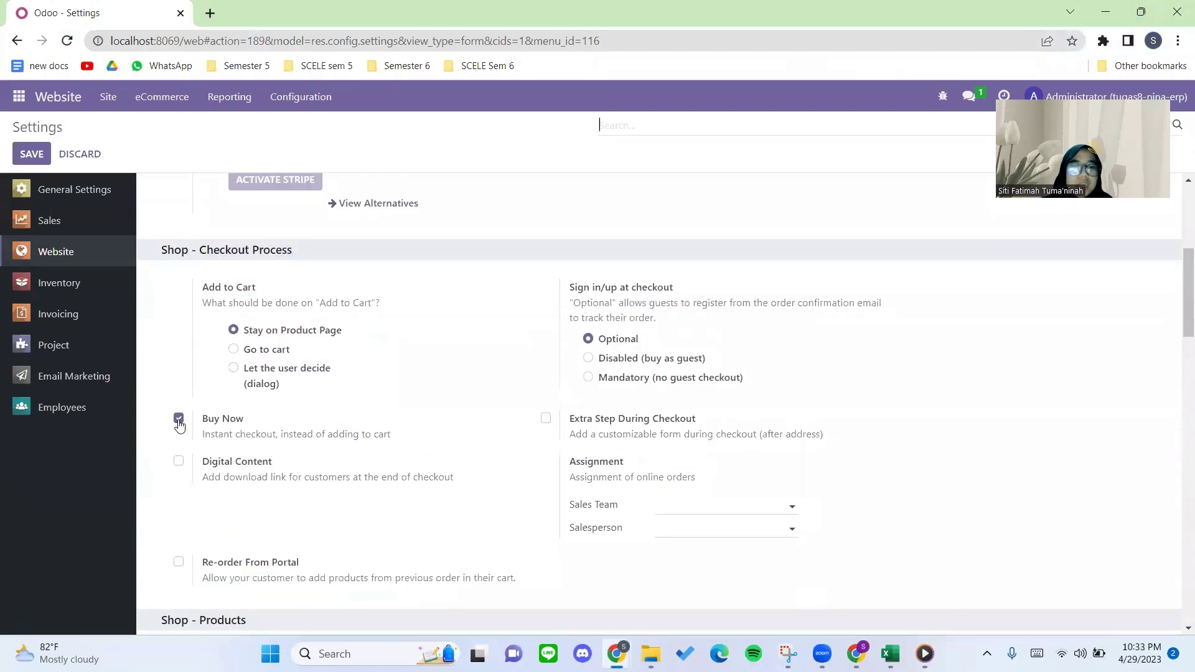
pyautogui.scroll(-3, 251, 426)
pyautogui.scroll(-1, 360, 440)
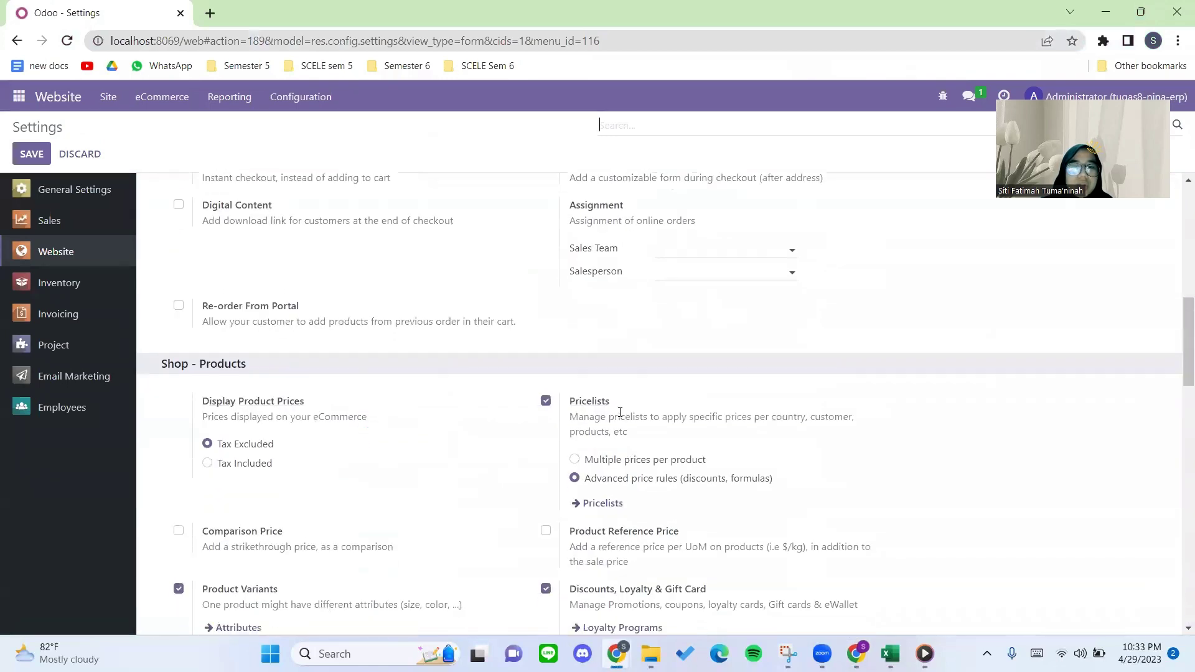
pyautogui.scroll(-2, 597, 405)
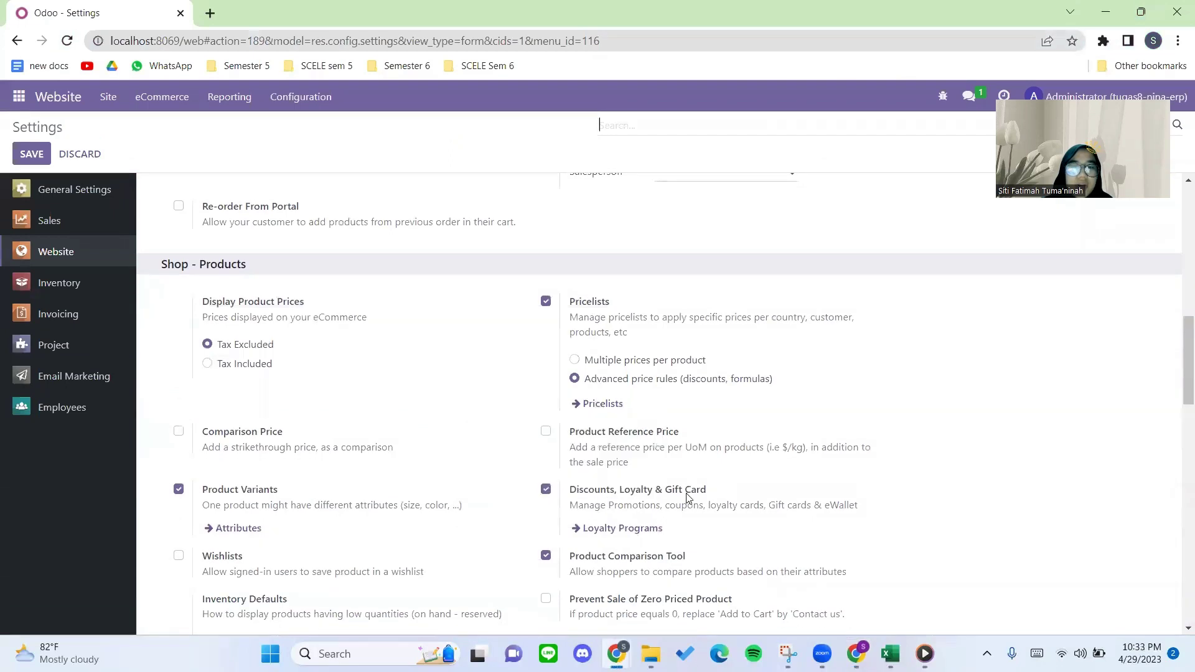
pyautogui.scroll(-1, 689, 495)
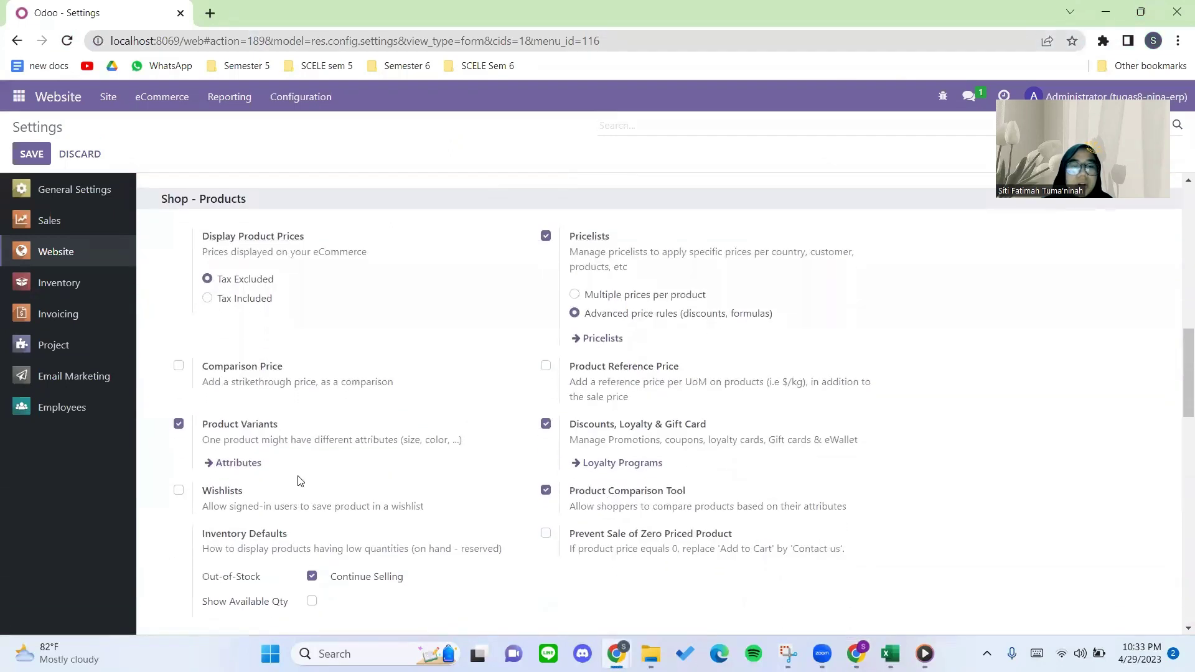
pyautogui.scroll(-1, 286, 435)
pyautogui.scroll(-5, 423, 493)
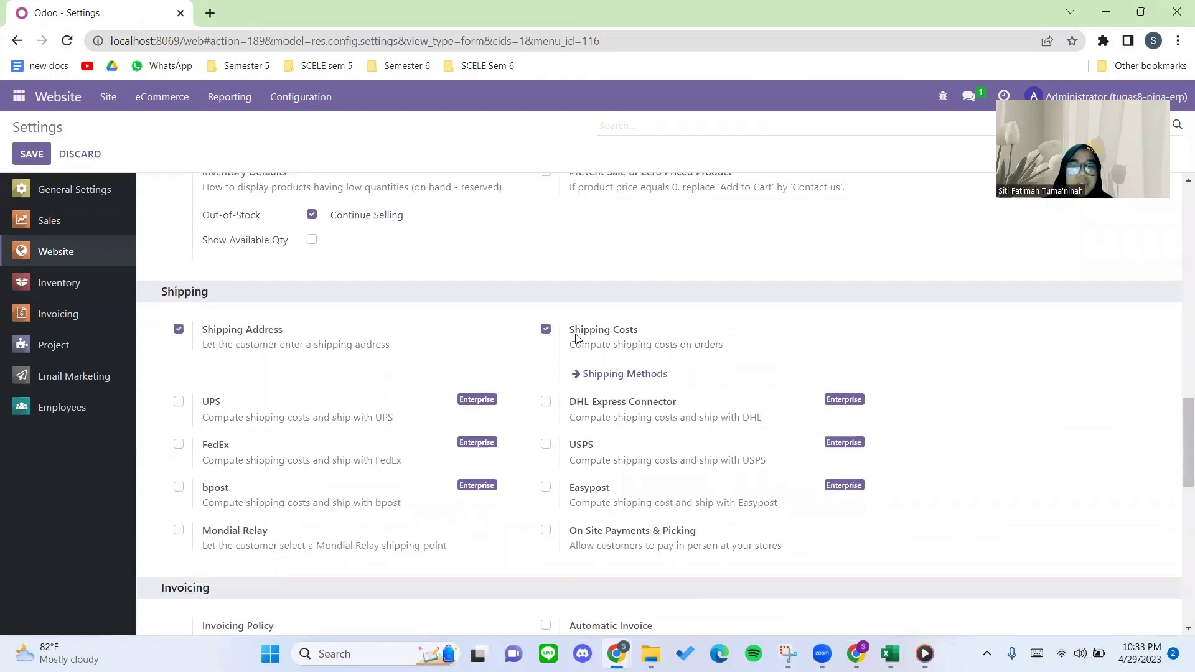
pyautogui.scroll(-5, 572, 354)
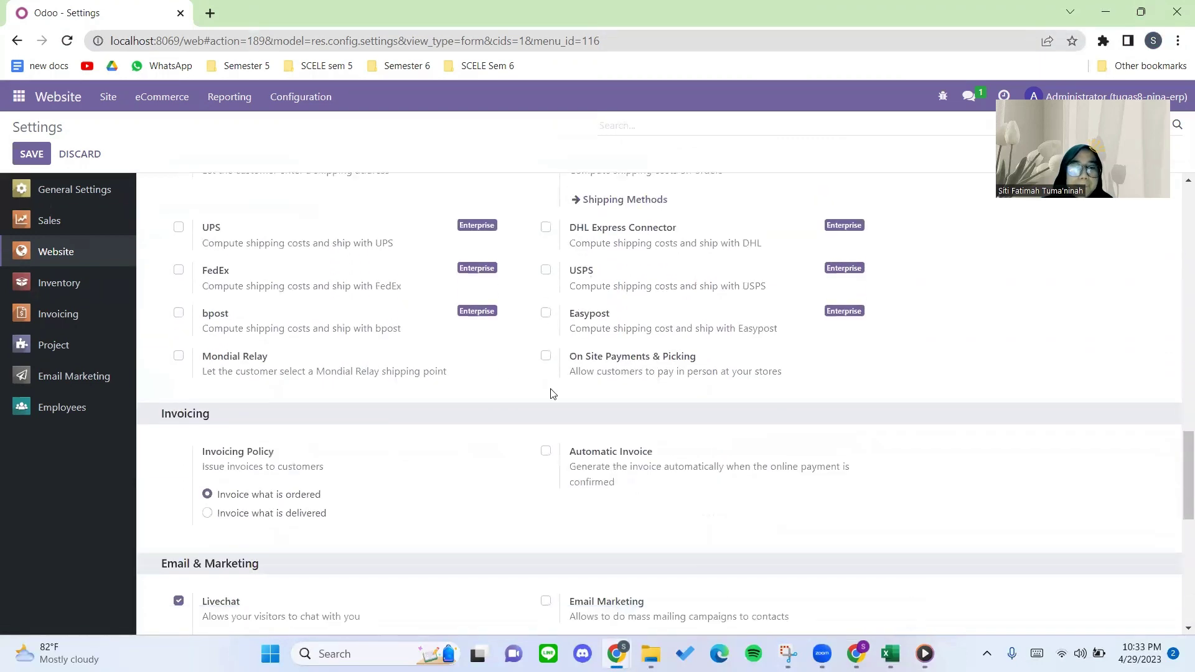
pyautogui.scroll(-6, 540, 423)
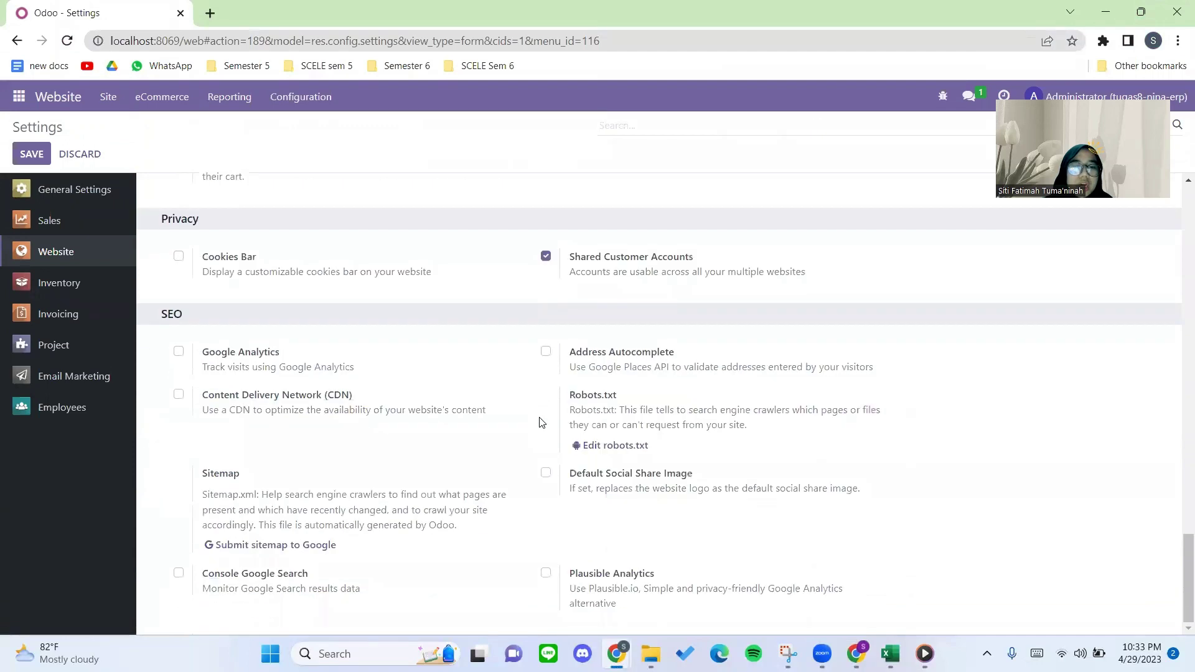
pyautogui.scroll(3, 540, 423)
pyautogui.scroll(12, 540, 421)
pyautogui.scroll(-5, 436, 402)
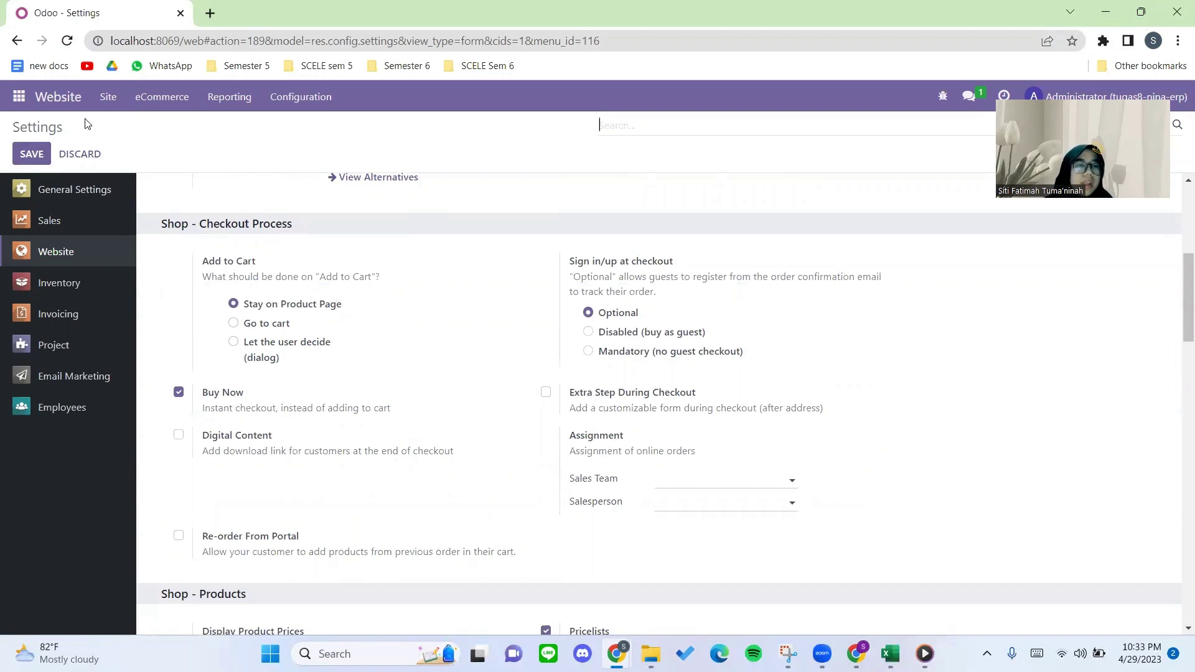
# Return to the website homepage, browse the Configuration and Reporting menus, and check the Medium notes.
pyautogui.click(63, 103)
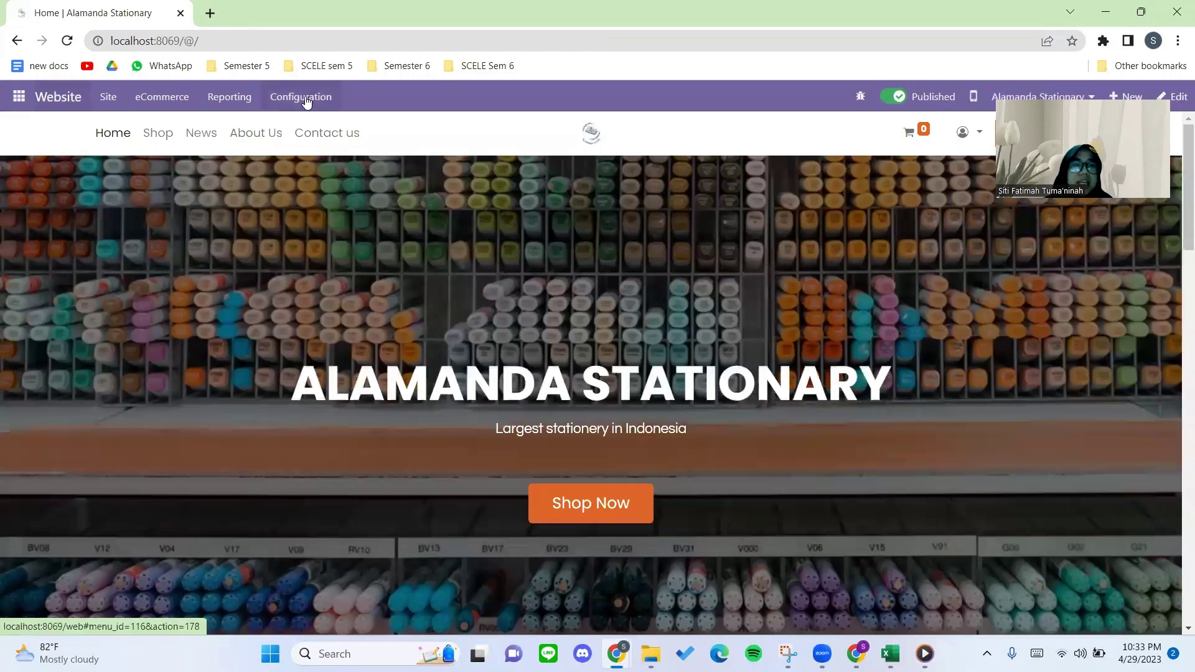
pyautogui.click(306, 99)
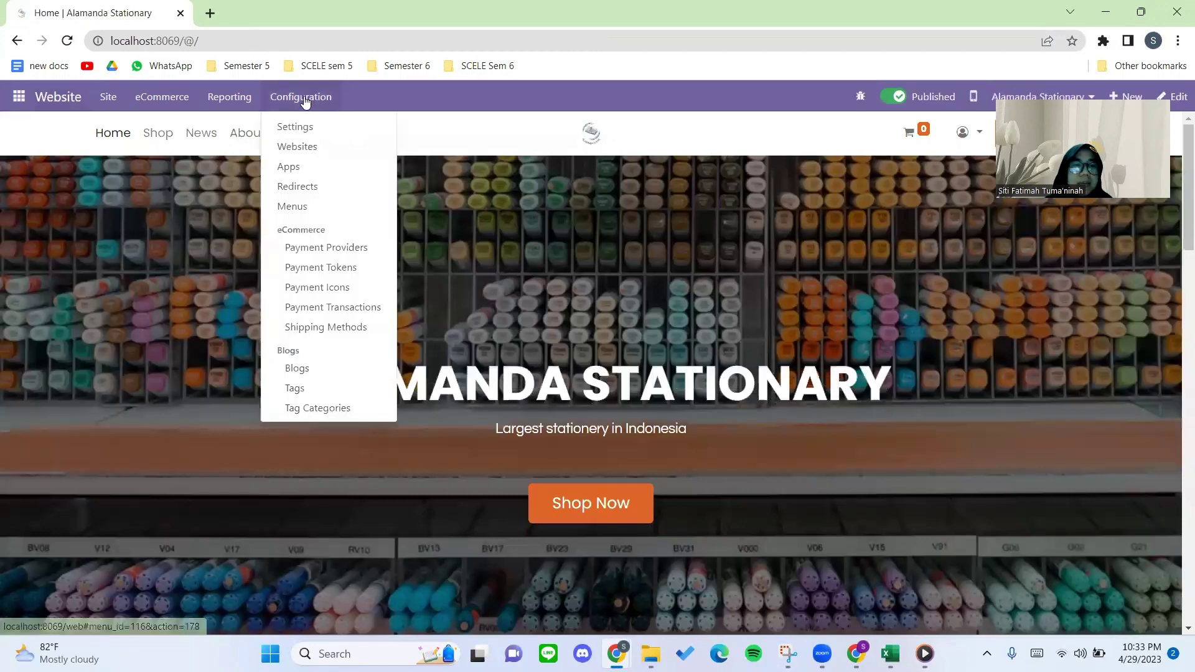
pyautogui.click(229, 98)
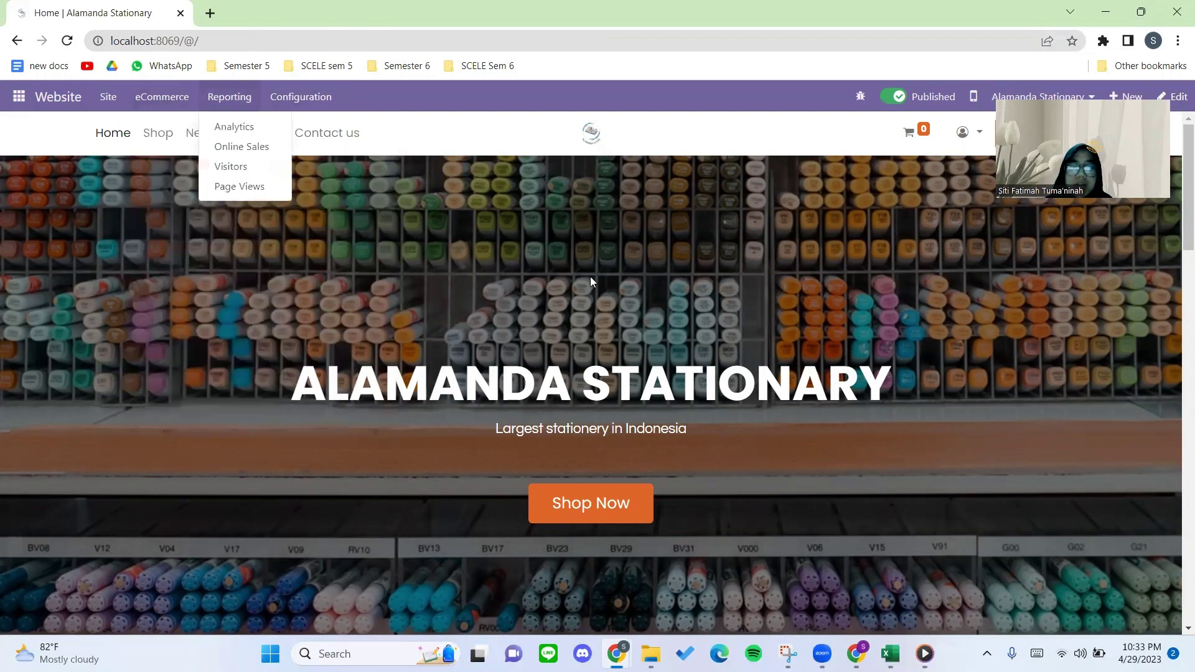
pyautogui.click(857, 651)
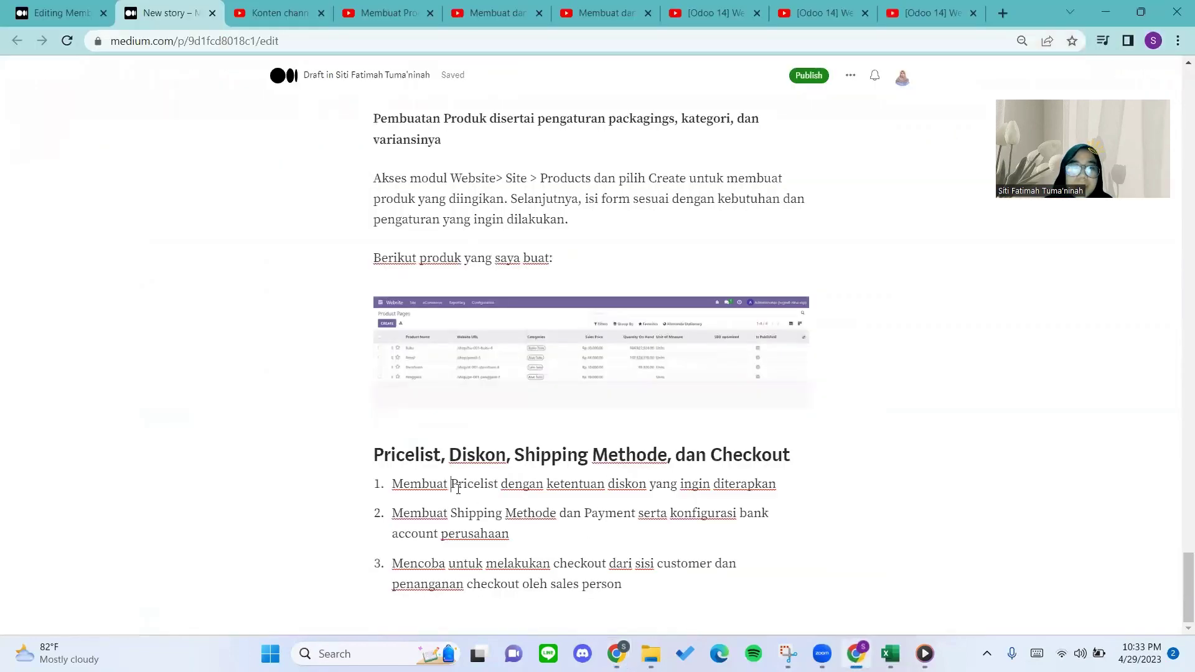
pyautogui.click(857, 652)
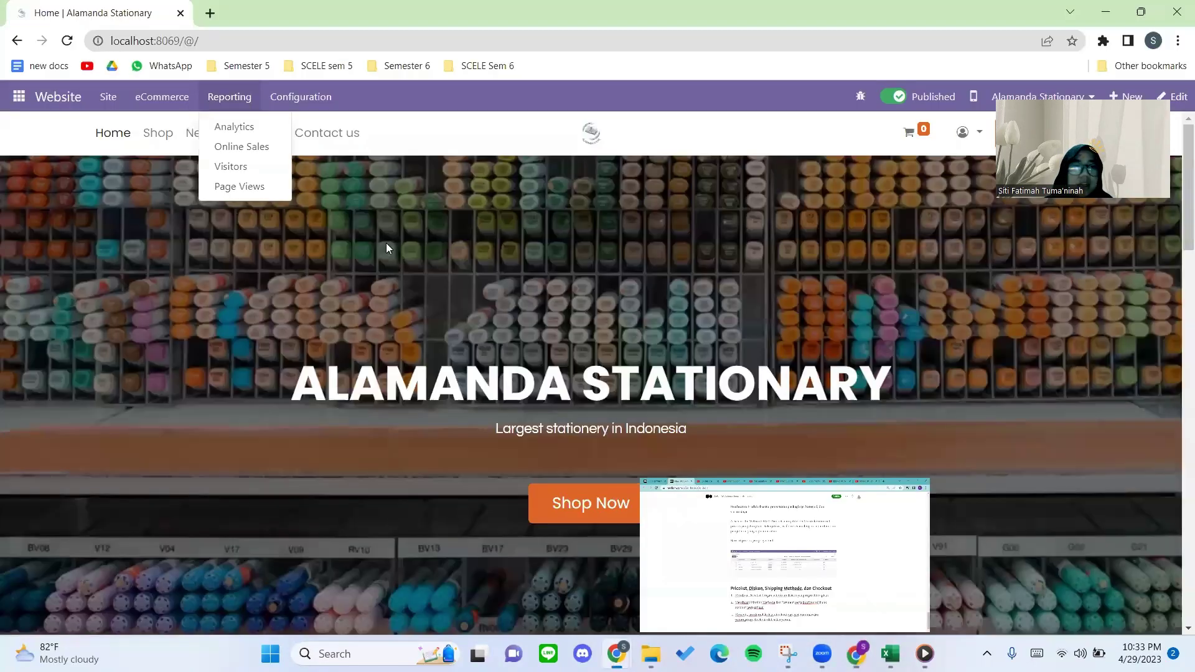
# Review the Site > Products page list, then switch to the Inventory app's Products menu.
pyautogui.moveTo(114, 104)
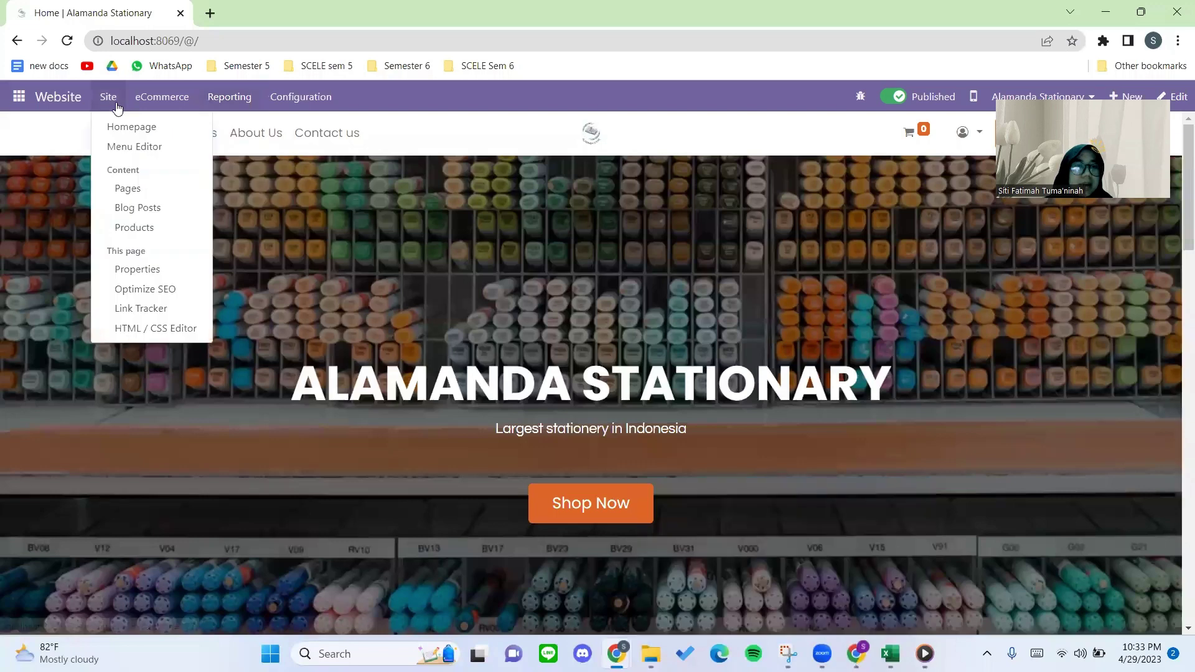
pyautogui.click(146, 229)
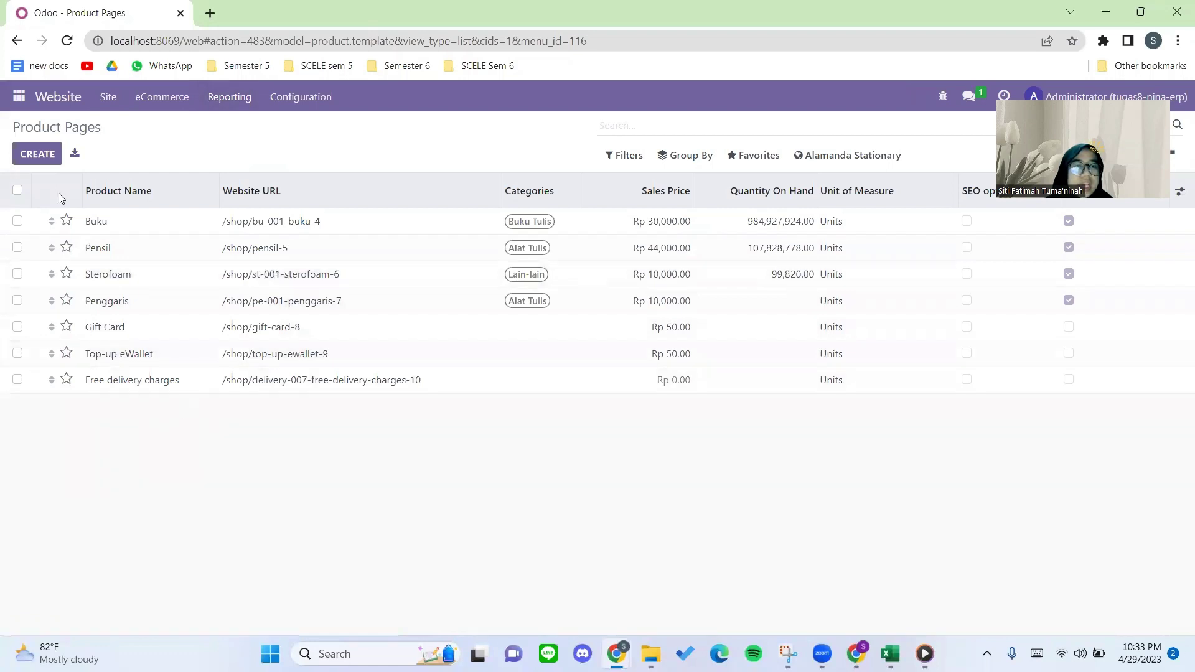
pyautogui.click(19, 97)
pyautogui.click(58, 311)
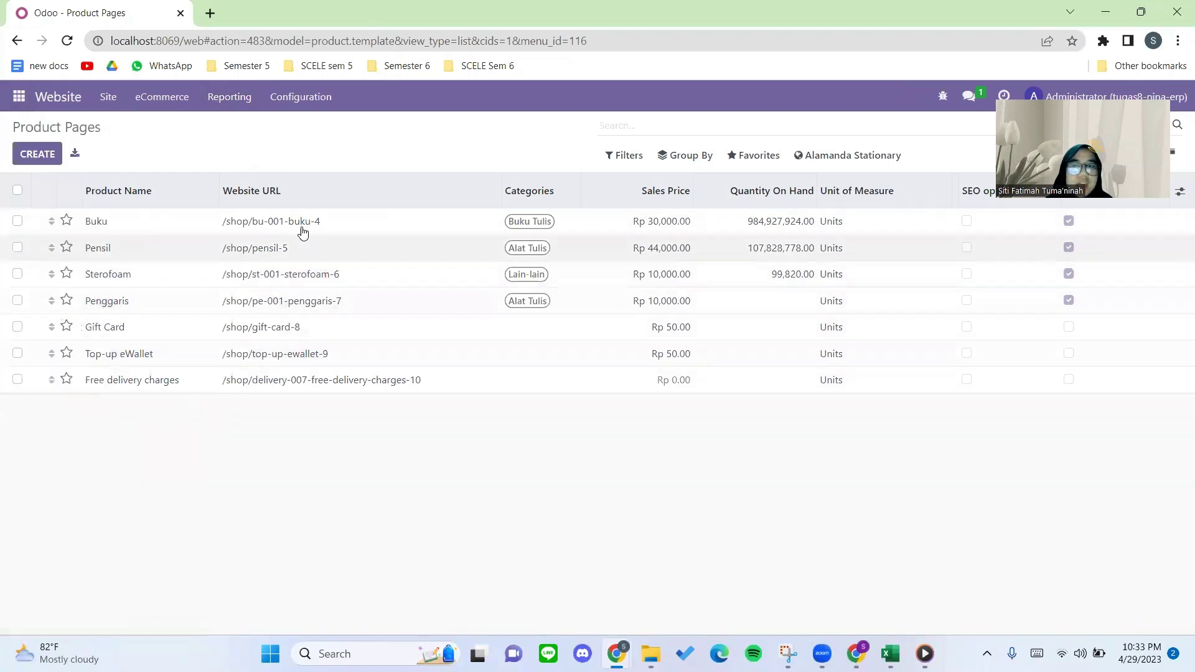
pyautogui.click(251, 102)
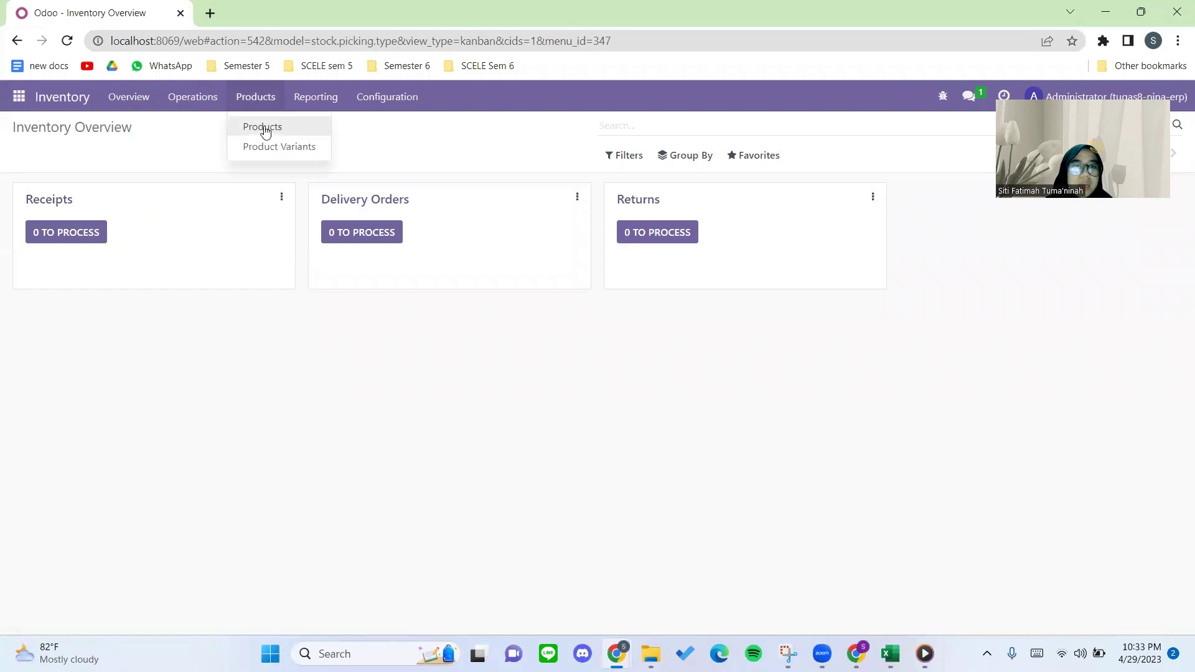
# Review Buku's attributes, sales, purchase, inventory tabs and Sales Price, then return to Products.
pyautogui.click(264, 126)
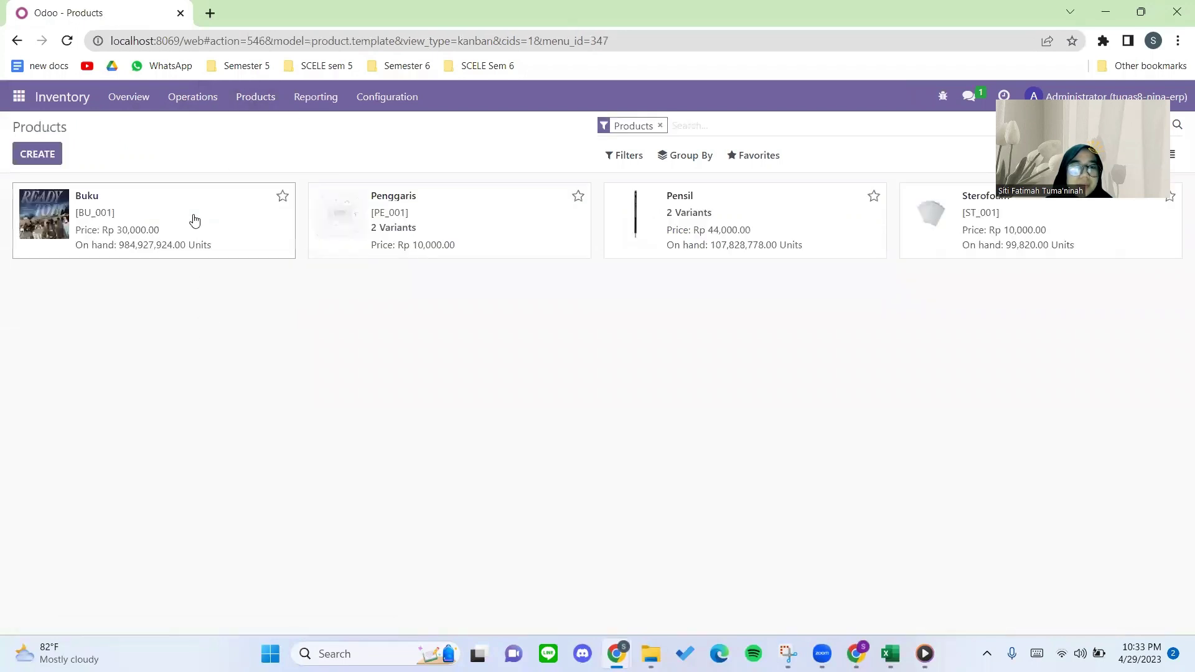
pyautogui.click(256, 230)
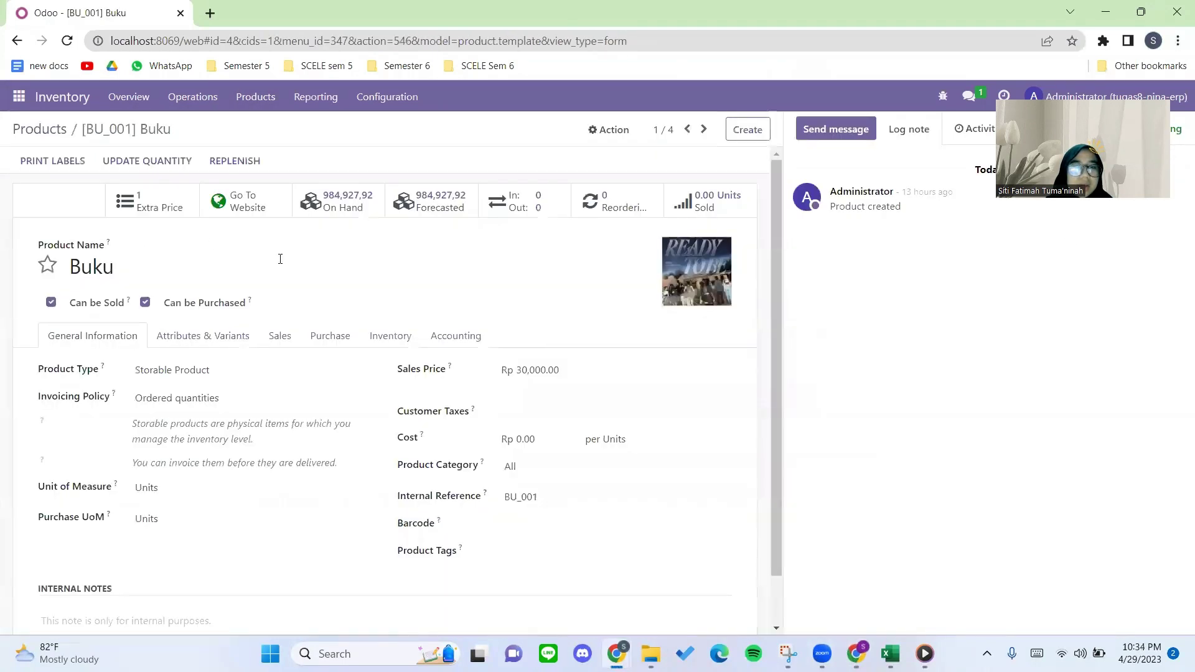
pyautogui.scroll(-2, 345, 330)
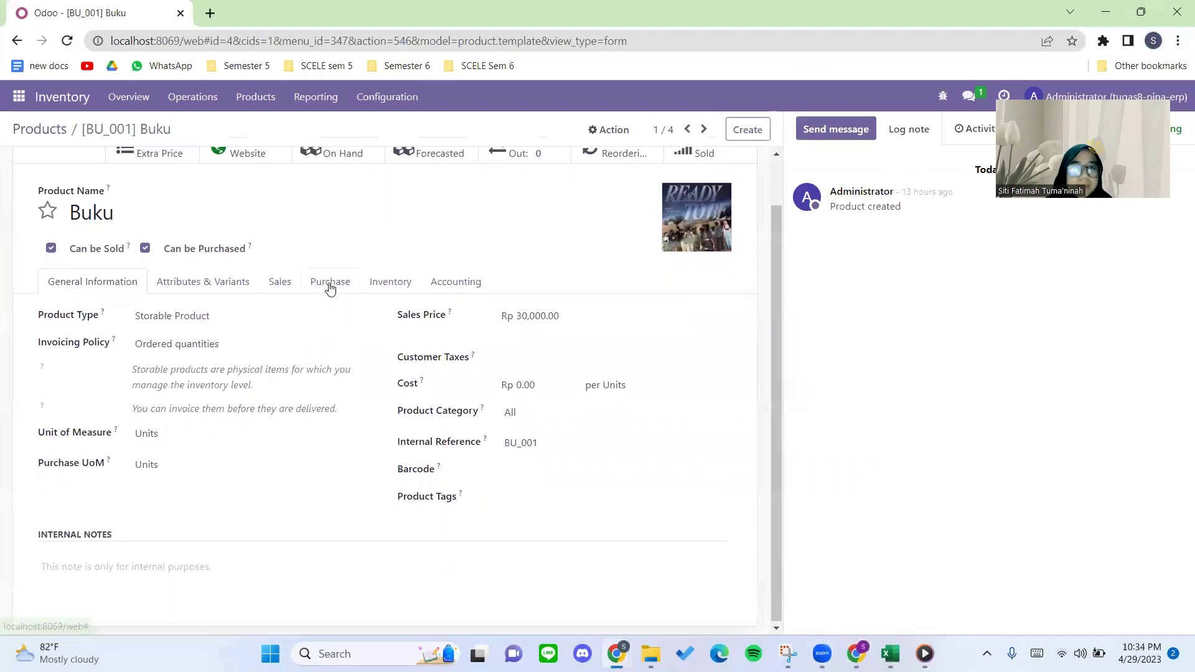
pyautogui.scroll(1, 289, 289)
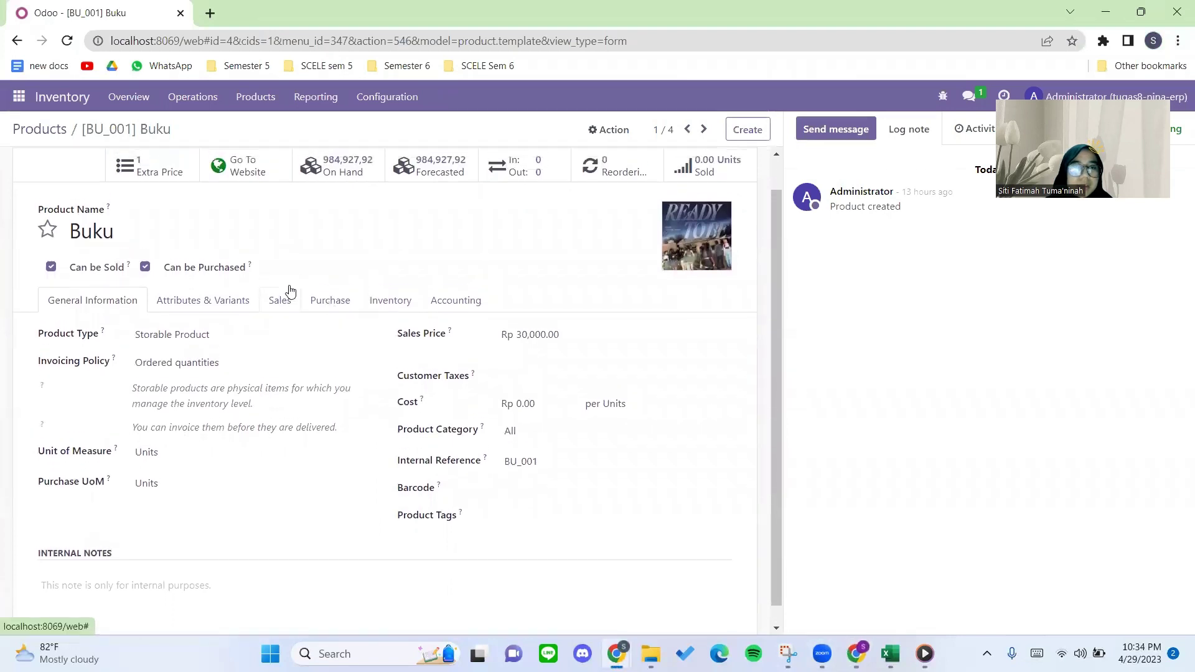
pyautogui.click(224, 306)
pyautogui.click(286, 337)
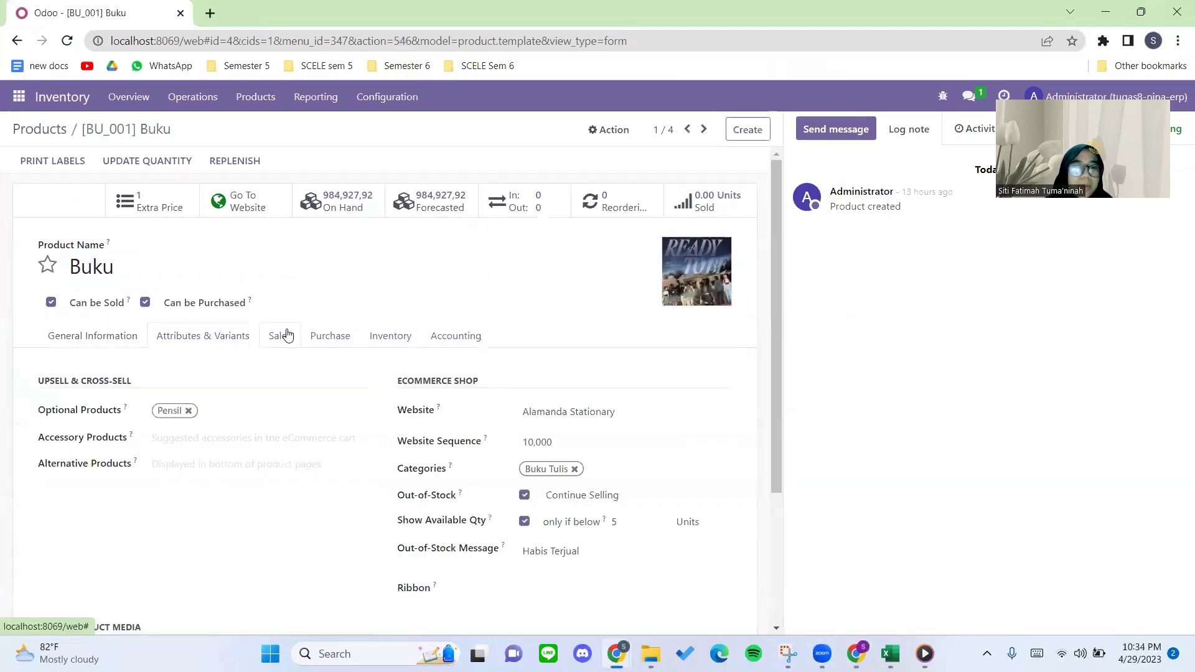
pyautogui.click(325, 341)
pyautogui.click(375, 342)
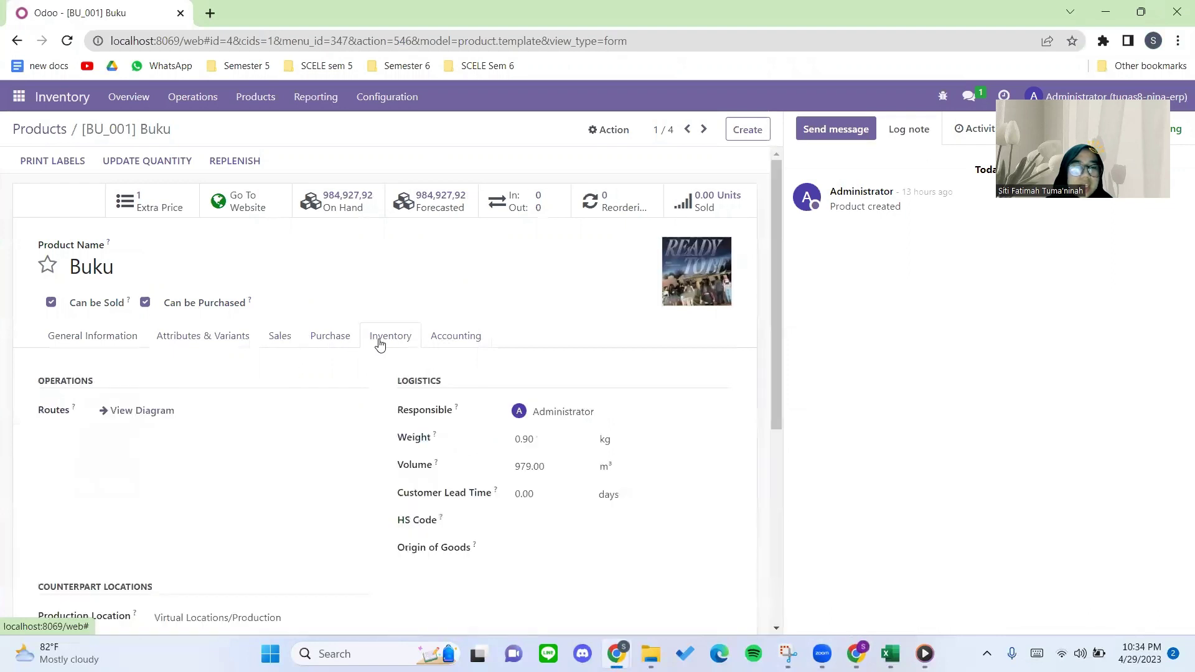
pyautogui.click(138, 342)
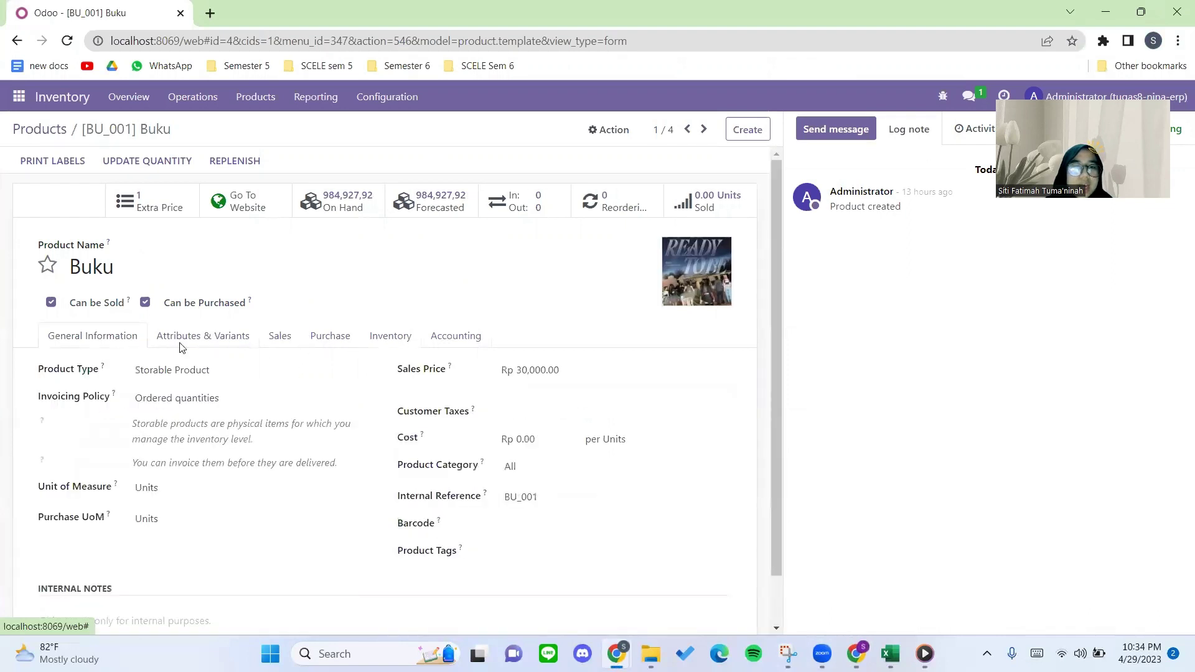
pyautogui.click(516, 369)
pyautogui.click(51, 132)
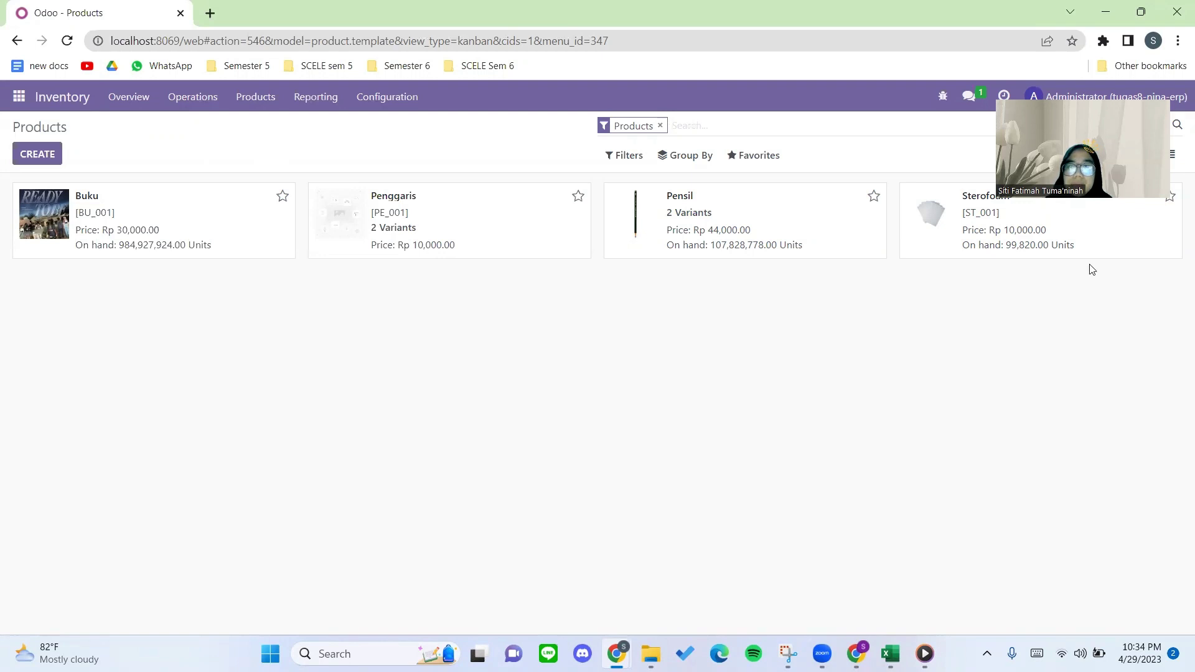
# Switch to the Website app and open the Public Pricelist from eCommerce > Pricelists.
pyautogui.click(23, 99)
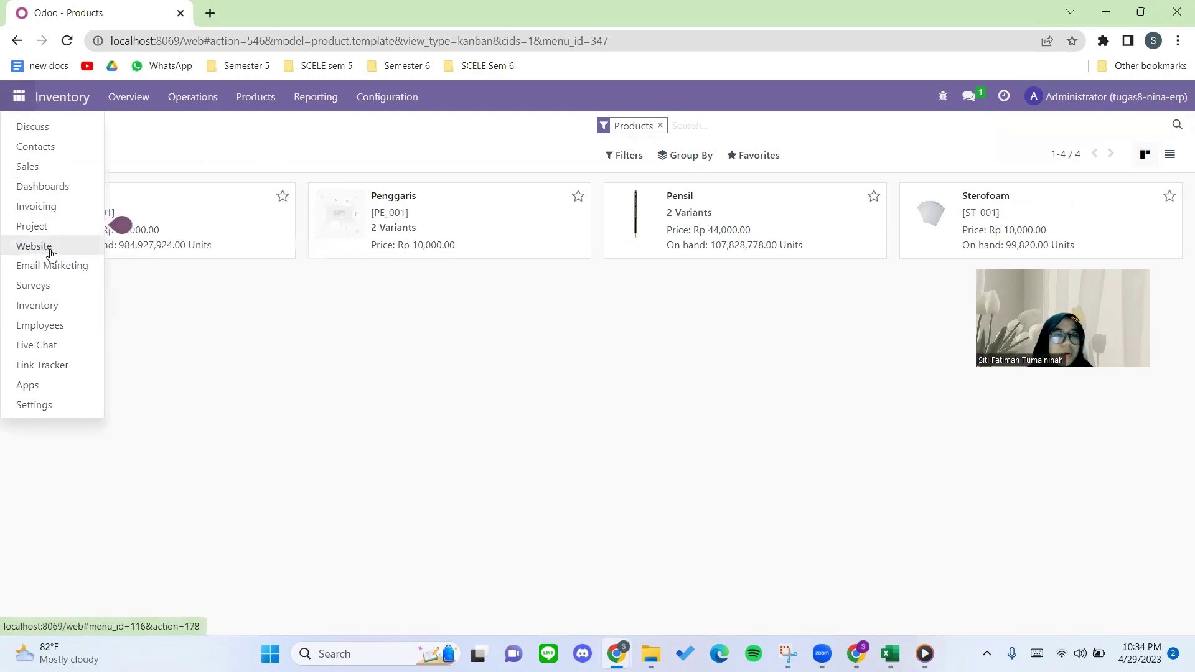
pyautogui.click(51, 252)
pyautogui.click(312, 100)
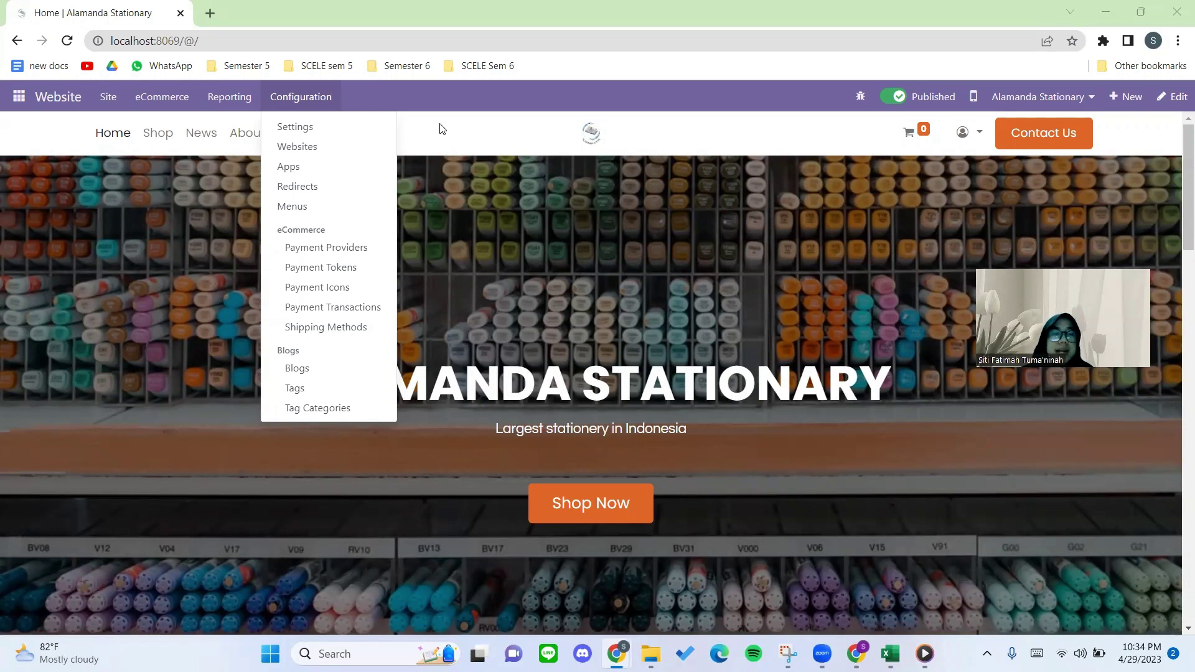
pyautogui.click(439, 129)
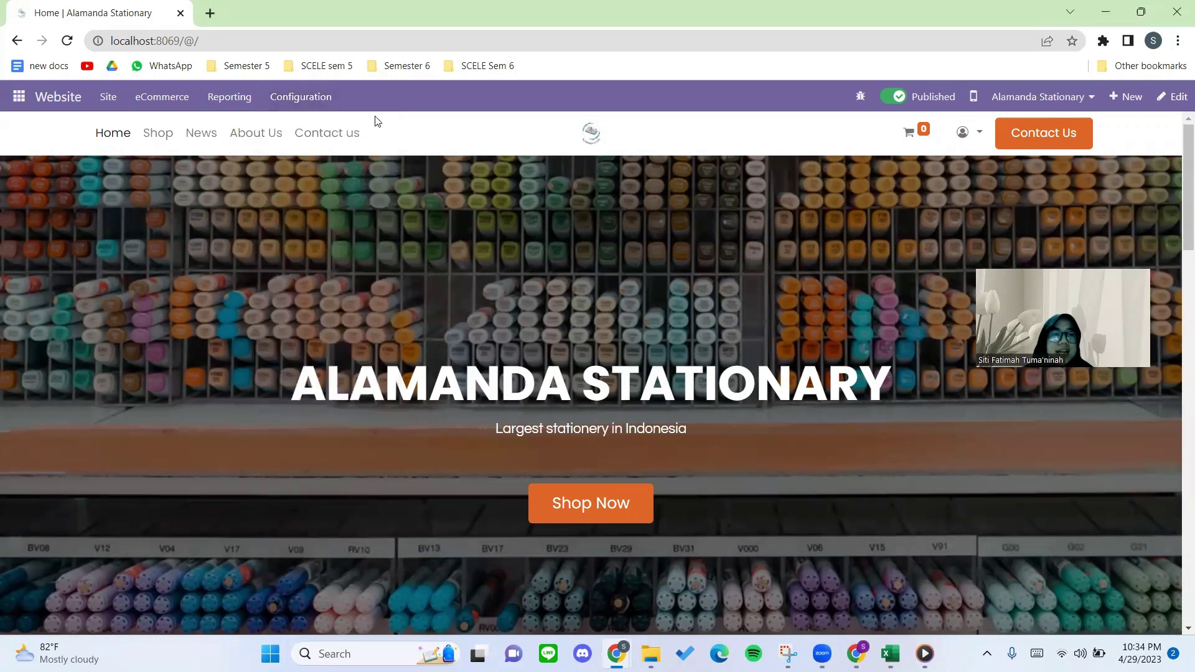
pyautogui.click(164, 102)
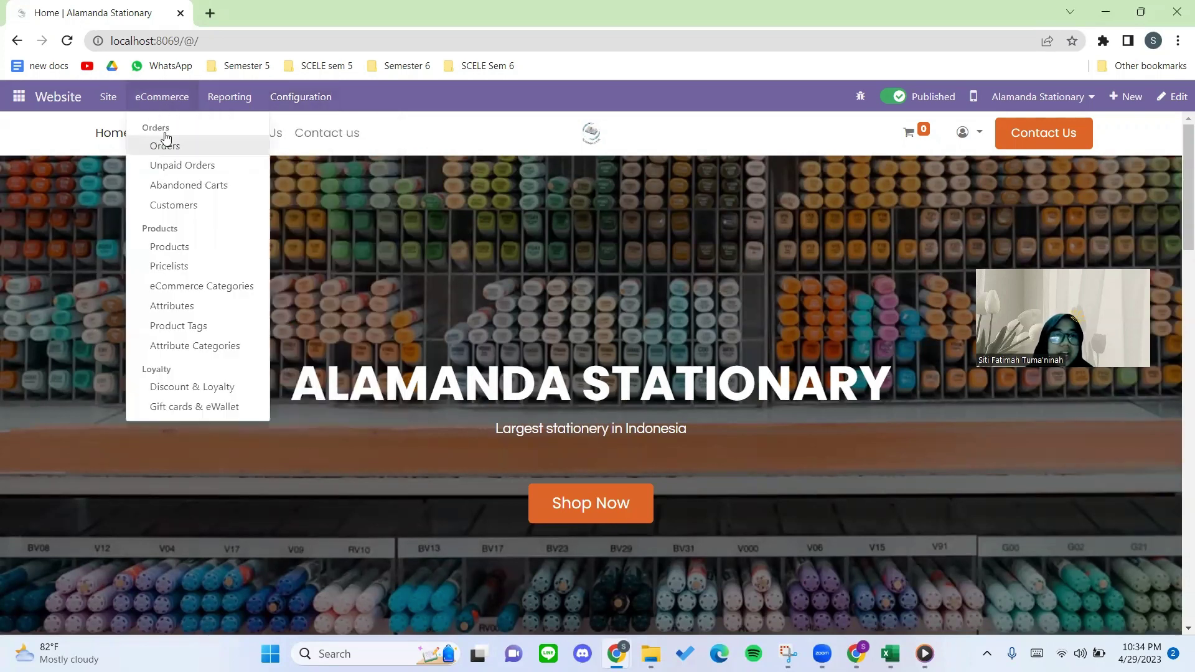
pyautogui.click(173, 267)
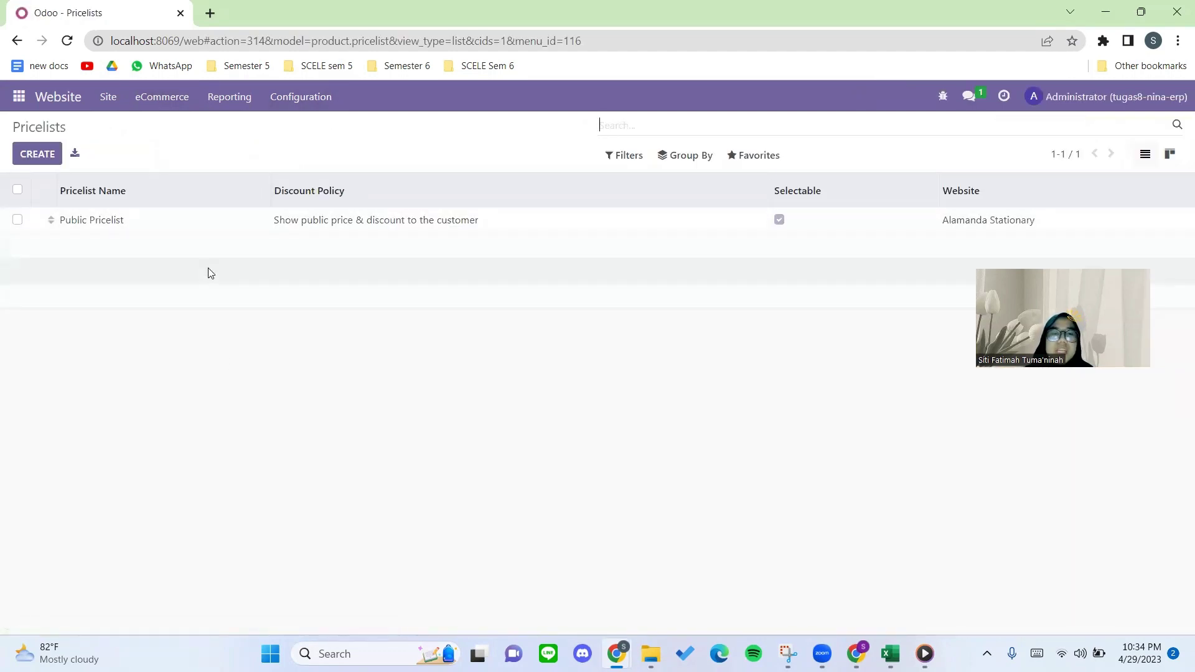
pyautogui.click(154, 224)
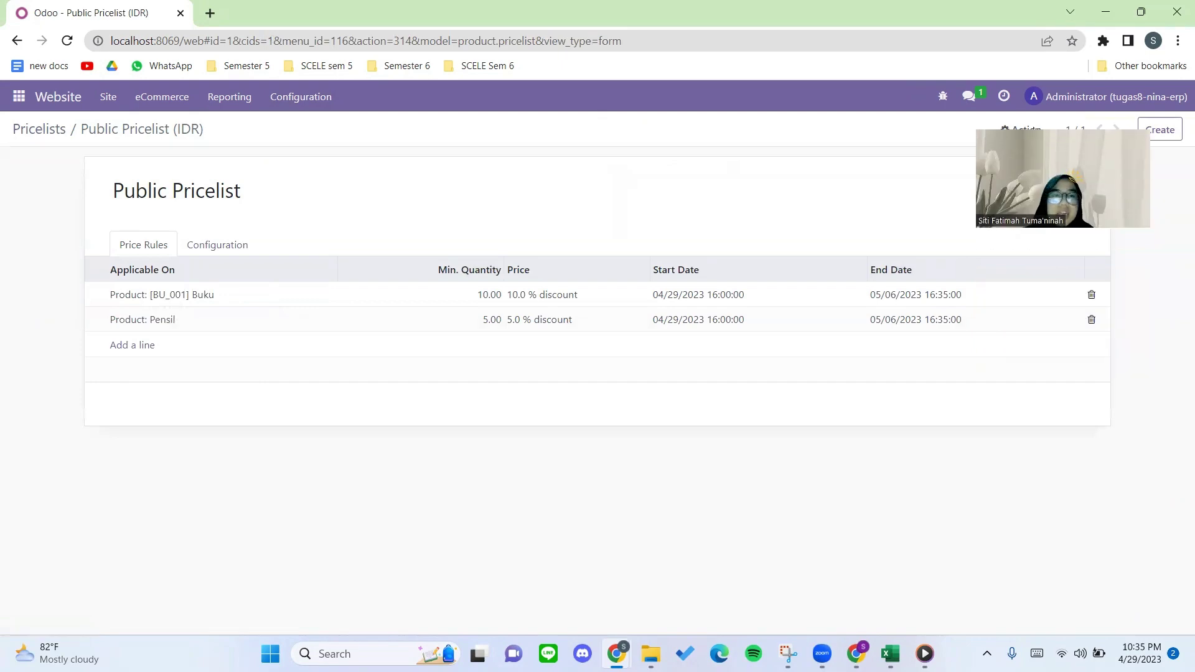
pyautogui.click(856, 653)
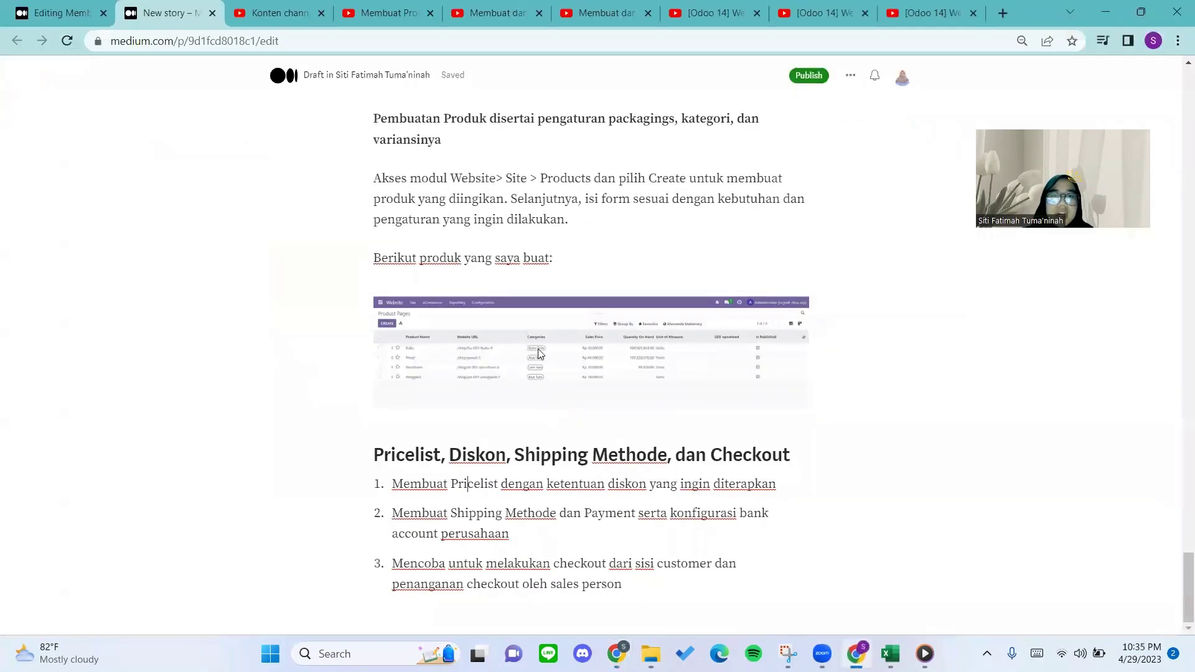
# Compare the Medium draft's Buku 10% and Pensil 5% discount table against the Odoo pricelist.
pyautogui.scroll(1, 539, 348)
pyautogui.scroll(20, 539, 349)
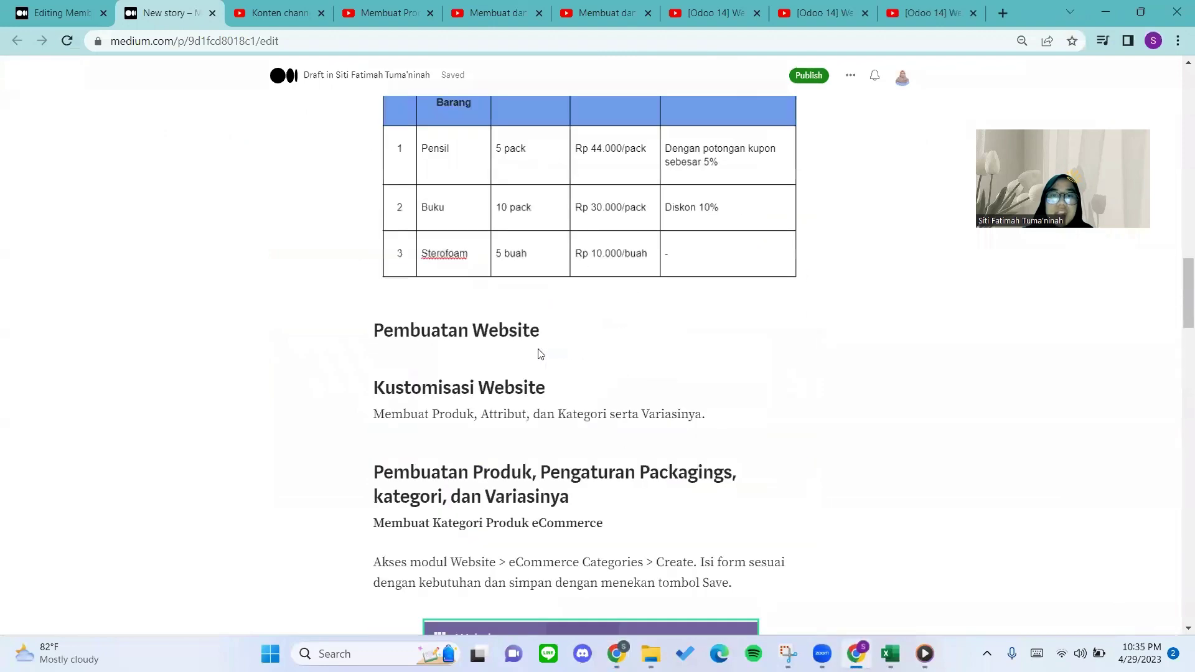
pyautogui.scroll(-1, 487, 387)
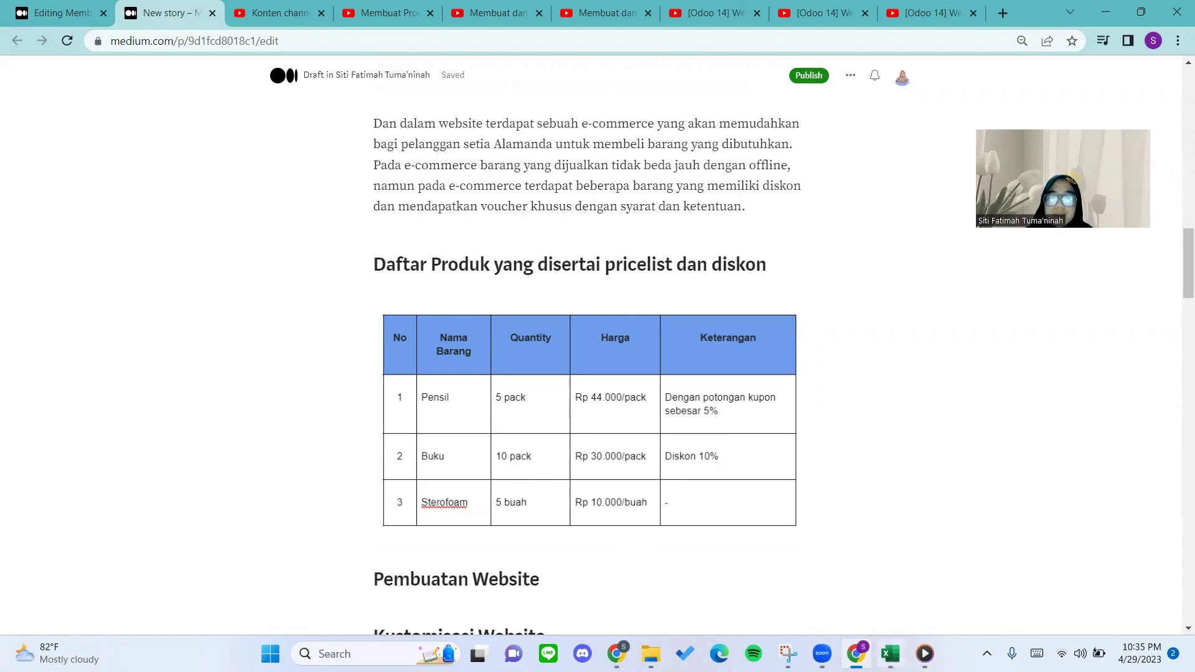
pyautogui.click(857, 653)
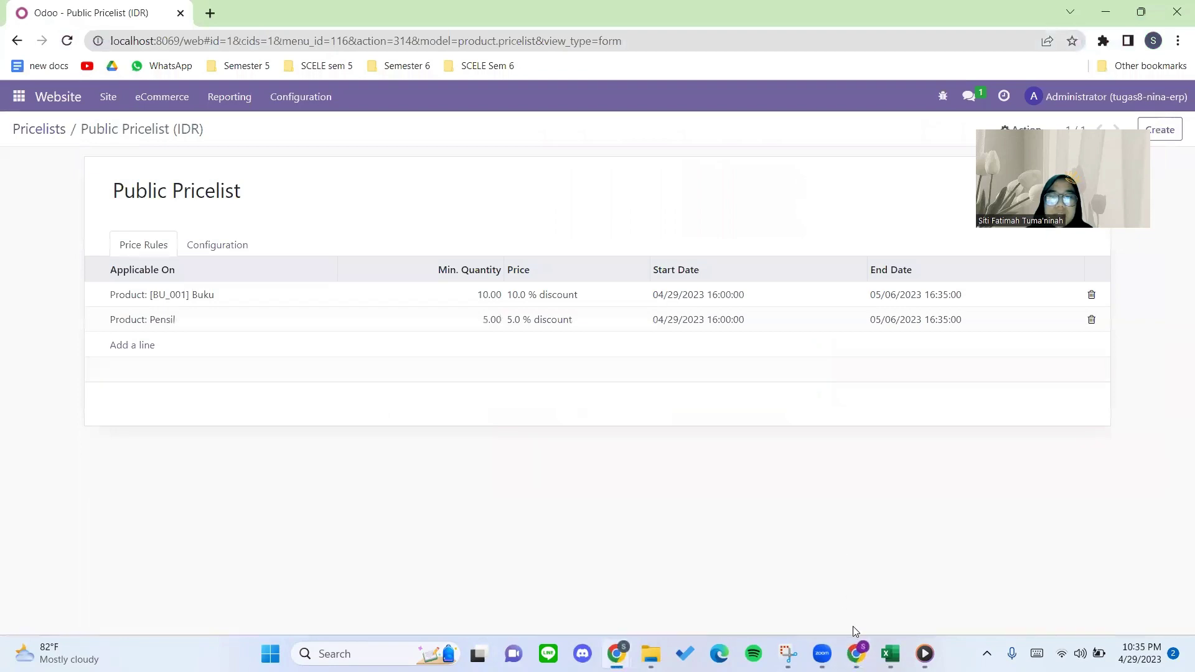
pyautogui.click(855, 650)
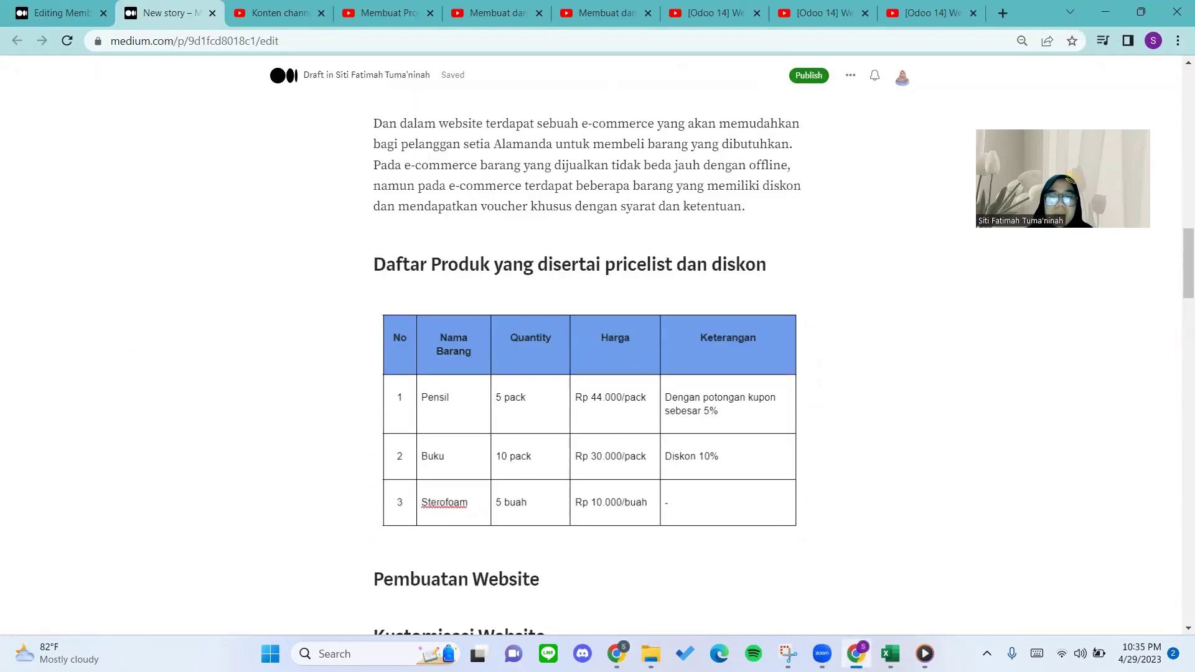
pyautogui.click(856, 650)
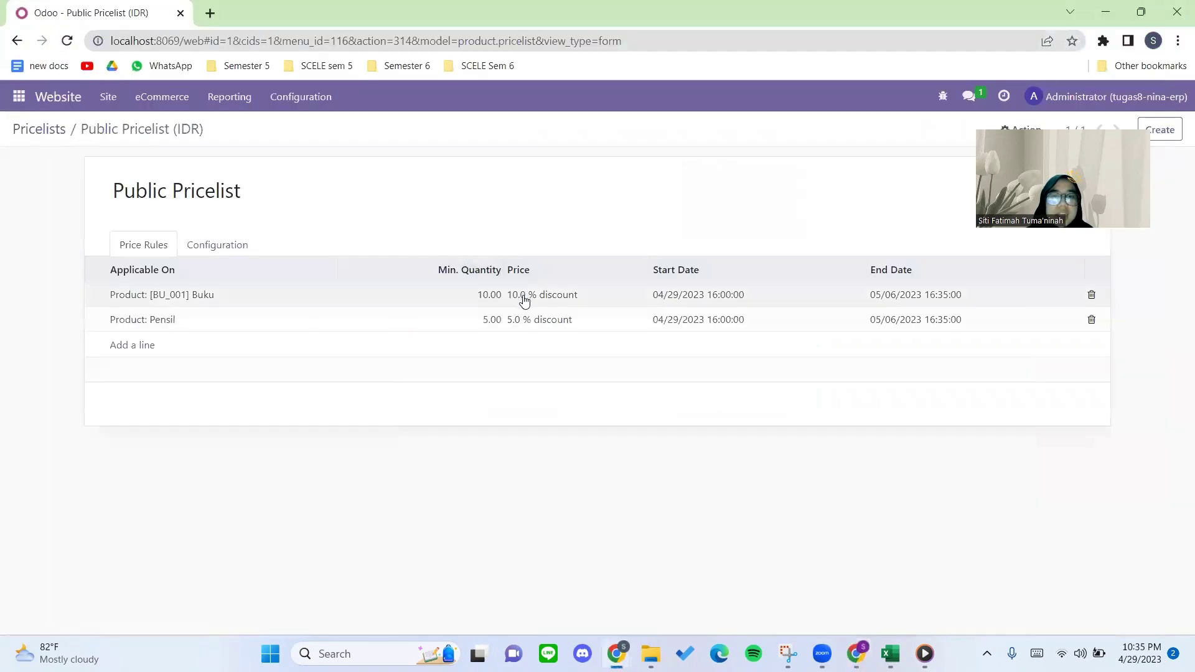
pyautogui.click(454, 295)
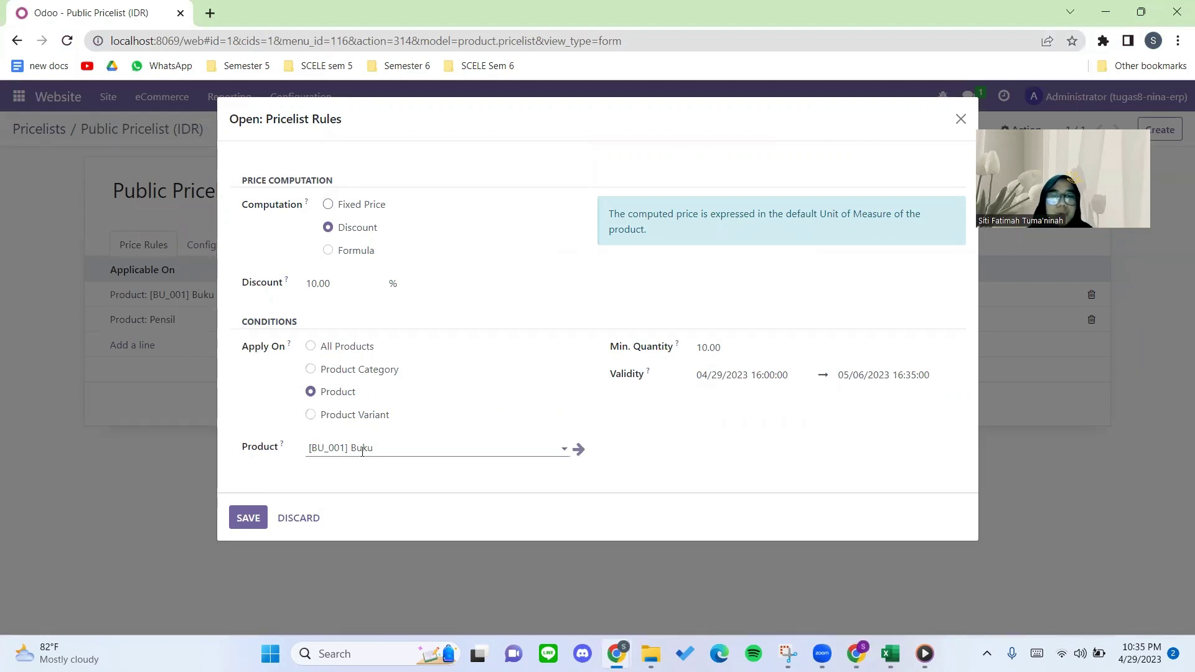
pyautogui.moveTo(752, 347); pyautogui.dragTo(672, 353)
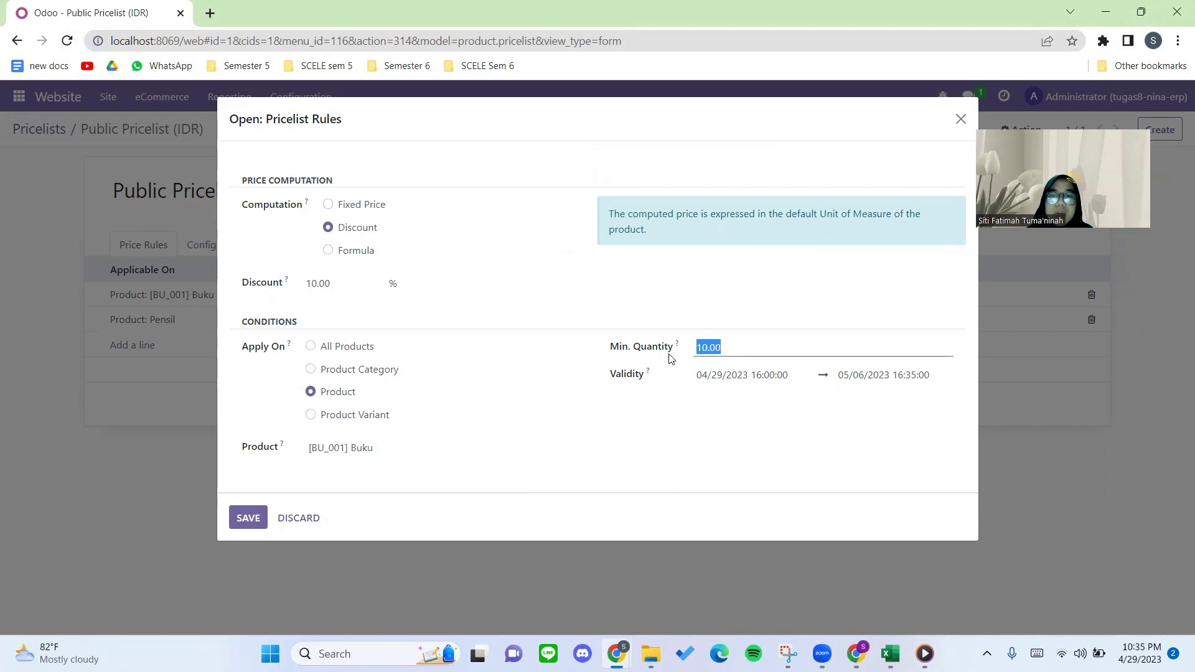
pyautogui.click(651, 377)
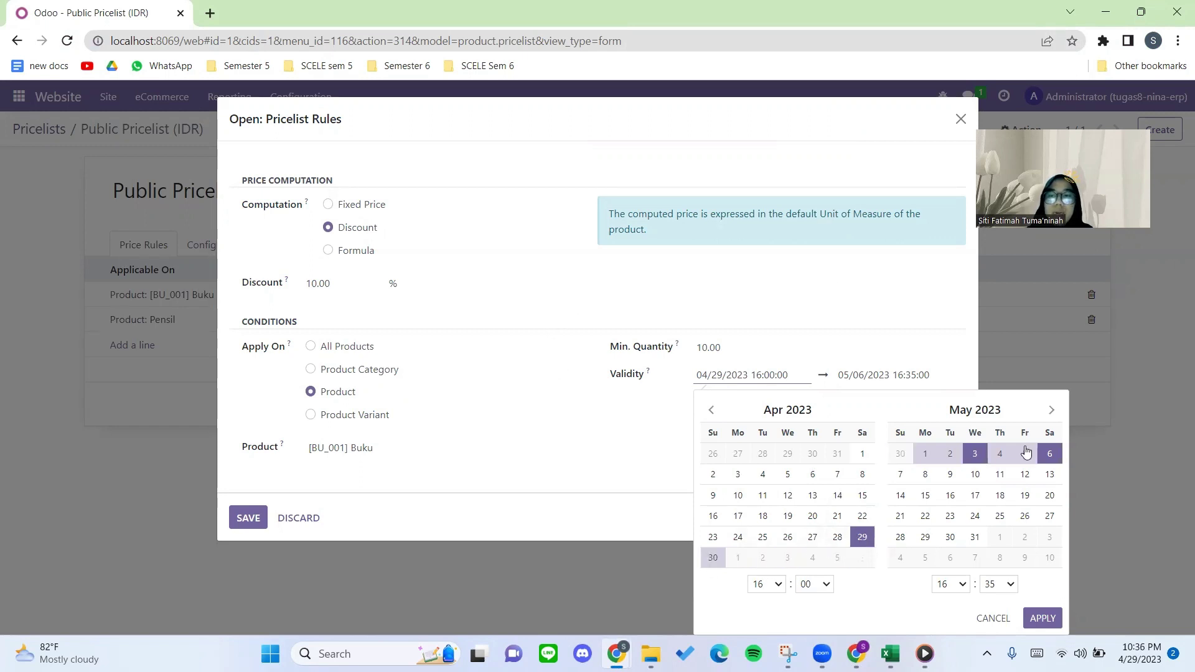
pyautogui.click(676, 246)
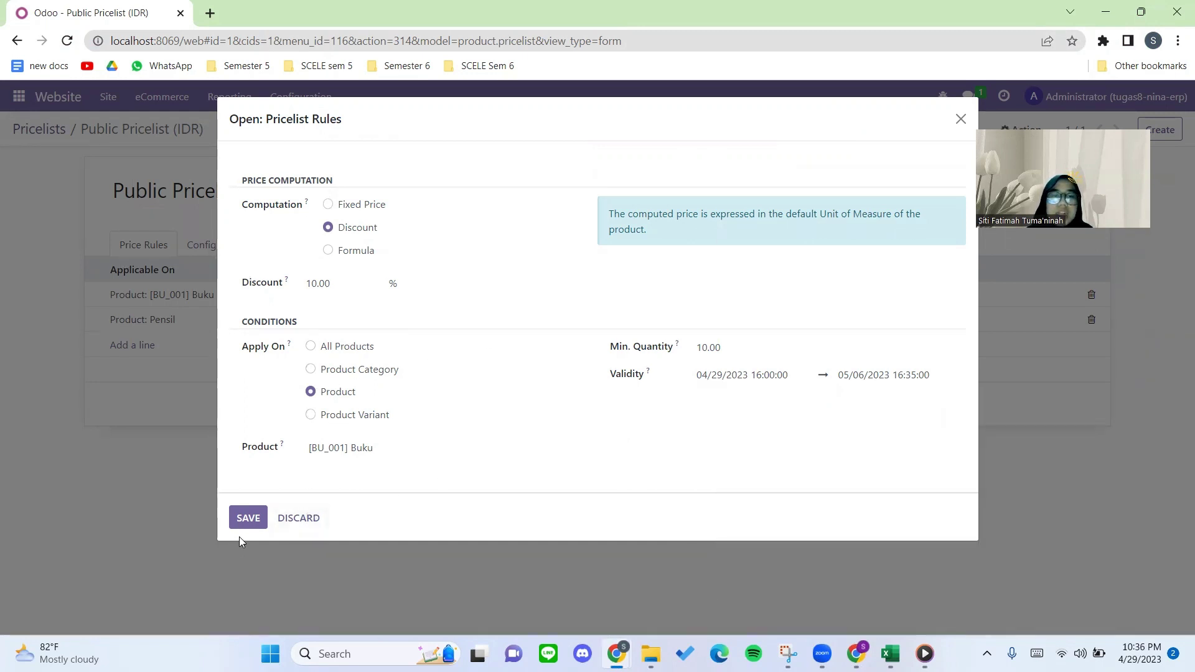
pyautogui.click(959, 119)
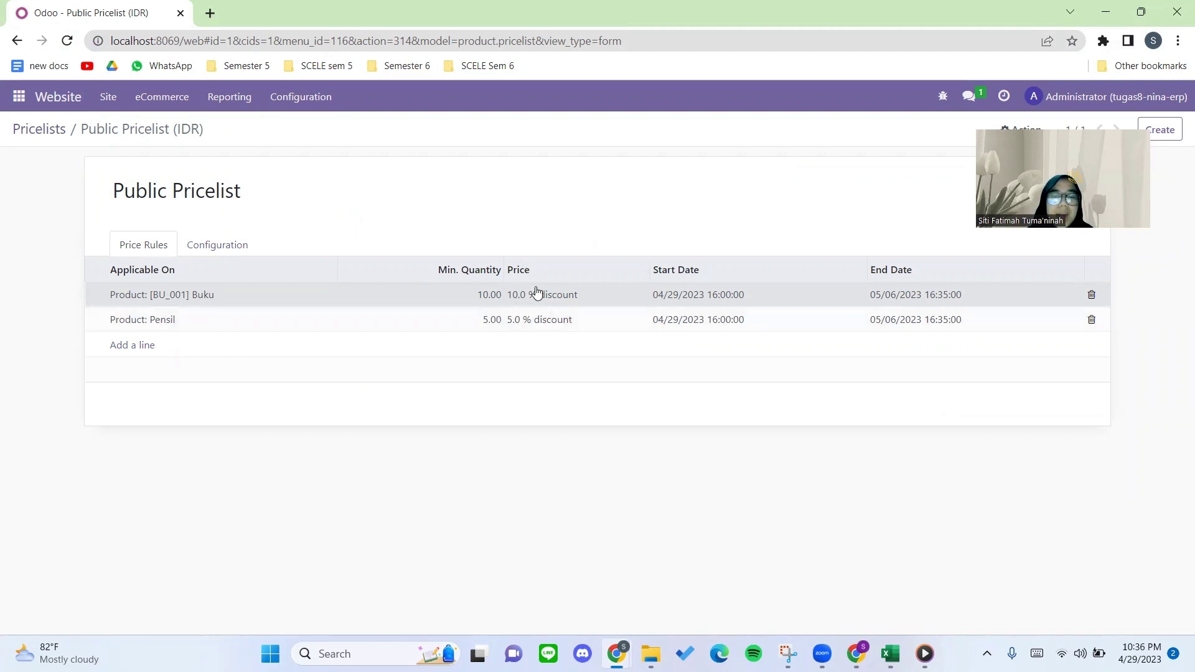
pyautogui.click(527, 326)
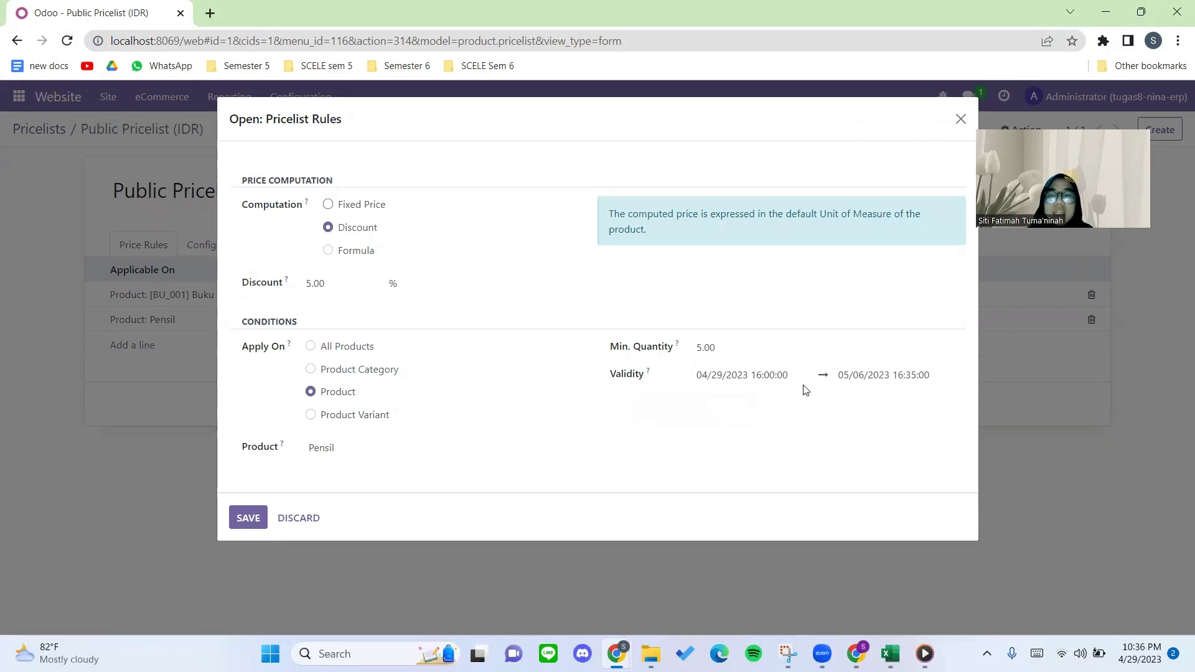
pyautogui.click(960, 119)
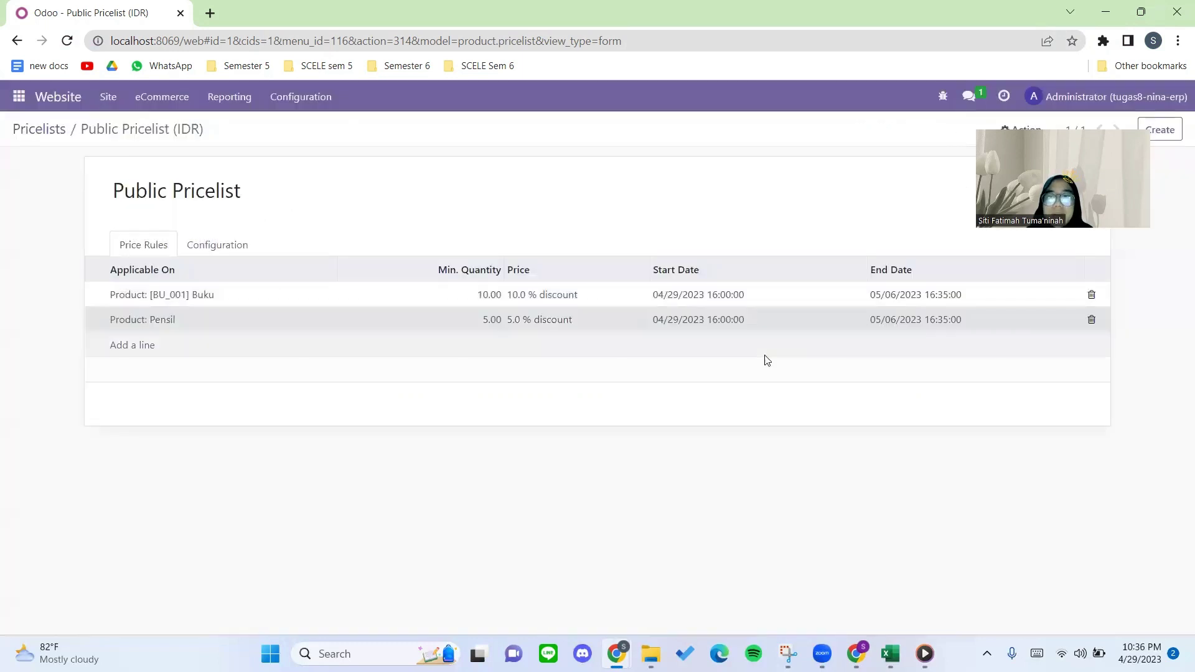
pyautogui.click(230, 245)
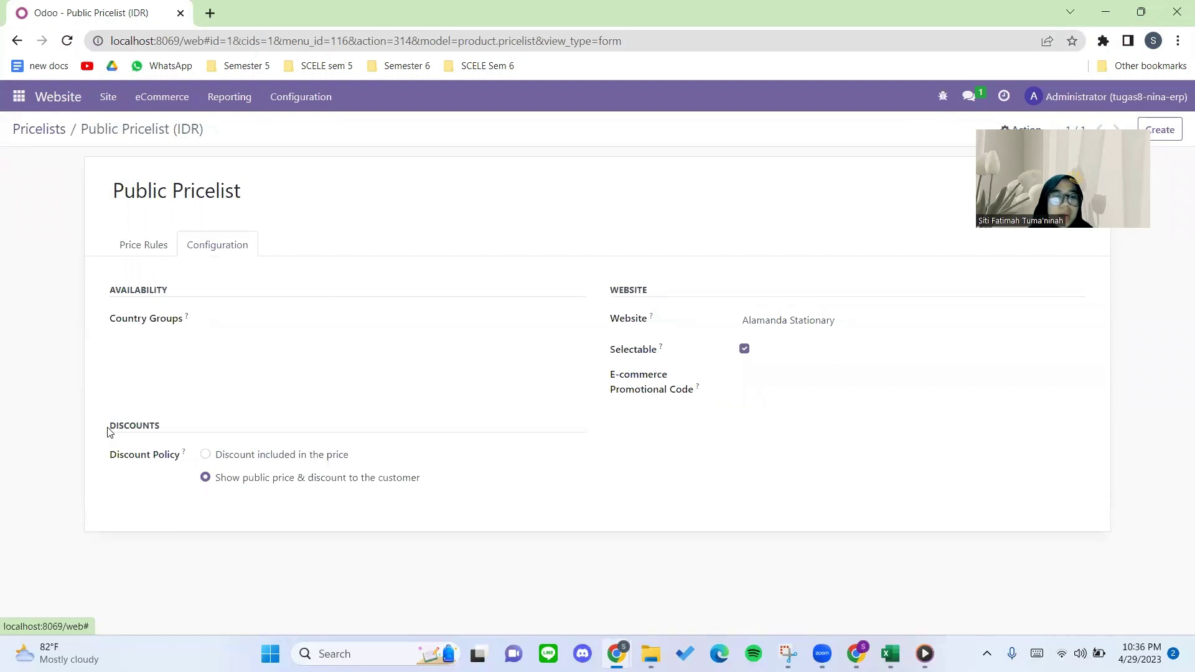
pyautogui.moveTo(108, 431); pyautogui.dragTo(168, 425)
pyautogui.click(170, 425)
pyautogui.moveTo(106, 459); pyautogui.dragTo(182, 456)
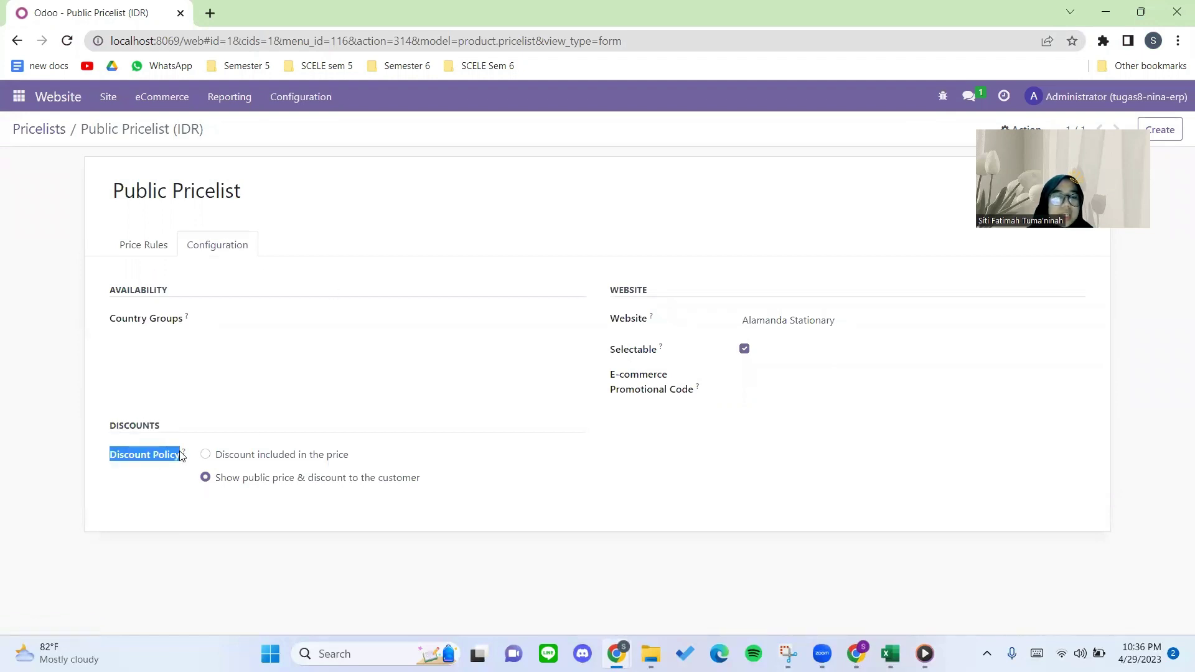
pyautogui.click(182, 456)
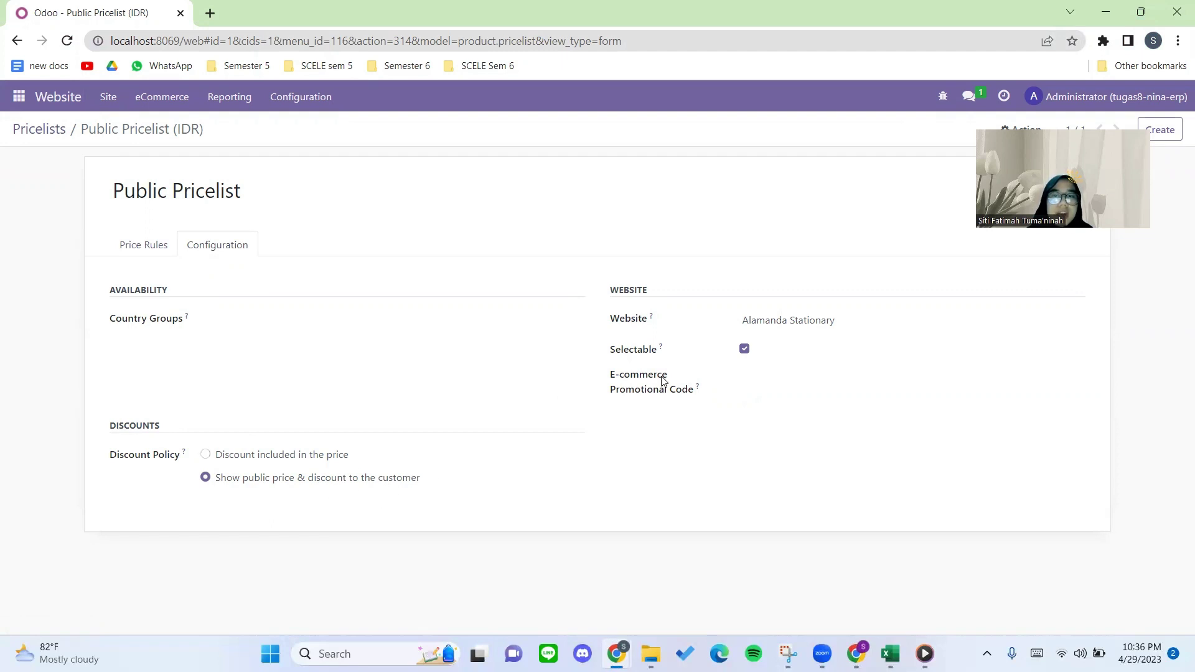
pyautogui.click(777, 316)
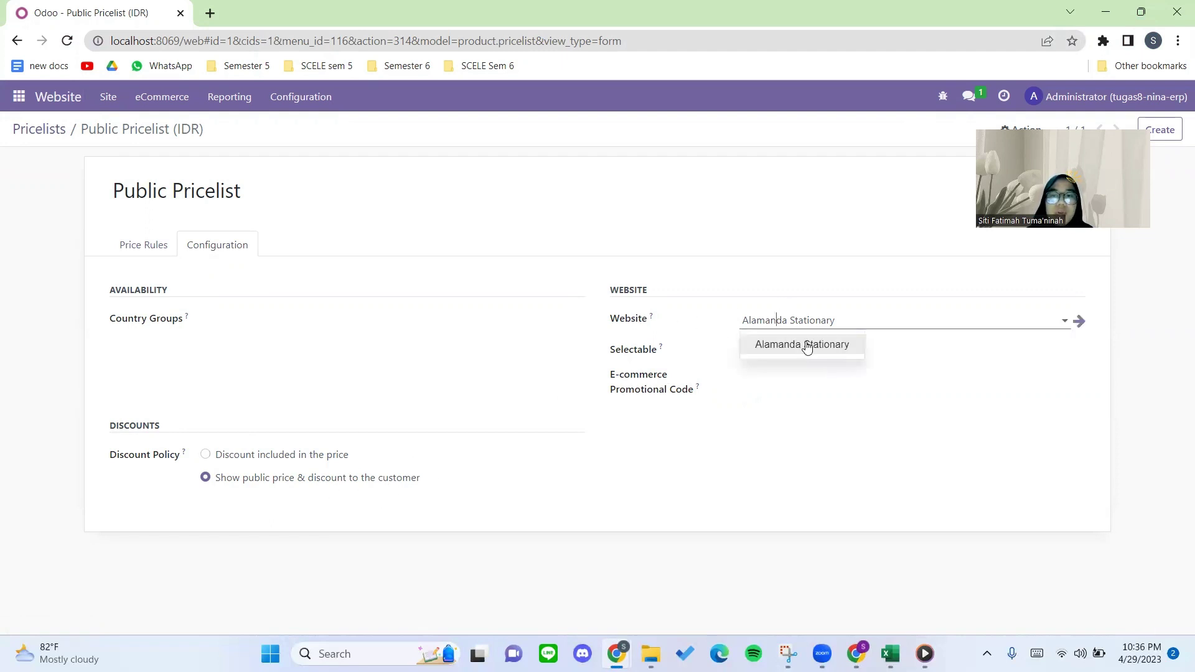
pyautogui.click(801, 345)
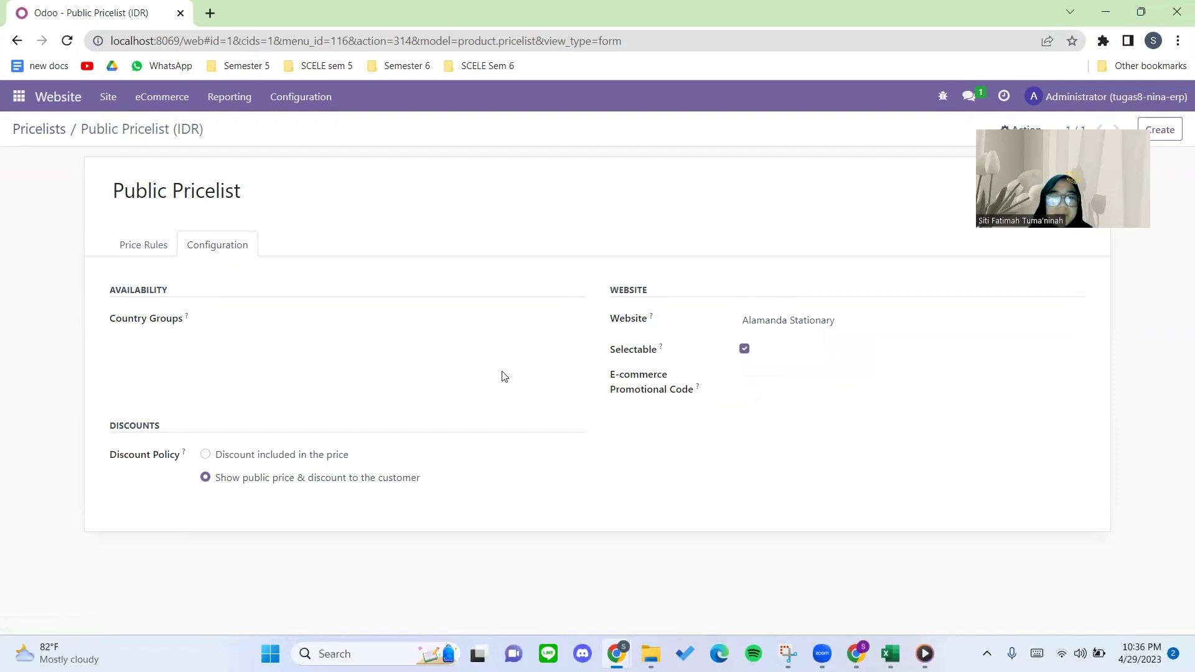
pyautogui.click(150, 255)
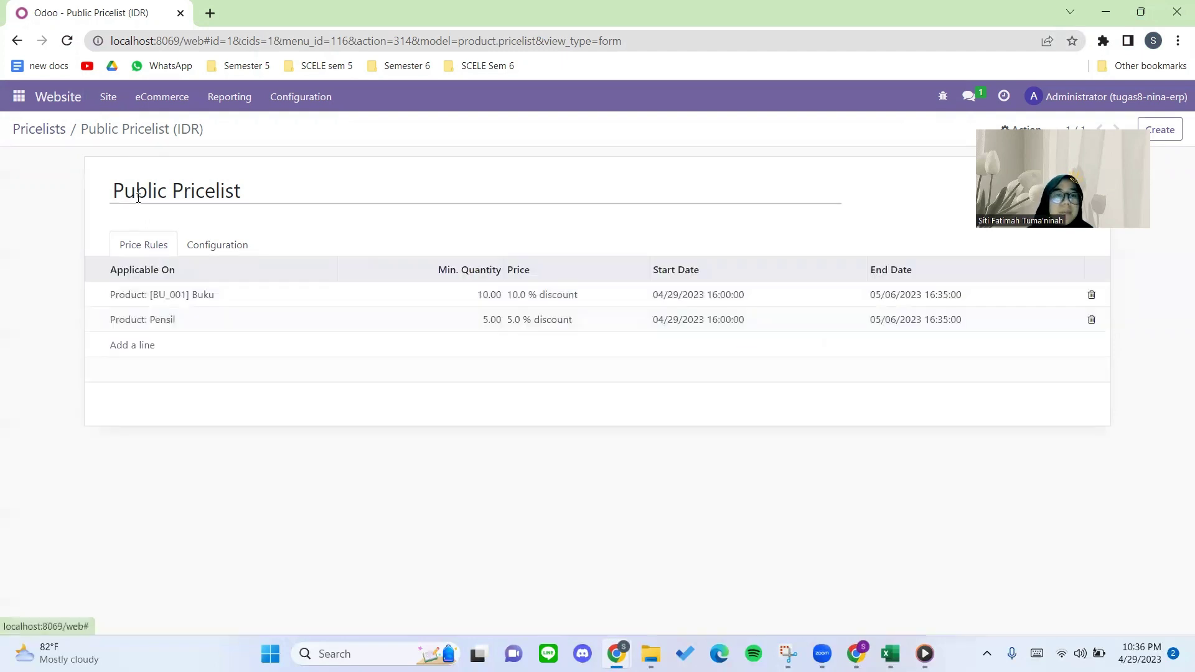
# Return to Pricelists and reload the incognito shop to refresh Buku, Pensil, Sterofoam and Penggaris prices.
pyautogui.click(51, 131)
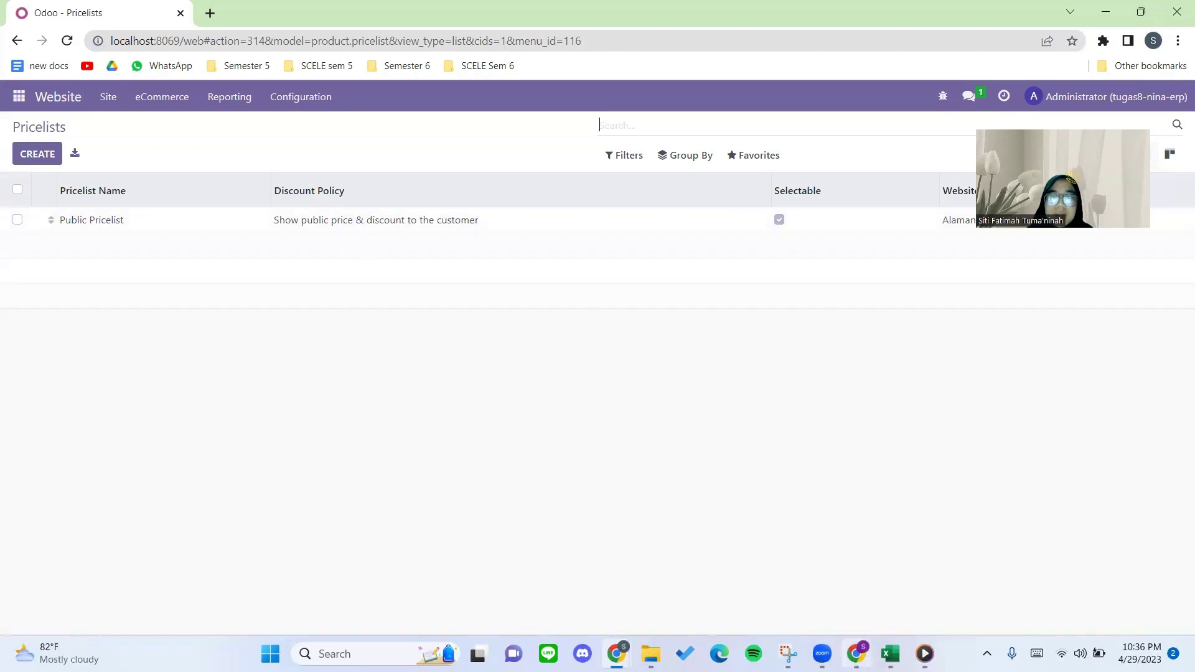
pyautogui.moveTo(617, 653)
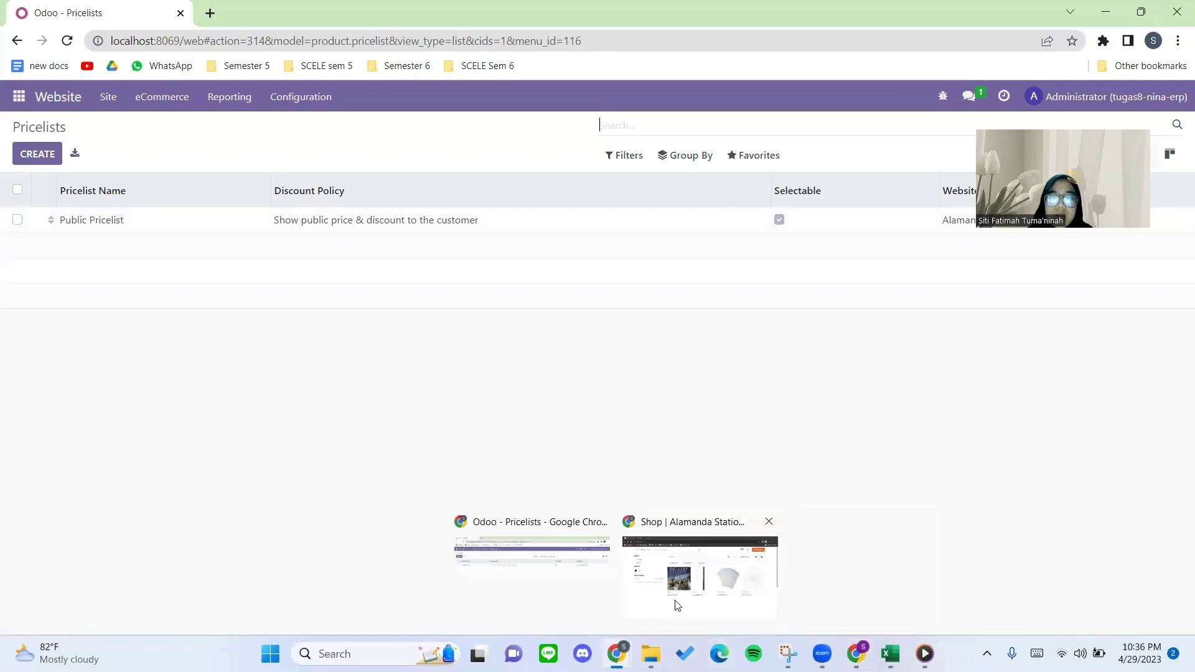
pyautogui.click(677, 604)
pyautogui.scroll(-1, 481, 408)
pyautogui.scroll(1, 480, 407)
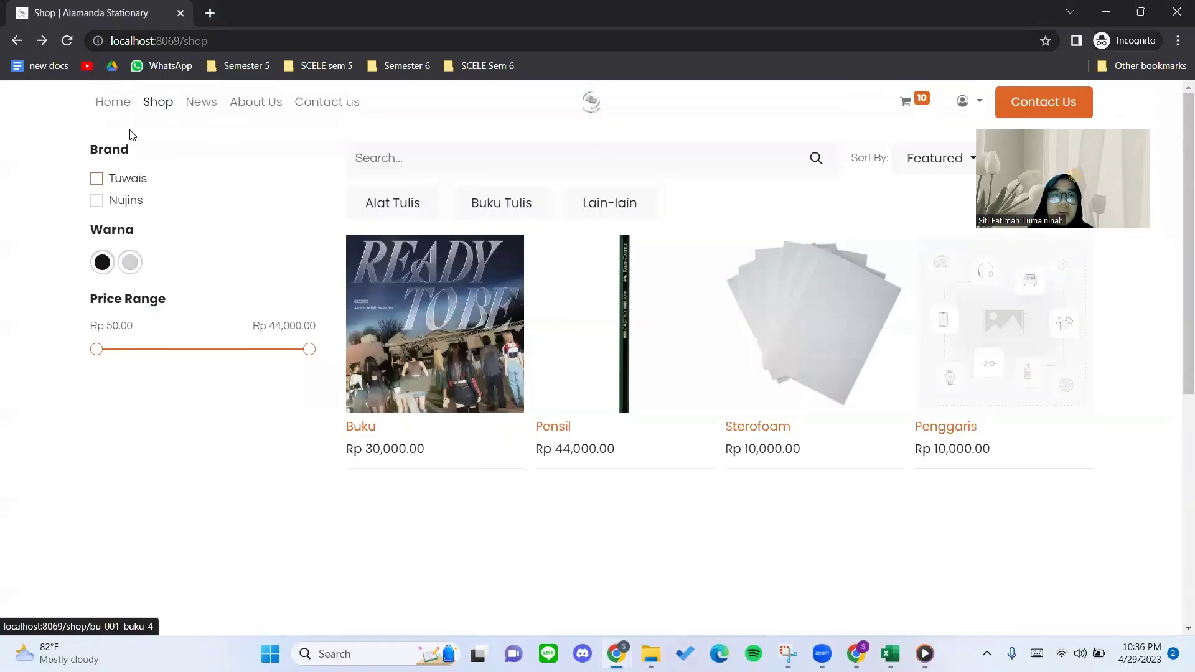
pyautogui.click(68, 41)
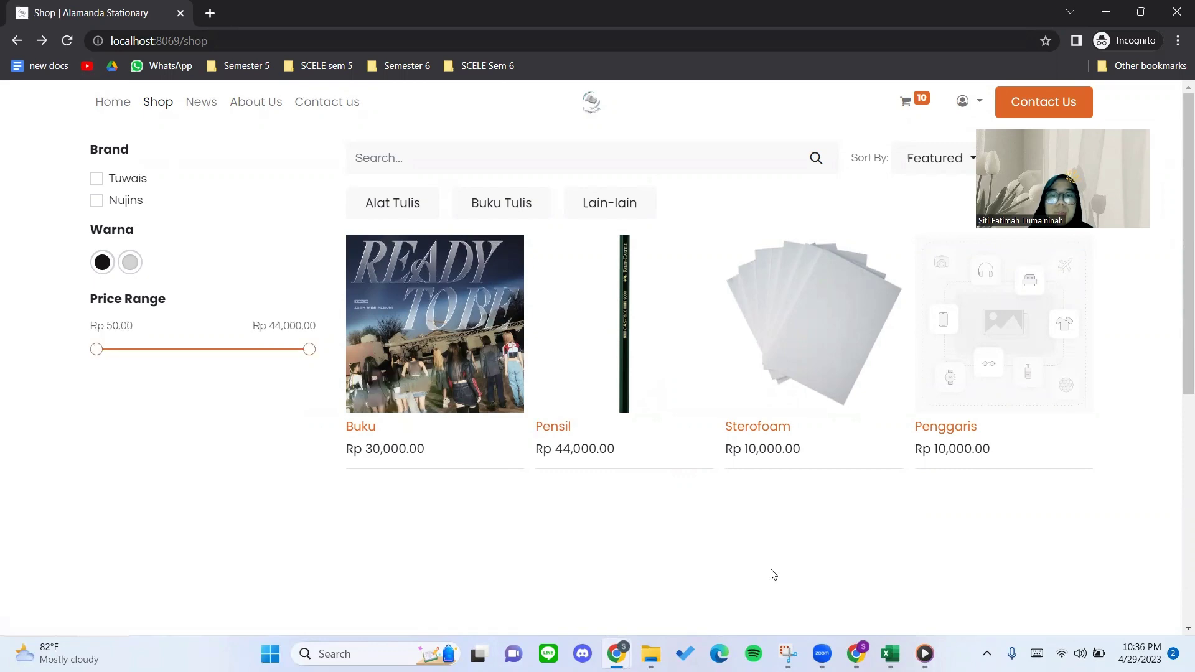
pyautogui.moveTo(858, 635)
pyautogui.click(856, 591)
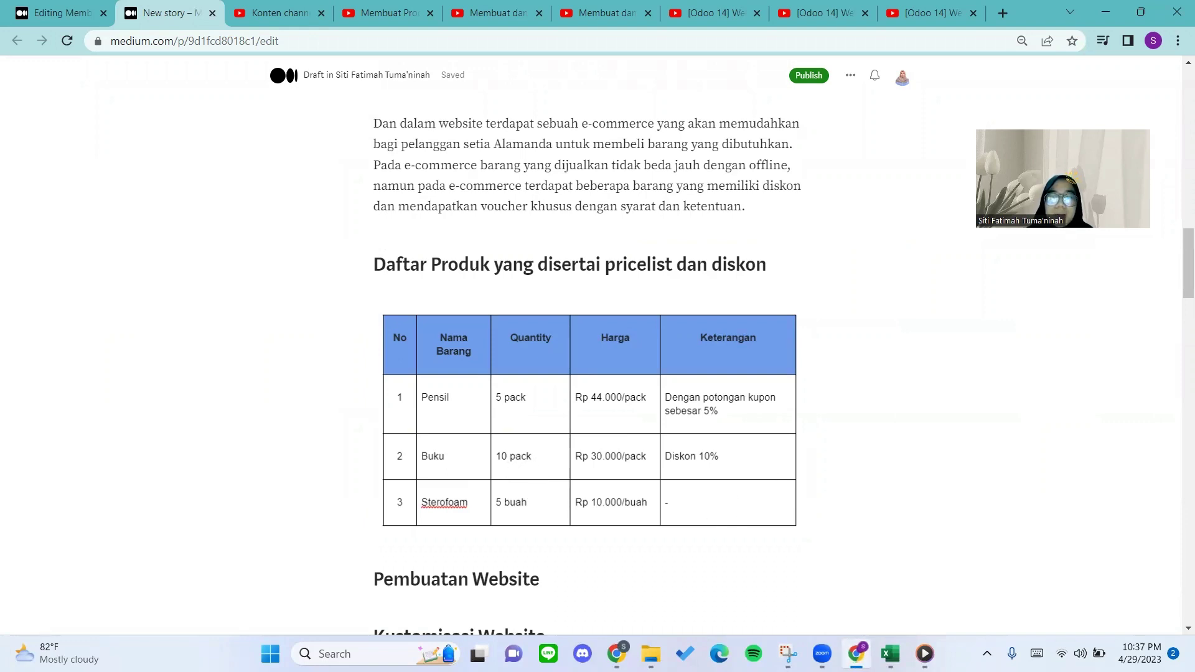
pyautogui.click(858, 653)
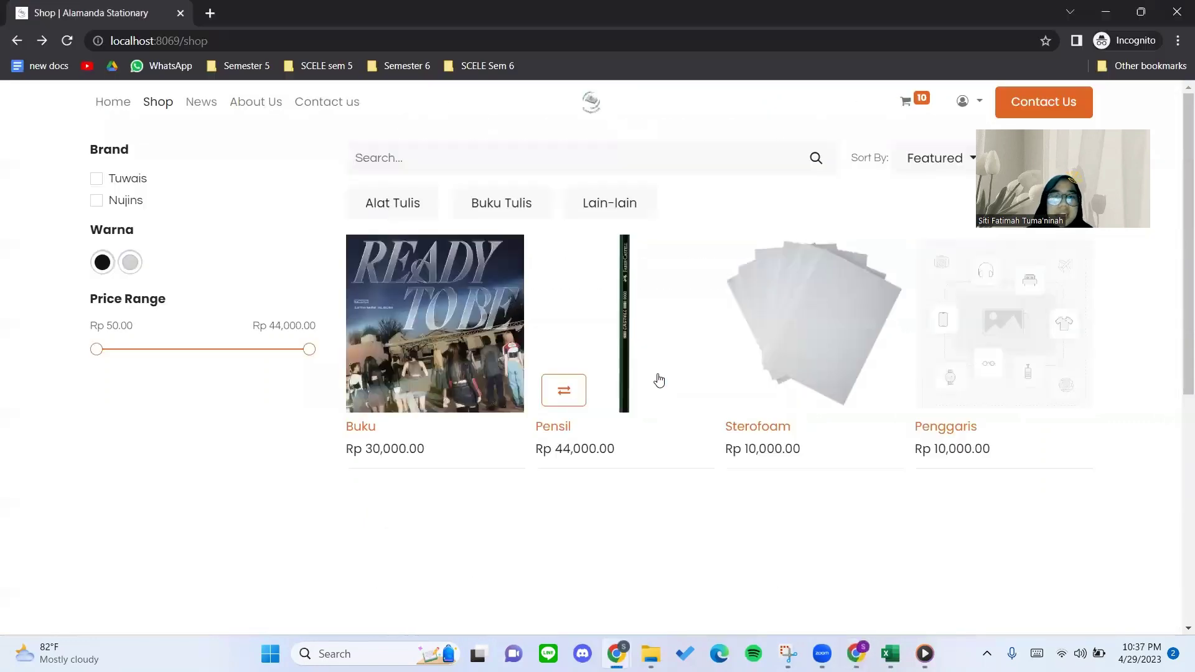
# Open the Buku product, set the quantity to 9 and add it to the cart.
pyautogui.click(431, 316)
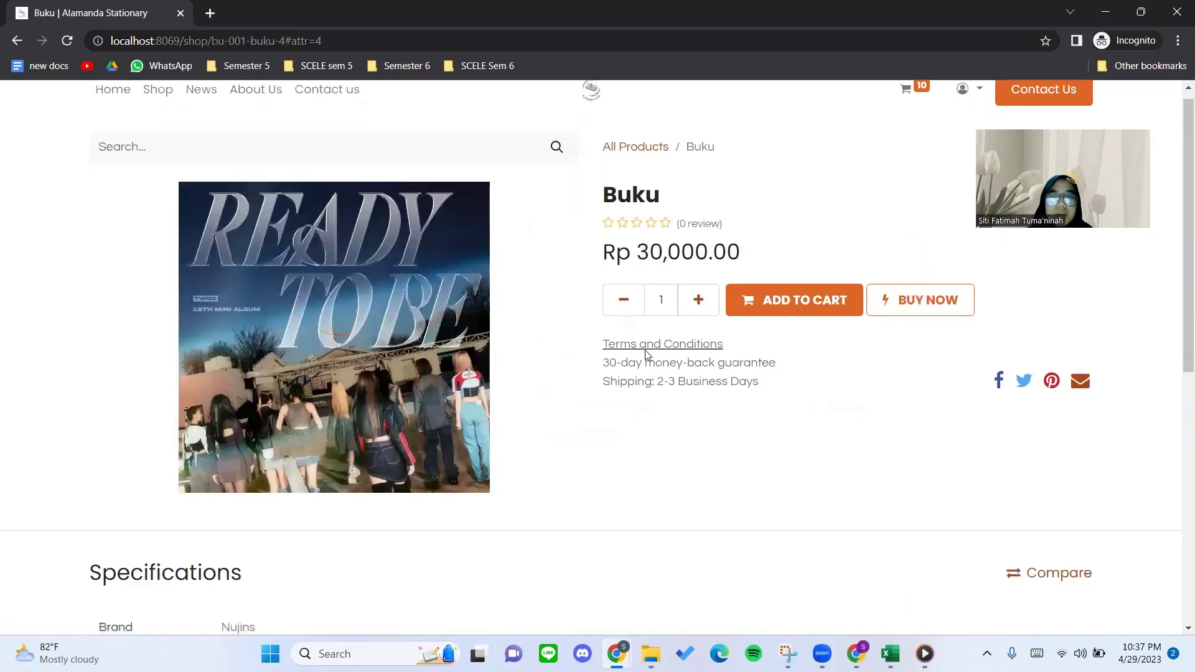
pyautogui.click(698, 301)
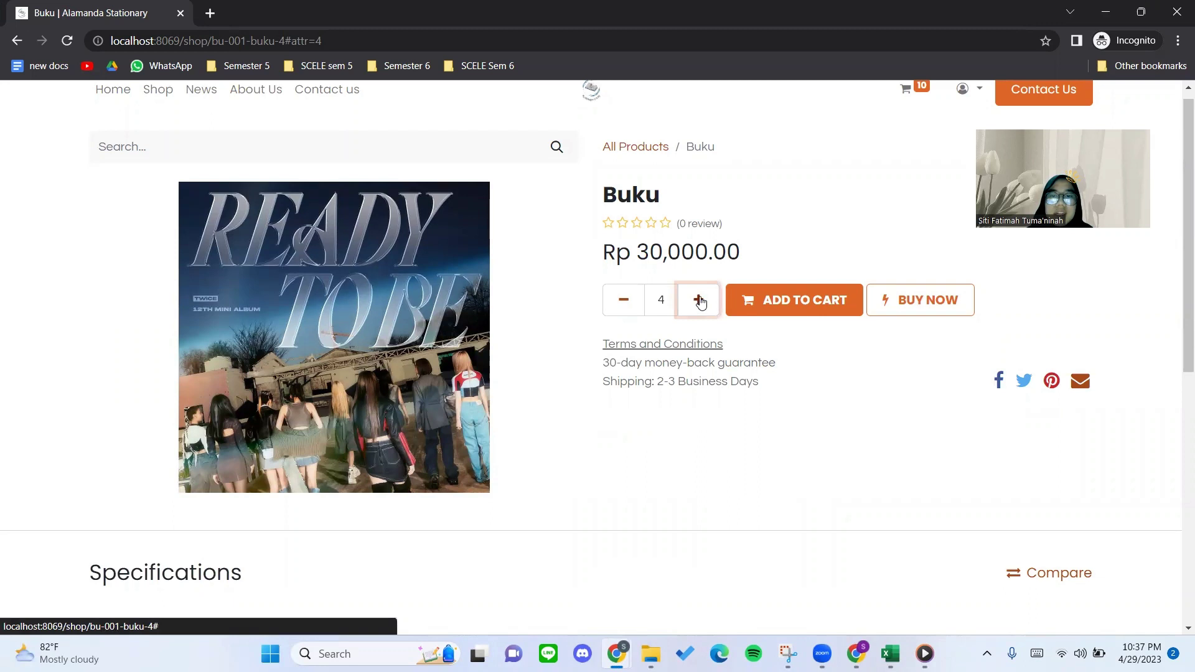
pyautogui.click(700, 301)
pyautogui.click(756, 296)
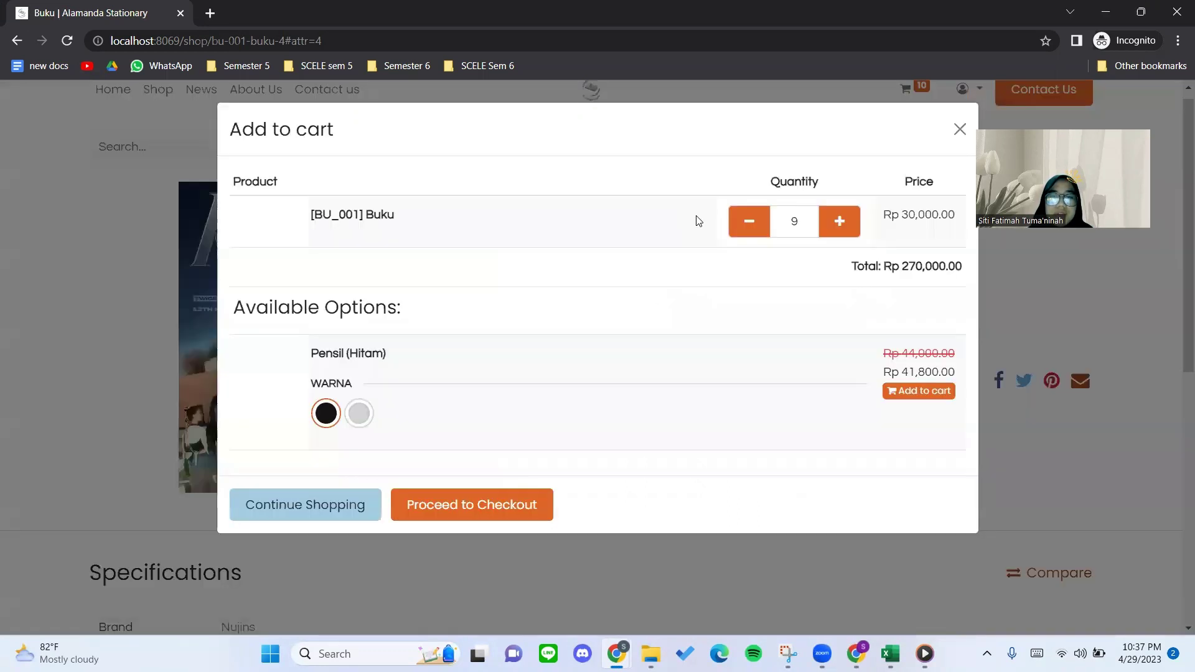
# Review the Available Options in the add-to-cart popup, then close it.
pyautogui.moveTo(231, 381)
pyautogui.mouseDown()
pyautogui.moveTo(389, 374)
pyautogui.moveTo(237, 369)
pyautogui.mouseUp()
pyautogui.click(387, 374)
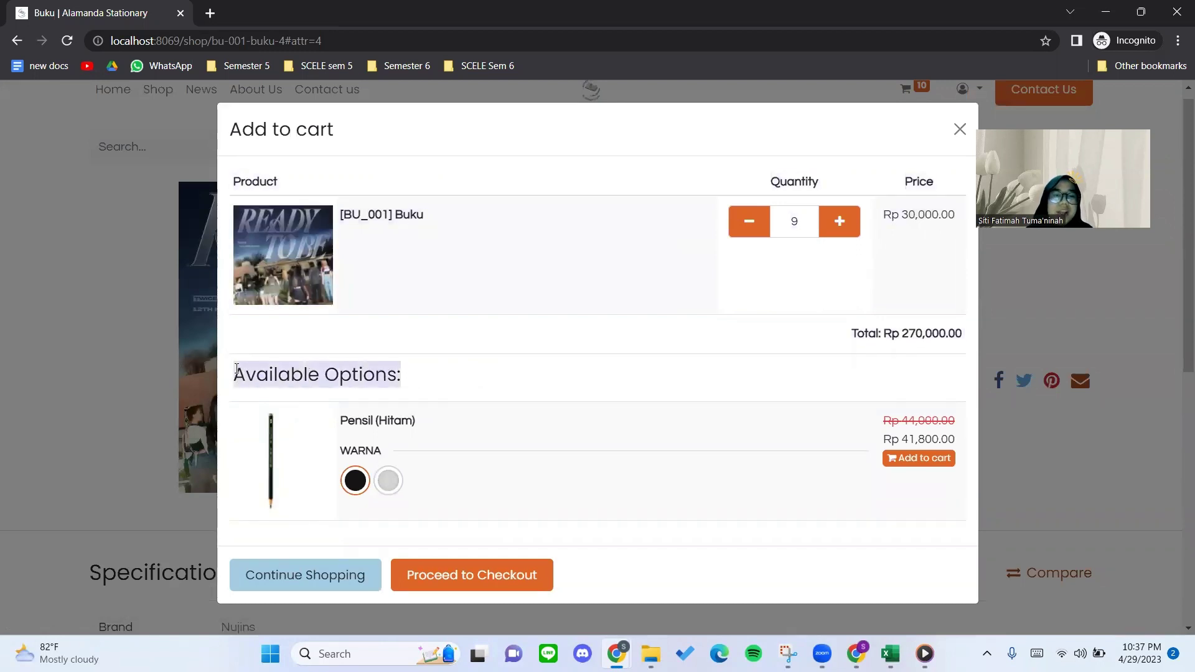
pyautogui.click(354, 397)
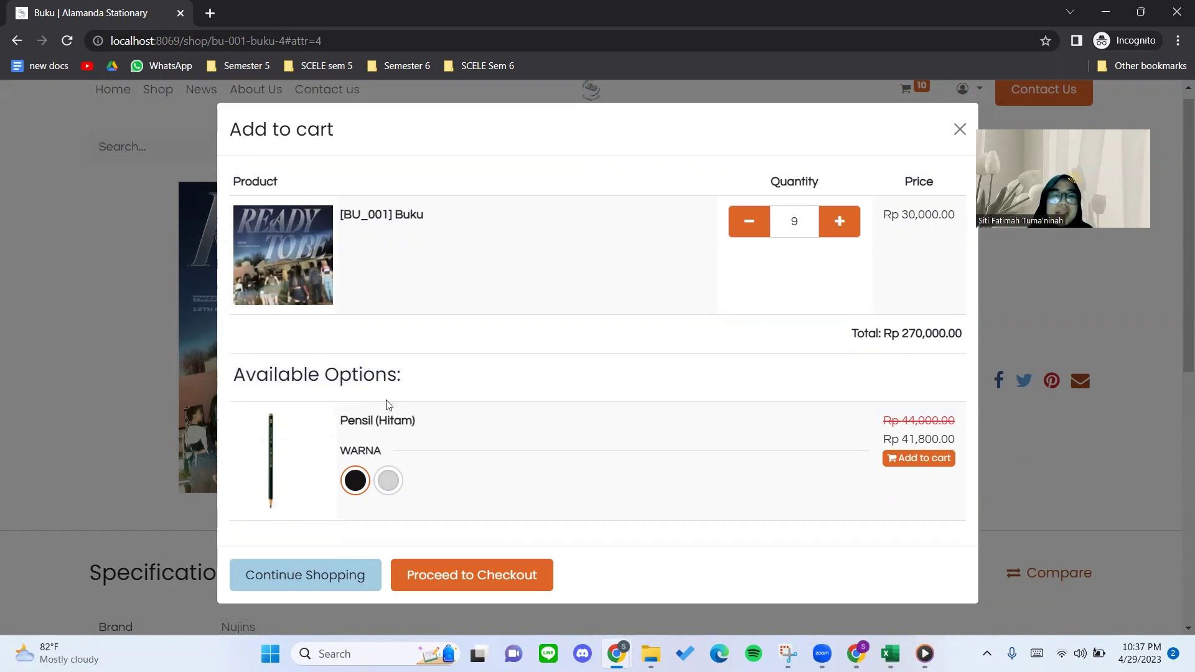
pyautogui.moveTo(420, 382); pyautogui.dragTo(249, 371)
pyautogui.click(267, 371)
pyautogui.moveTo(413, 381); pyautogui.dragTo(232, 374)
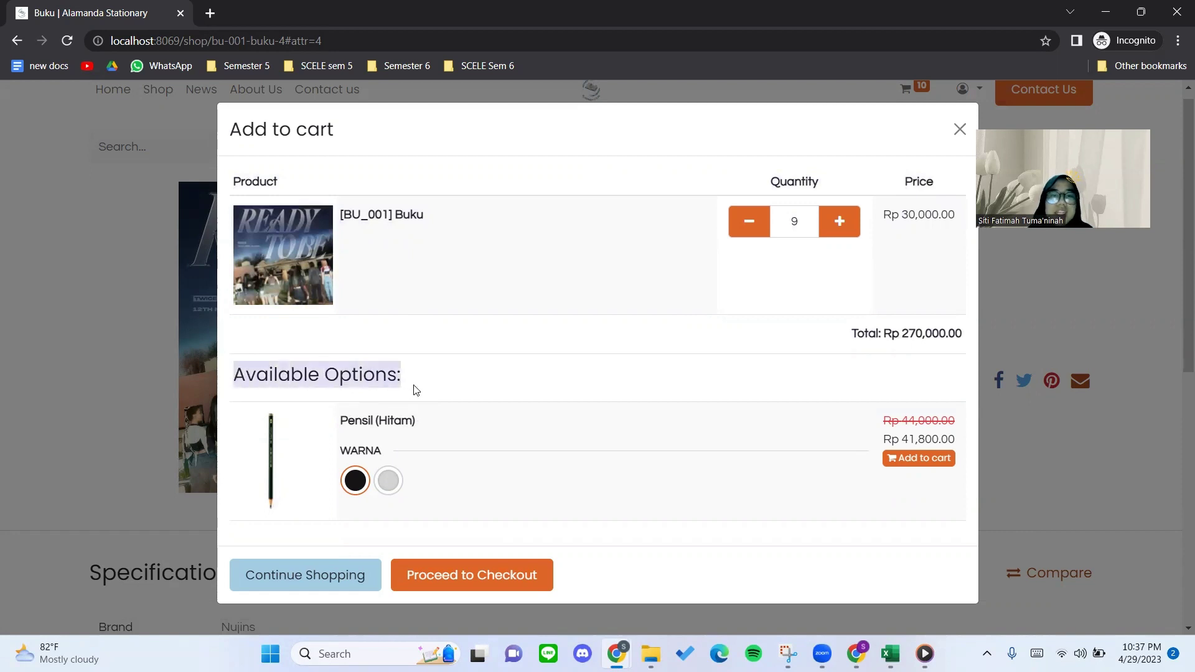
pyautogui.moveTo(415, 385); pyautogui.dragTo(279, 377)
pyautogui.click(361, 380)
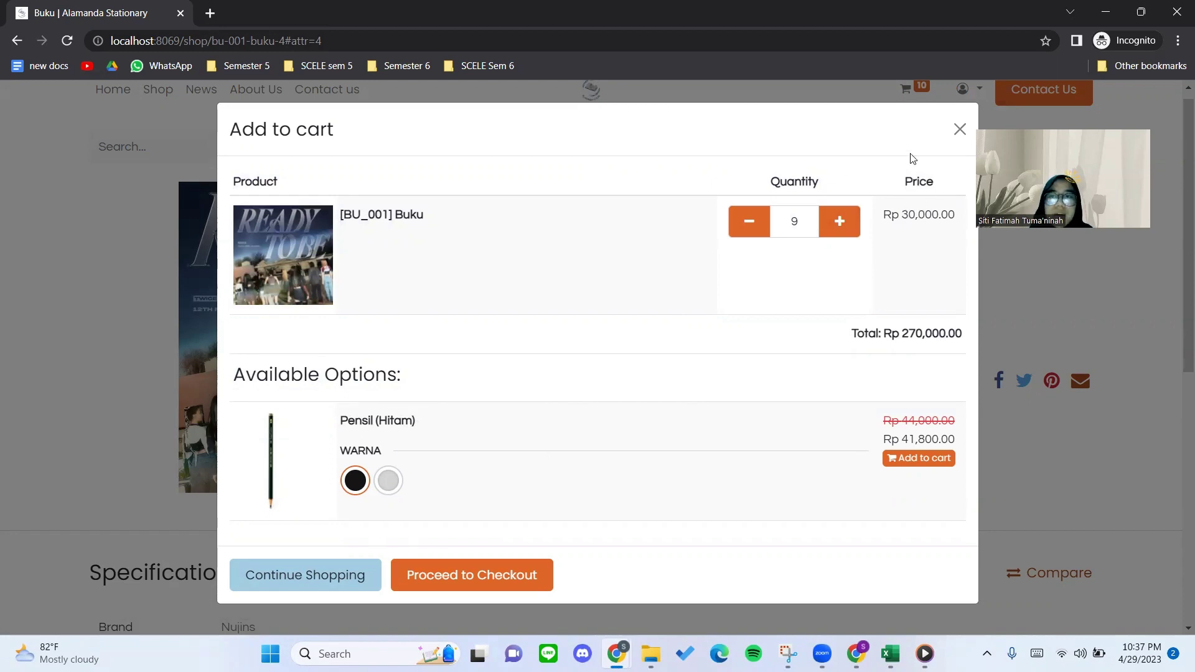
pyautogui.click(959, 129)
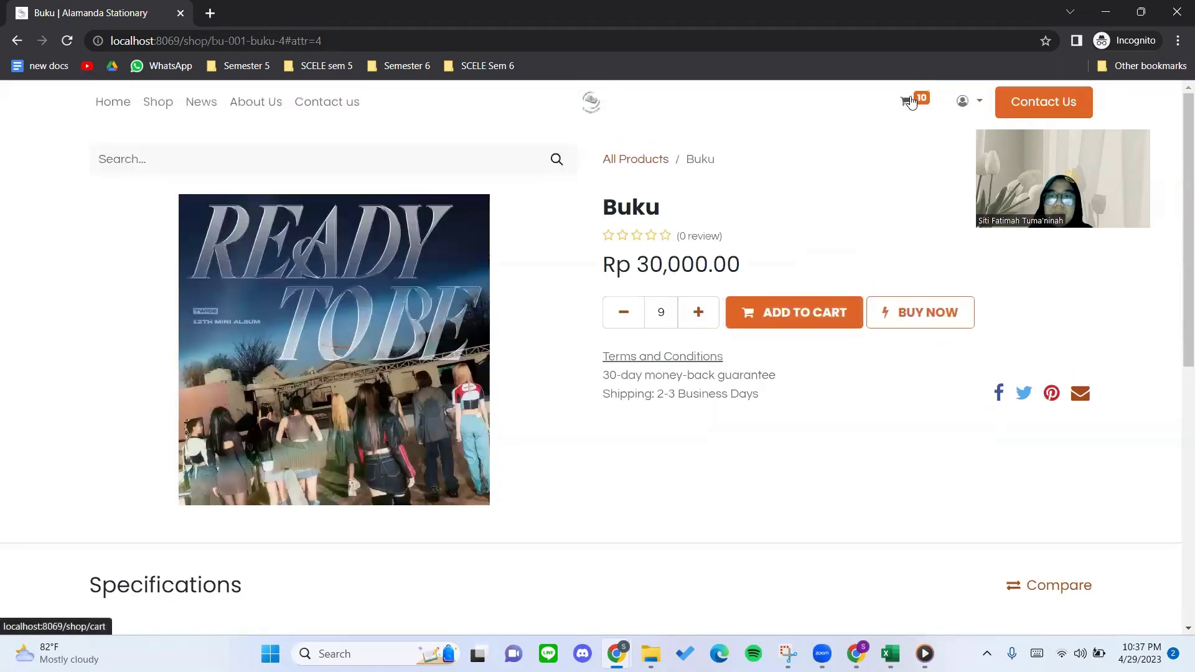
# Open the cart, lower Buku to 9 and compare its Rp 30,000.00 price with the Medium table.
pyautogui.click(909, 102)
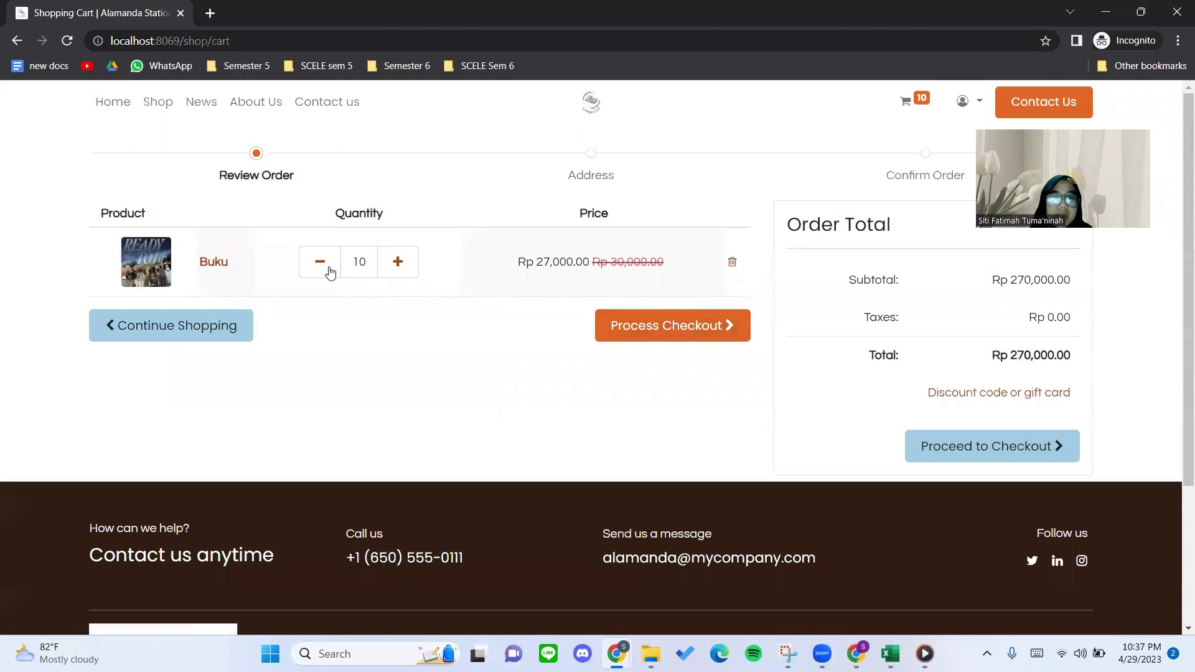
pyautogui.click(330, 272)
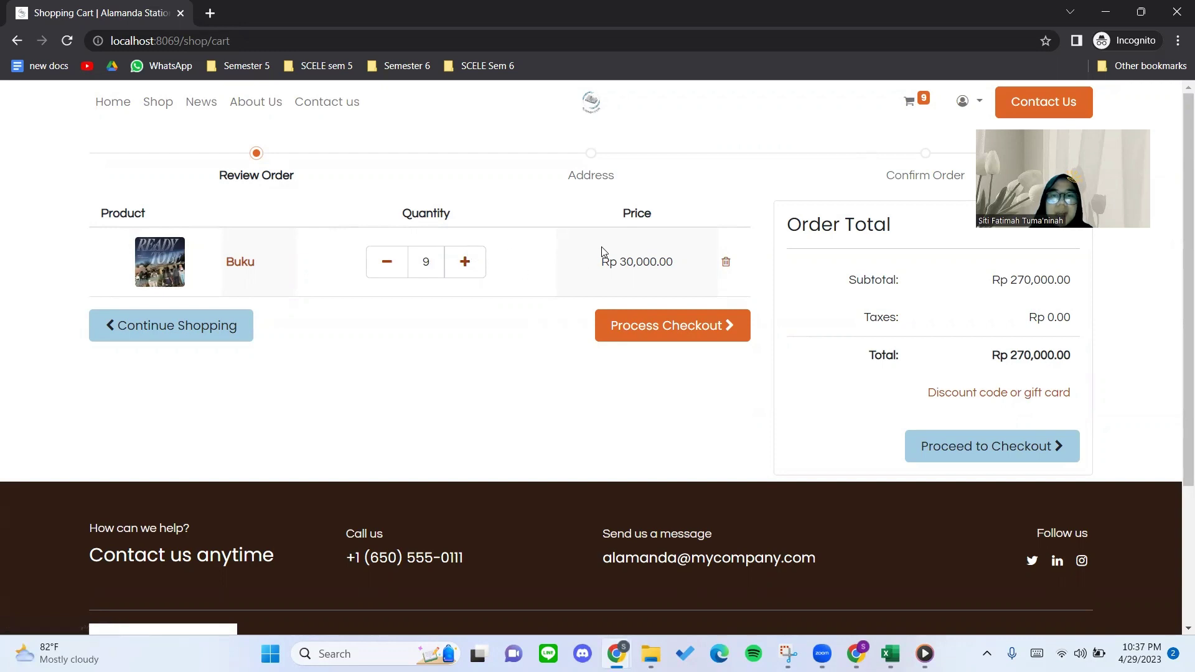
pyautogui.moveTo(601, 256); pyautogui.dragTo(680, 267)
pyautogui.click(684, 269)
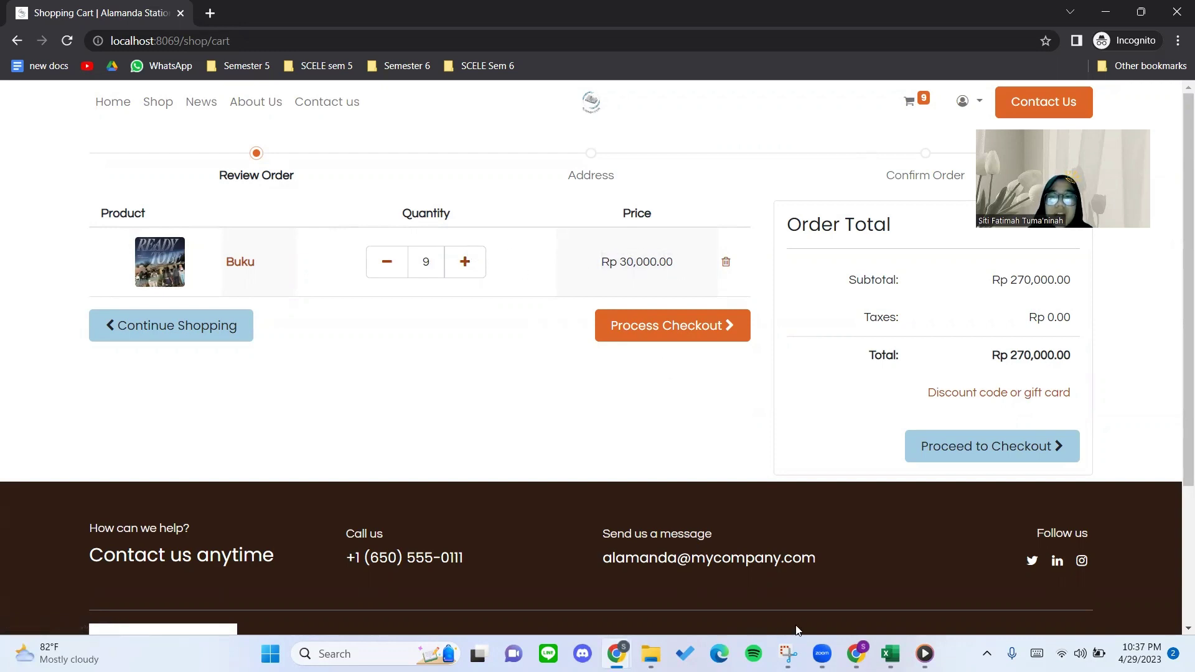
pyautogui.click(856, 654)
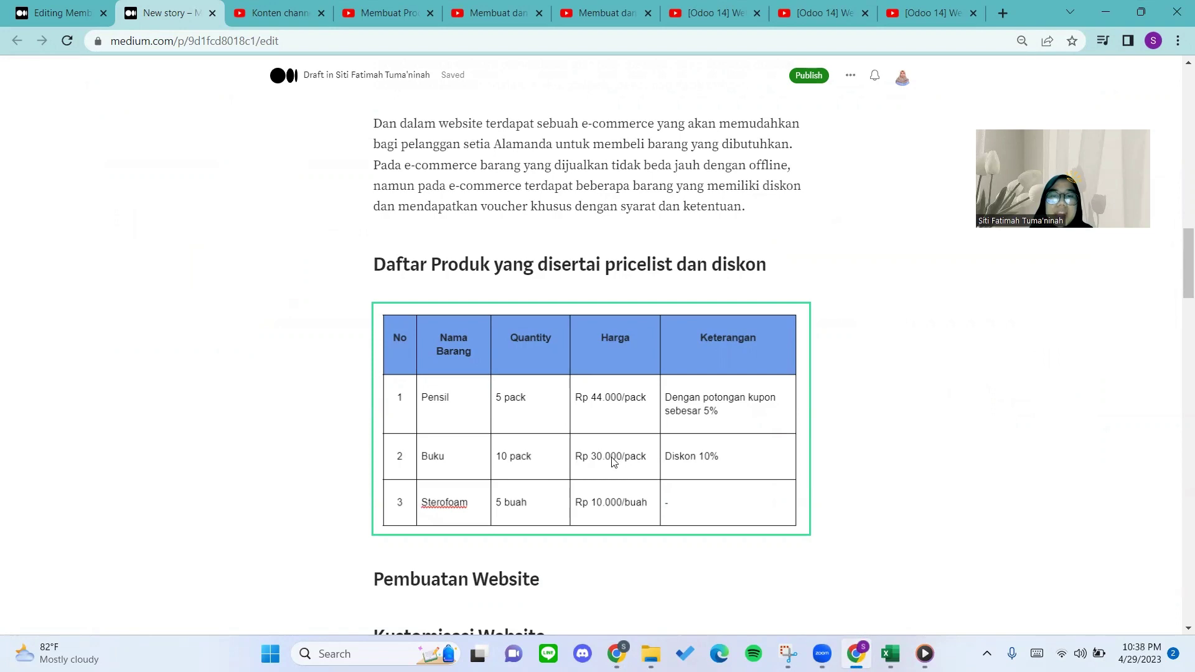
pyautogui.click(856, 654)
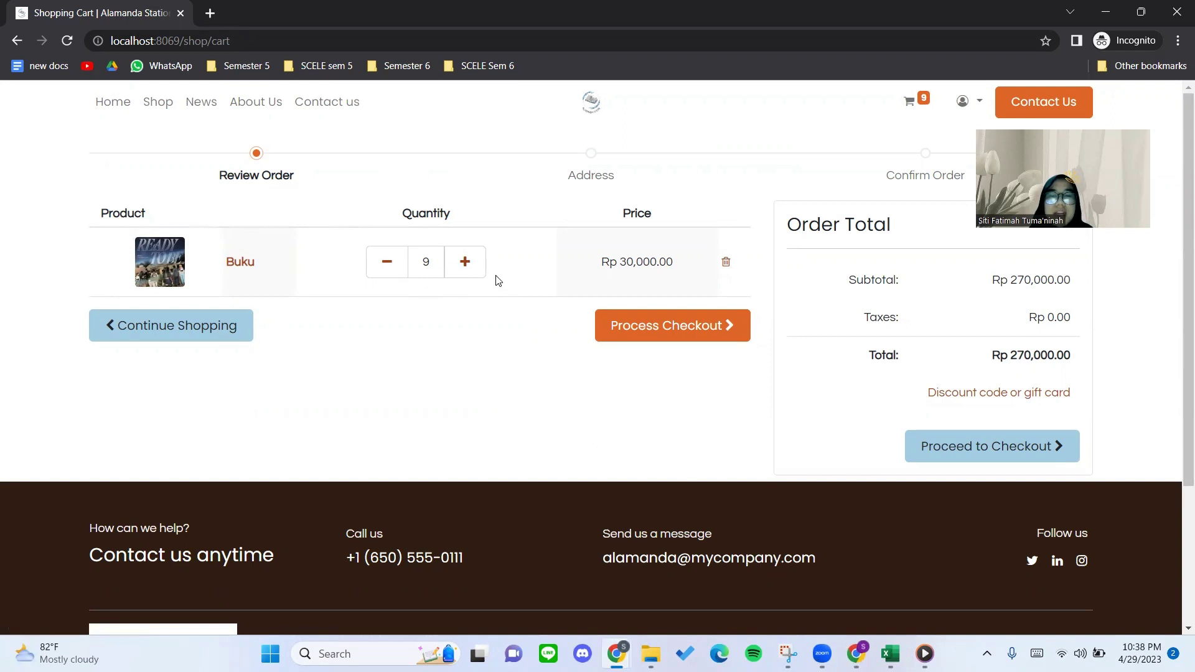
# Raise Buku back to 10 and confirm the discounted Rp 27,000.00 price and Rp 270,000.00 total.
pyautogui.click(462, 265)
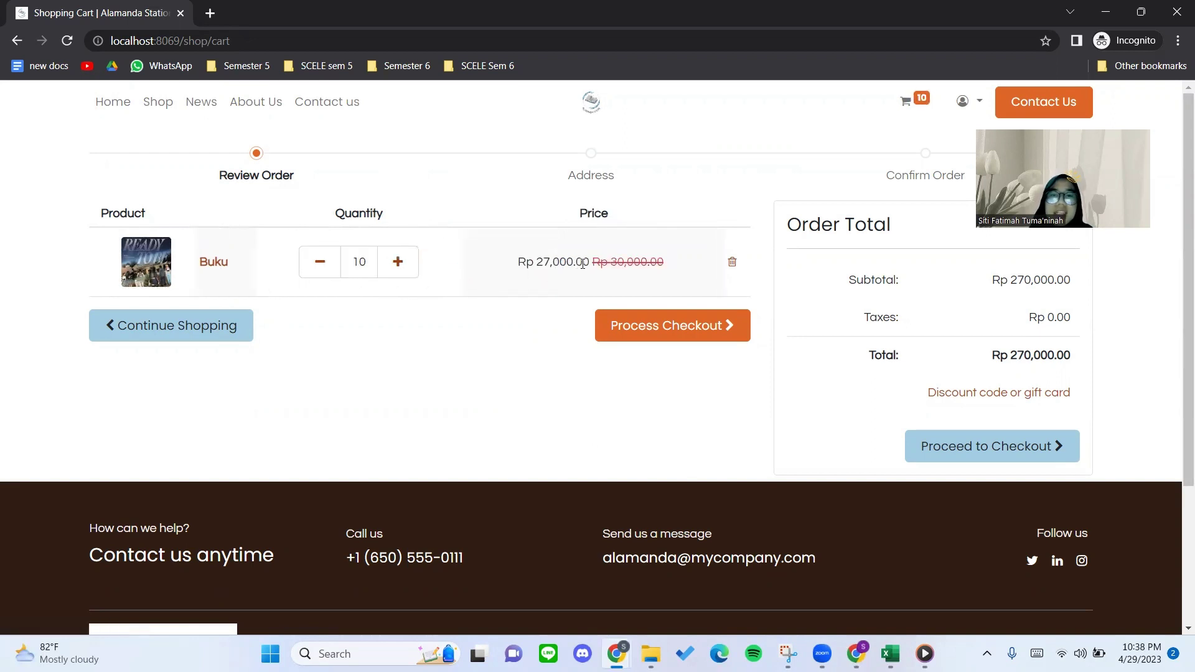
pyautogui.moveTo(587, 264); pyautogui.dragTo(535, 261)
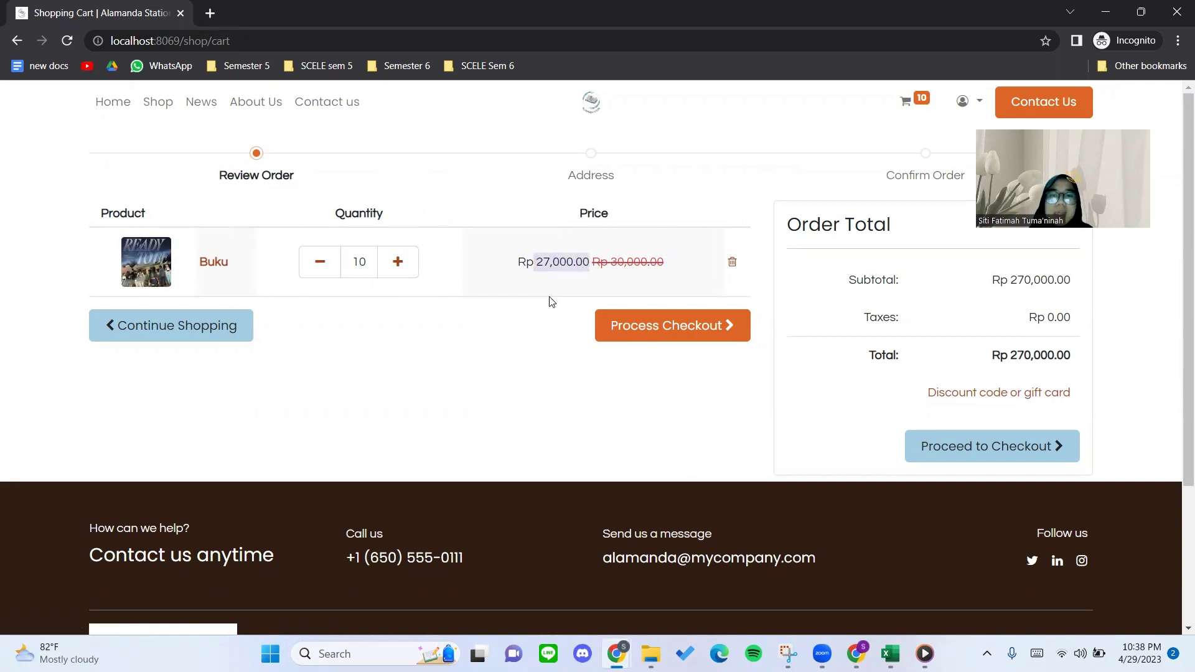
pyautogui.click(596, 275)
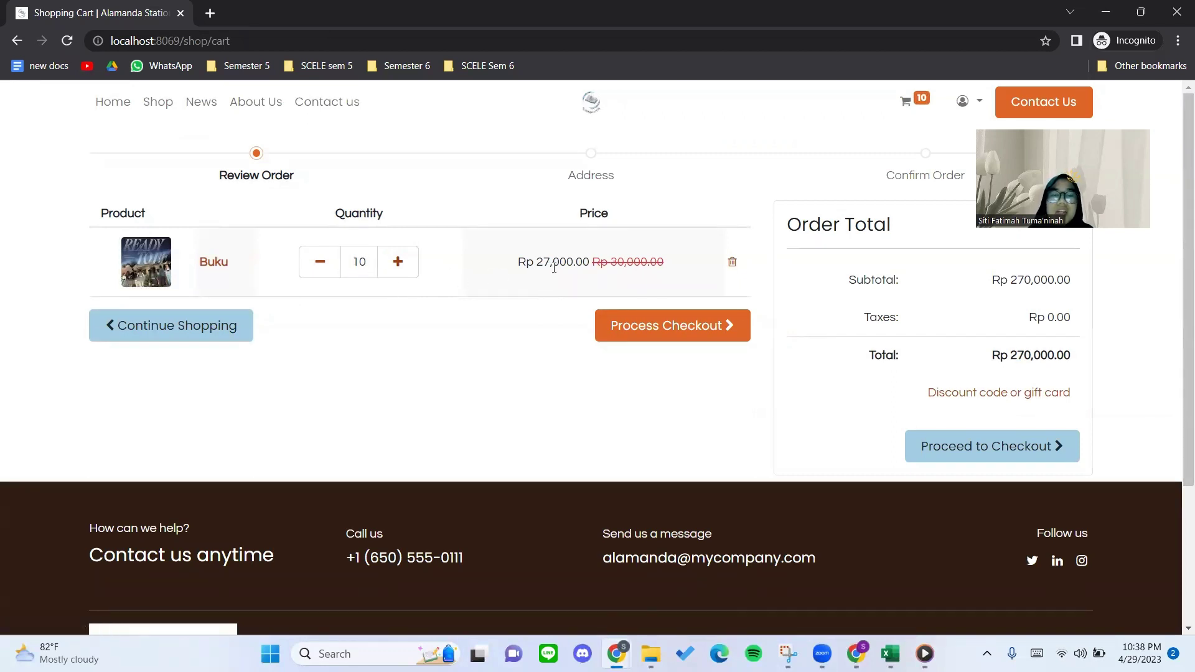
pyautogui.moveTo(534, 263); pyautogui.dragTo(592, 263)
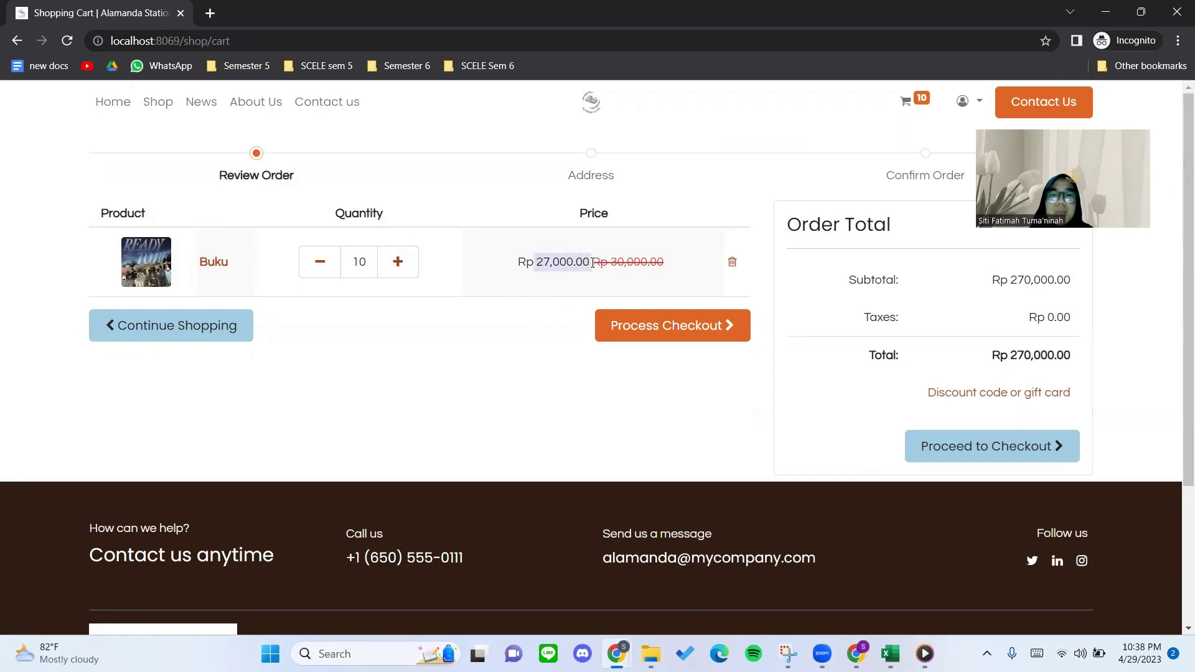
pyautogui.click(555, 284)
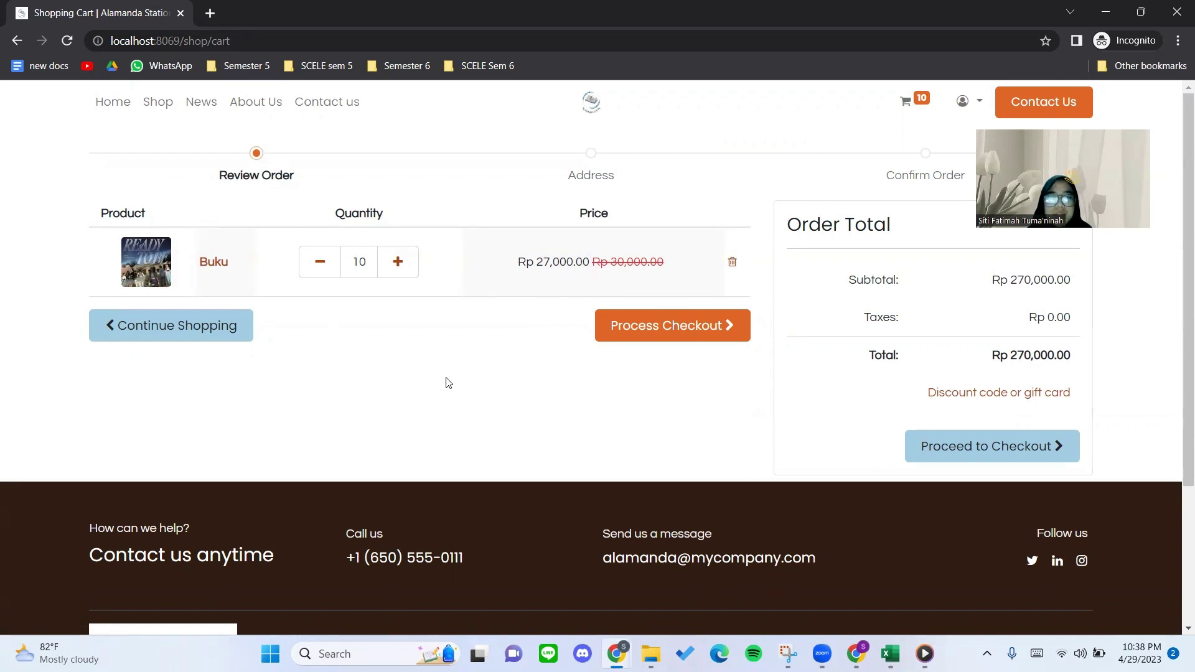
pyautogui.moveTo(994, 354); pyautogui.dragTo(1072, 359)
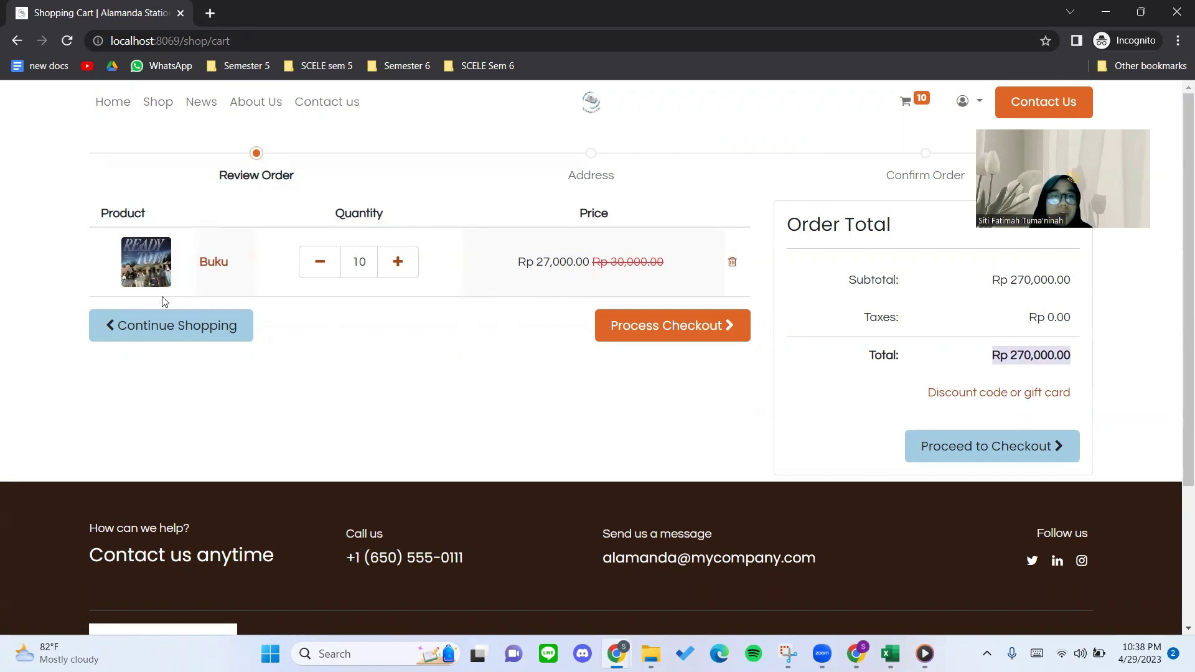
# Open the Pensil product page from the shop and set its quantity to 5.
pyautogui.click(165, 111)
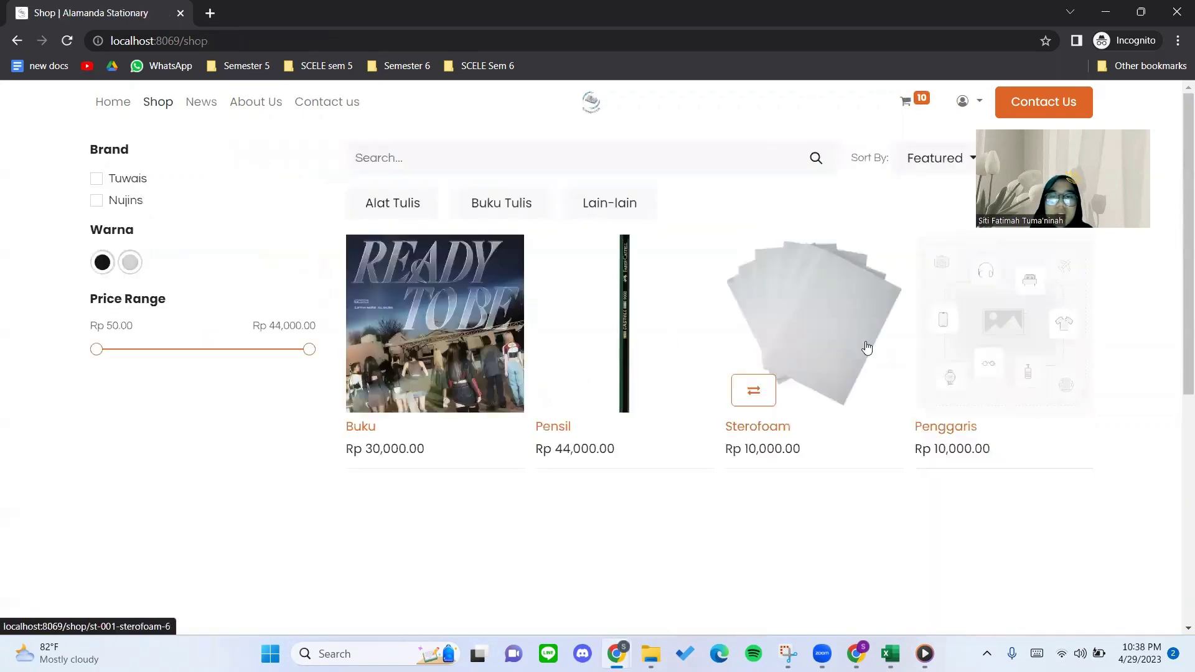
pyautogui.click(575, 325)
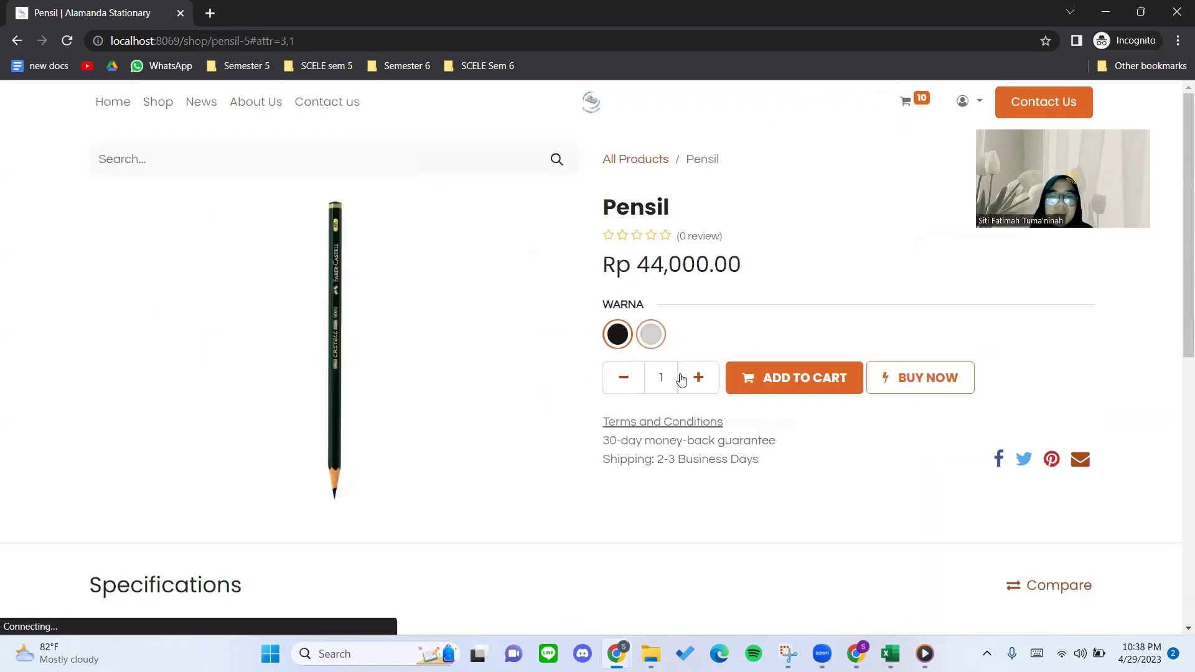
pyautogui.click(696, 377)
pyautogui.click(696, 377)
pyautogui.click(696, 377)
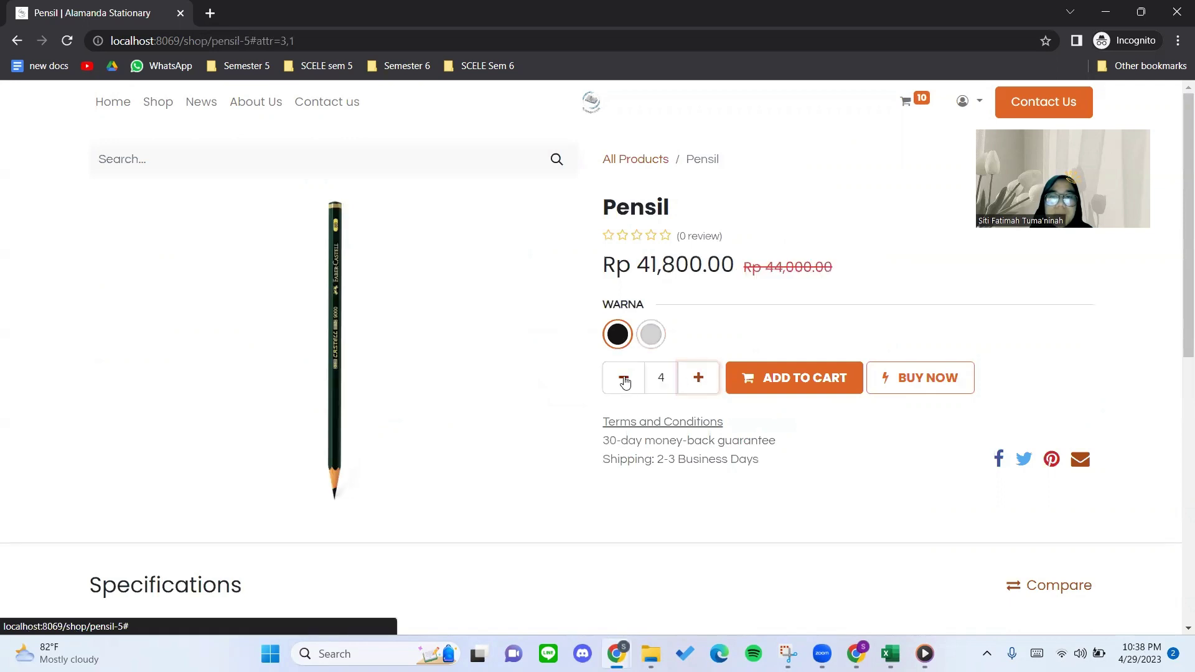
pyautogui.click(623, 378)
pyautogui.click(697, 379)
pyautogui.click(697, 380)
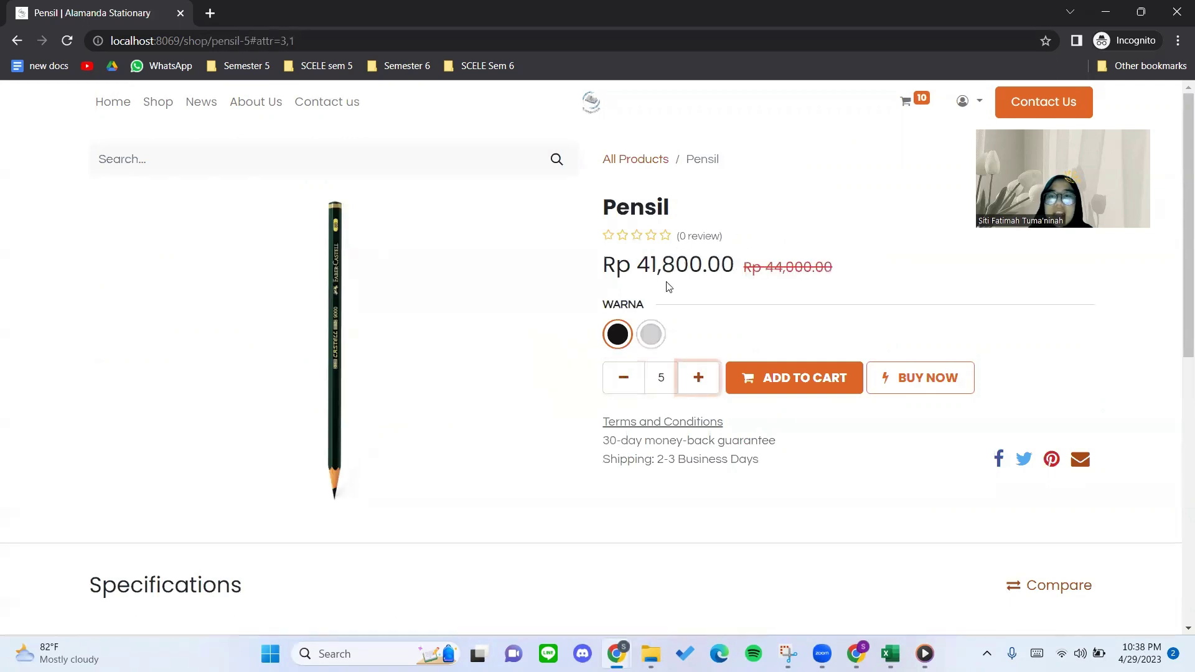
# Check the 44,000.00 Pensil price, ending with the quantity back at 5.
pyautogui.click(625, 374)
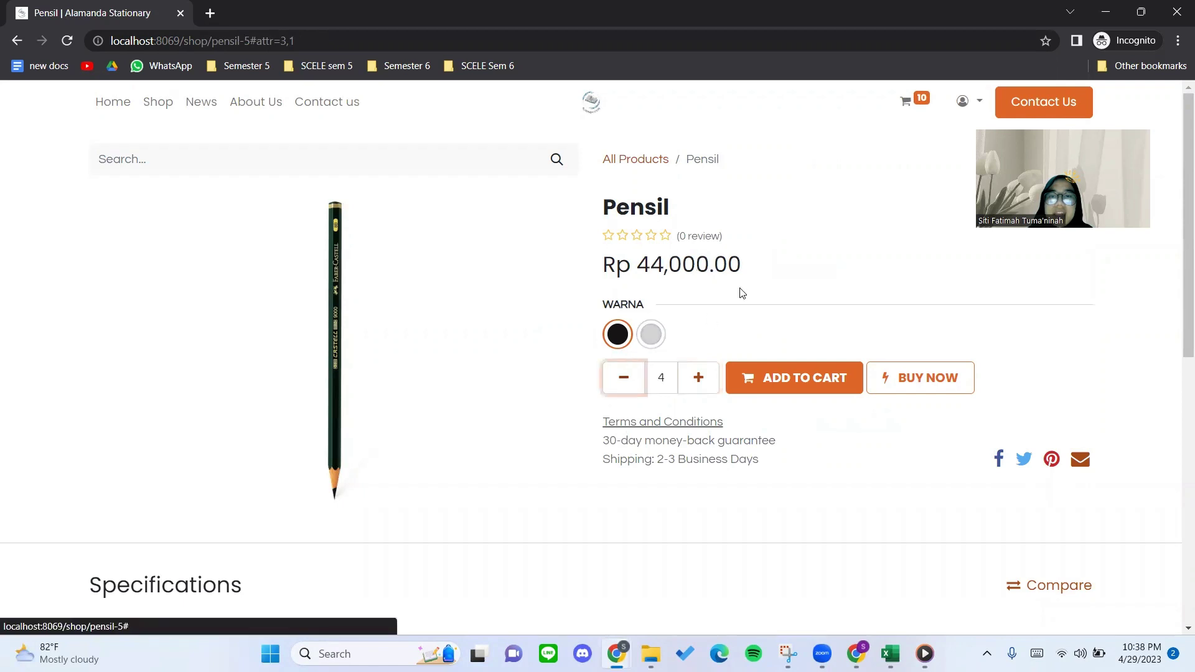
pyautogui.moveTo(636, 264); pyautogui.dragTo(752, 262)
pyautogui.click(760, 261)
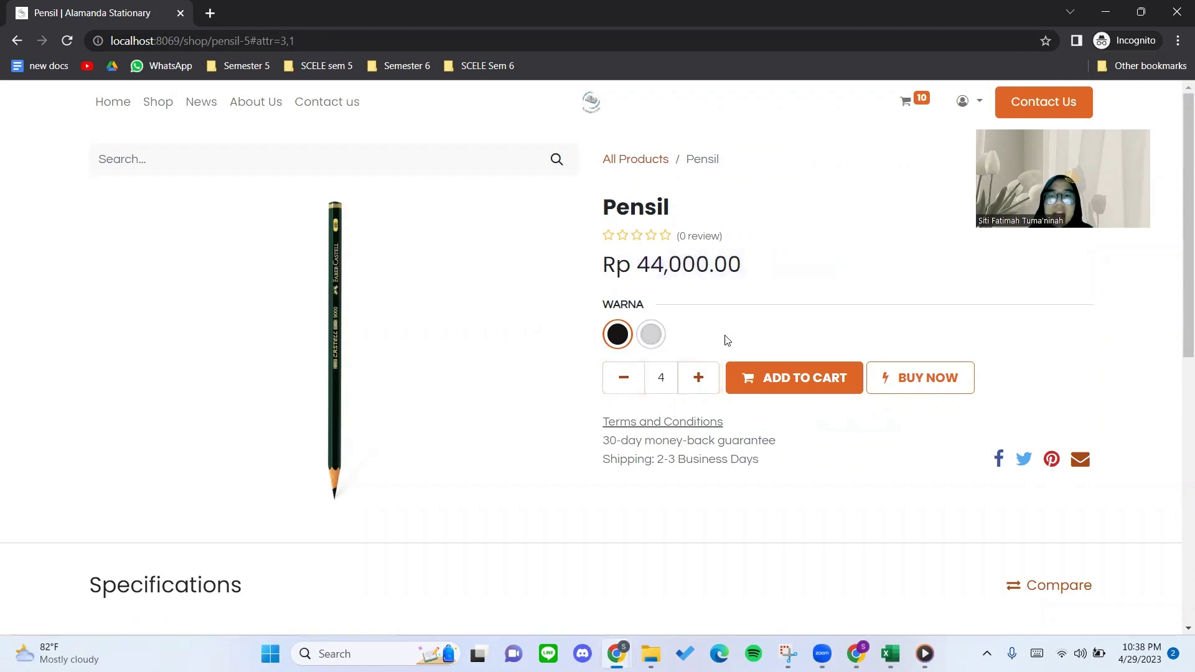
pyautogui.moveTo(639, 272); pyautogui.dragTo(739, 266)
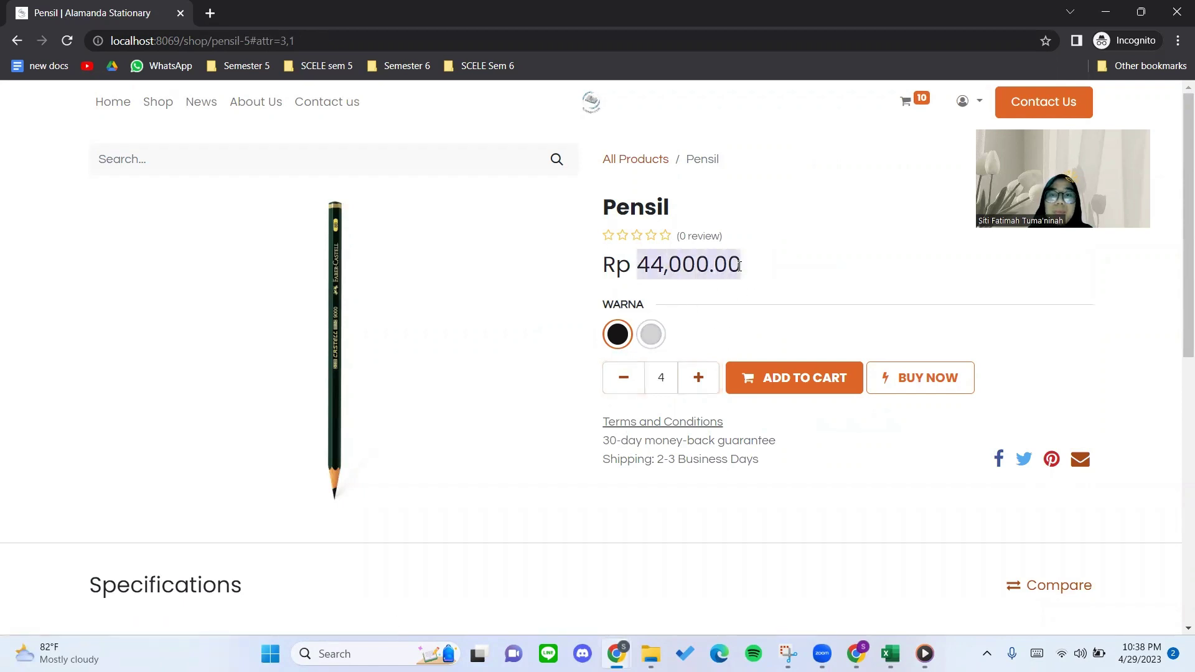
pyautogui.click(740, 268)
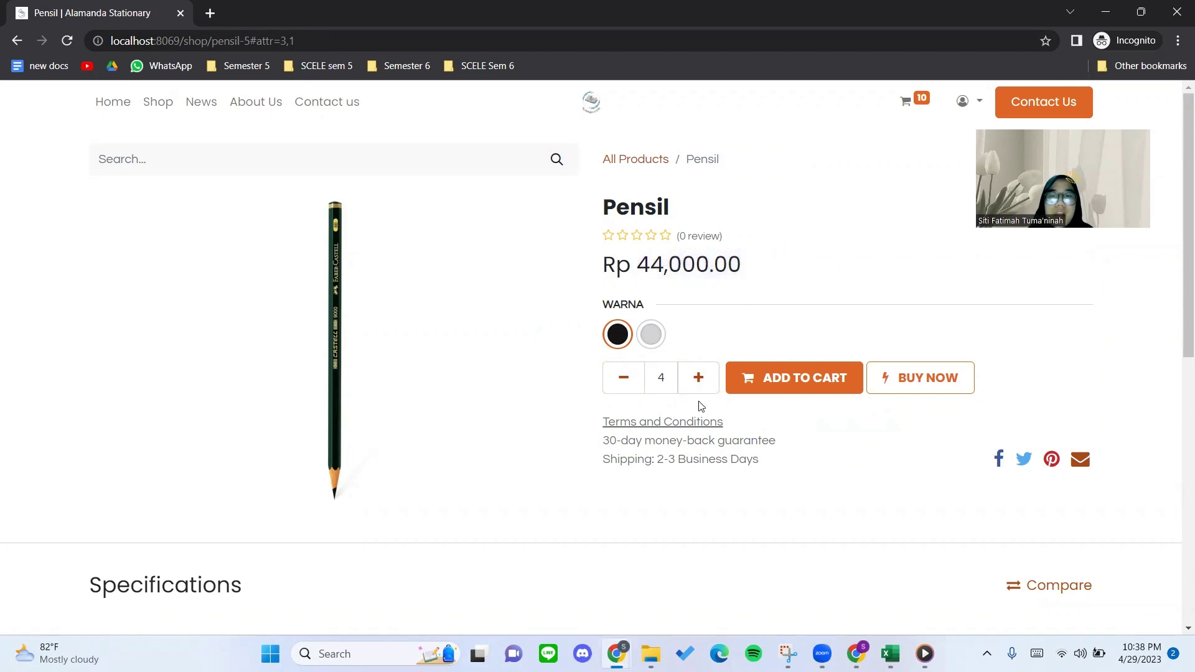
pyautogui.click(699, 386)
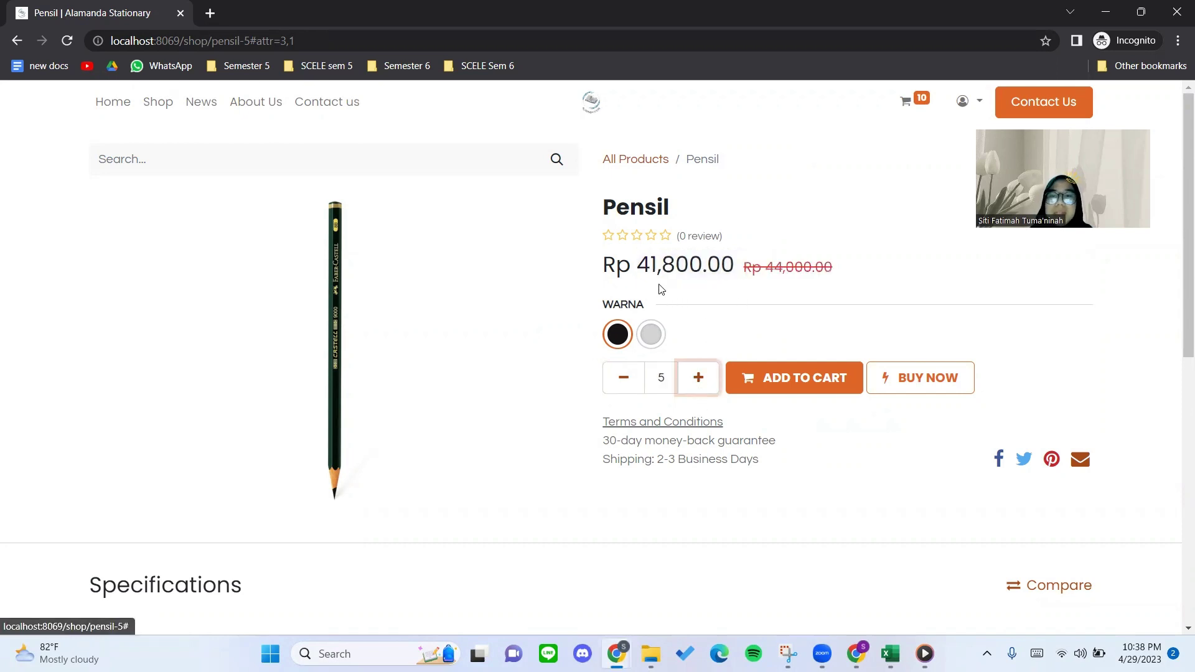
# Compare against the product price table in the Medium draft, then return to the Pensil page.
pyautogui.click(856, 653)
pyautogui.click(443, 462)
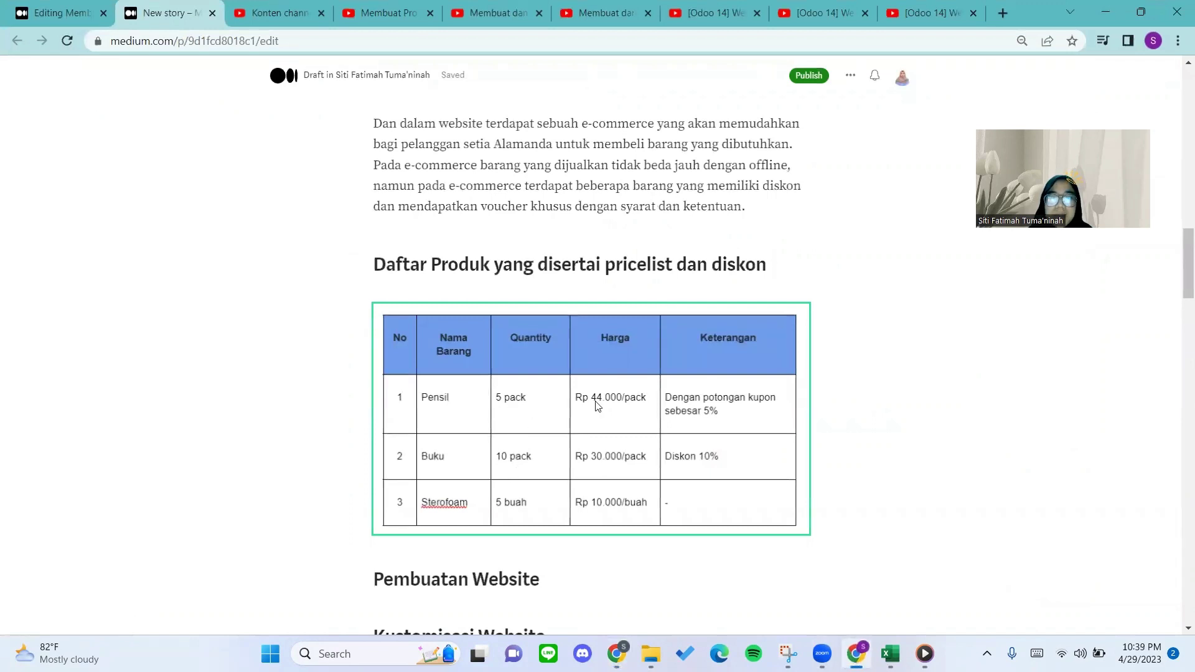
pyautogui.click(826, 596)
pyautogui.hotkey('alt', 'Tab')
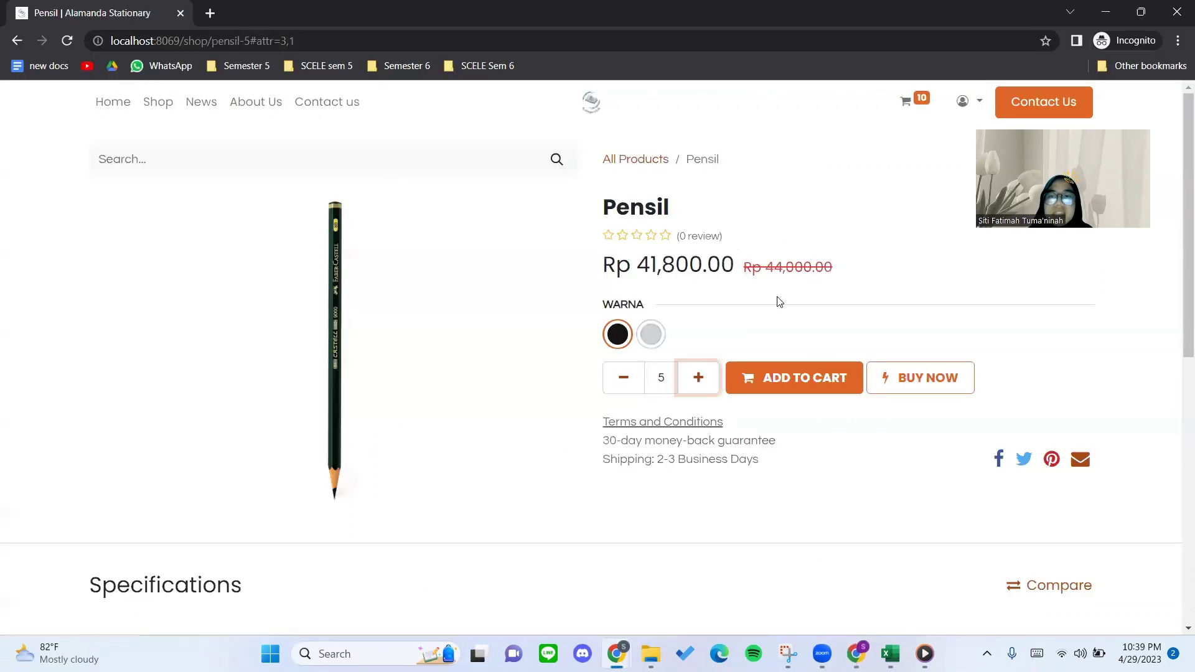
# Confirm the discounted 41,800.00 price and add 5 black Pensil to the cart.
pyautogui.moveTo(734, 267)
pyautogui.mouseDown()
pyautogui.moveTo(641, 266)
pyautogui.moveTo(738, 266)
pyautogui.mouseUp()
pyautogui.click(680, 303)
pyautogui.click(905, 291)
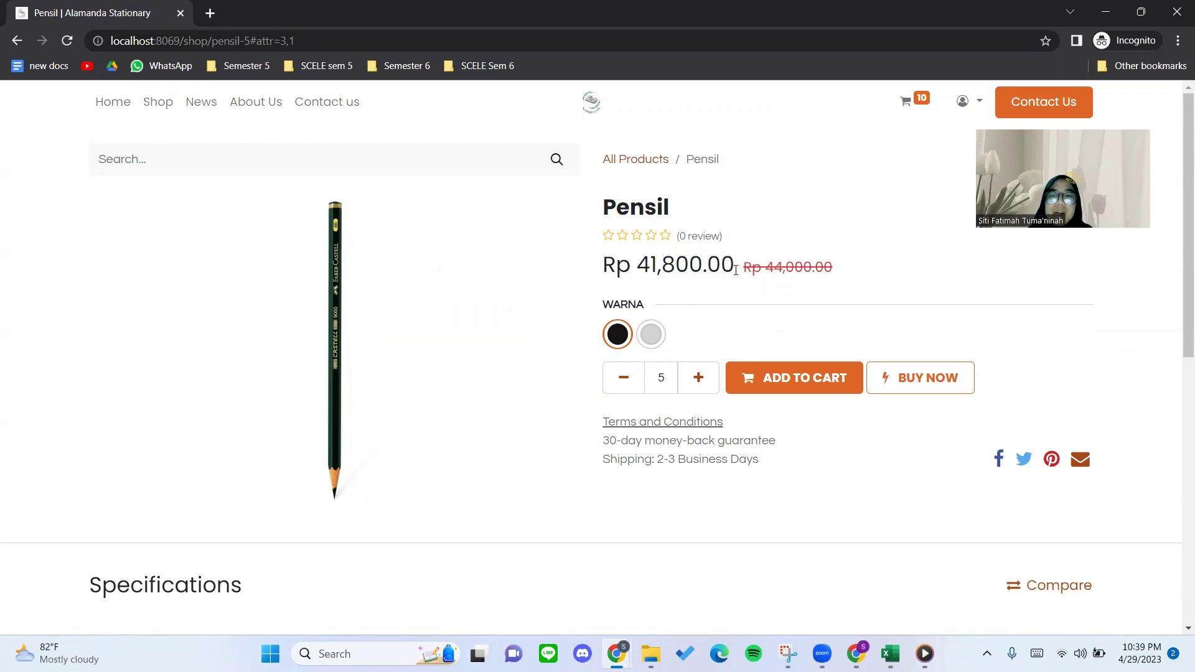
pyautogui.moveTo(735, 270); pyautogui.dragTo(638, 267)
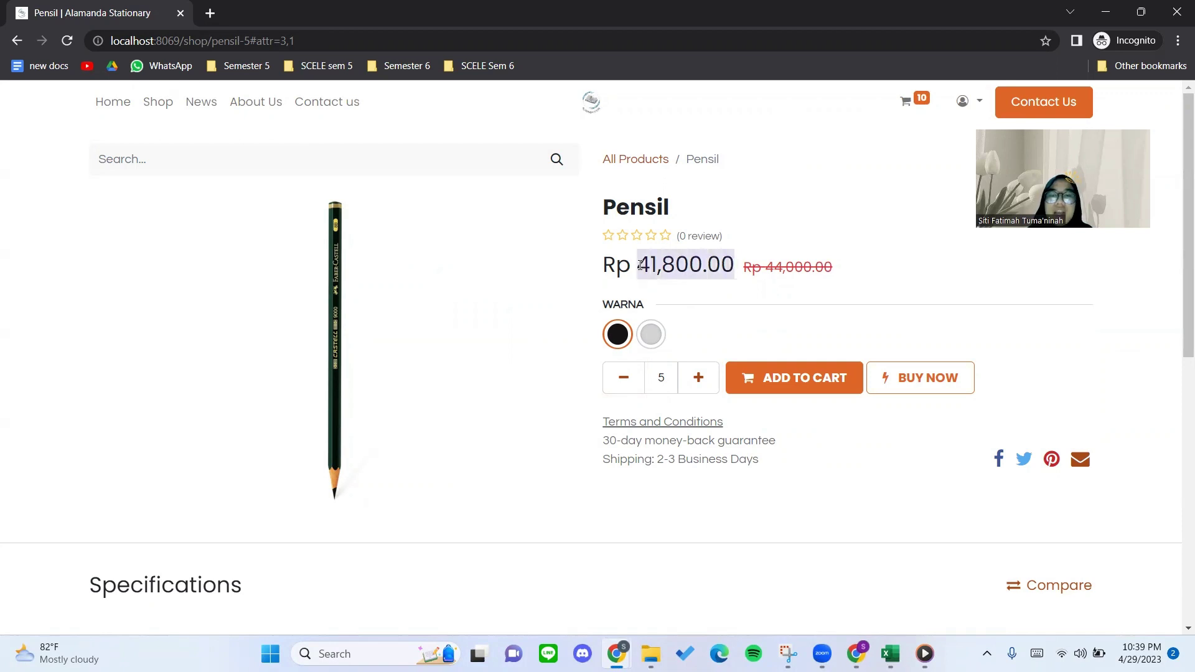
pyautogui.click(856, 281)
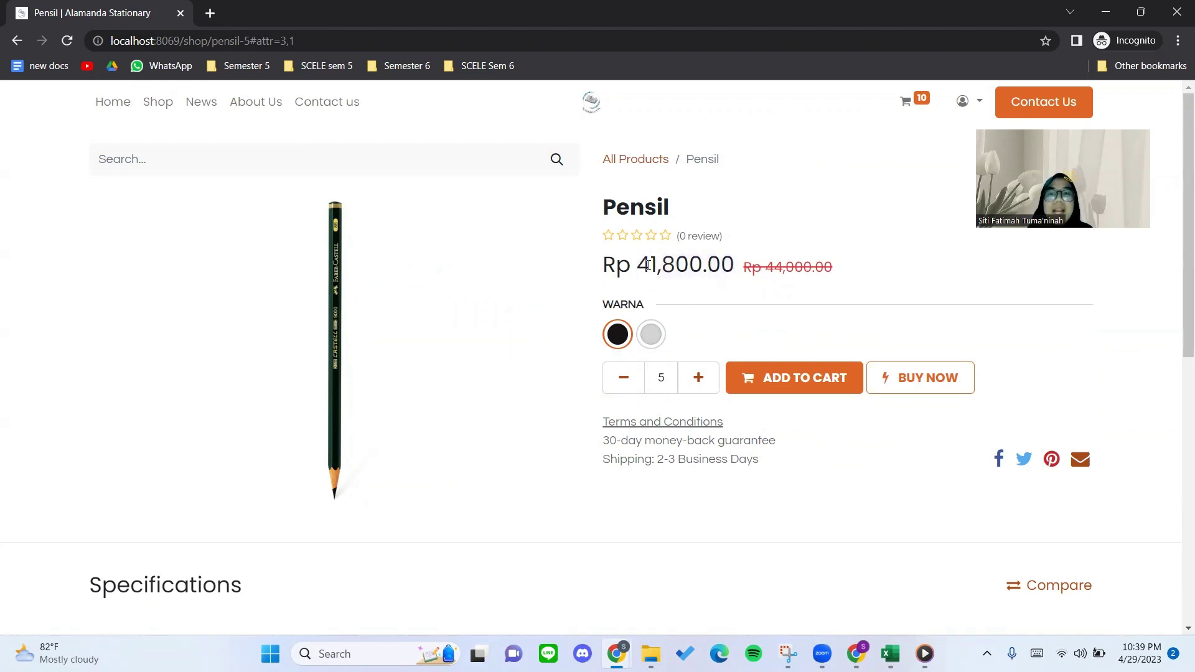
pyautogui.moveTo(643, 264); pyautogui.dragTo(733, 263)
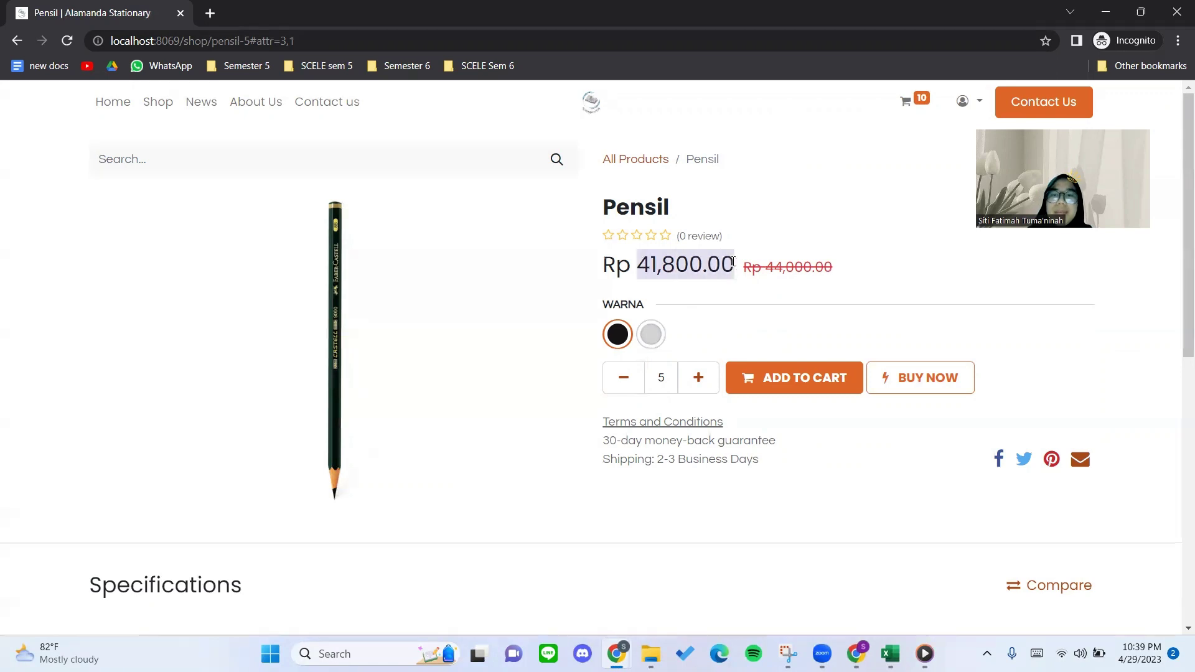
pyautogui.click(870, 279)
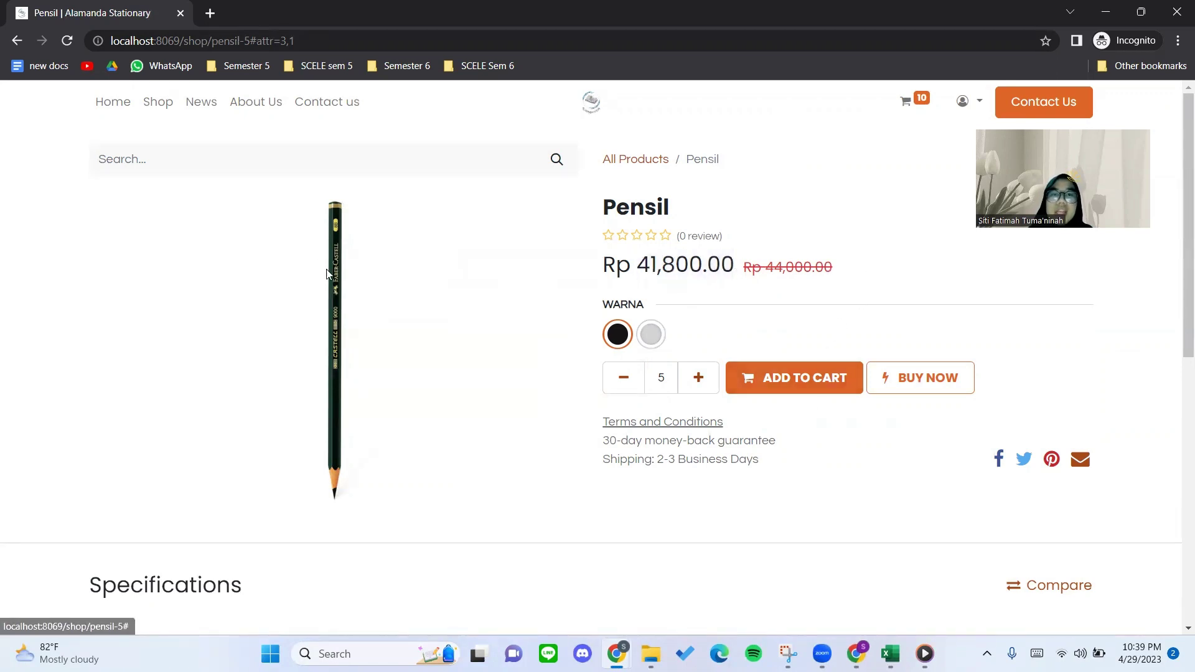
pyautogui.click(806, 376)
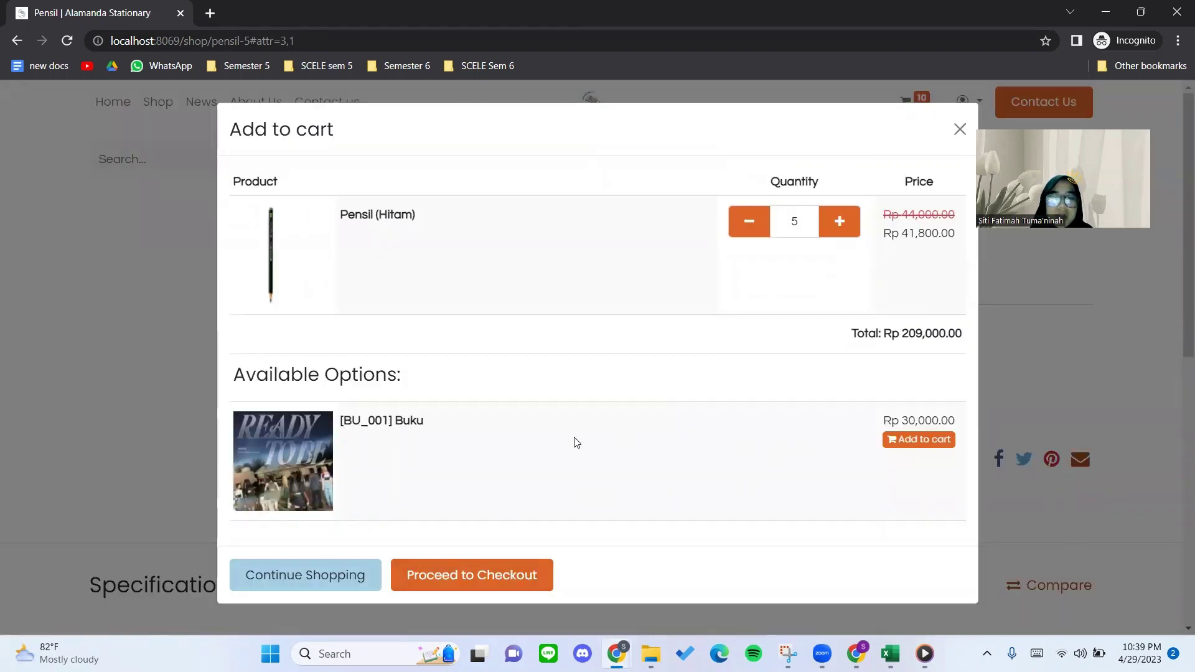
# Review the cart of 10 Buku and 5 Pensil (Rp 479,000.00) against the Medium draft's checklist.
pyautogui.click(348, 582)
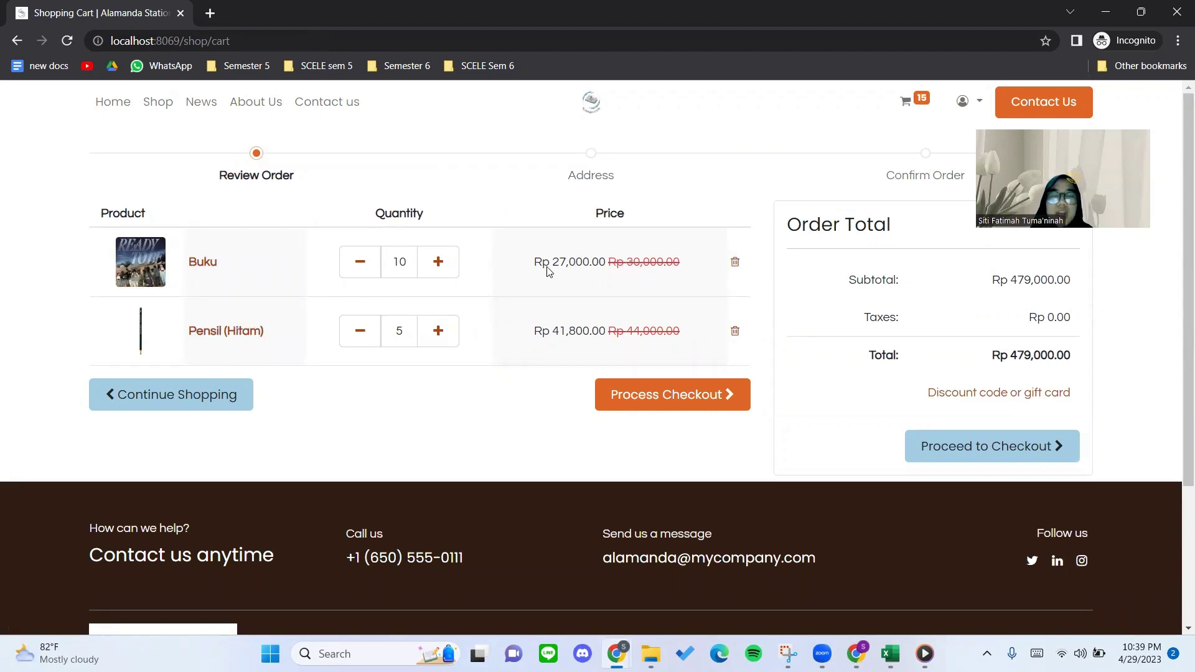
pyautogui.moveTo(528, 268); pyautogui.dragTo(692, 271)
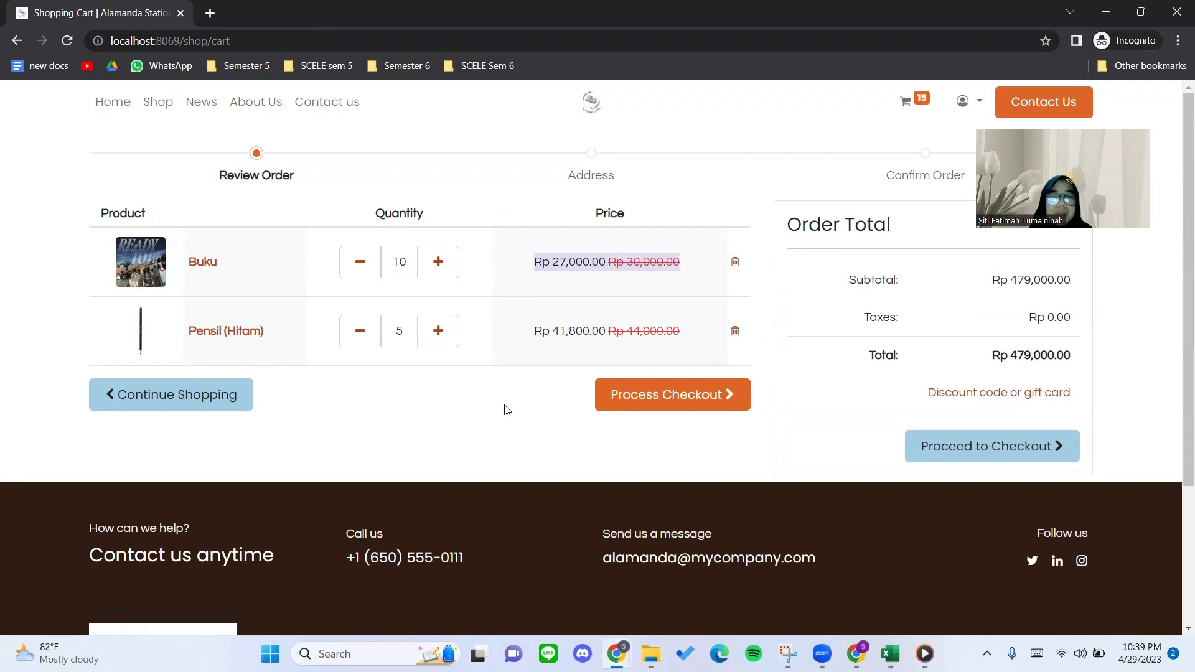
pyautogui.click(856, 651)
pyautogui.scroll(-15, 493, 473)
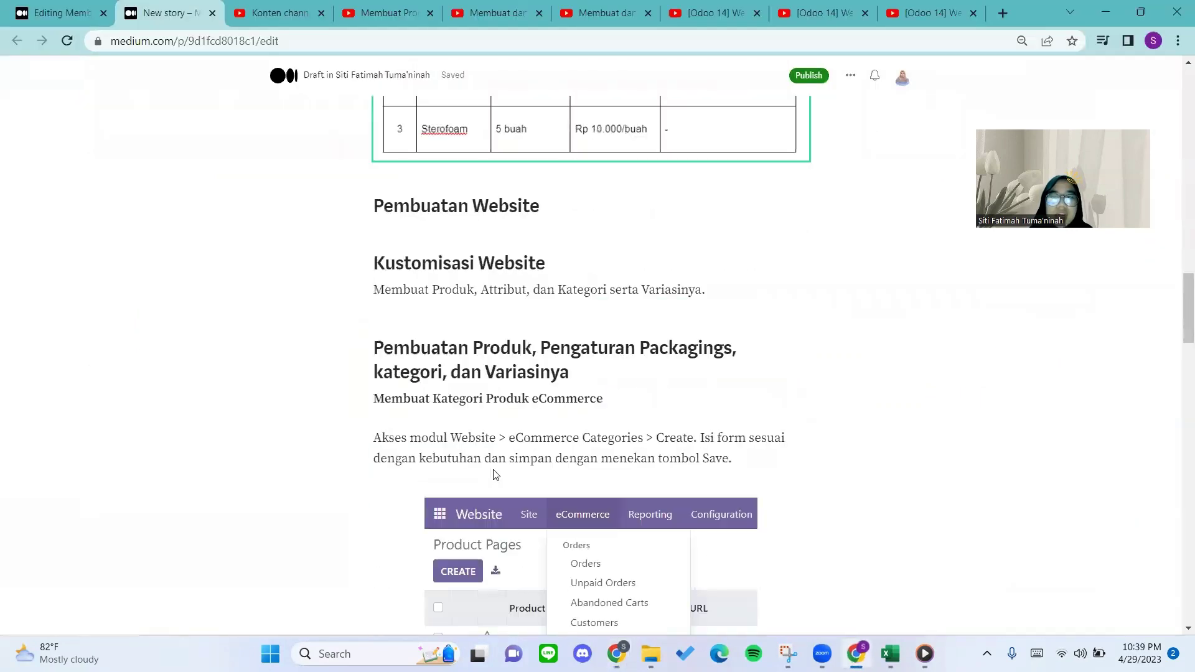
pyautogui.scroll(-7, 457, 471)
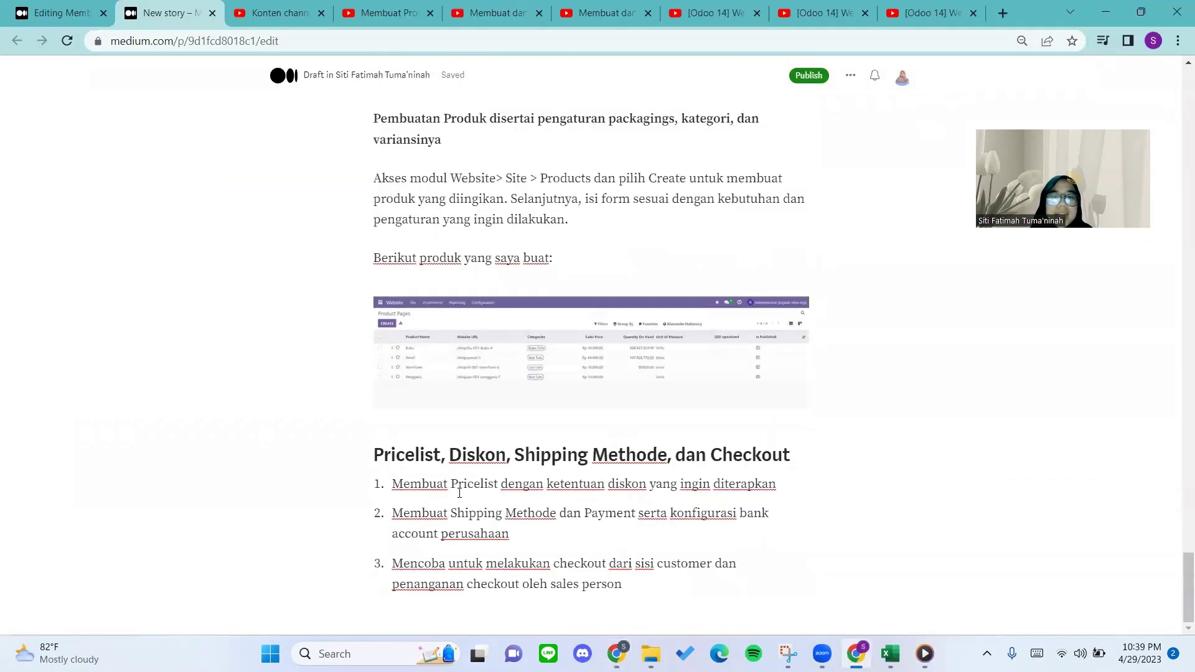
pyautogui.click(573, 514)
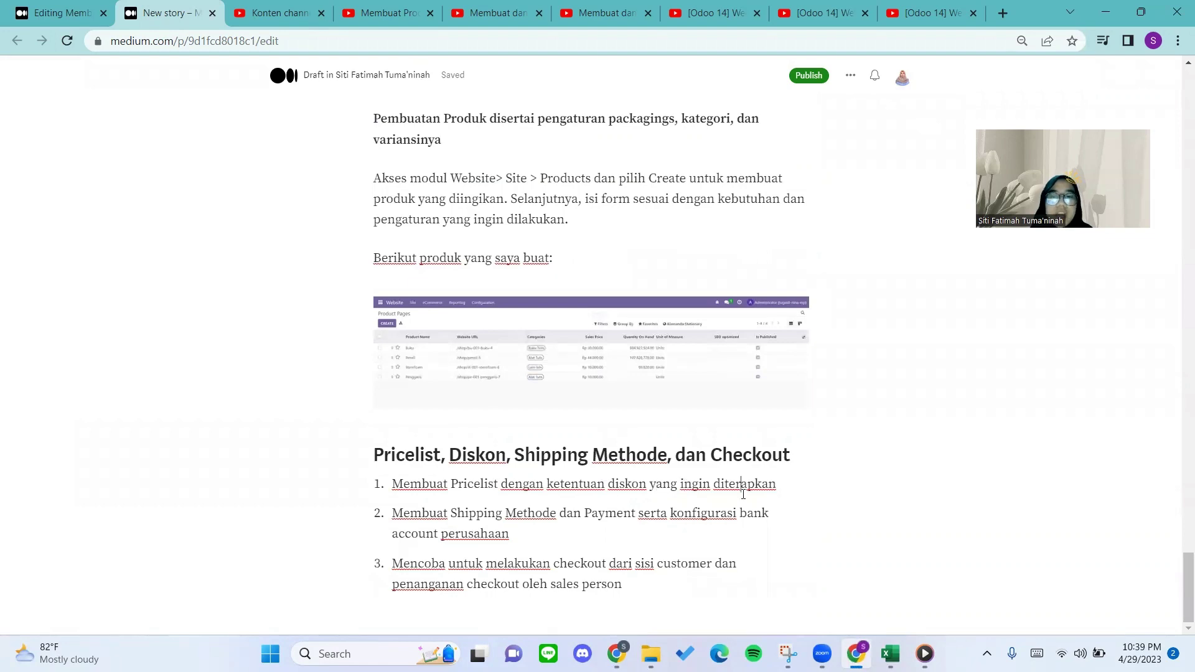
pyautogui.click(856, 651)
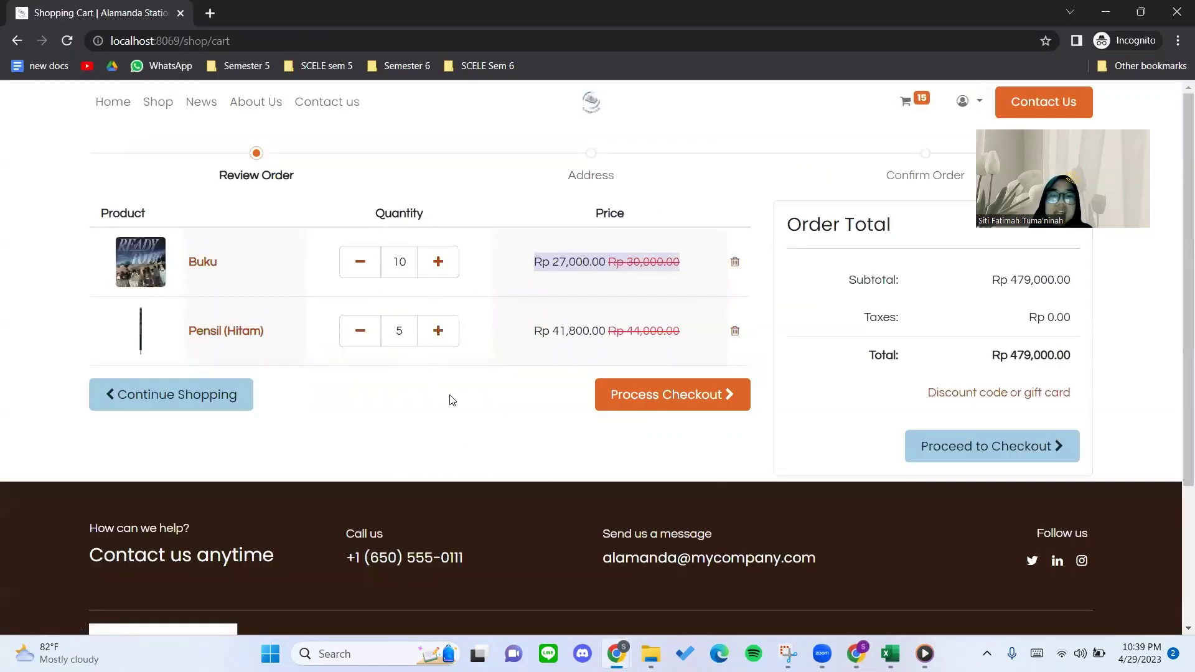
pyautogui.moveTo(623, 652)
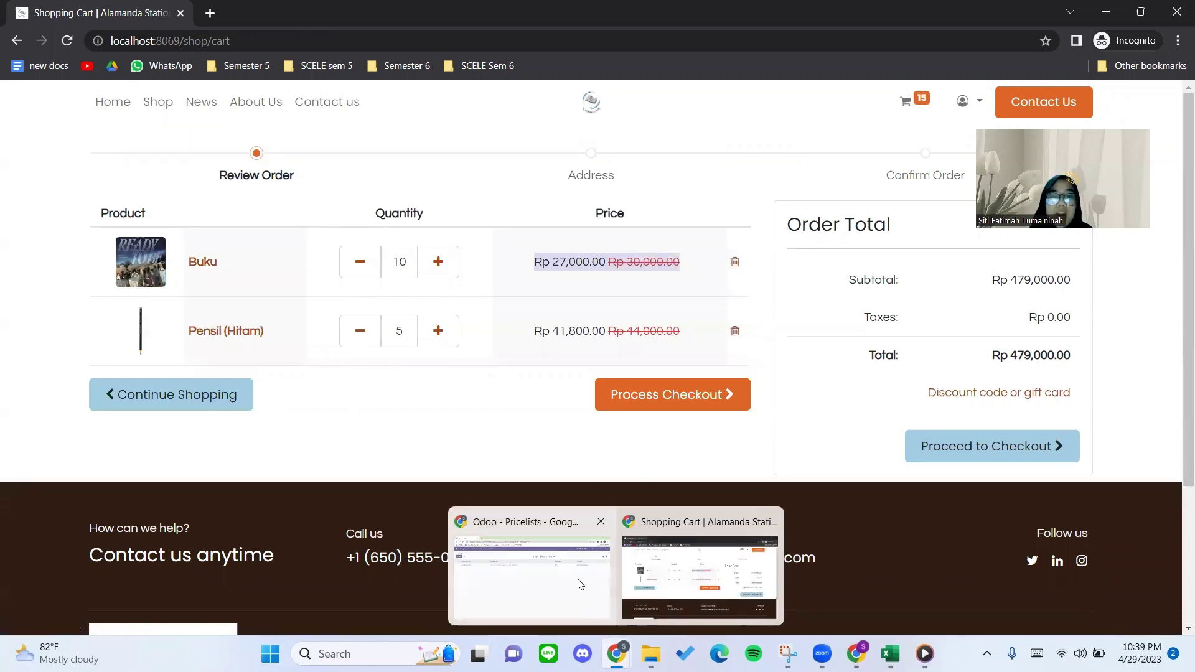
pyautogui.click(580, 585)
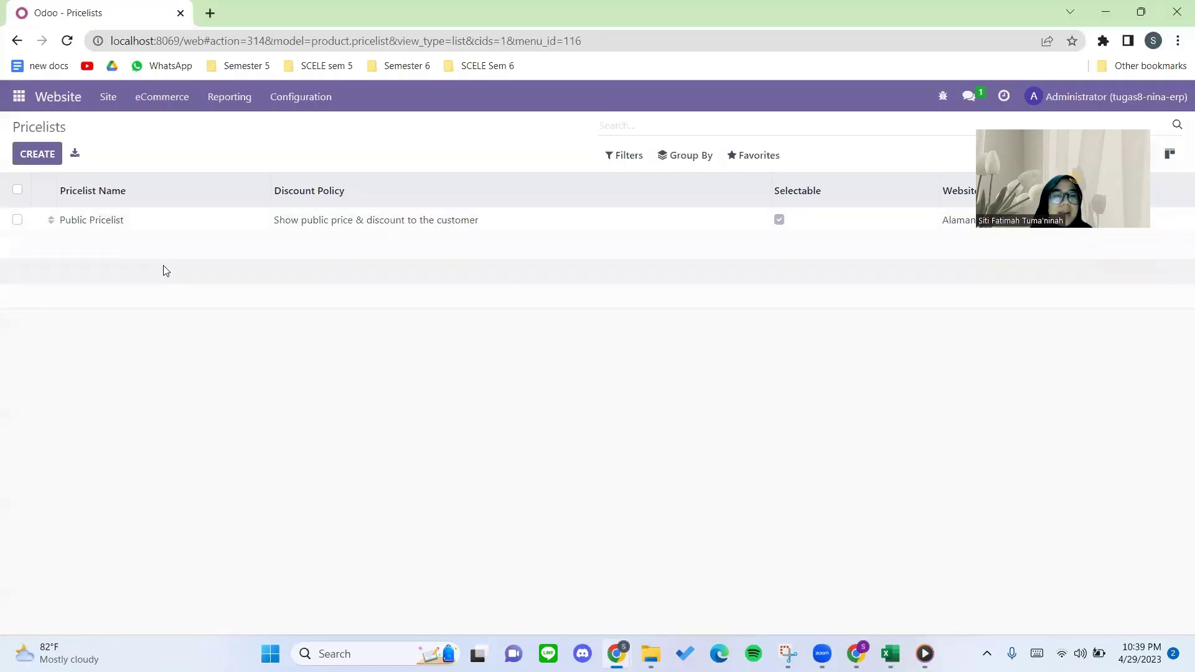
# Reread the shipping checklist items in the Medium draft.
pyautogui.click(855, 653)
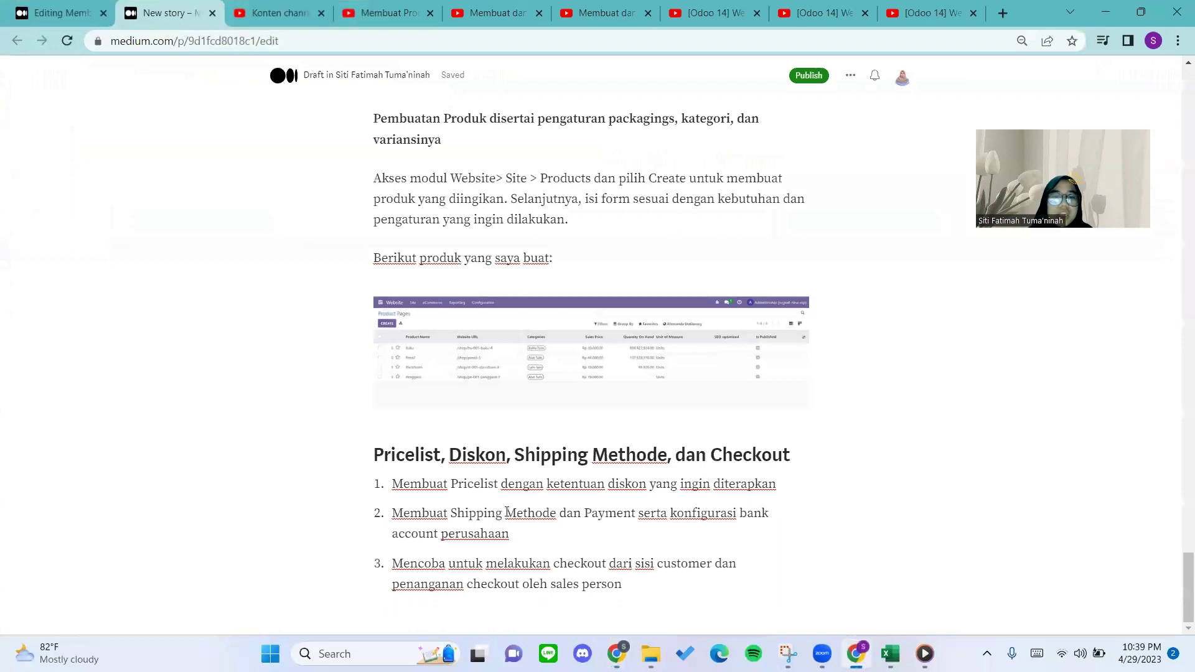
pyautogui.click(555, 513)
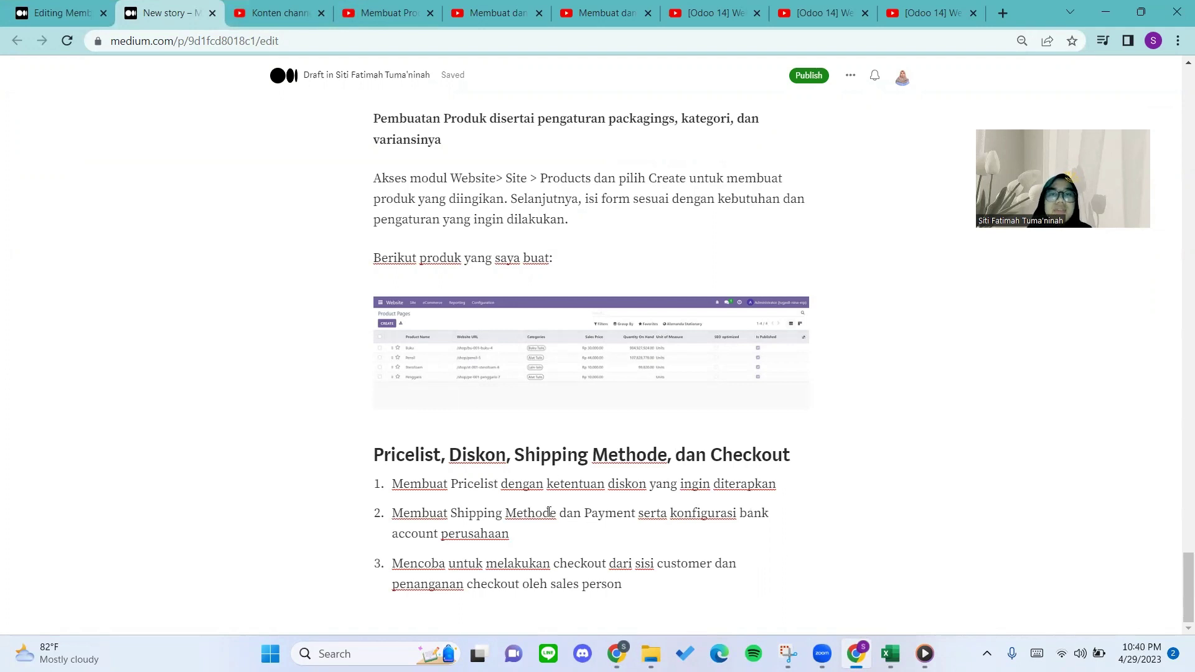
pyautogui.moveTo(520, 535); pyautogui.dragTo(390, 485)
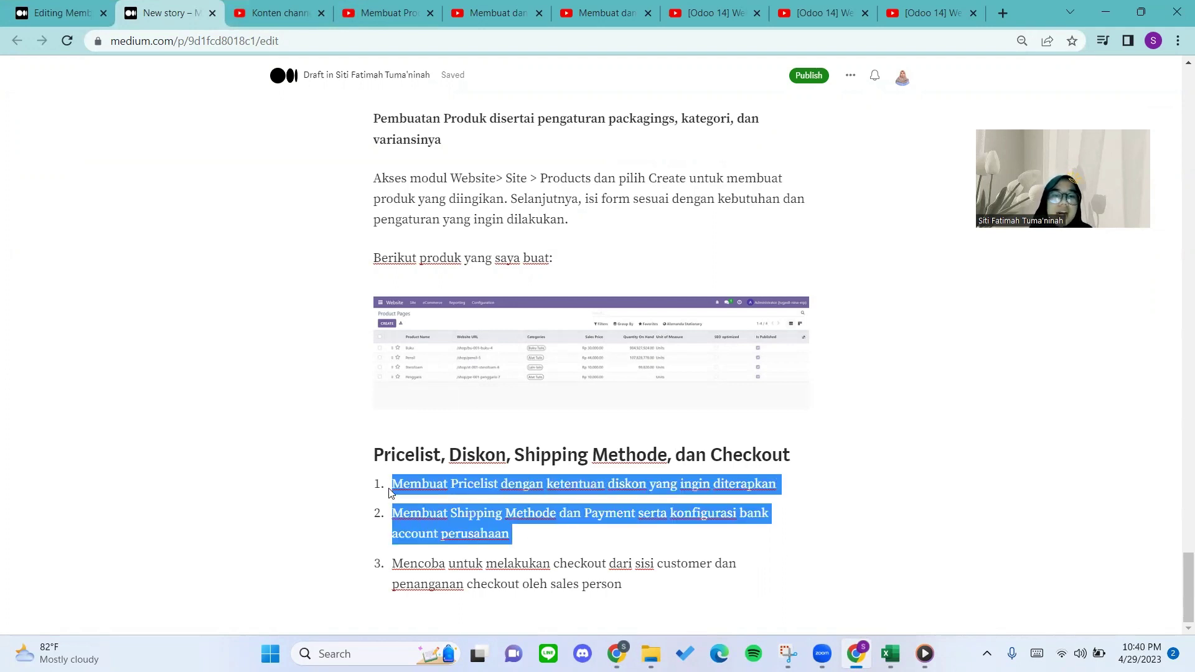
pyautogui.click(421, 506)
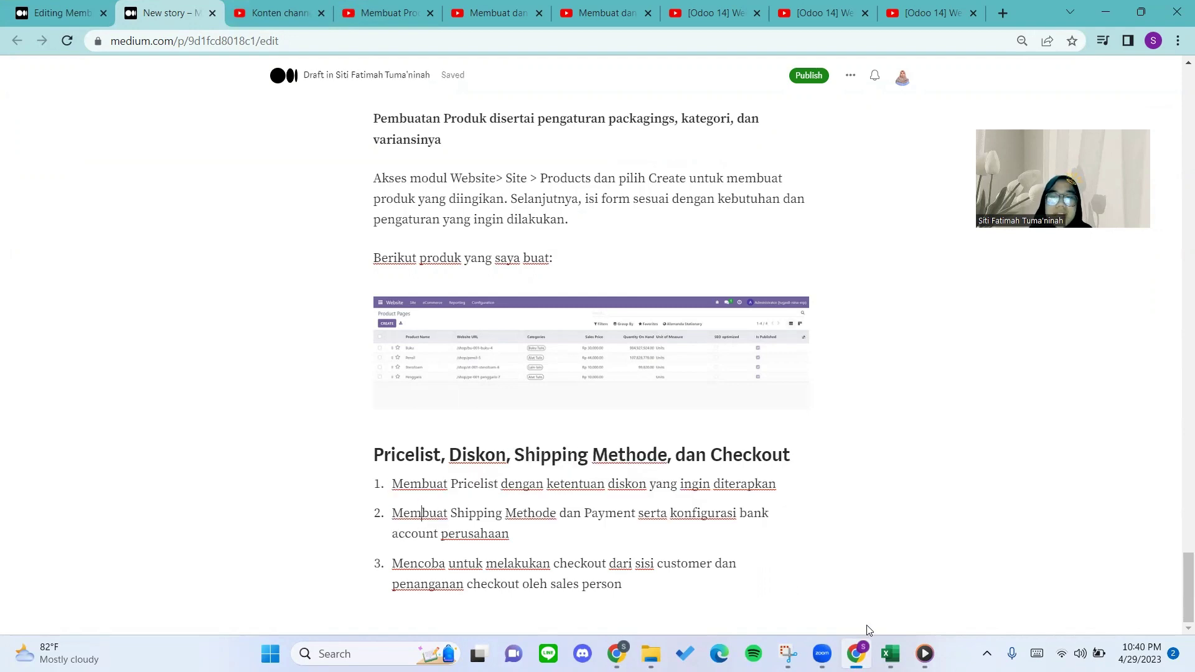
# Return to the store window and open the Shop product listing.
pyautogui.click(856, 653)
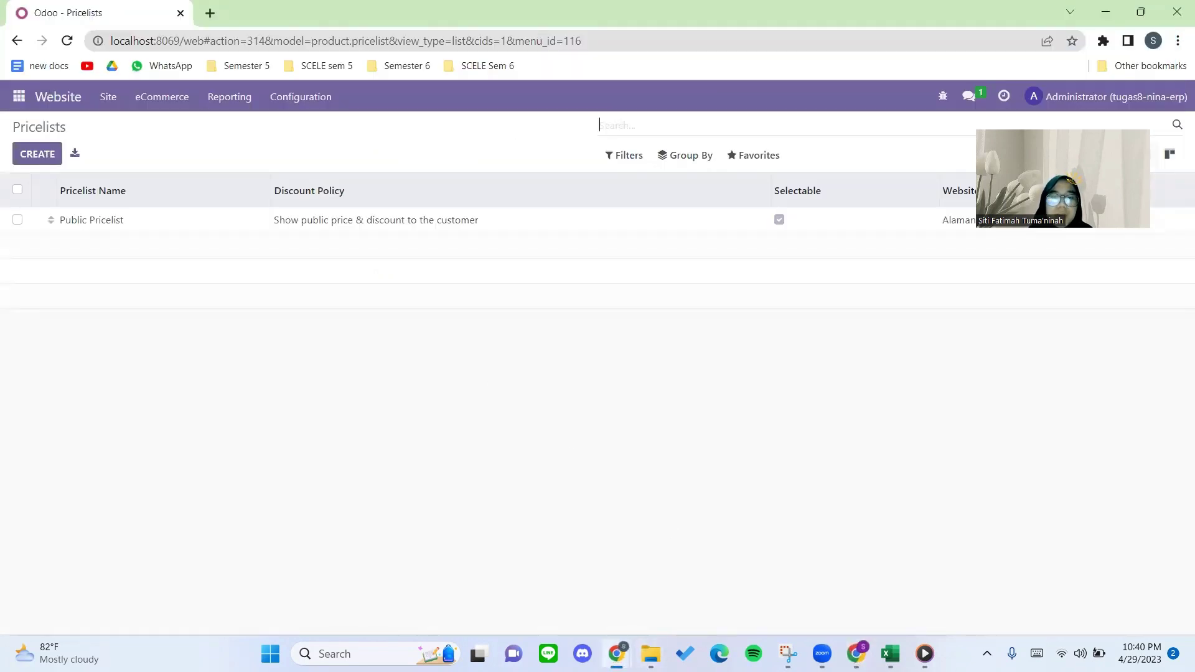
pyautogui.moveTo(616, 653)
pyautogui.click(651, 595)
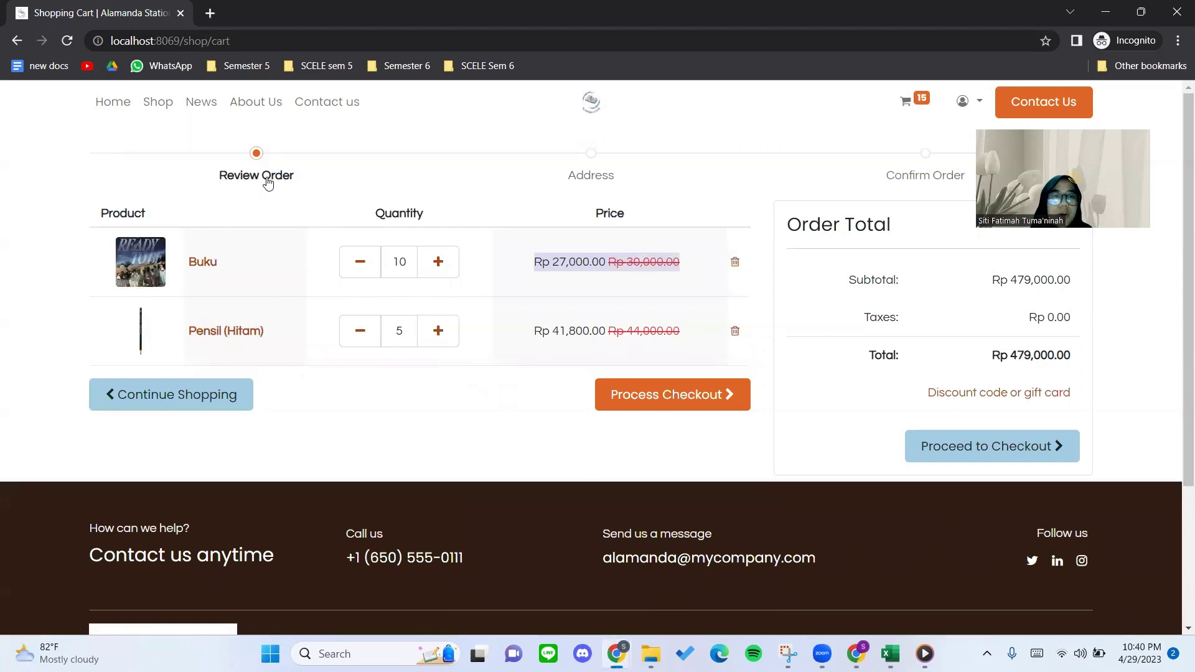
pyautogui.click(167, 104)
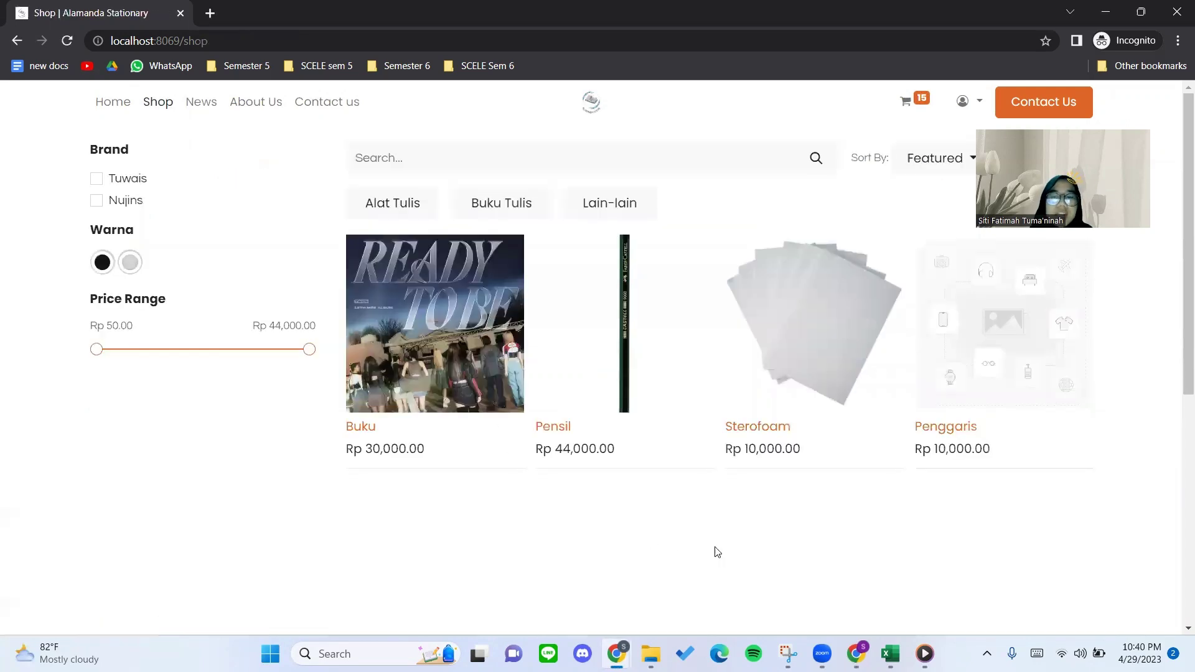
# Add a period after 'Product Comparison Tool' in the Medium draft's prerequisites list.
pyautogui.moveTo(857, 652)
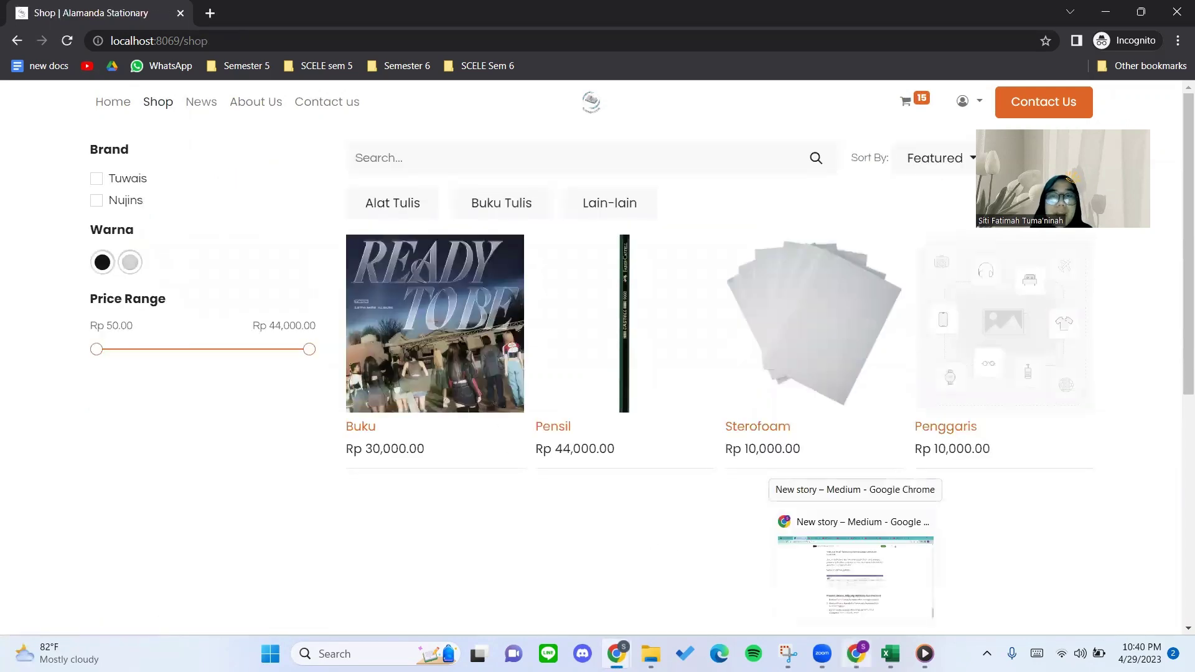
pyautogui.click(855, 566)
pyautogui.scroll(15, 580, 358)
pyautogui.scroll(14, 581, 359)
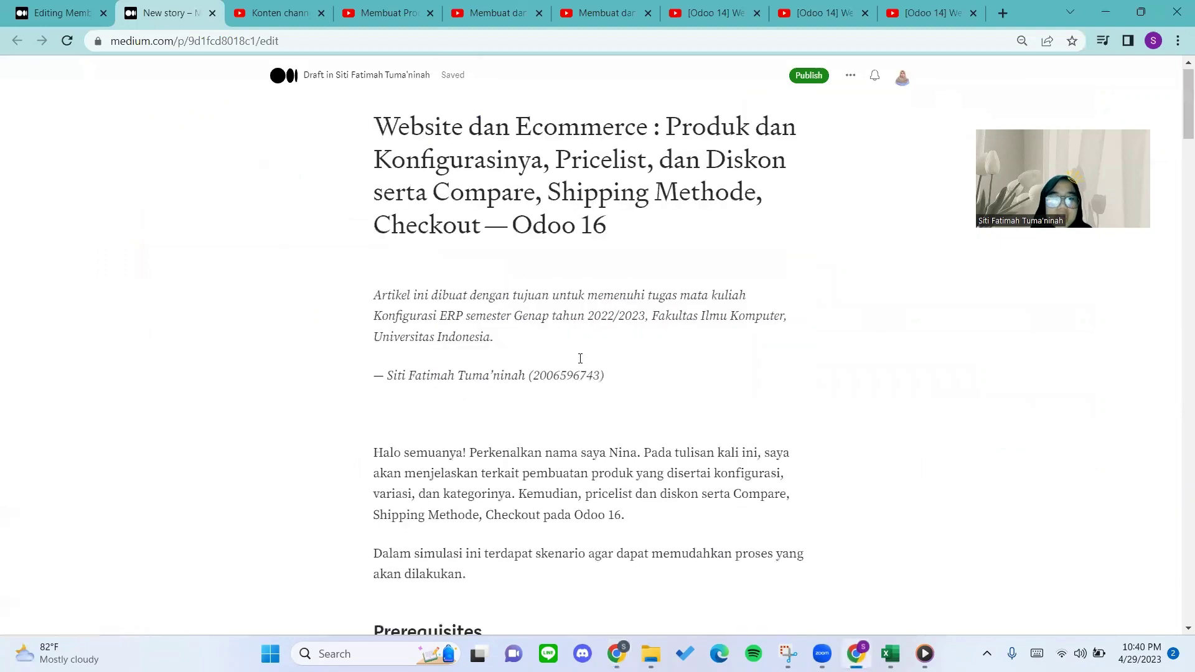
pyautogui.scroll(-8, 579, 355)
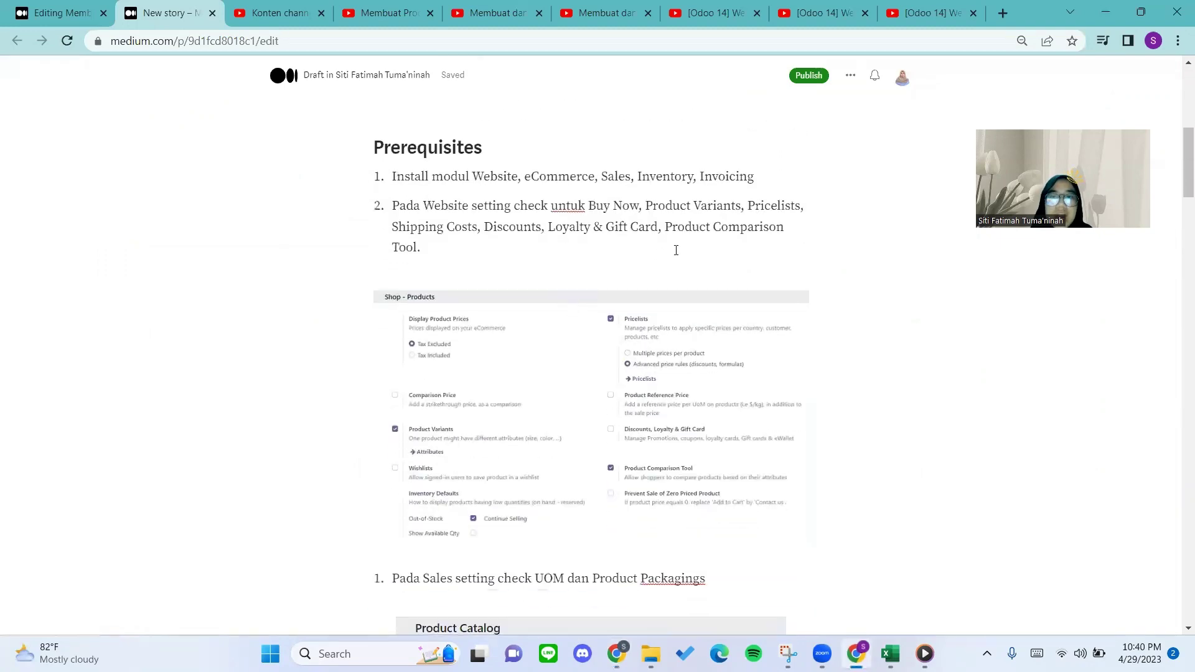
pyautogui.moveTo(419, 248); pyautogui.dragTo(392, 226)
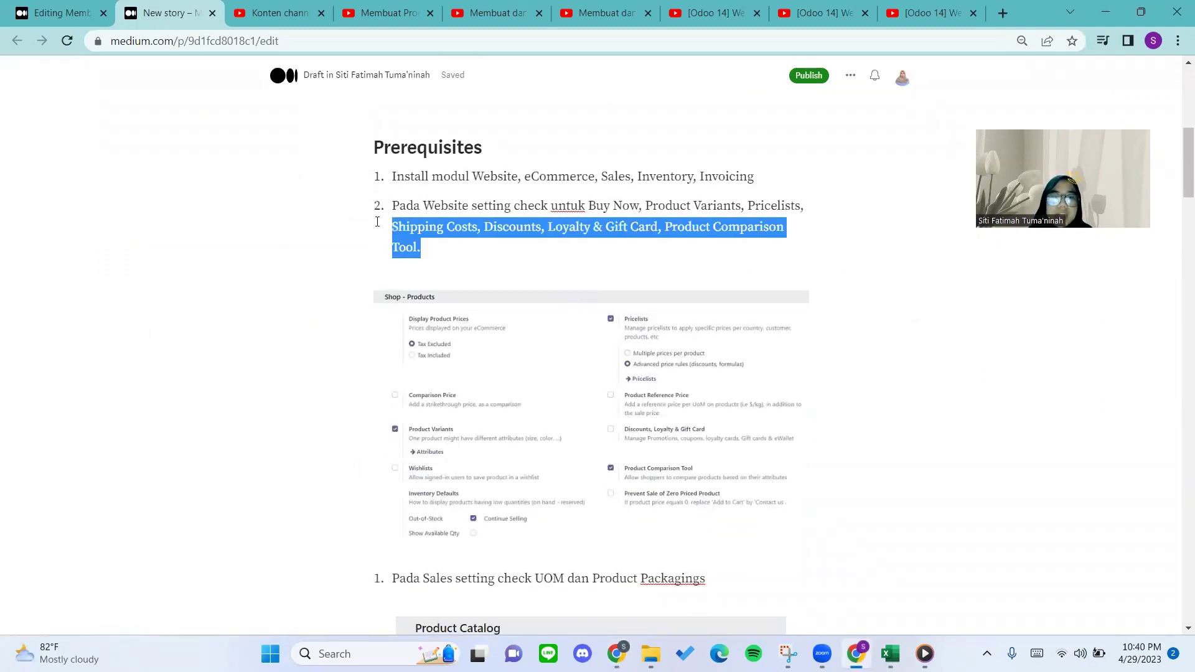
pyautogui.click(421, 248)
pyautogui.write('.')
pyautogui.hotkey('alt', 'Tab')
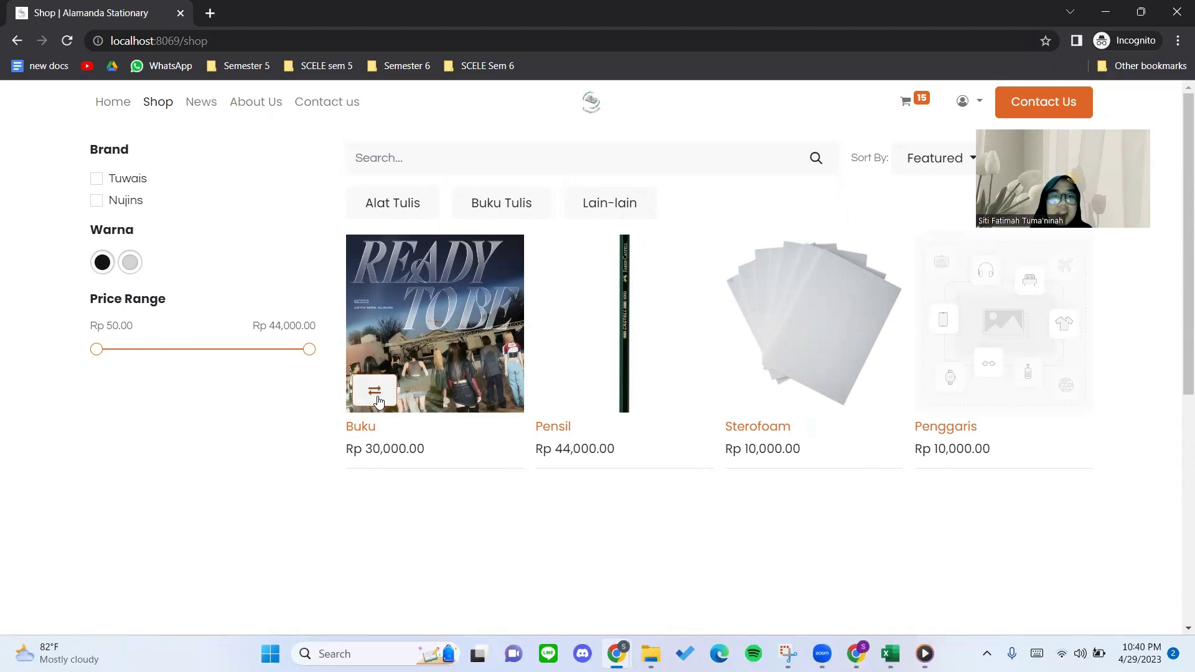
# Add Buku and Pensil to the product comparison and open it.
pyautogui.scroll(-1, 411, 448)
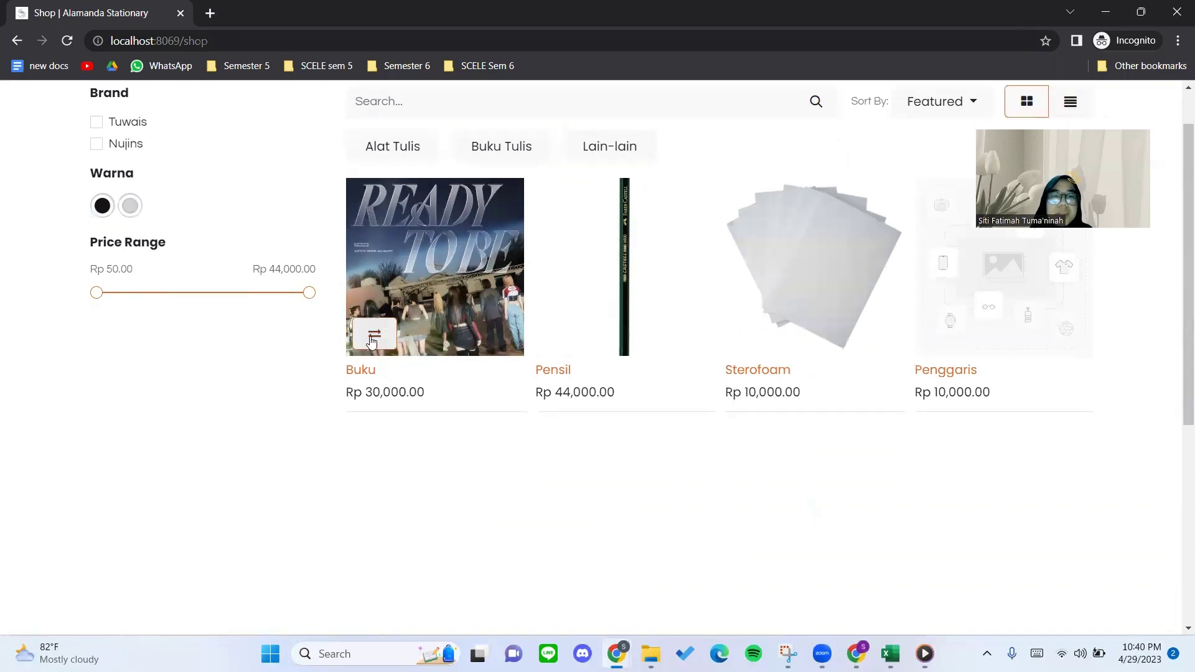
pyautogui.click(374, 336)
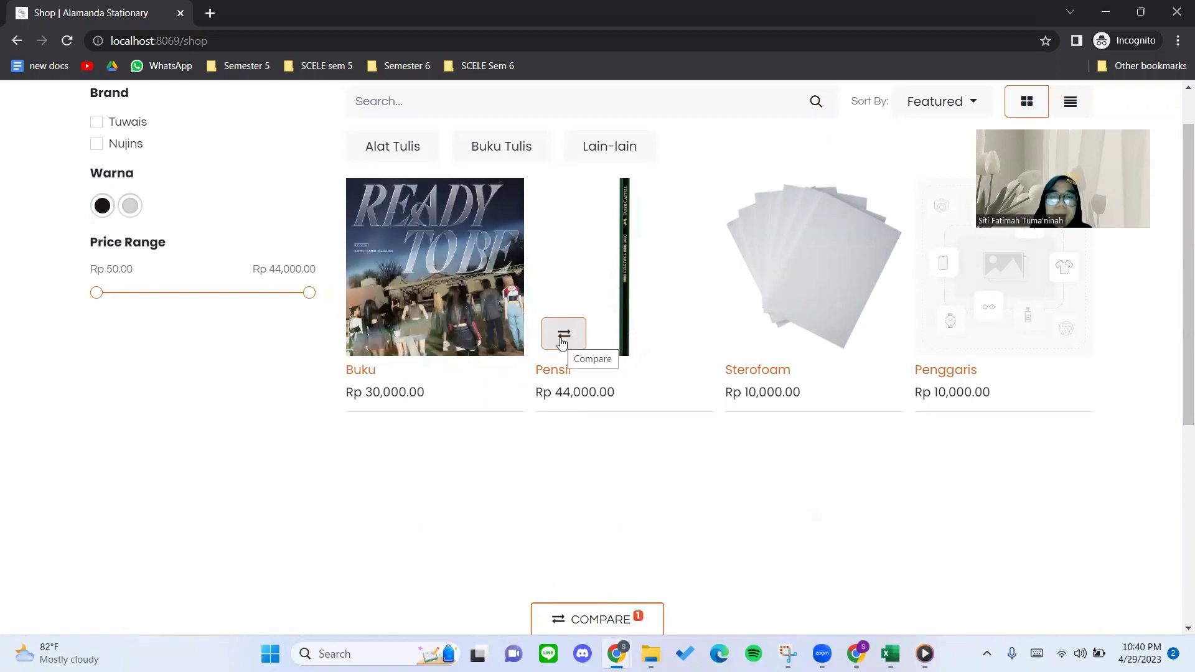
pyautogui.click(562, 342)
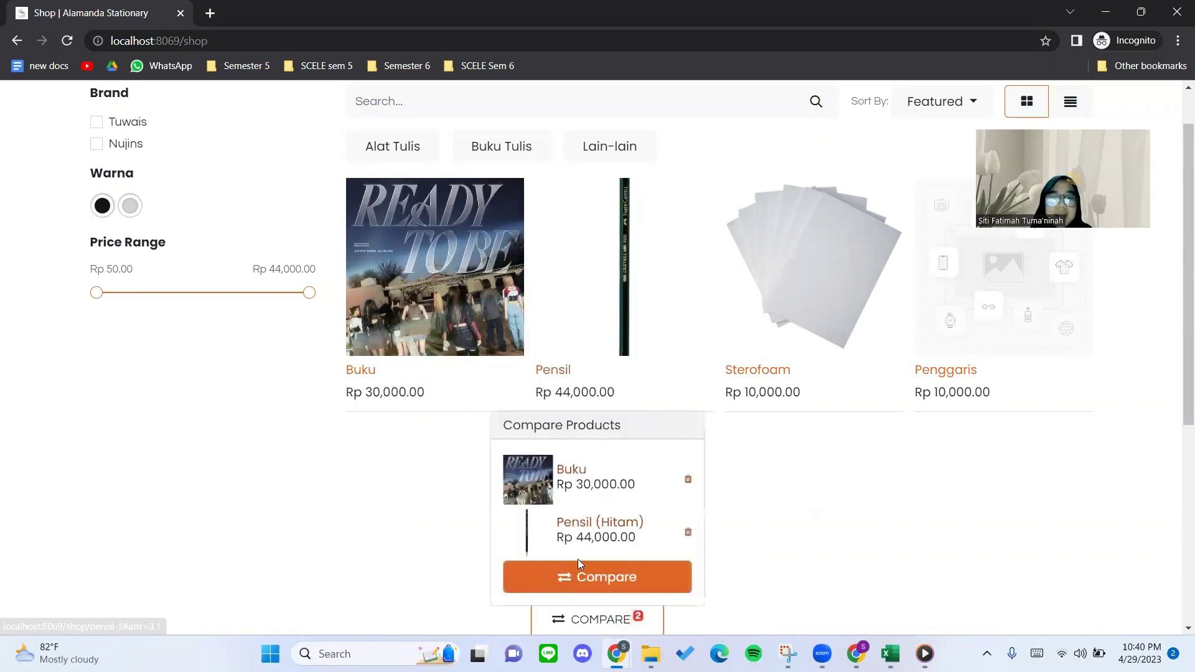
pyautogui.click(616, 578)
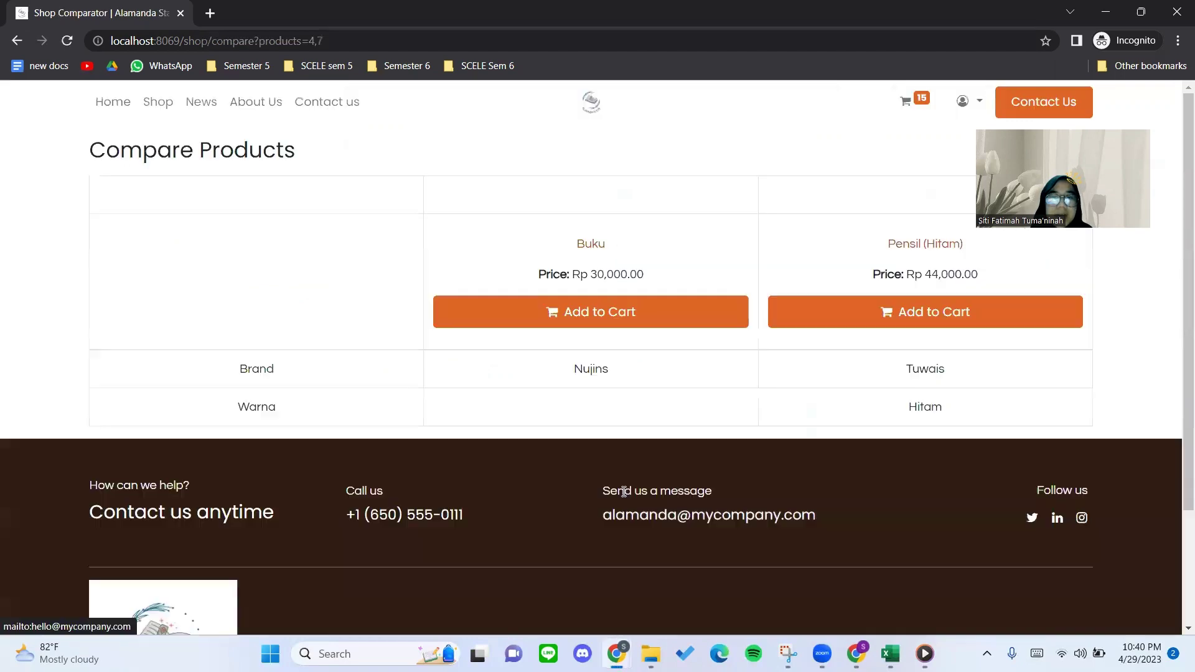
# Review the Buku versus Pensil Compare Products table.
pyautogui.scroll(-1, 416, 379)
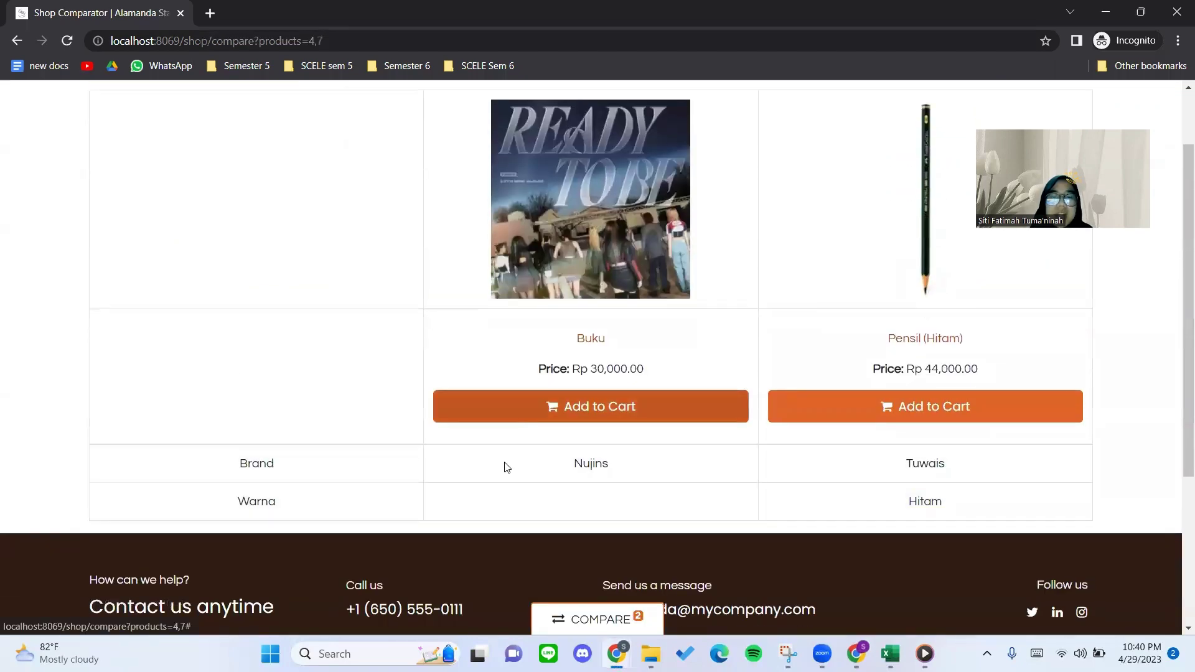
pyautogui.scroll(2, 419, 470)
pyautogui.scroll(-1, 258, 541)
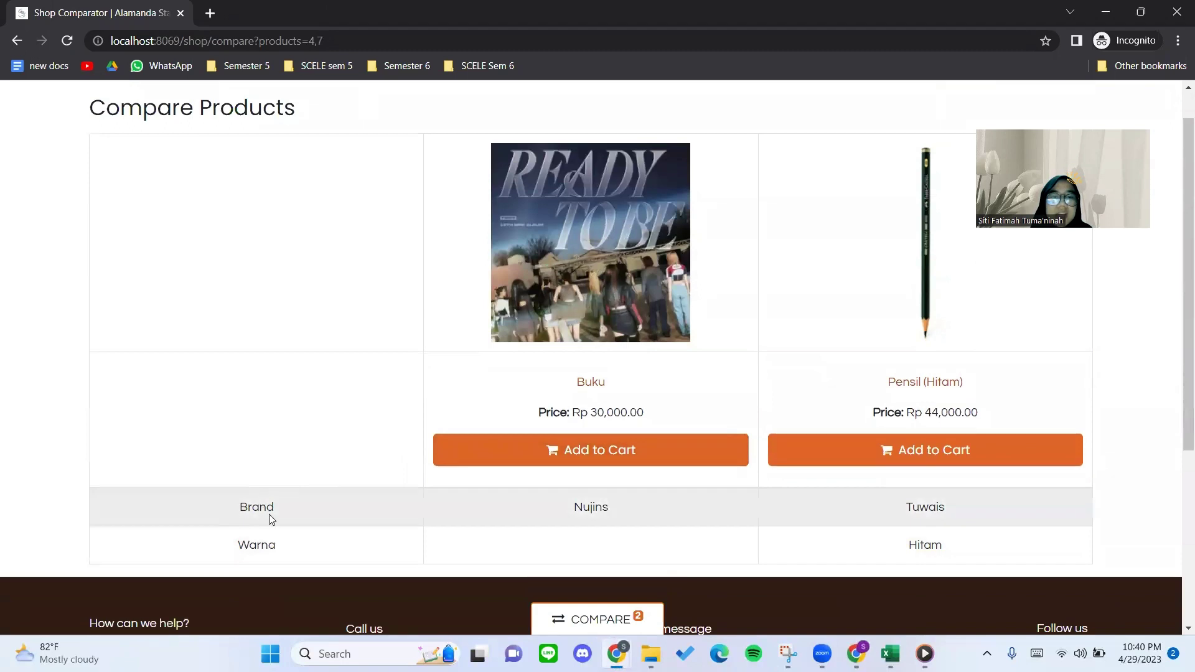
pyautogui.click(324, 508)
pyautogui.scroll(1, 374, 554)
pyautogui.scroll(1, 404, 544)
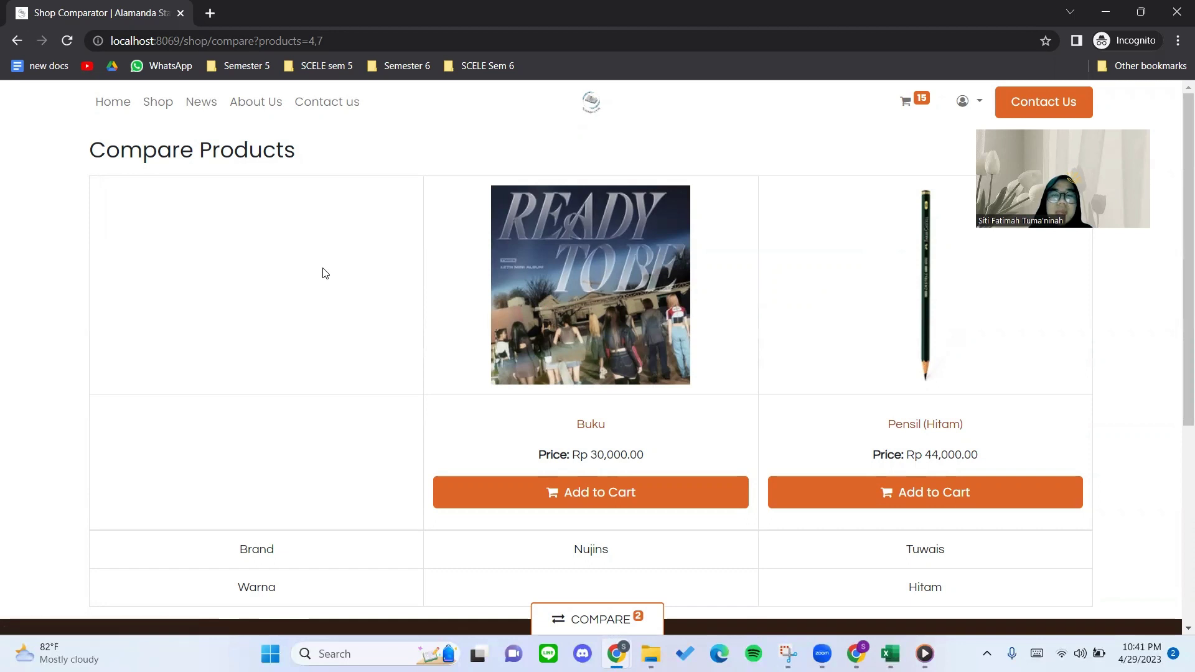
pyautogui.scroll(-1, 323, 273)
pyautogui.scroll(1, 376, 376)
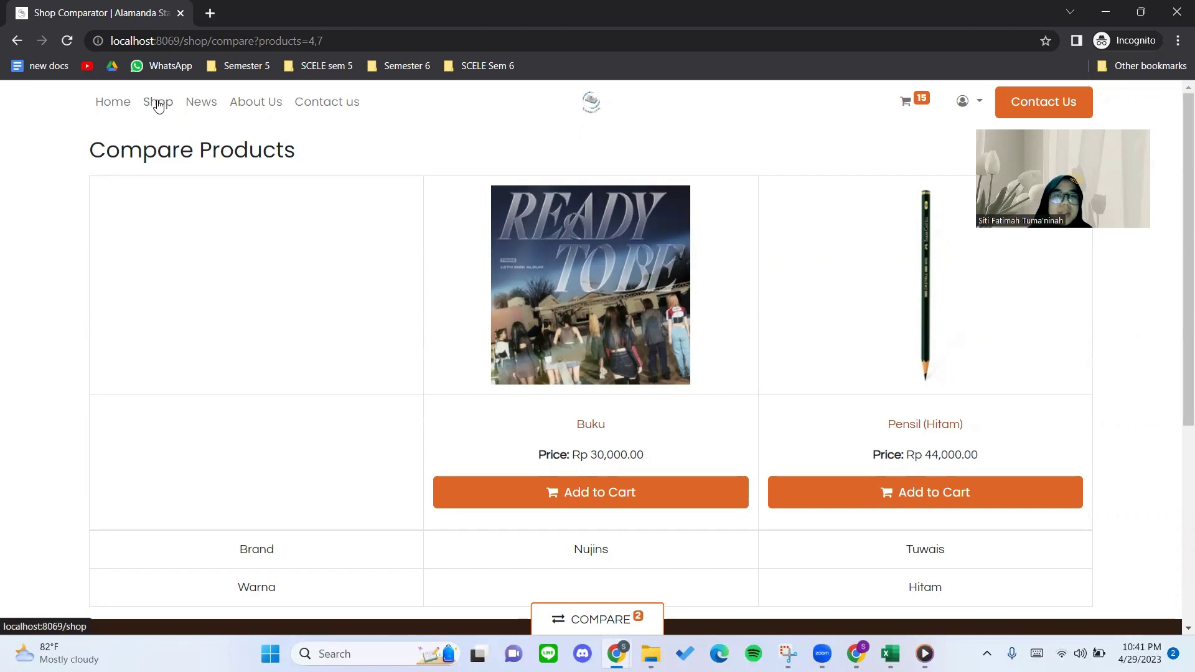
pyautogui.moveTo(69, 148); pyautogui.dragTo(309, 149)
pyautogui.click(309, 146)
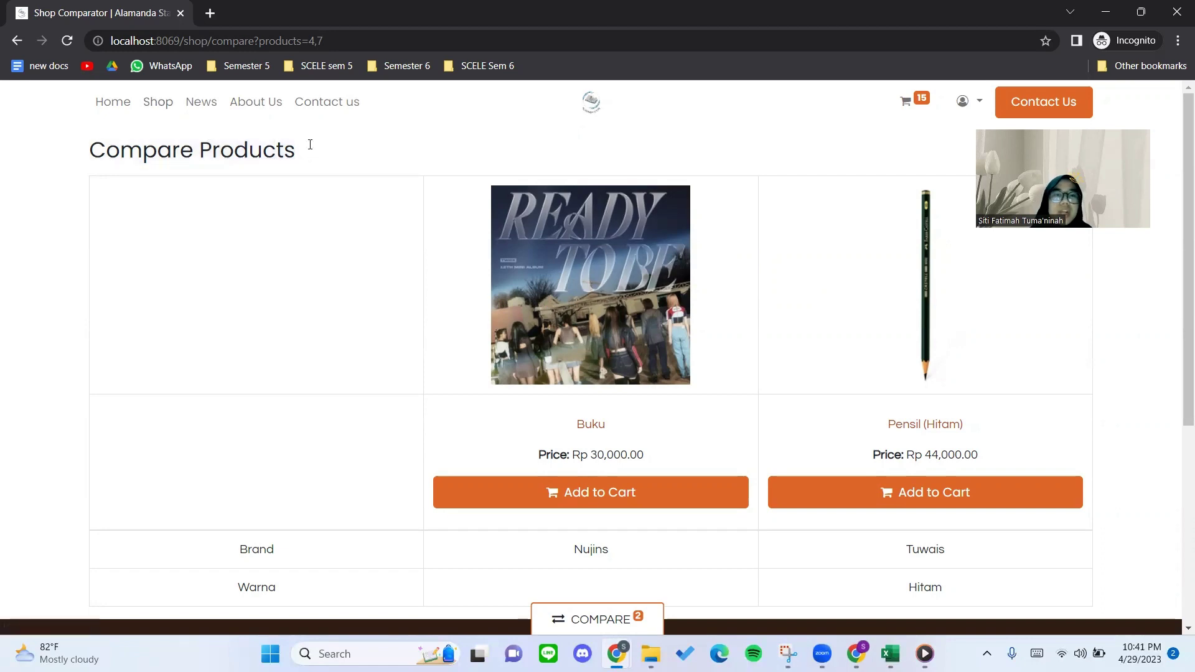
# Go back to the shop listing and bring up the Medium draft's checklist.
pyautogui.click(158, 103)
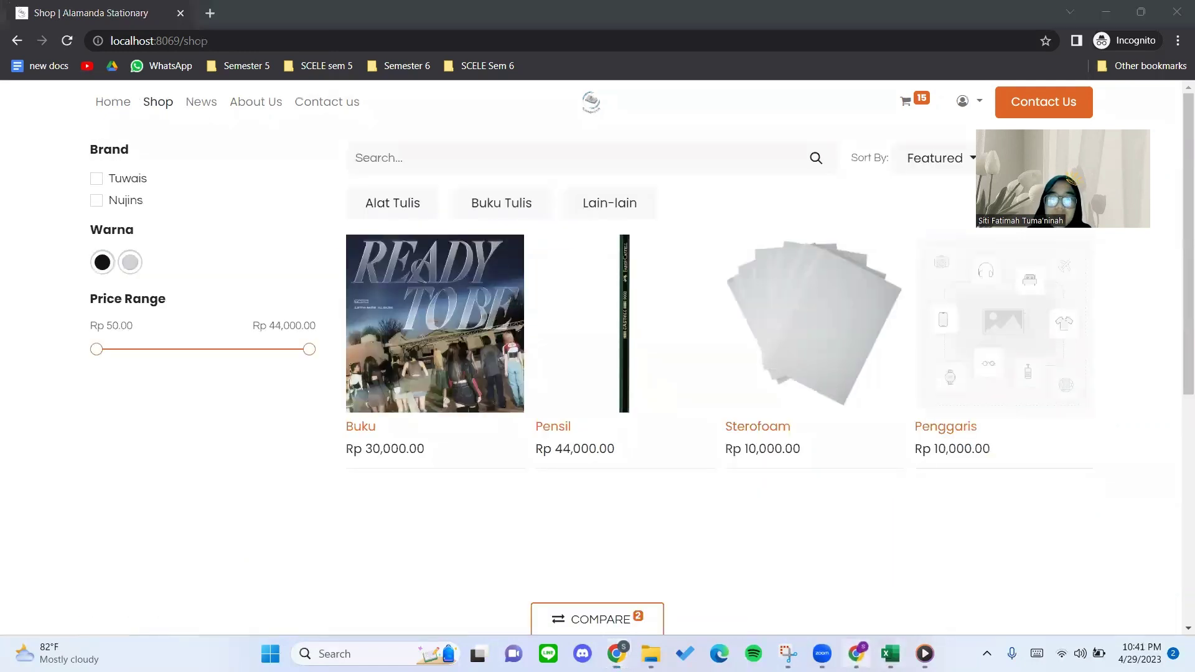
pyautogui.click(856, 654)
pyautogui.scroll(-15, 541, 529)
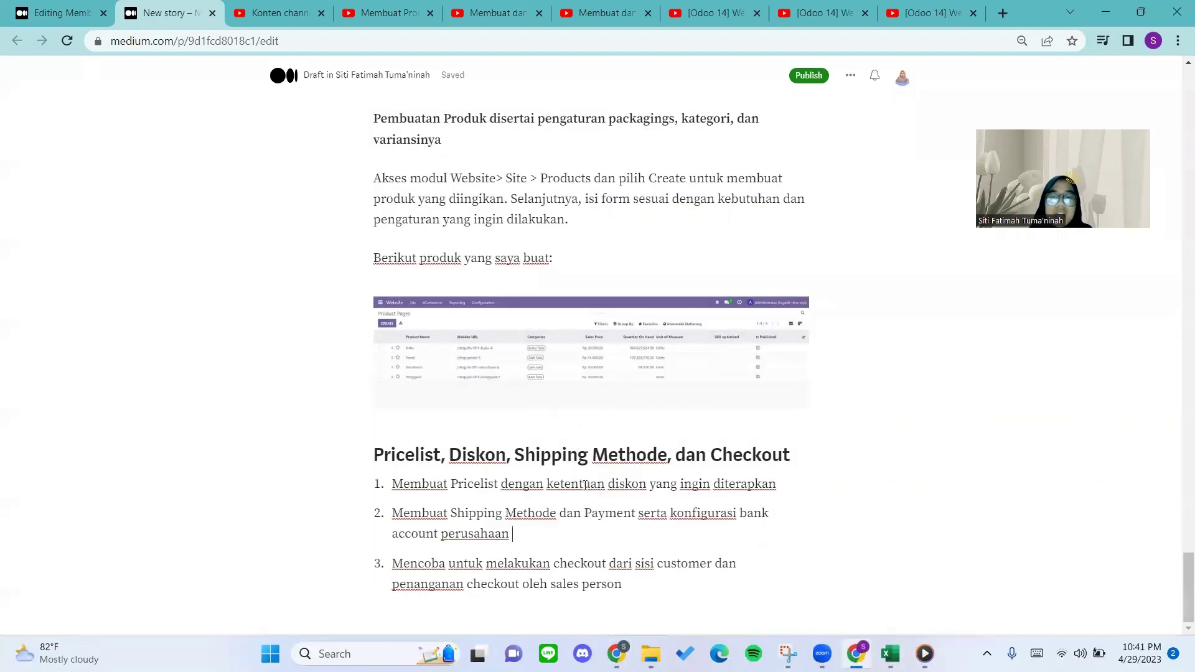
# Browse the Medium draft's embedded settings and Shop - Products screenshots.
pyautogui.scroll(15, 574, 454)
pyautogui.scroll(10, 572, 468)
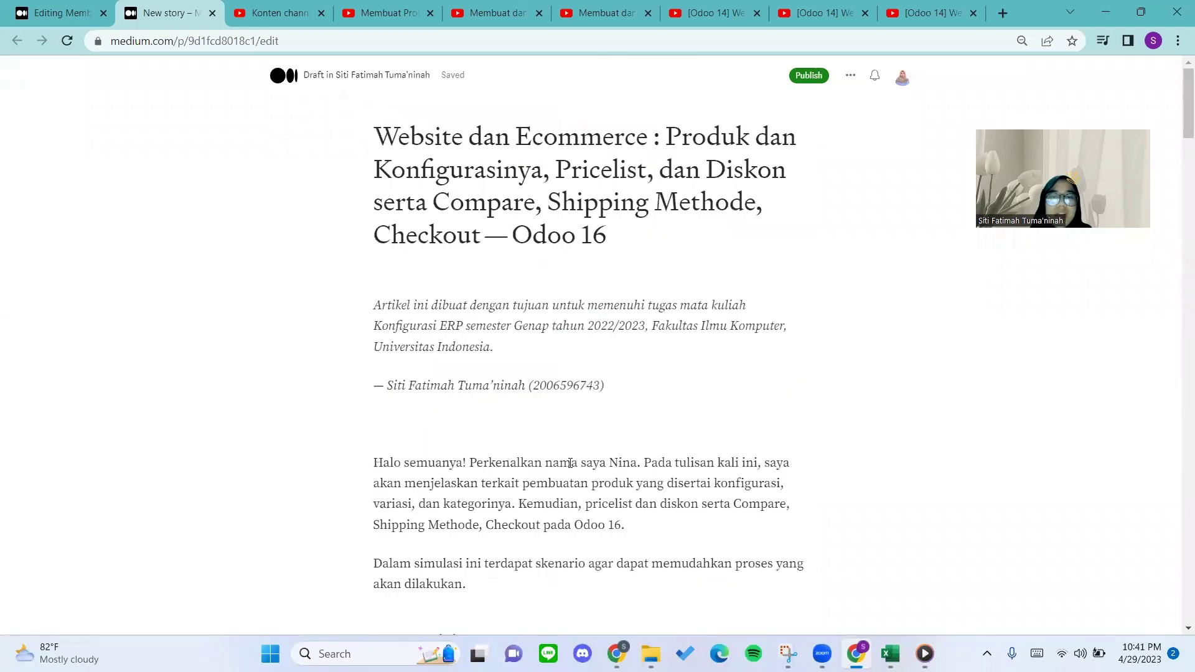
pyautogui.scroll(-10, 579, 343)
pyautogui.scroll(4, 517, 348)
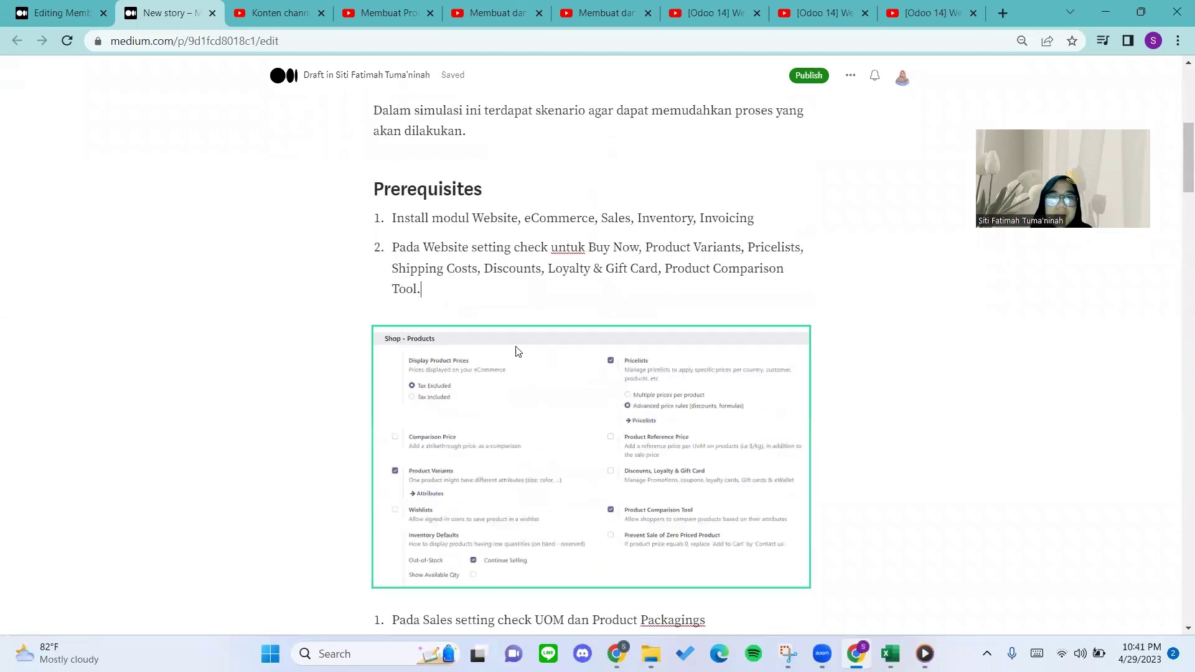
pyautogui.scroll(-2, 566, 298)
pyautogui.scroll(1, 569, 330)
pyautogui.scroll(1, 623, 299)
pyautogui.click(663, 239)
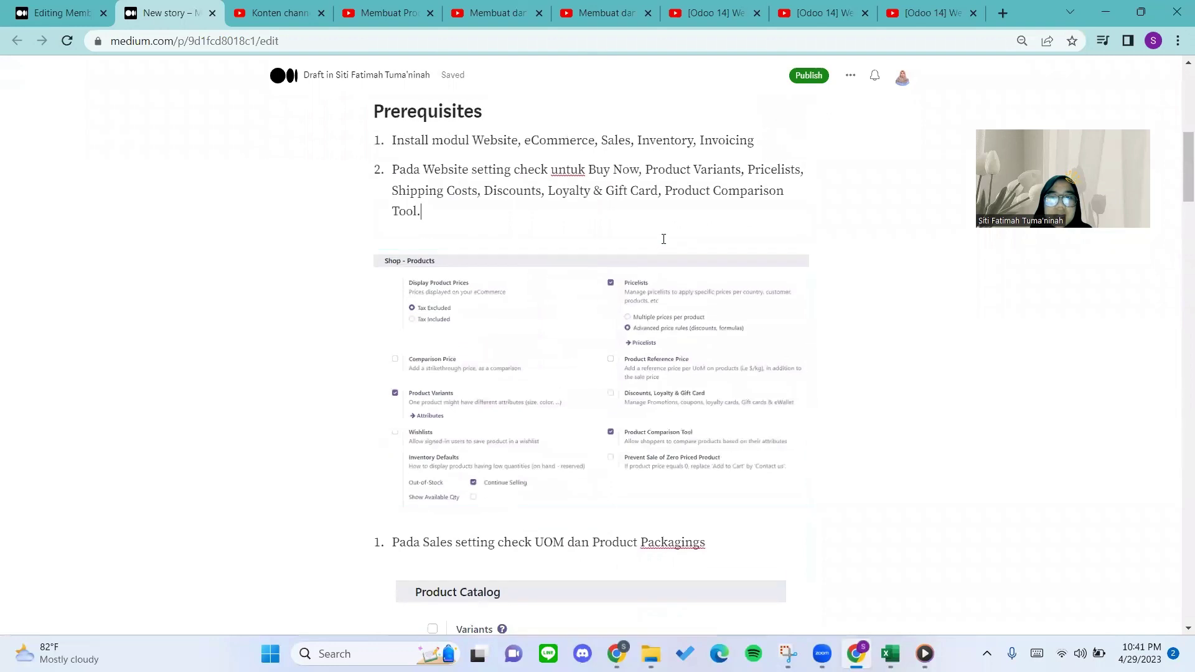
pyautogui.click(621, 269)
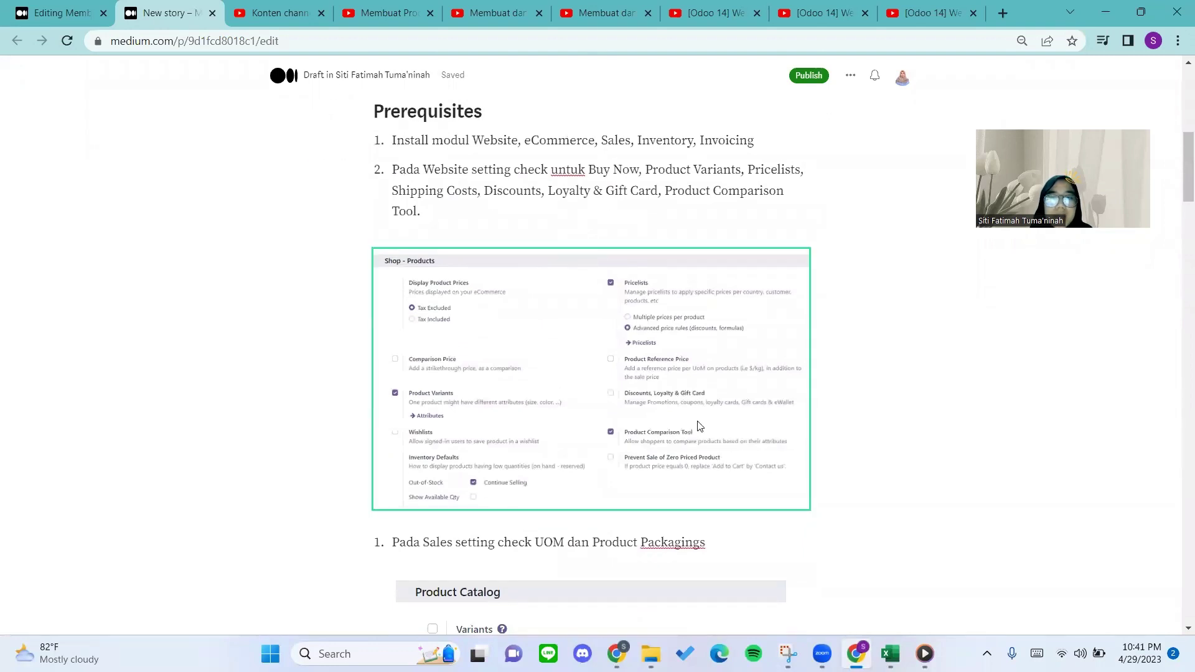
pyautogui.click(559, 244)
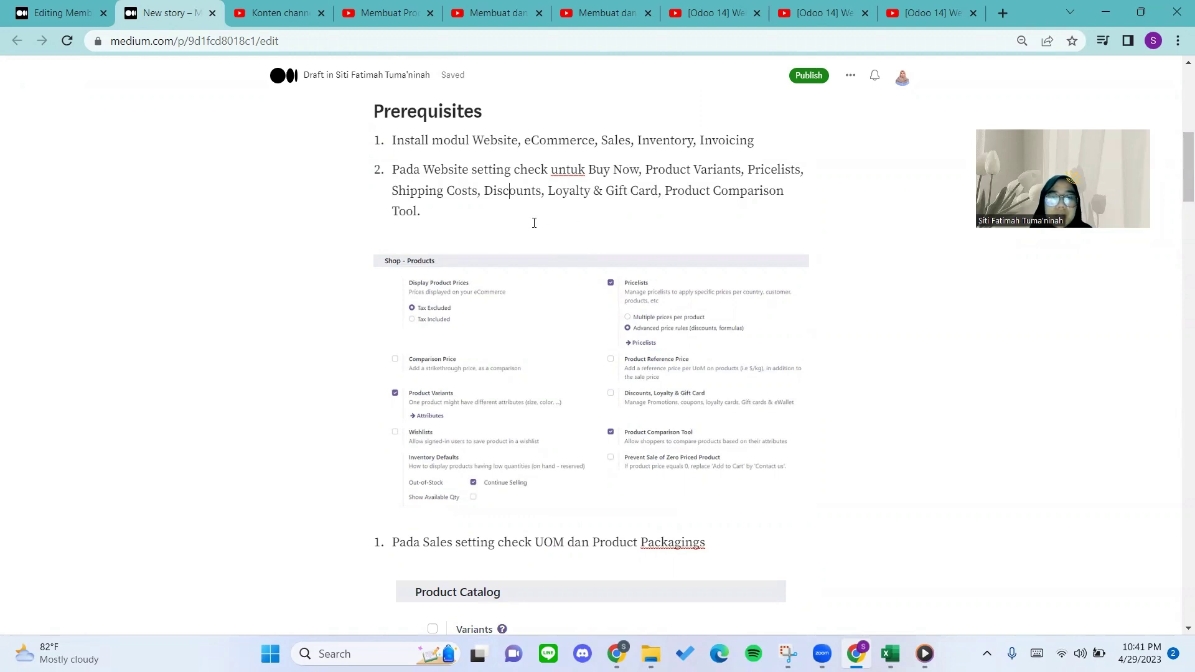
# Locate 'Shipping Costs' in the prerequisites, then minimize the Medium draft window.
pyautogui.scroll(-2, 560, 214)
pyautogui.click(553, 212)
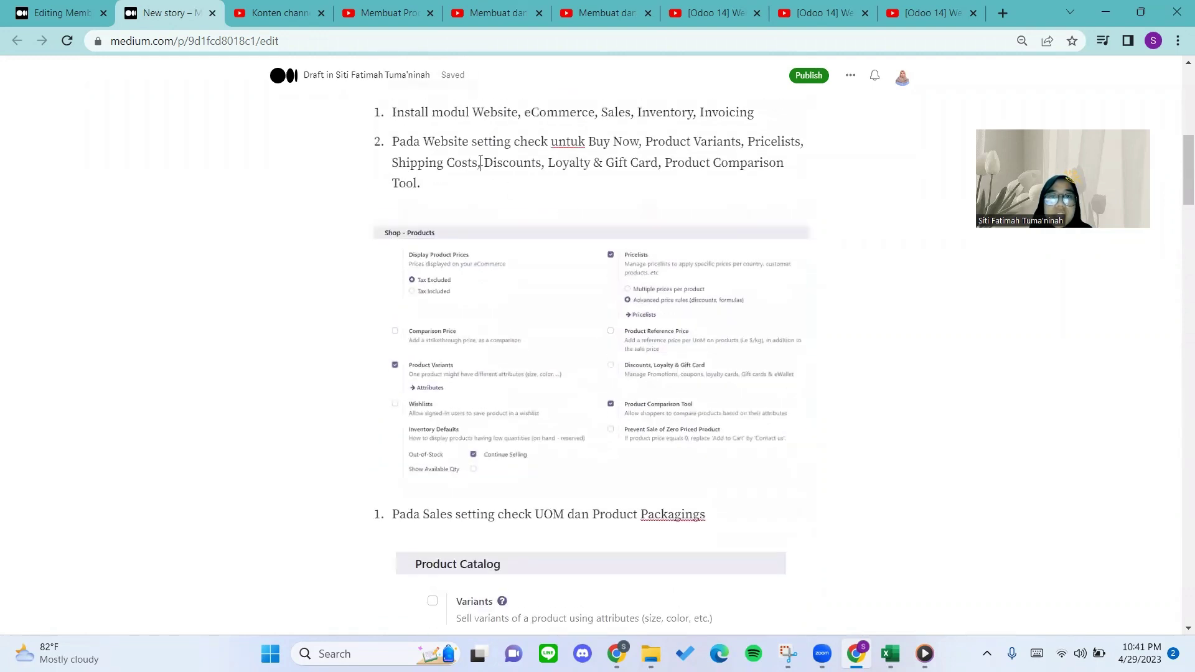
pyautogui.moveTo(479, 163)
pyautogui.mouseDown()
pyautogui.moveTo(384, 163)
pyautogui.moveTo(480, 142)
pyautogui.moveTo(477, 163)
pyautogui.mouseUp()
pyautogui.click(390, 164)
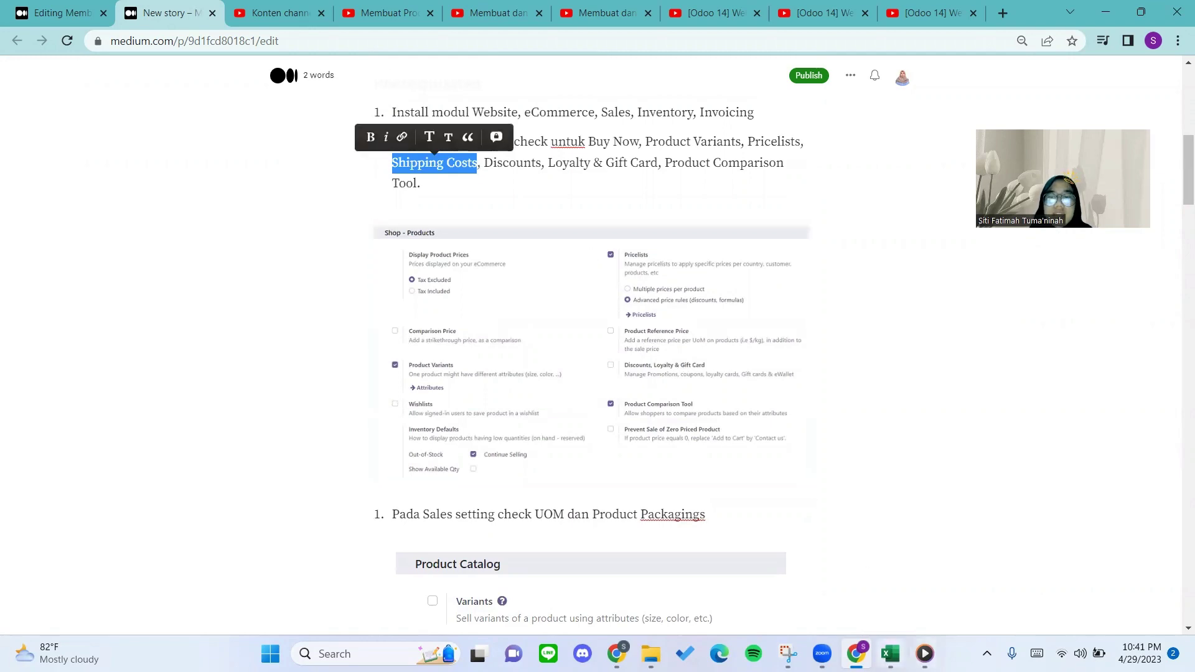
pyautogui.click(857, 653)
# Open the Free delivery charges method from Configuration > Shipping Methods.
pyautogui.moveTo(616, 653)
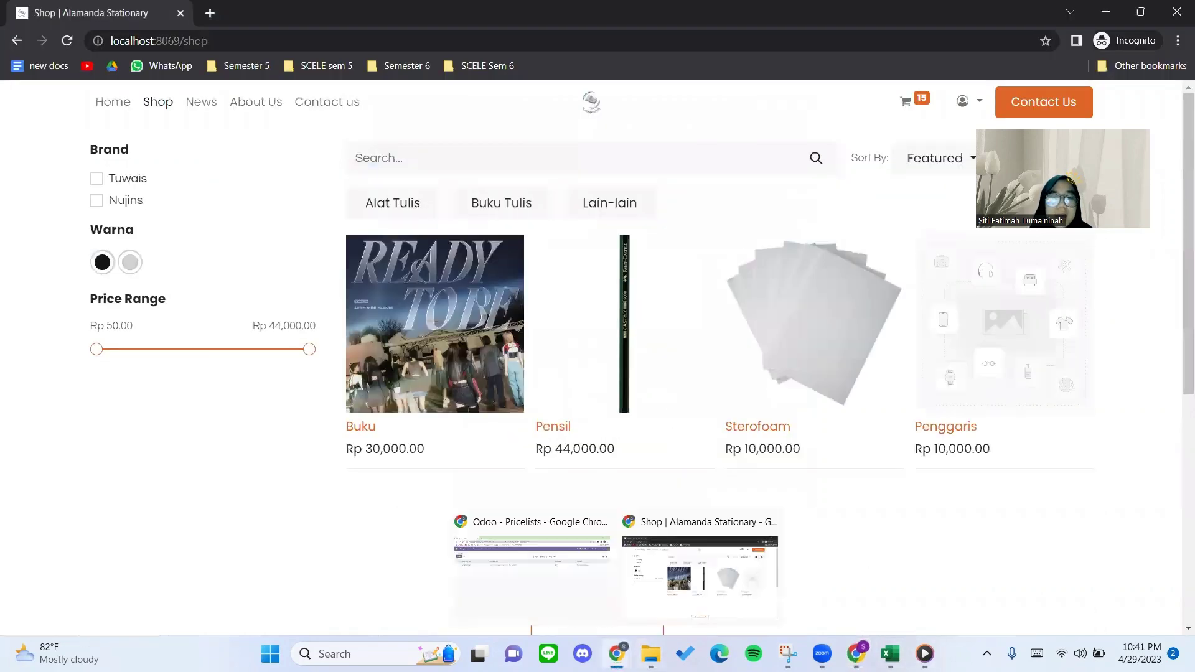
pyautogui.click(534, 569)
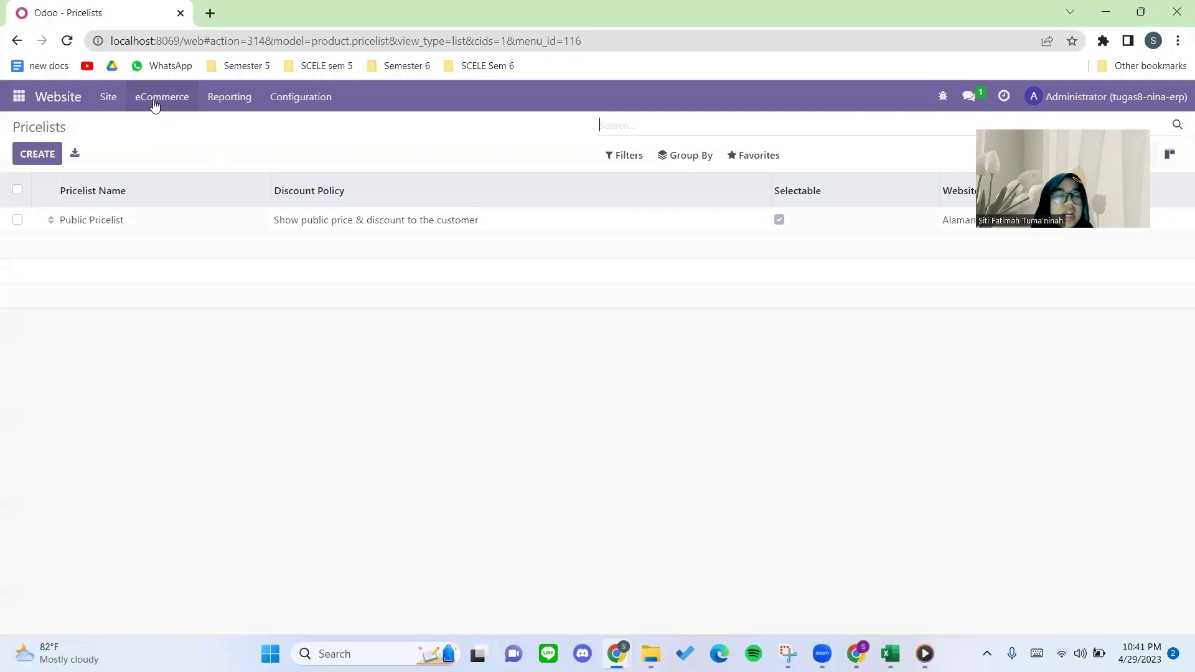
pyautogui.click(266, 105)
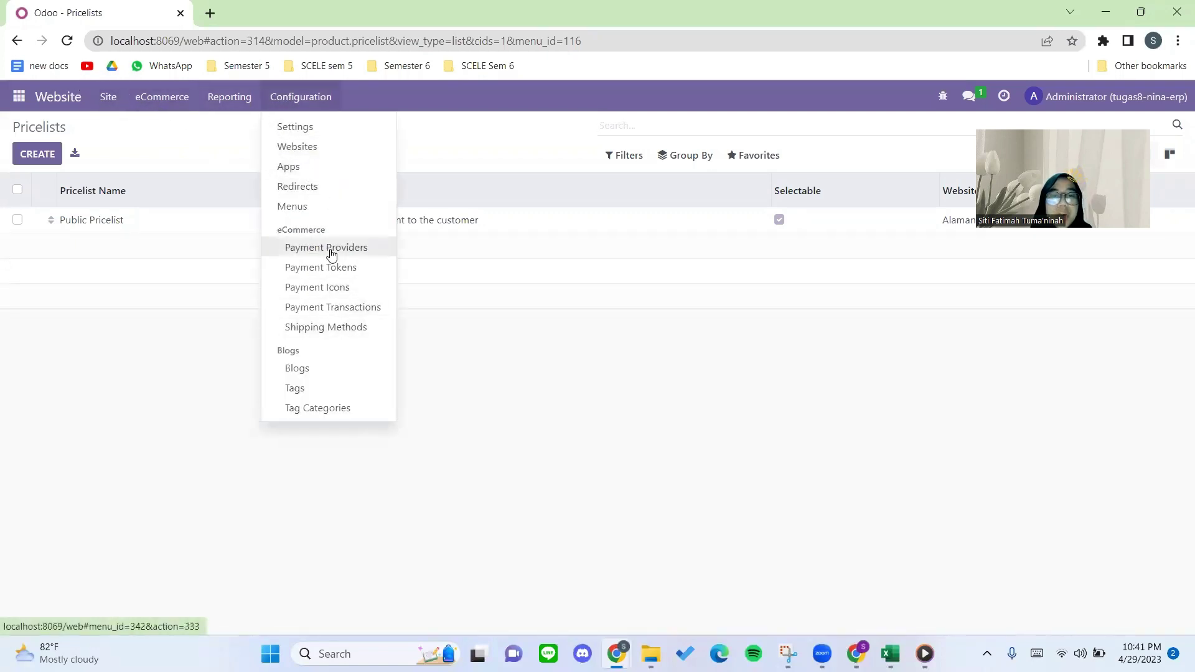
pyautogui.click(340, 328)
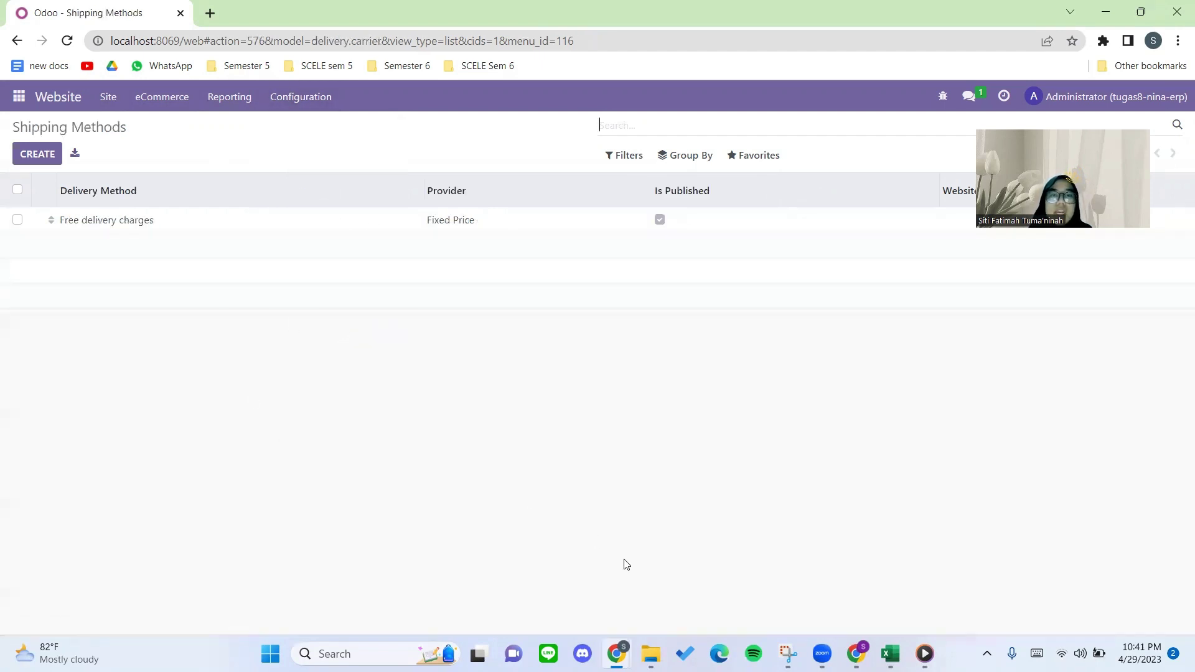
pyautogui.click(108, 230)
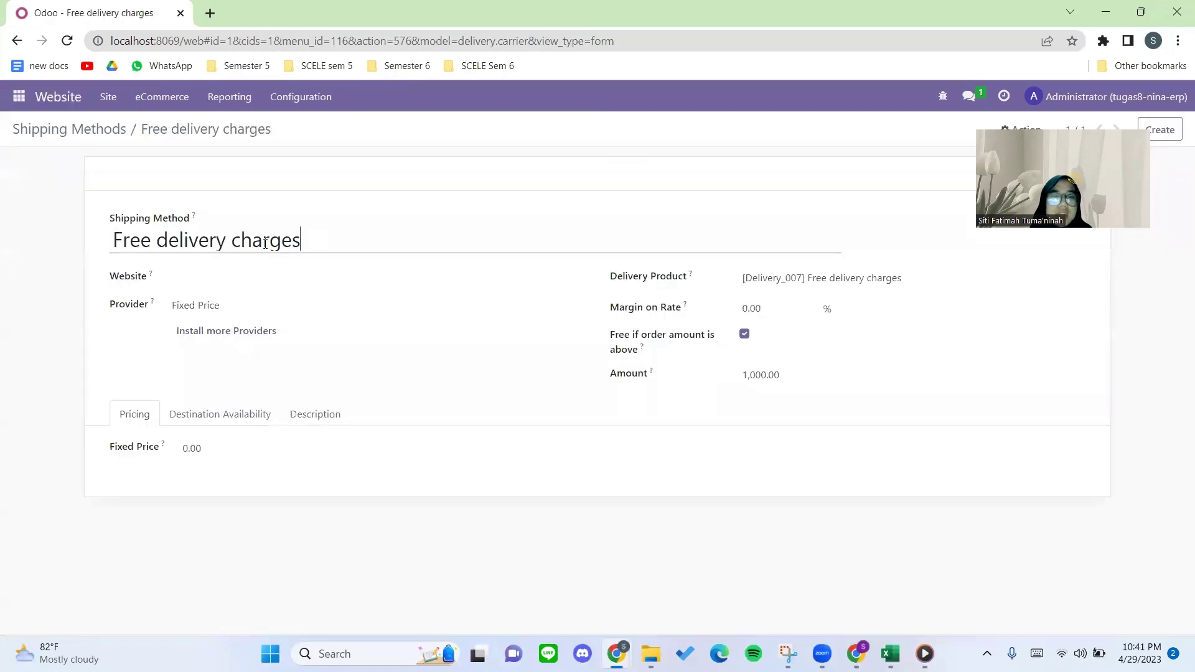
# Inspect the 'Free delivery charges' name field without changing it.
pyautogui.moveTo(302, 242); pyautogui.dragTo(112, 242)
pyautogui.click(49, 237)
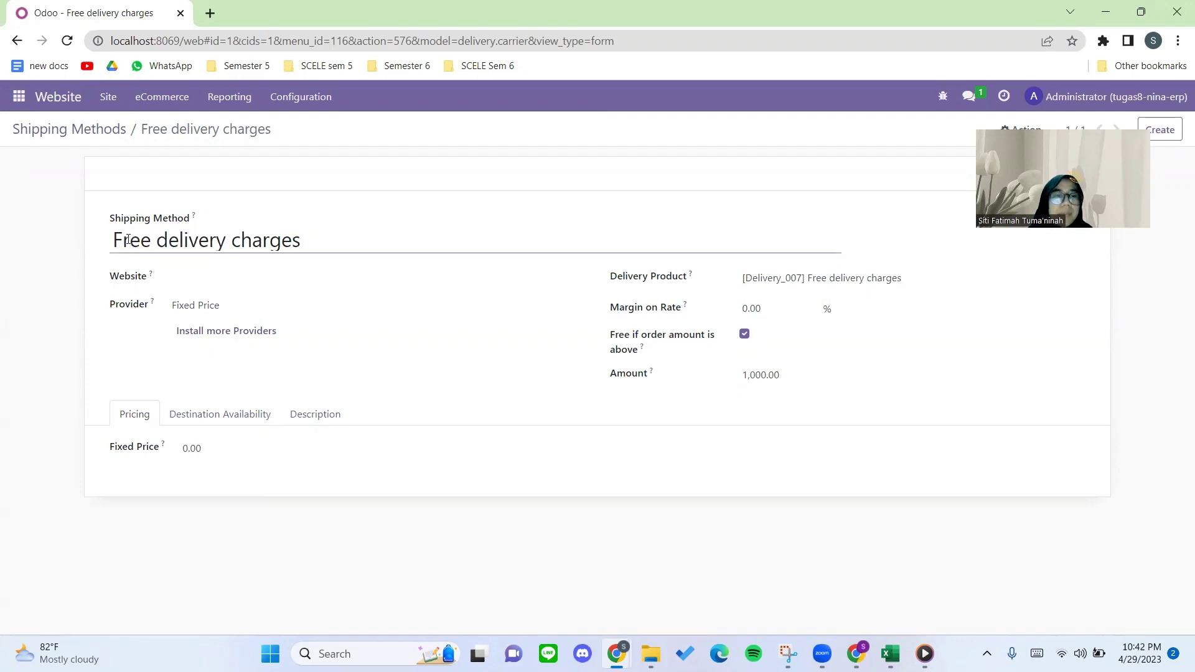
pyautogui.moveTo(113, 240)
pyautogui.mouseDown()
pyautogui.moveTo(326, 234)
pyautogui.moveTo(107, 248)
pyautogui.mouseUp()
pyautogui.click(326, 234)
pyautogui.click(77, 251)
pyautogui.moveTo(114, 237); pyautogui.dragTo(315, 238)
pyautogui.click(101, 243)
pyautogui.click(333, 239)
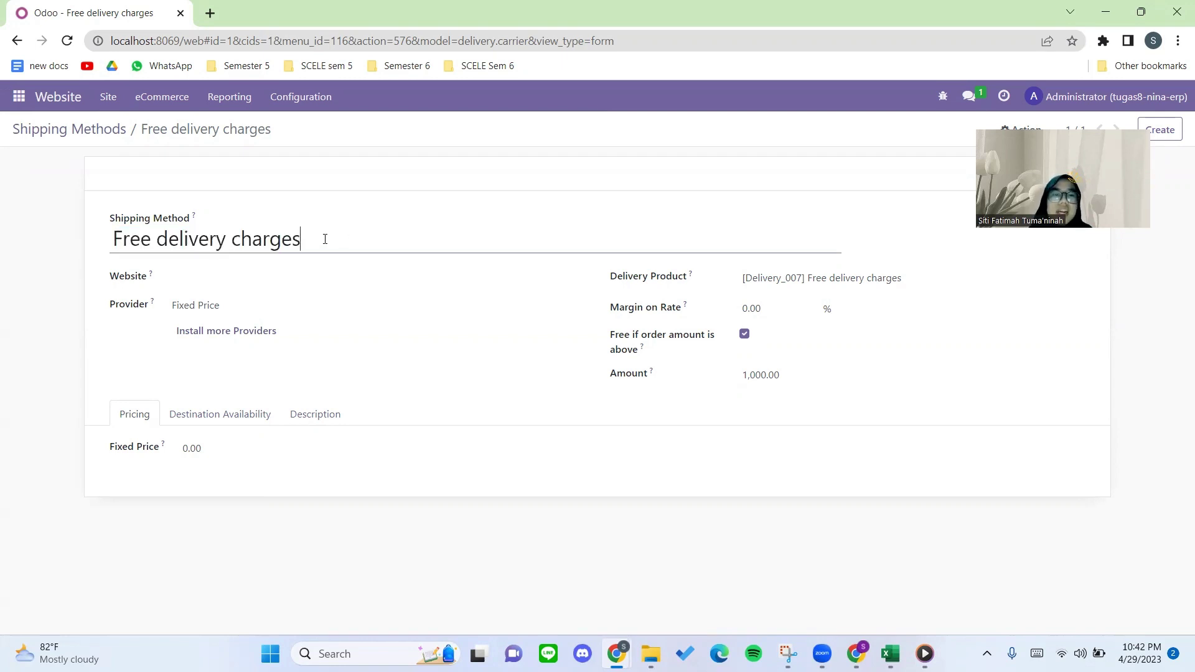
pyautogui.moveTo(325, 239); pyautogui.dragTo(83, 248)
pyautogui.click(86, 251)
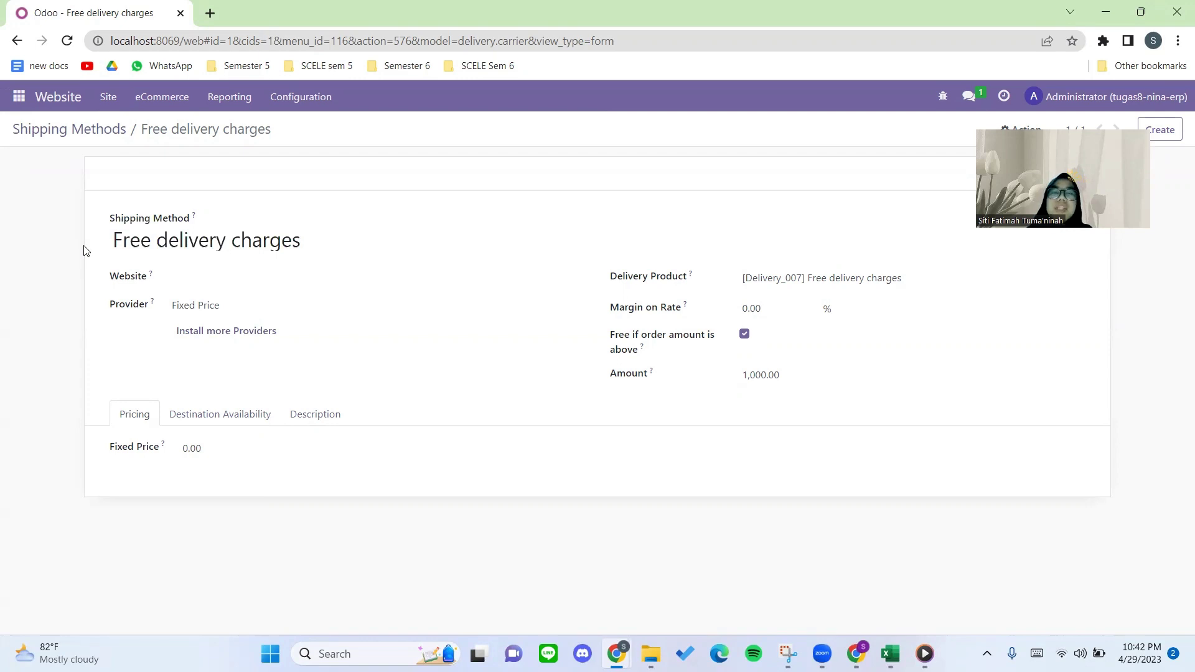
pyautogui.moveTo(111, 242); pyautogui.dragTo(73, 256)
pyautogui.click(354, 236)
pyautogui.click(73, 256)
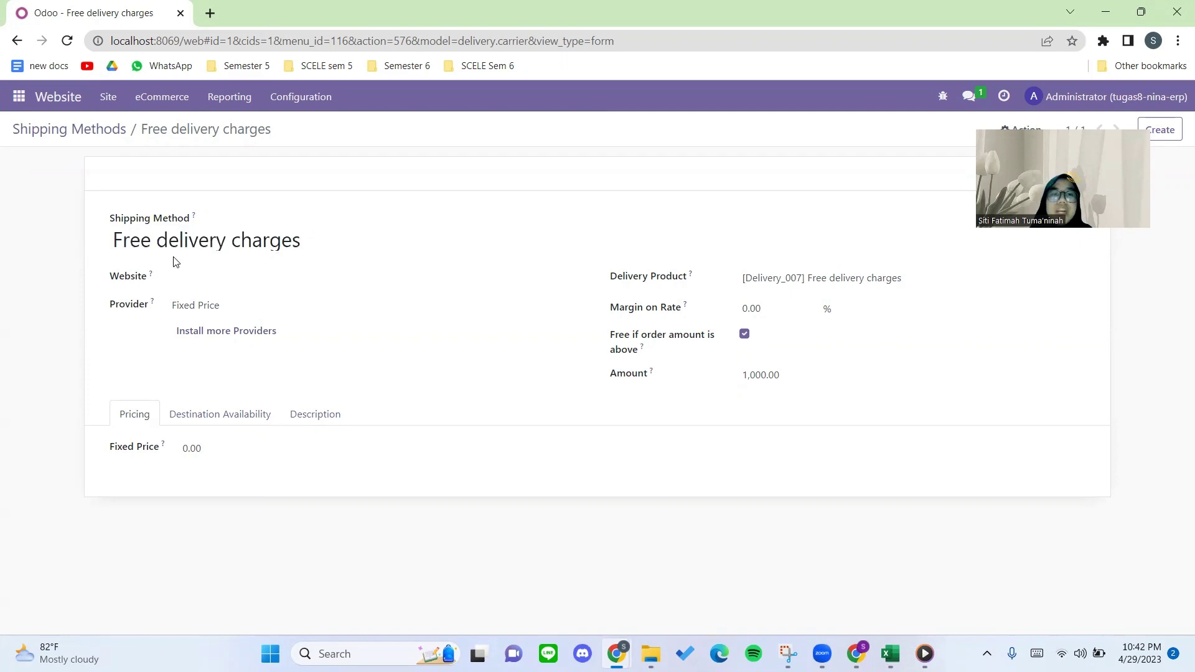
# Assign the method to the Alamanda Stationary website and review its delivery product and destinations.
pyautogui.click(213, 275)
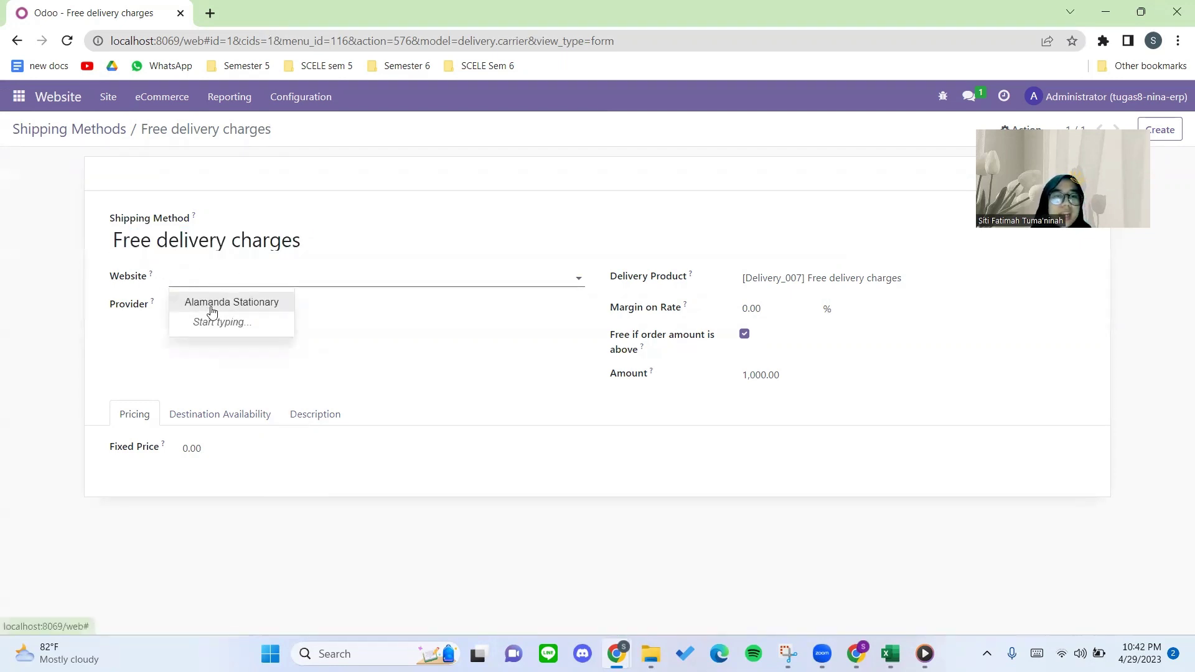
pyautogui.click(209, 304)
pyautogui.click(309, 308)
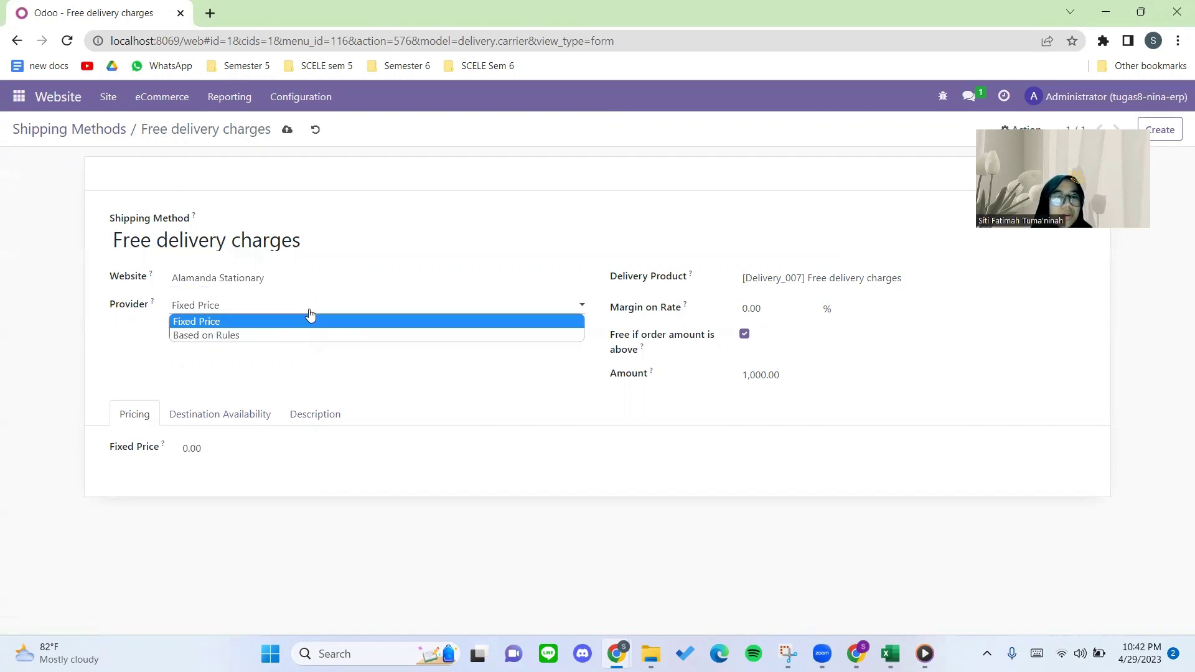
pyautogui.click(750, 278)
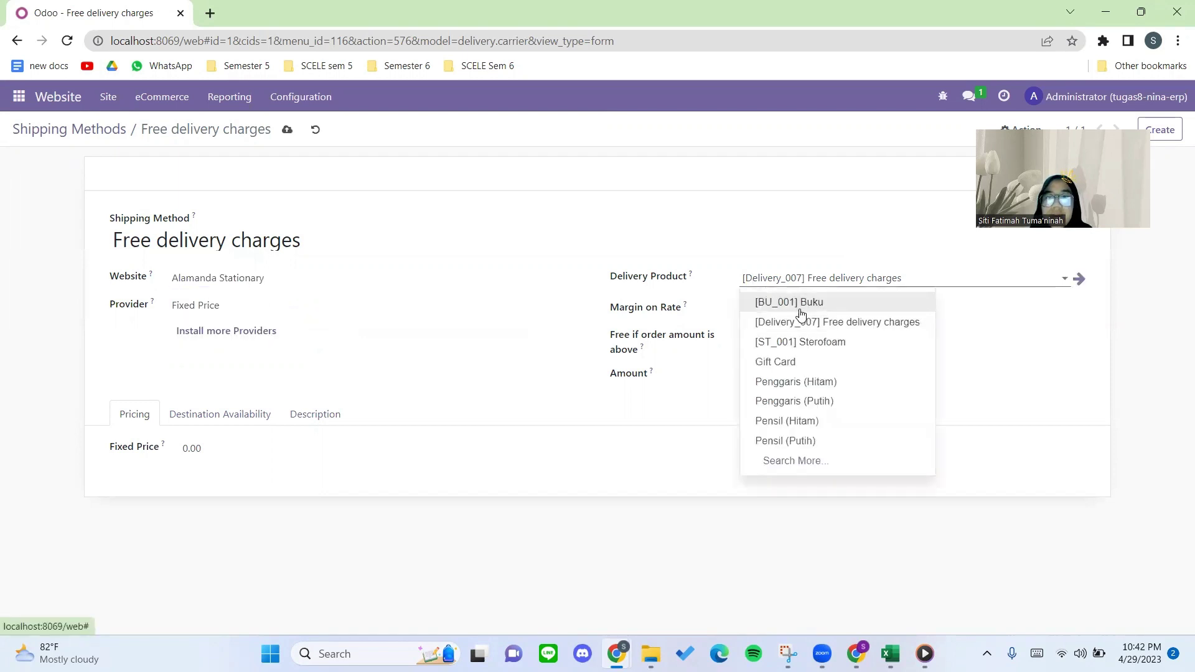
pyautogui.moveTo(691, 276)
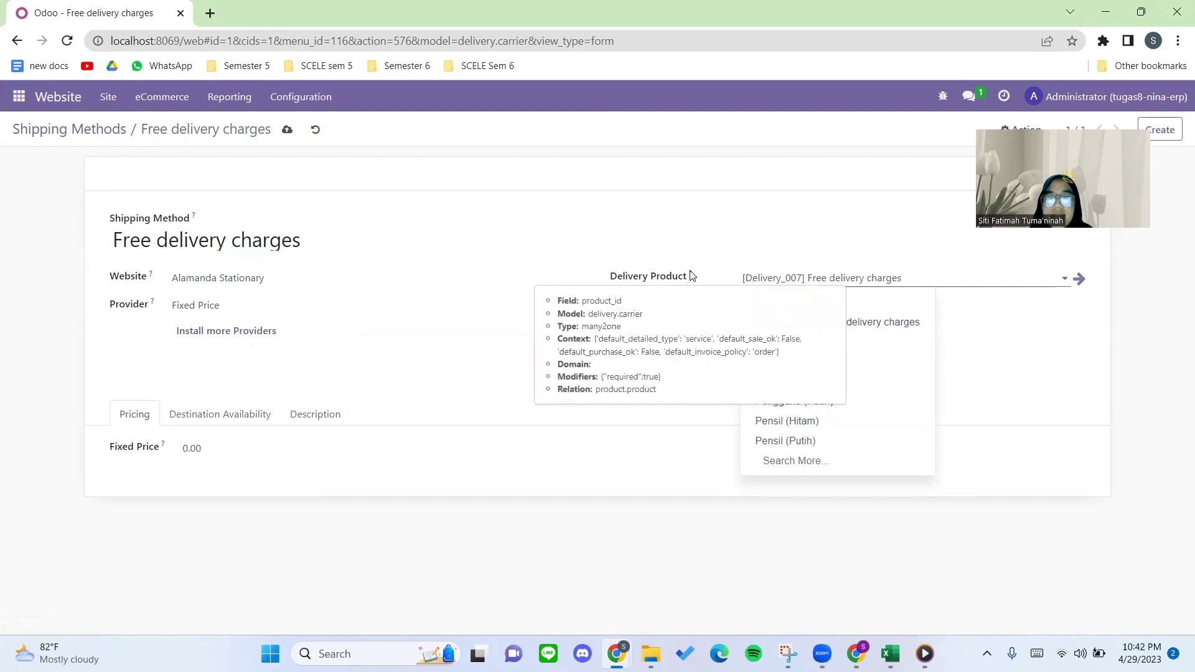
pyautogui.click(680, 250)
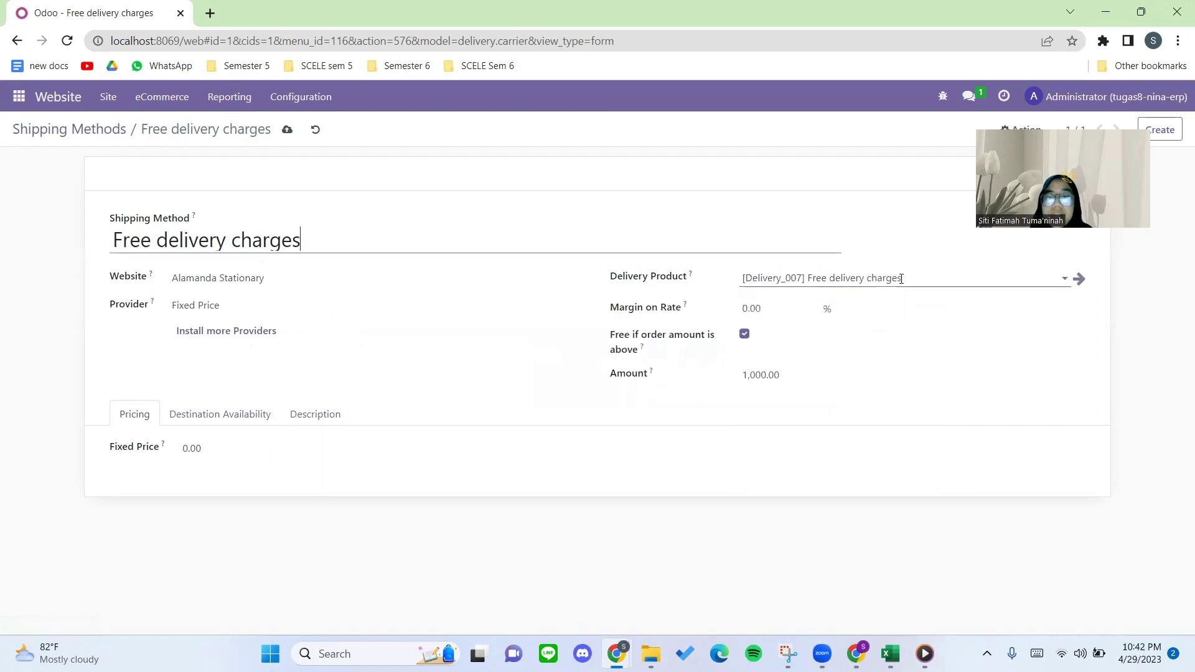
pyautogui.click(225, 420)
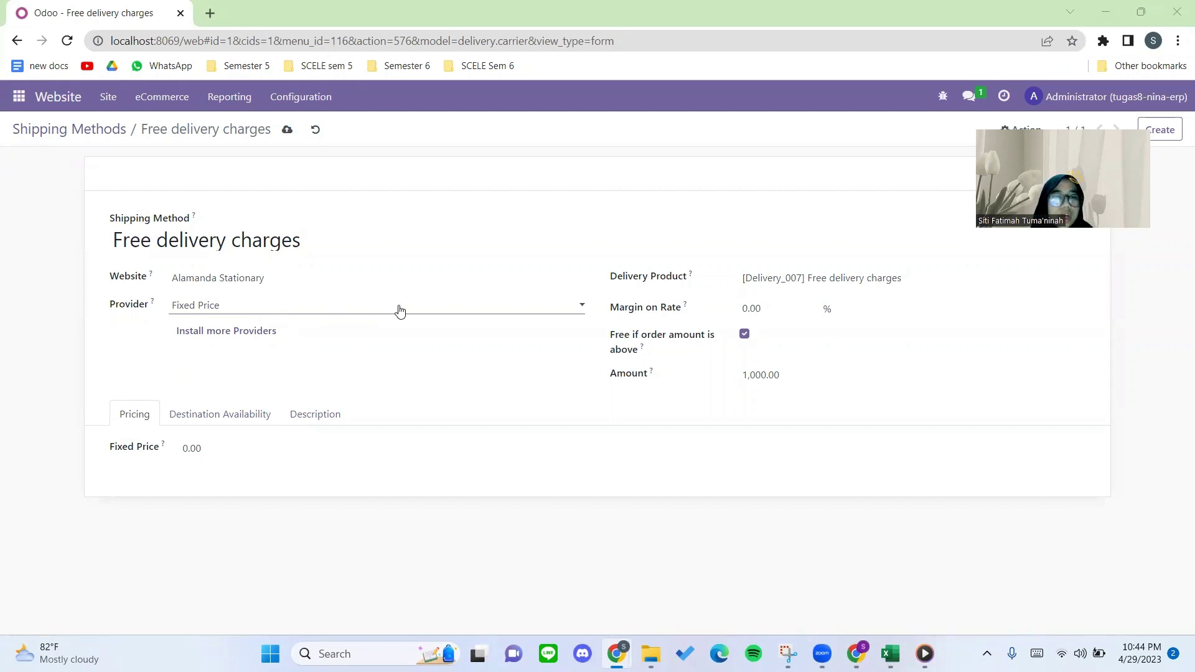
# Try the Based on Rules provider, discarding the Weight pricing rule without saving.
pyautogui.click(442, 309)
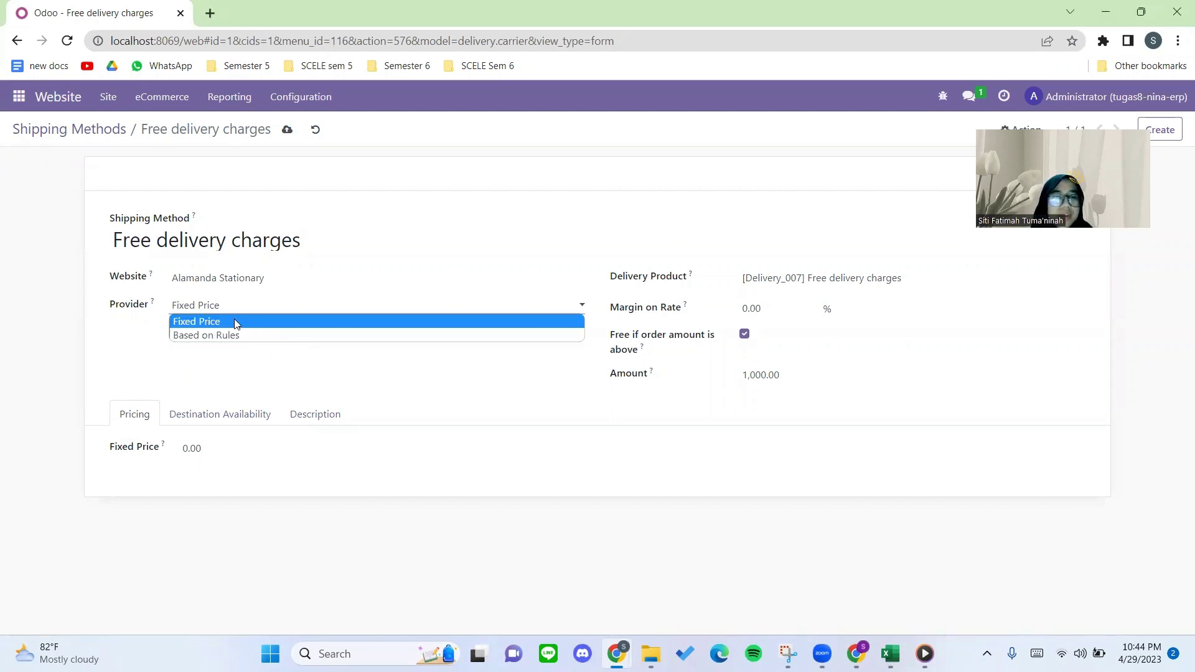
pyautogui.click(236, 337)
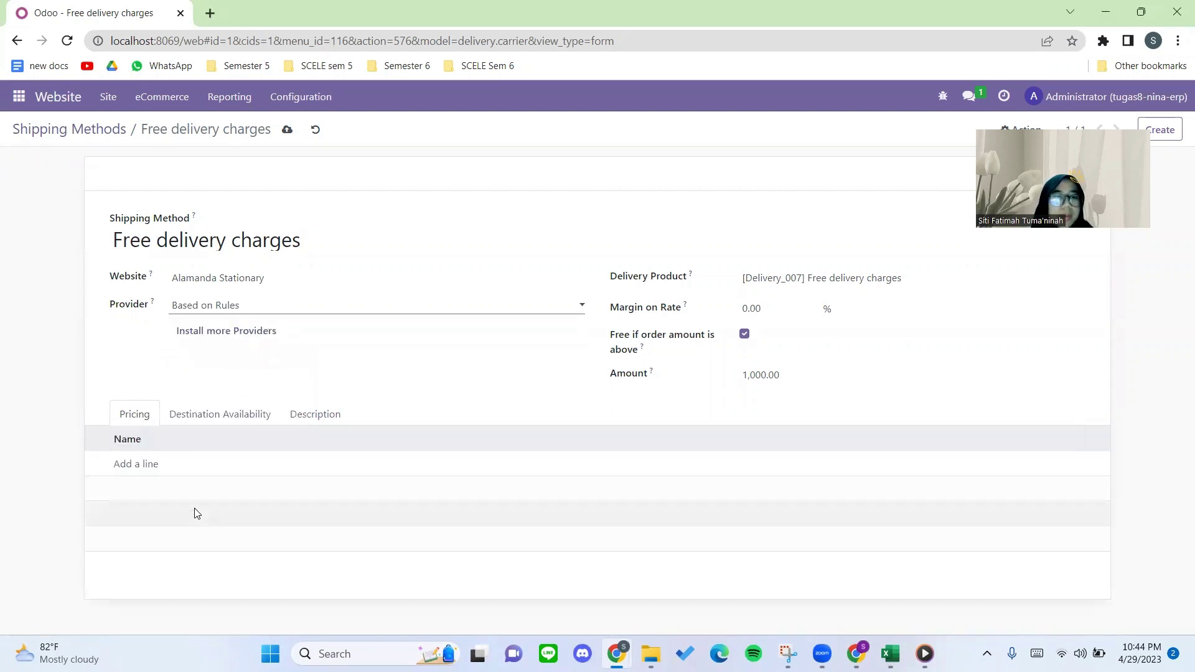
pyautogui.click(141, 464)
pyautogui.click(331, 172)
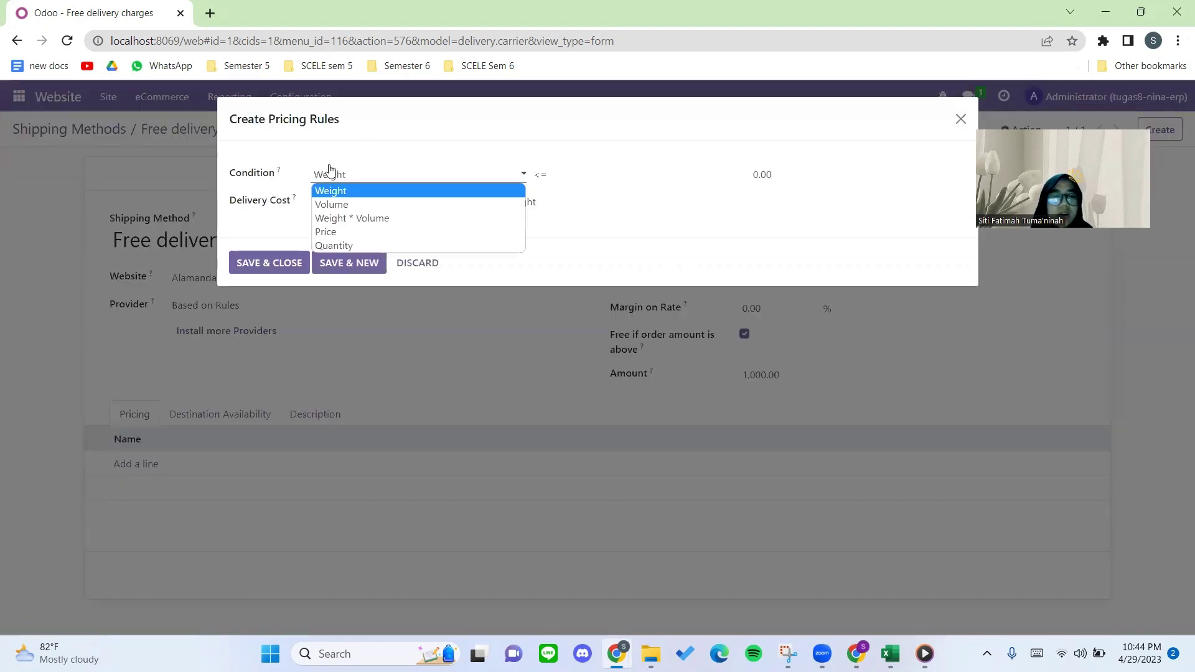
pyautogui.click(276, 125)
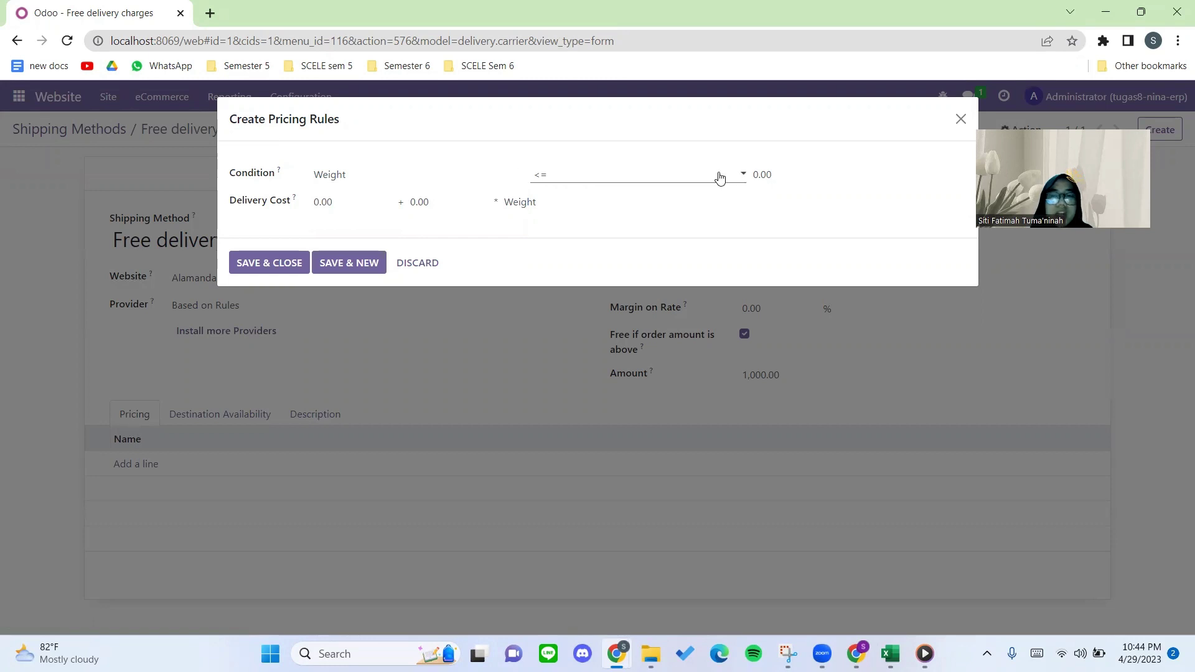
pyautogui.click(959, 119)
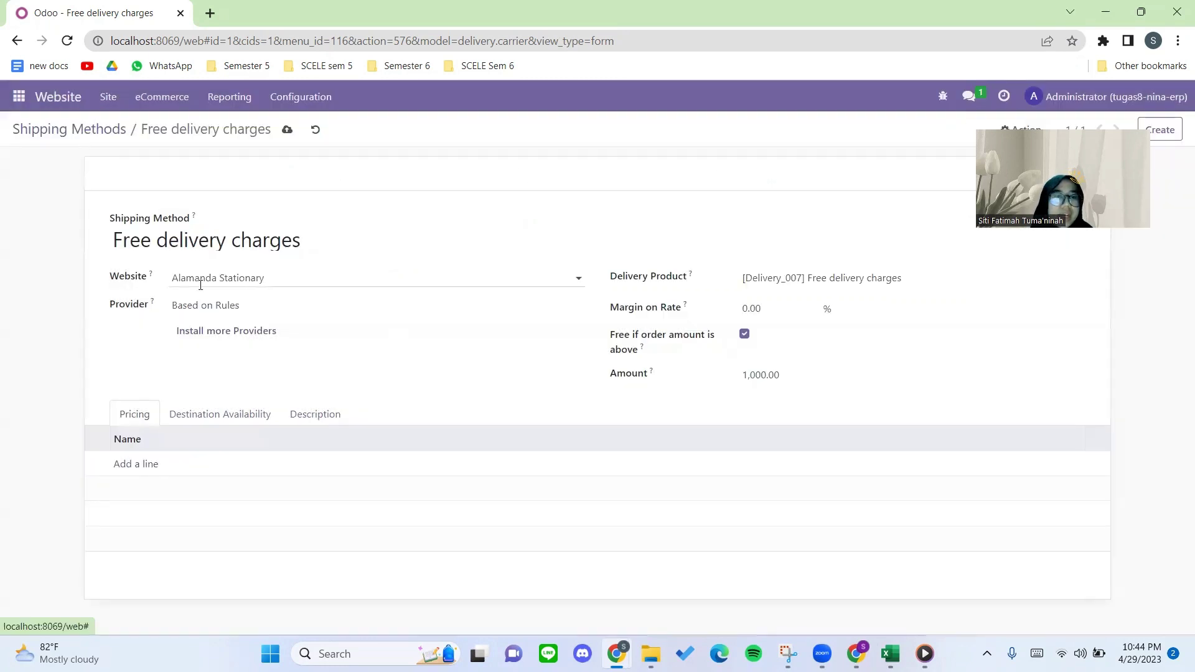
# Switch the provider to Fixed Price, keeping the fixed price at 0.00.
pyautogui.click(206, 305)
pyautogui.click(203, 316)
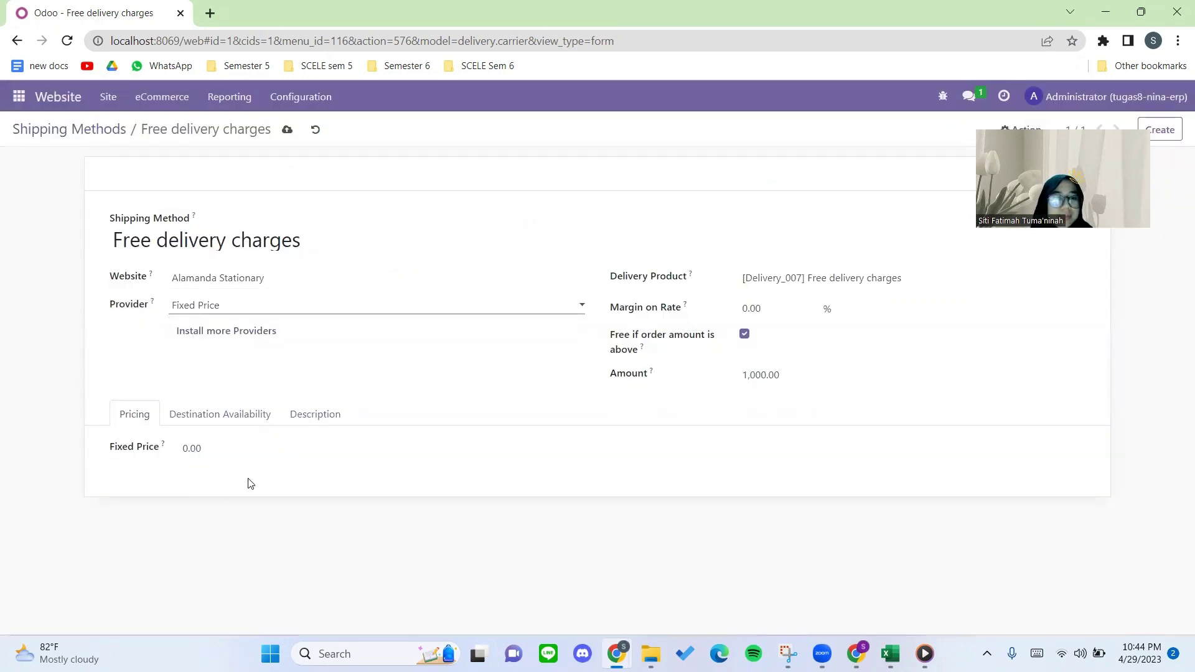
pyautogui.click(227, 448)
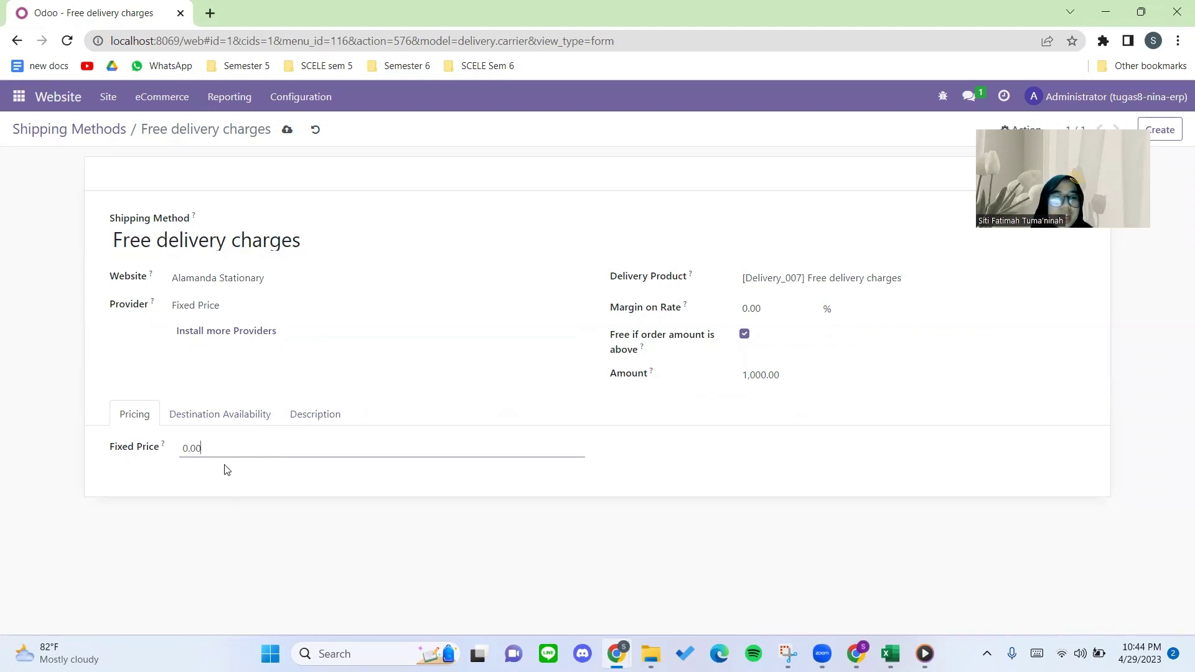
pyautogui.moveTo(222, 446); pyautogui.dragTo(168, 440)
pyautogui.click(260, 479)
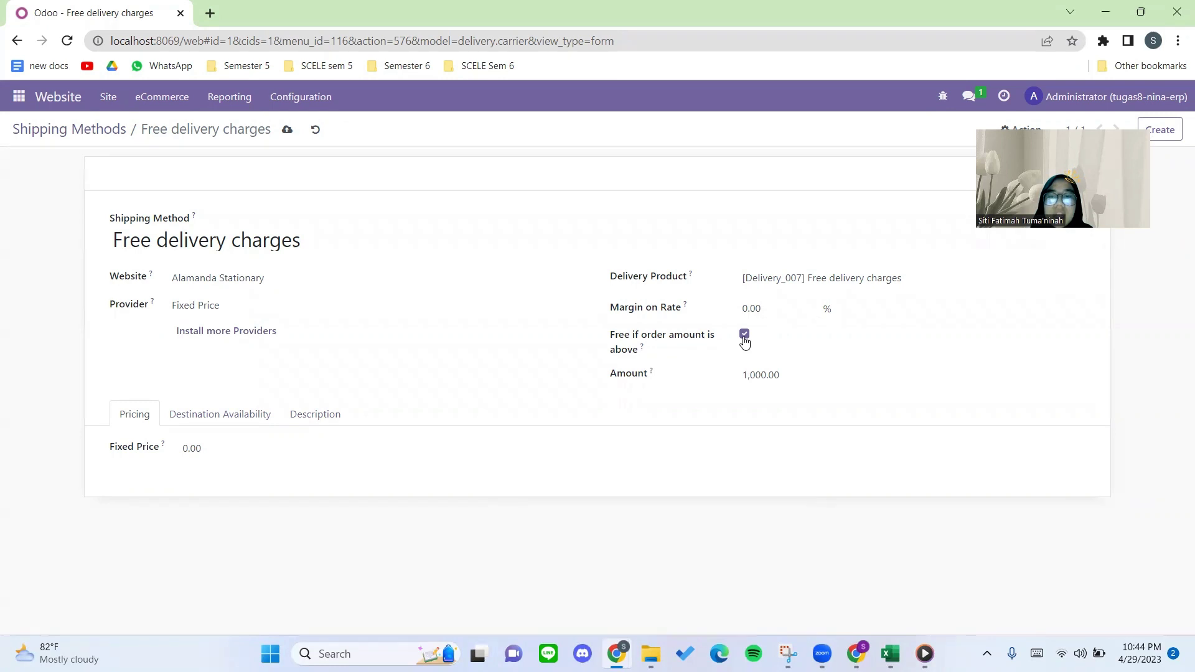
# Uncheck 'Free if order amount is above', save, and return to the Shipping Methods list.
pyautogui.moveTo(655, 353)
pyautogui.mouseDown()
pyautogui.moveTo(607, 339)
pyautogui.moveTo(672, 349)
pyautogui.mouseUp()
pyautogui.click(597, 344)
pyautogui.click(672, 350)
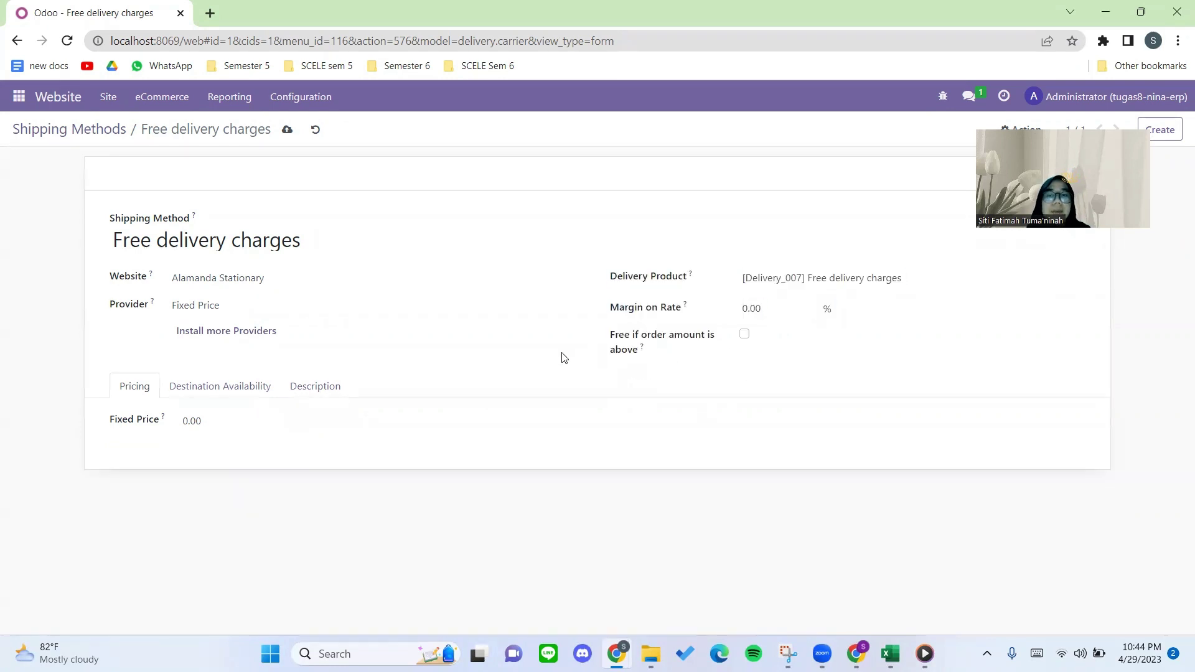
pyautogui.click(744, 335)
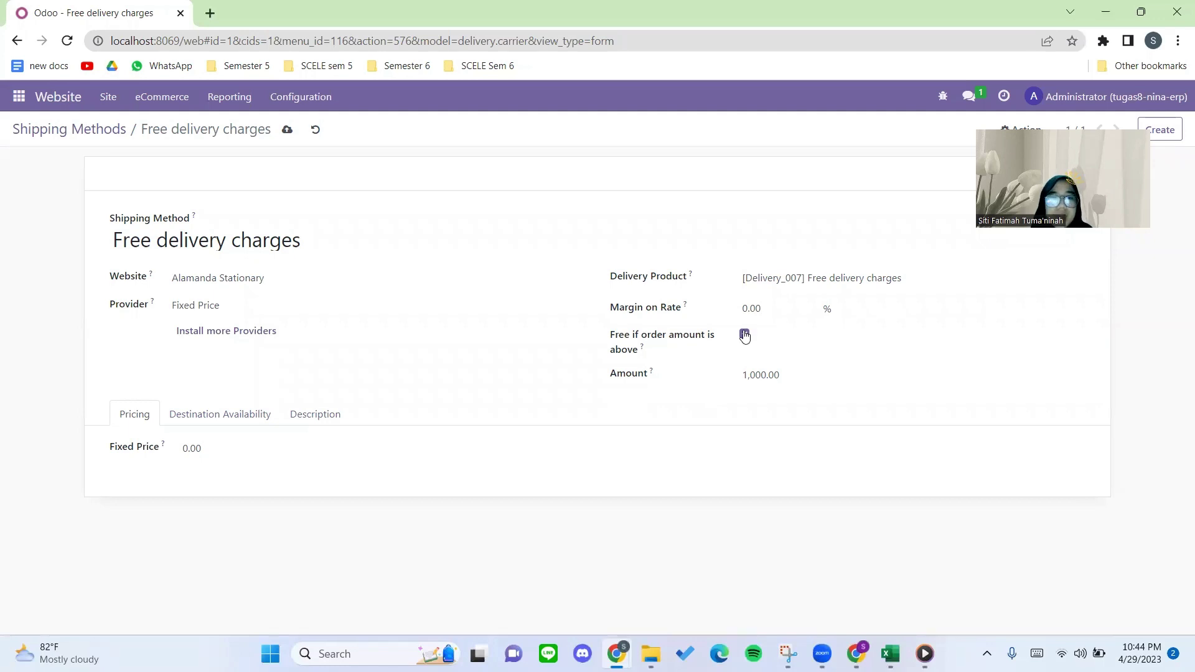
pyautogui.click(744, 335)
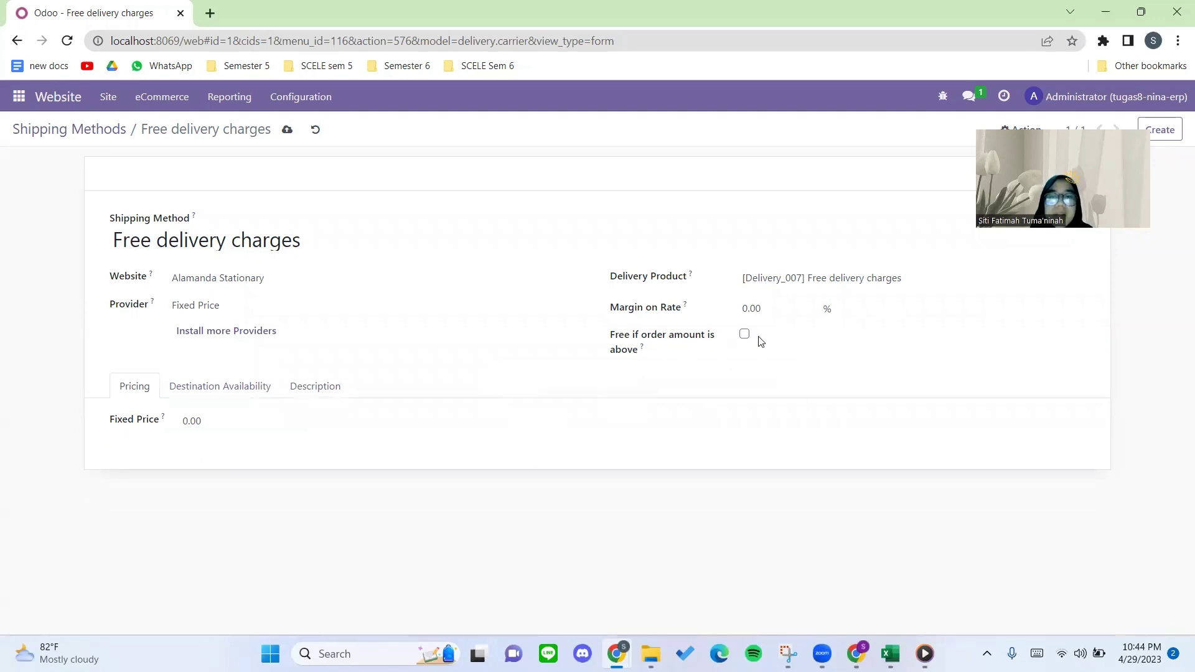
pyautogui.click(745, 336)
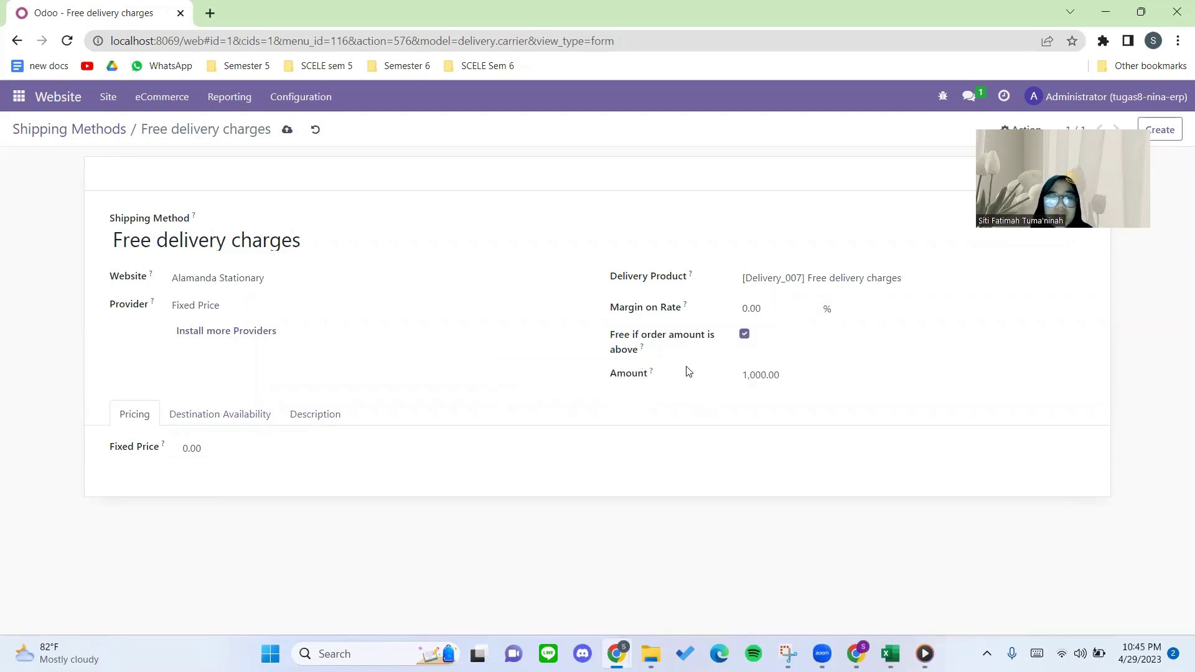
pyautogui.moveTo(608, 339); pyautogui.dragTo(654, 356)
pyautogui.click(744, 334)
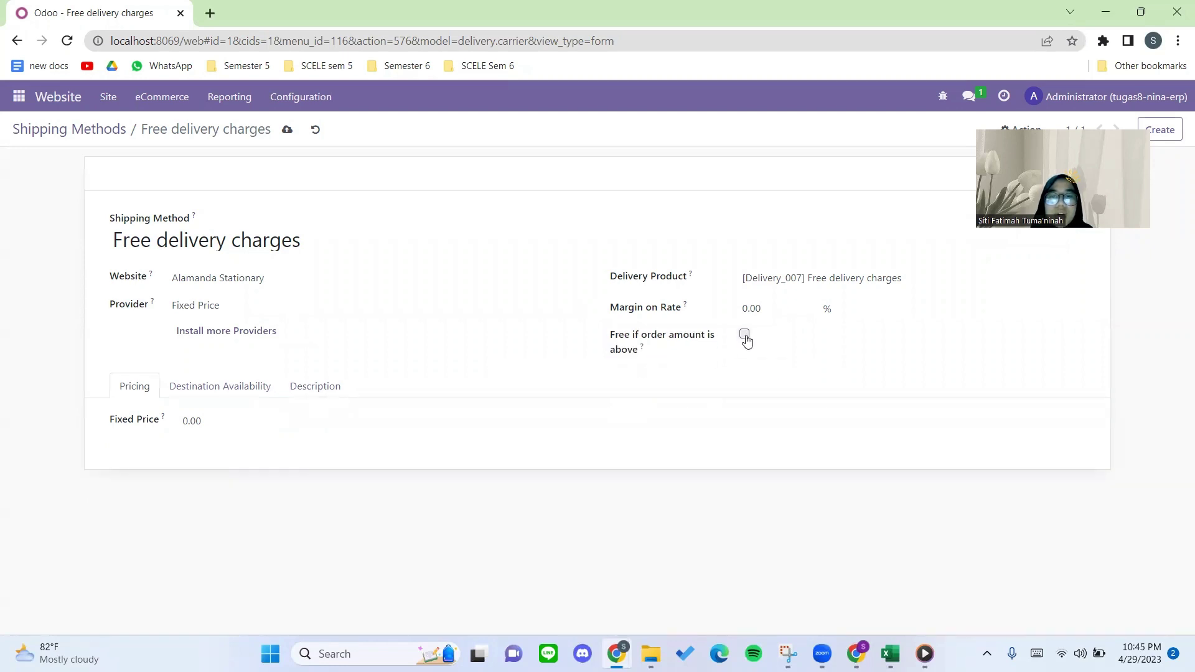
pyautogui.click(744, 334)
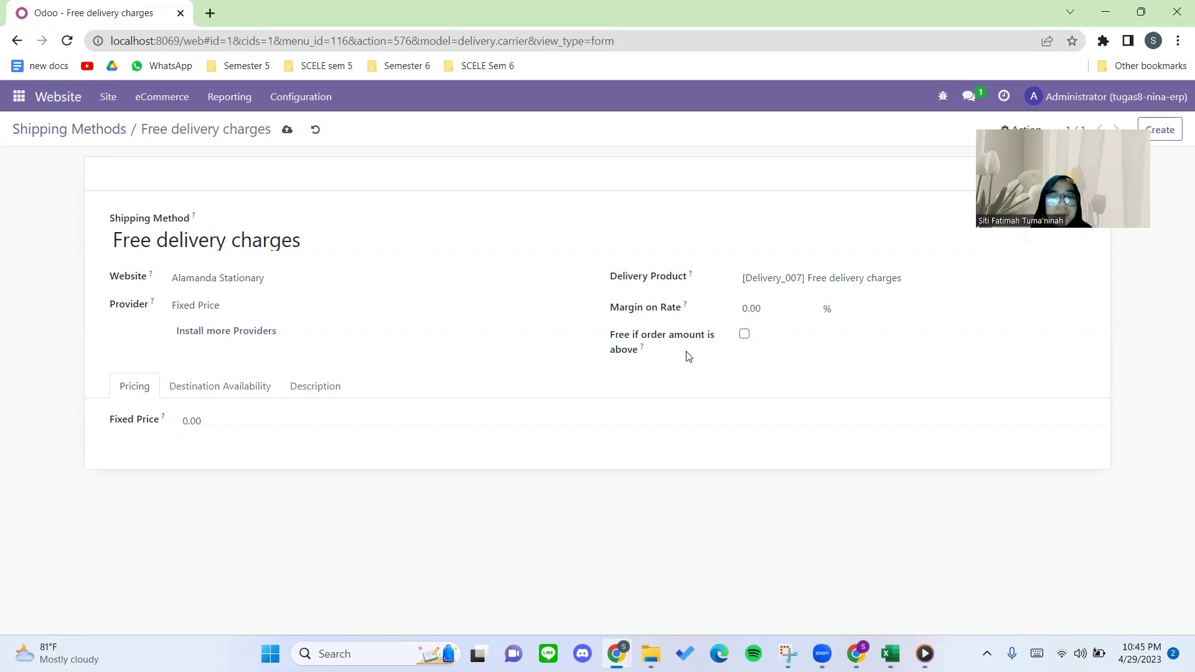
pyautogui.click(287, 136)
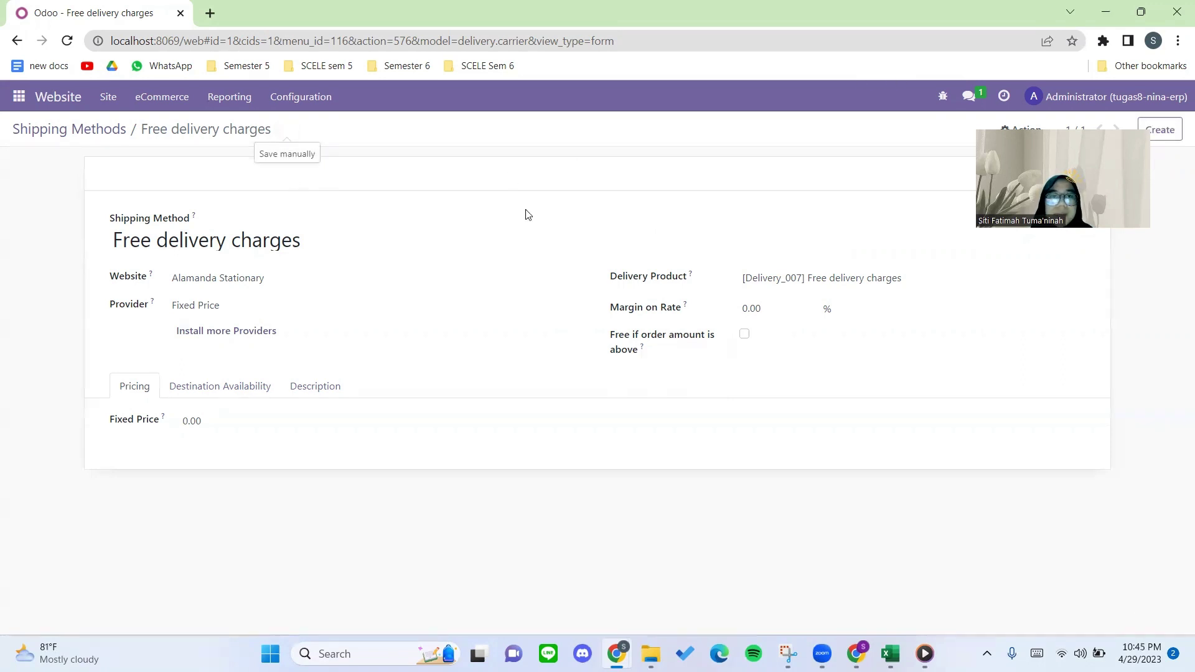
pyautogui.click(97, 126)
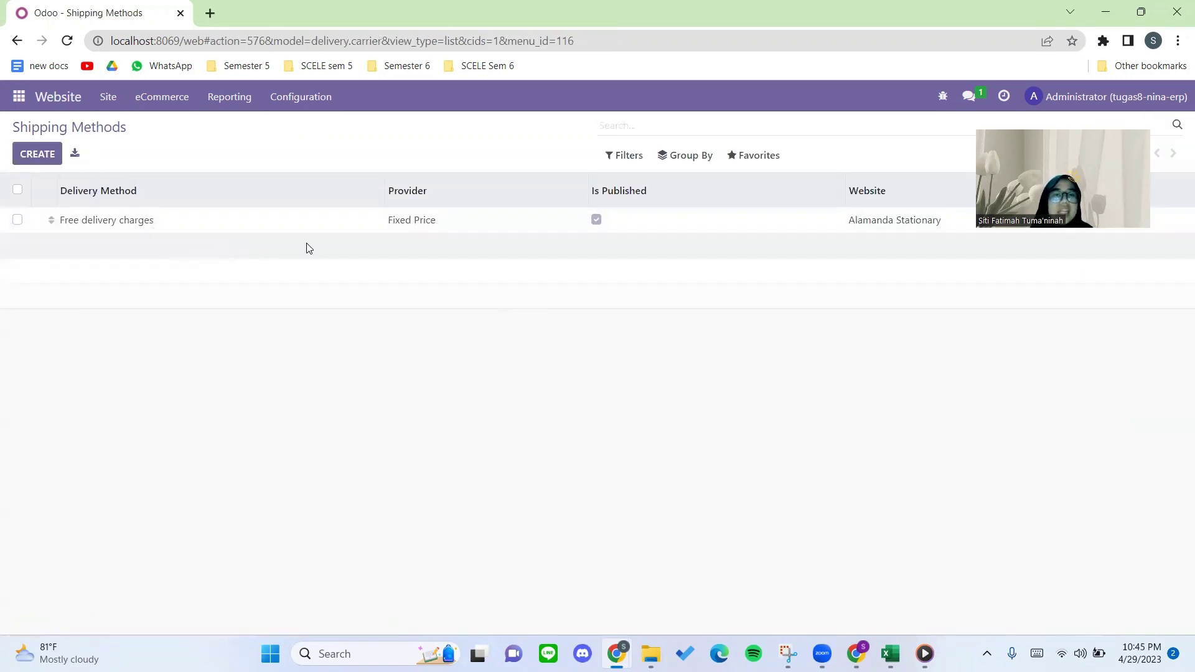
# Go to Configuration > Payment Providers and open the Wire Transfer provider.
pyautogui.click(305, 100)
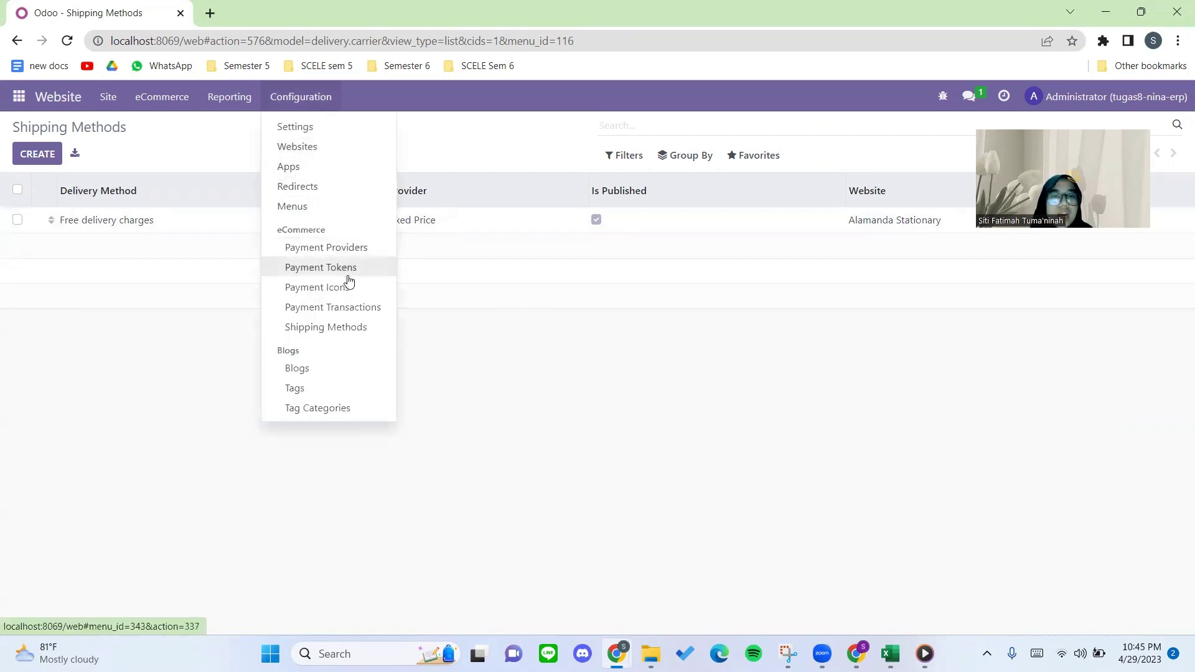
pyautogui.click(360, 247)
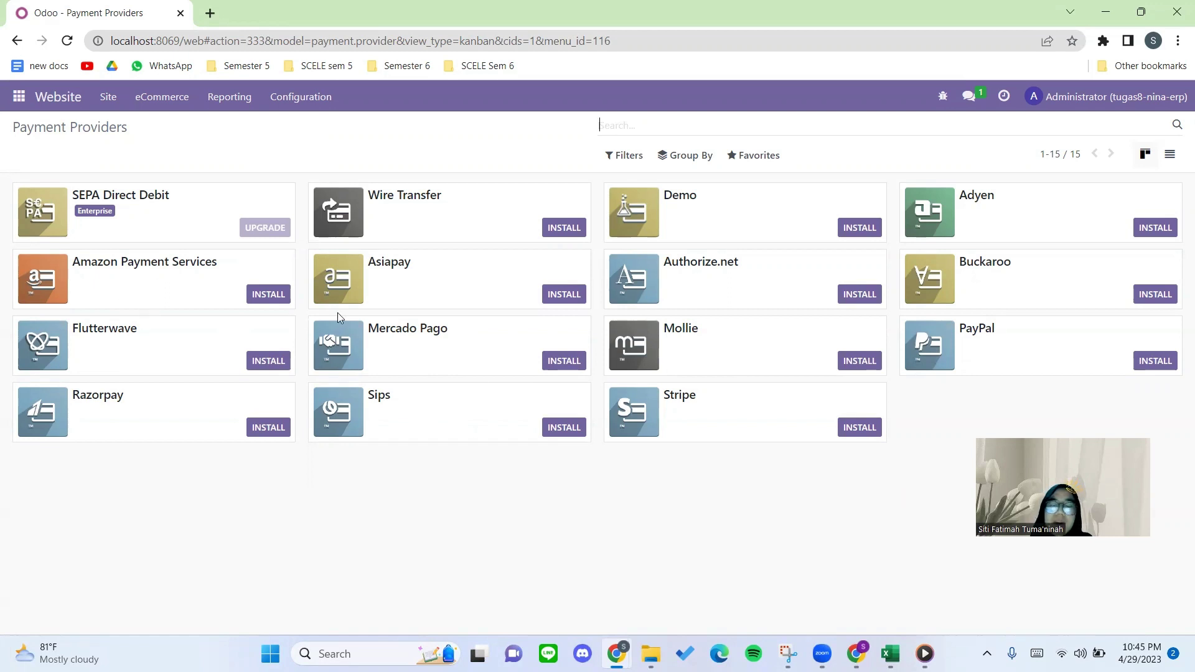
pyautogui.click(409, 213)
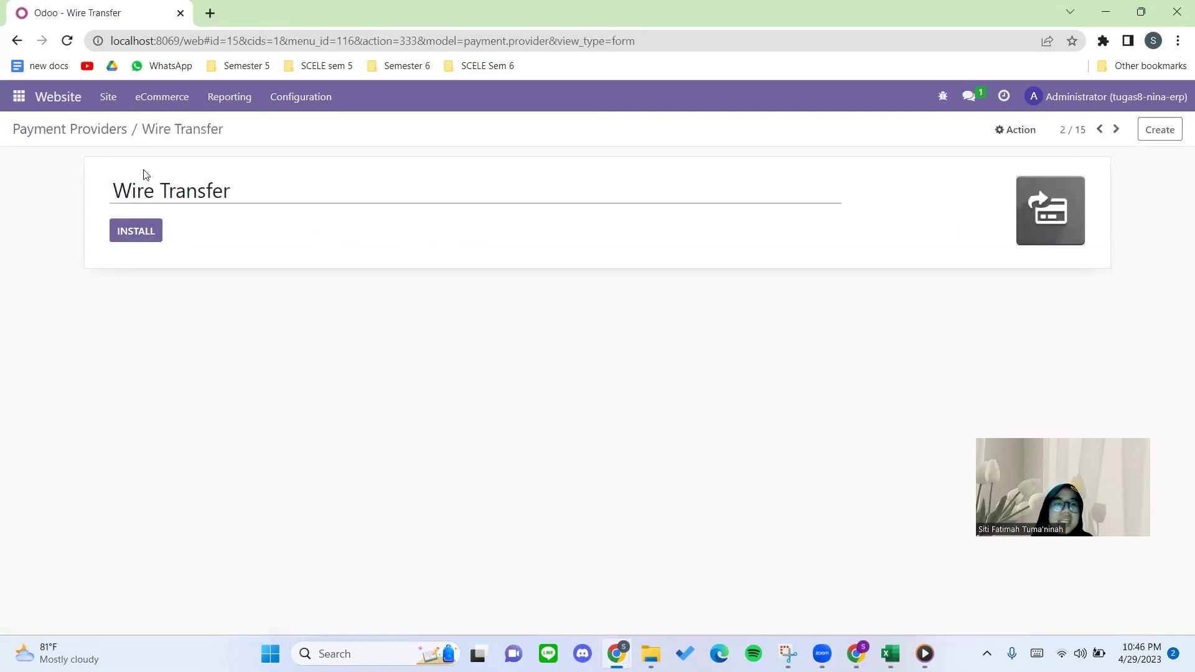
# Install the Wire Transfer payment provider from the Payment Providers overview.
pyautogui.click(110, 132)
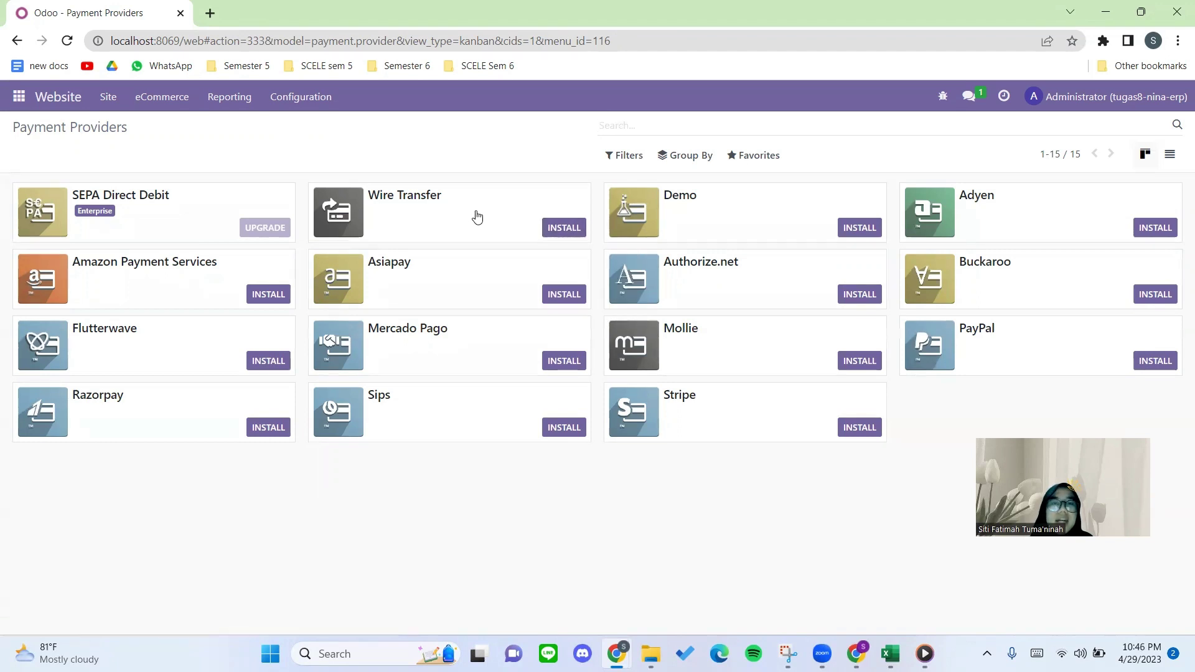
pyautogui.click(548, 230)
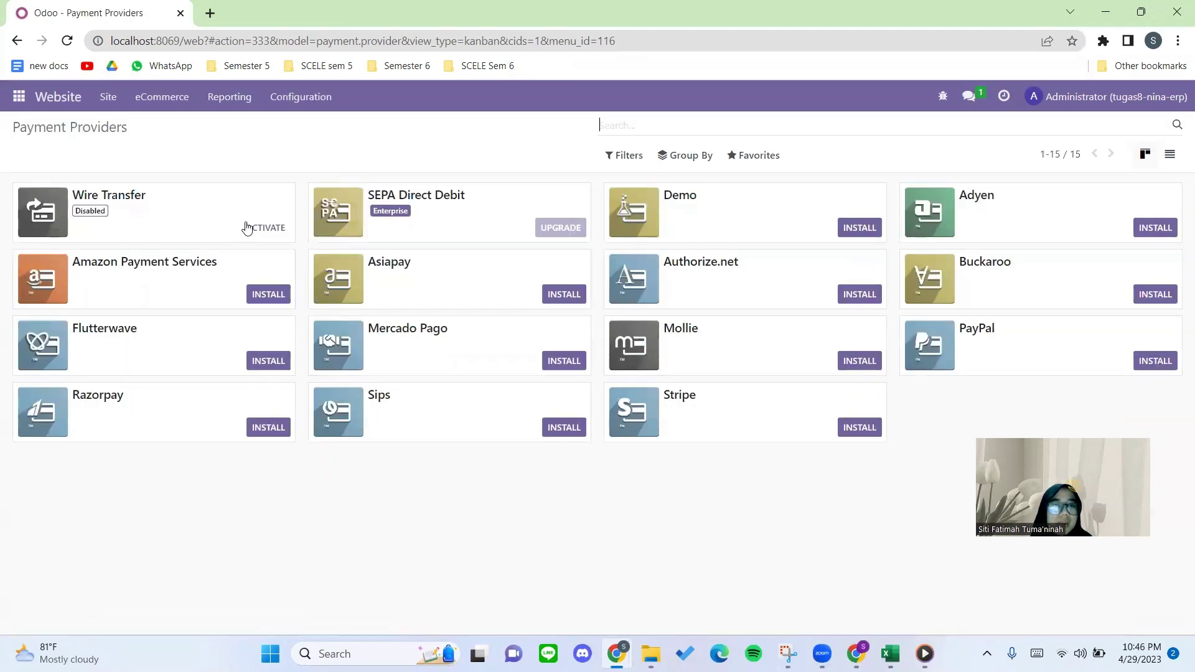
pyautogui.click(309, 98)
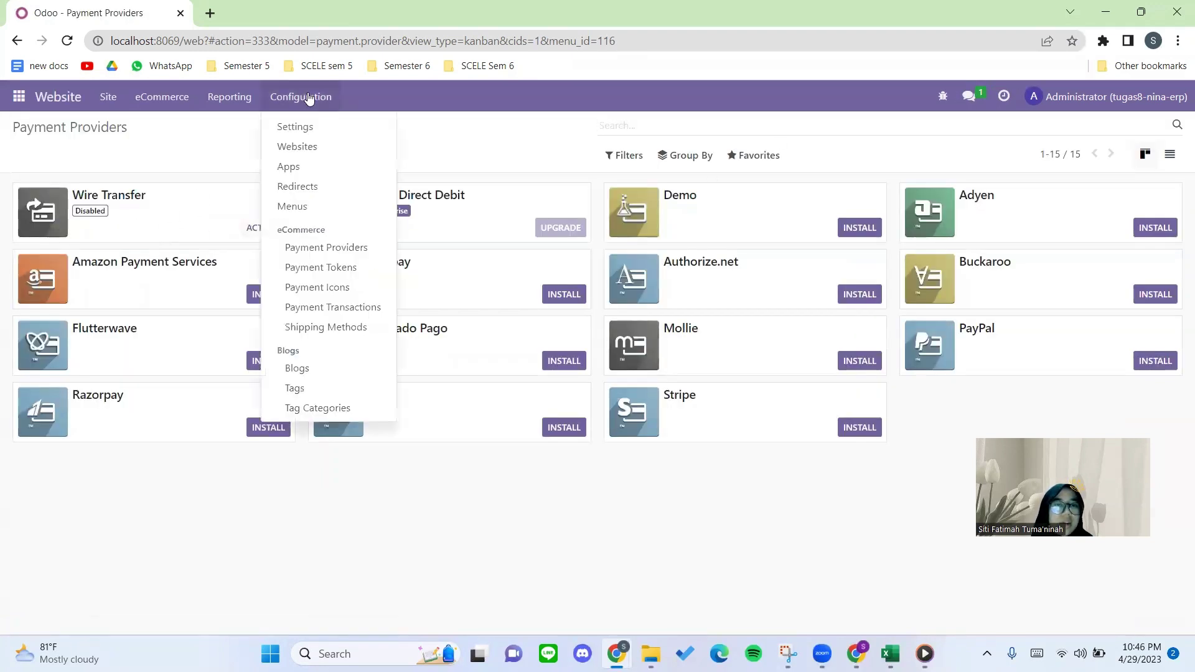
# Set the Wire Transfer provider's state to Enabled and begin editing its Displayed as label.
pyautogui.click(161, 235)
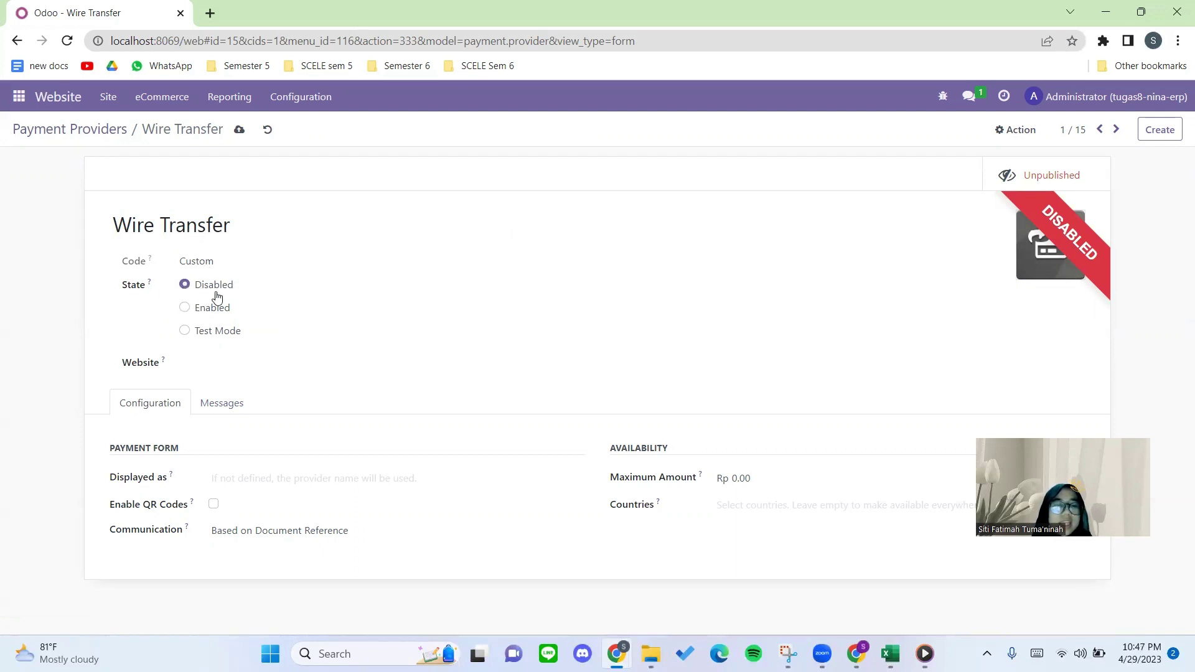
pyautogui.click(206, 310)
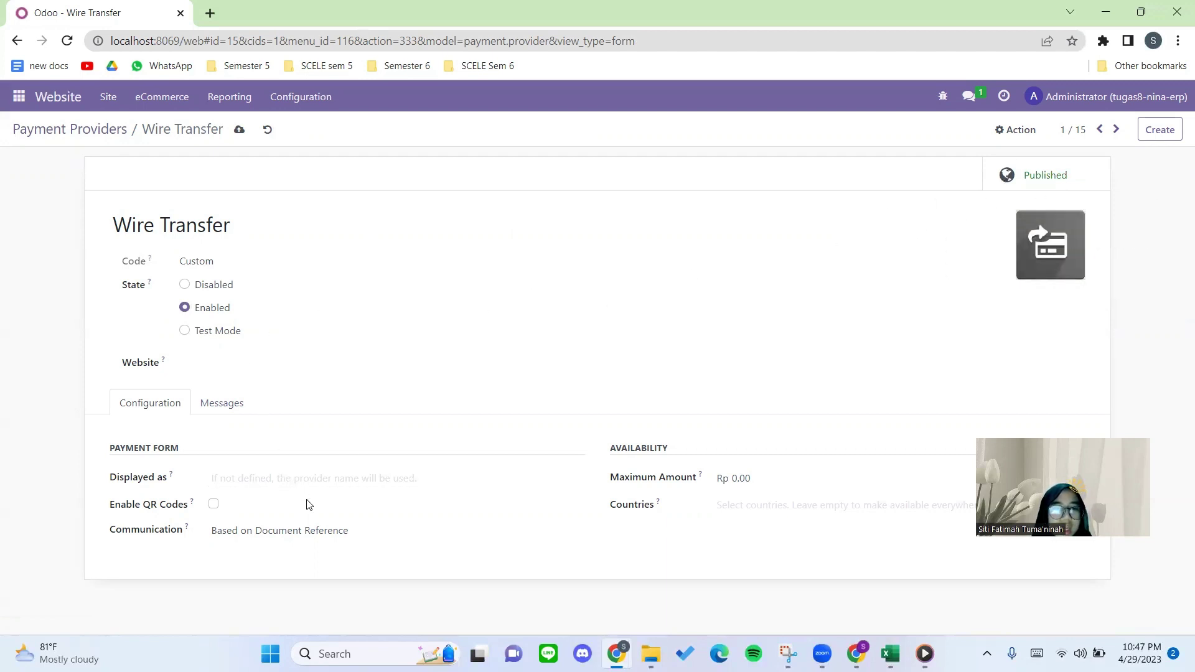
pyautogui.click(305, 483)
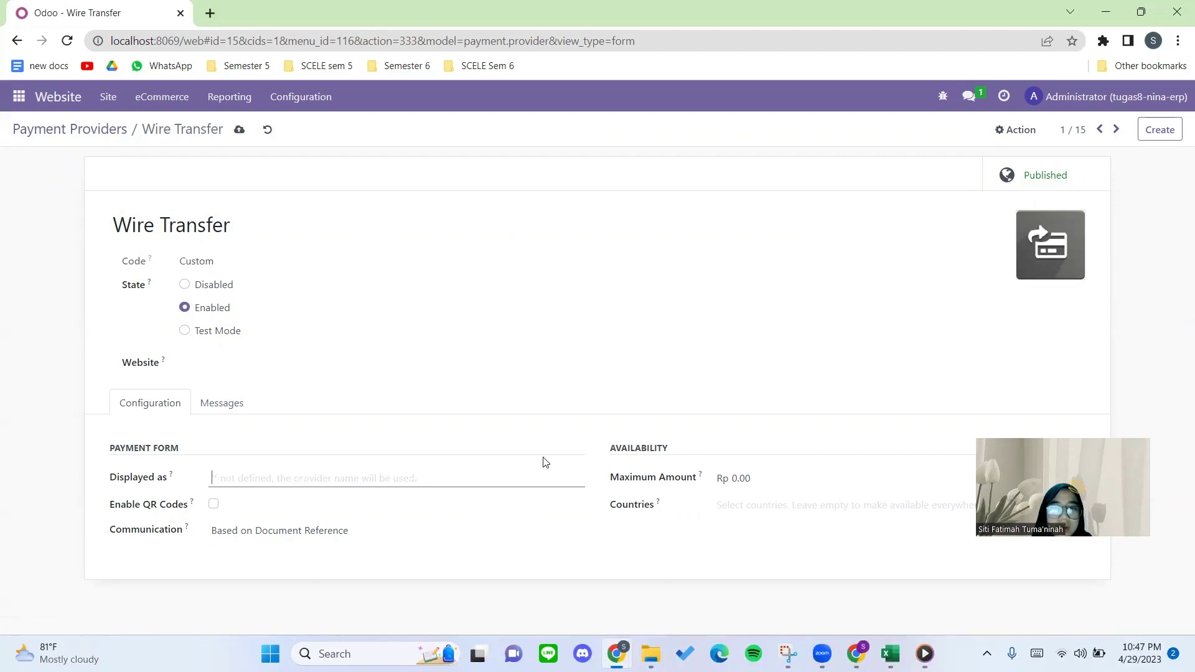
# Assign the Wire Transfer provider to the Alamanda Stationary website.
pyautogui.click(223, 401)
pyautogui.click(222, 370)
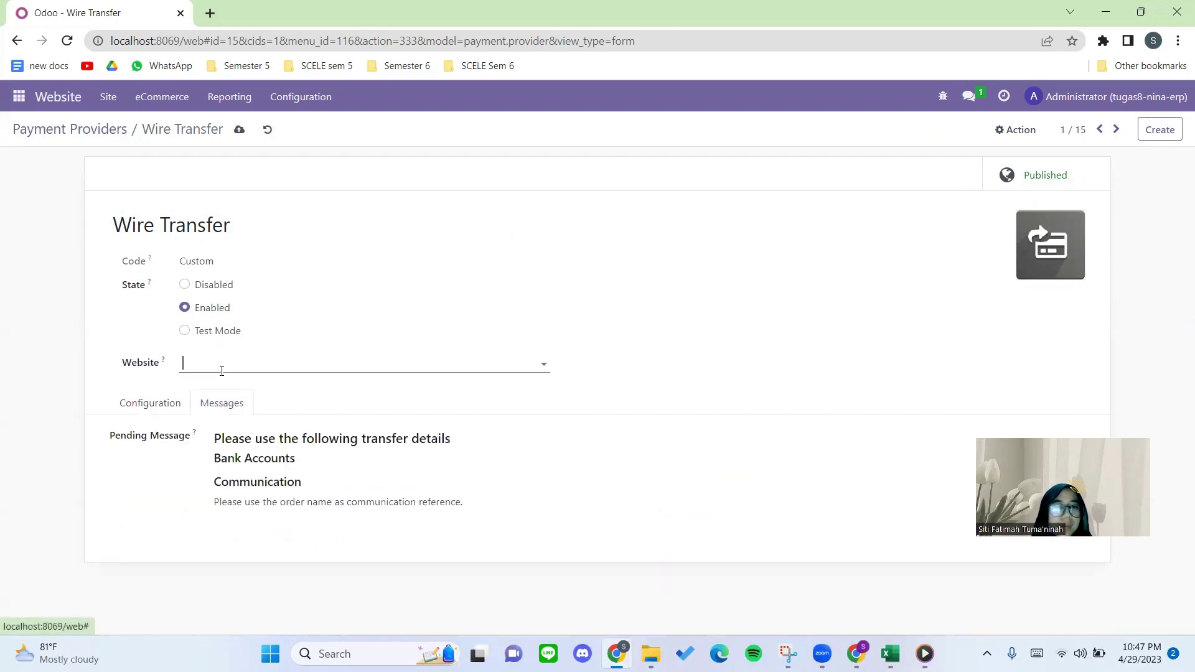
pyautogui.click(242, 389)
pyautogui.click(306, 470)
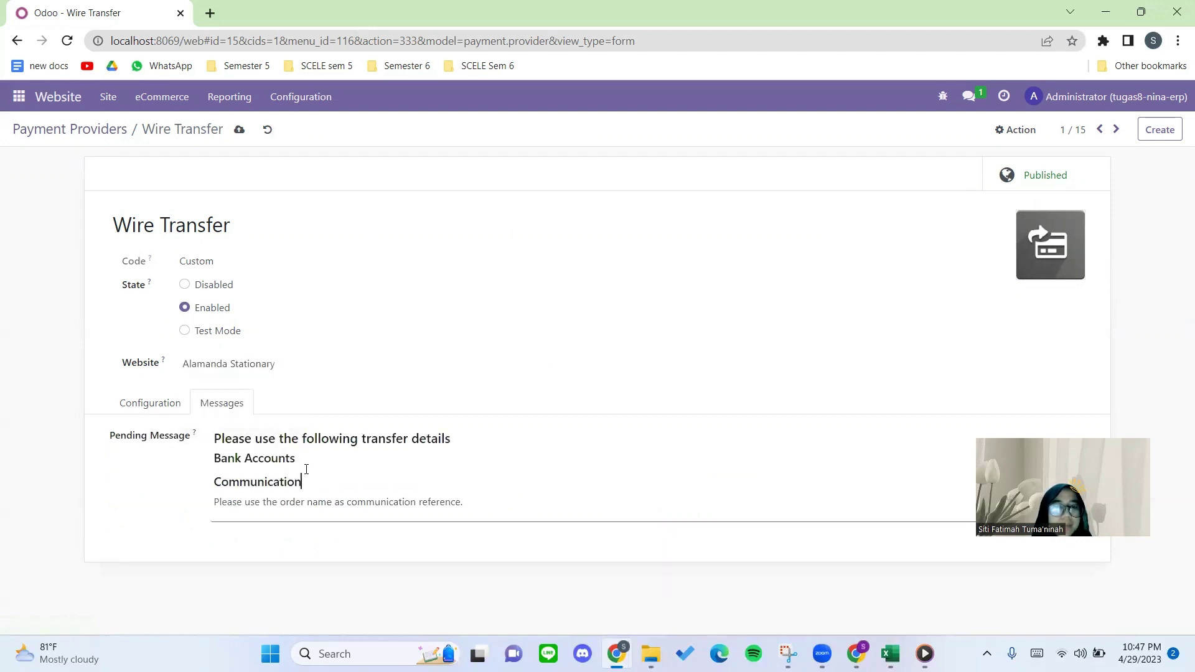
pyautogui.moveTo(252, 443); pyautogui.dragTo(222, 445)
pyautogui.click(354, 449)
pyautogui.click(247, 459)
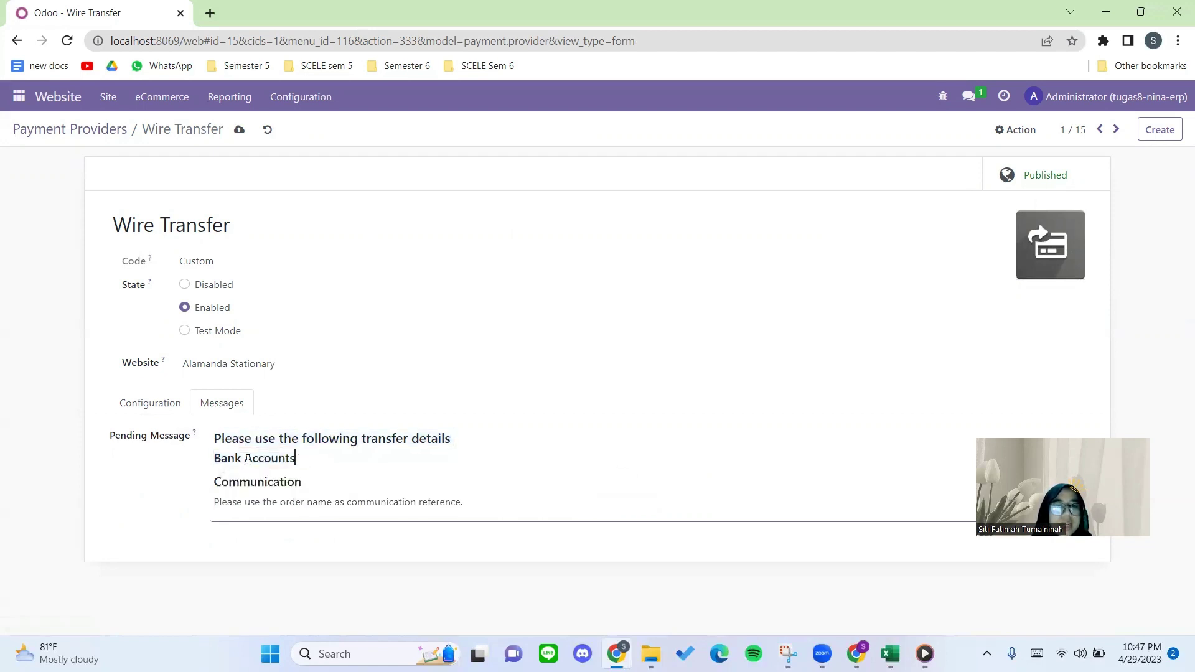
pyautogui.press('Return')
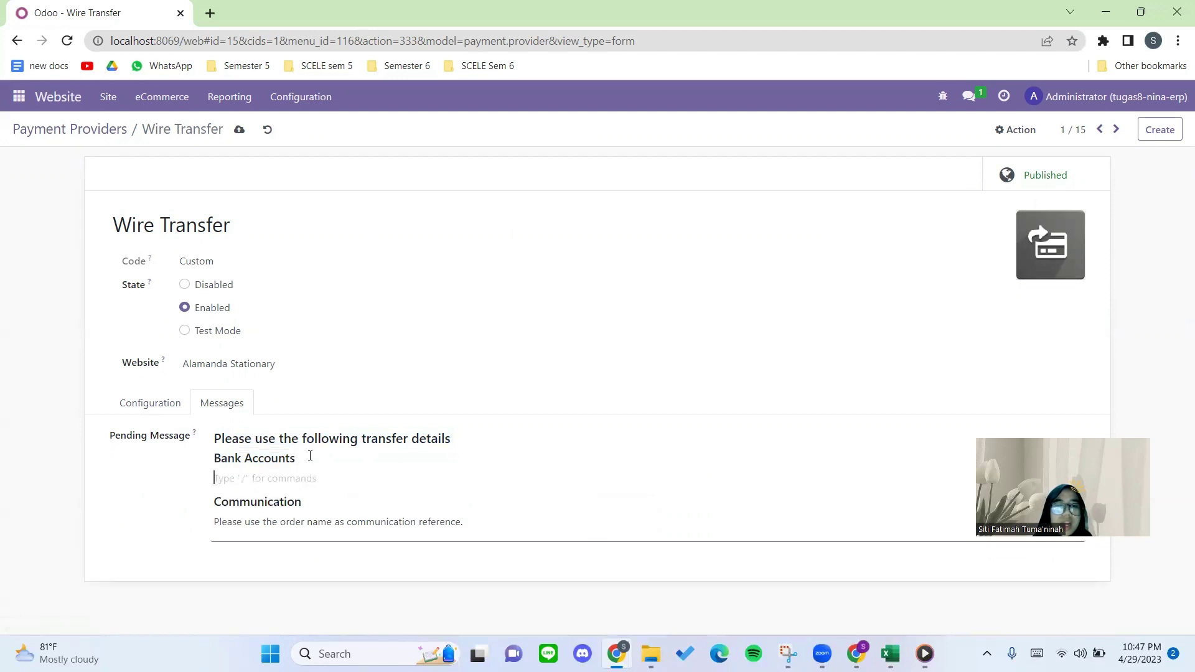
pyautogui.write('/')
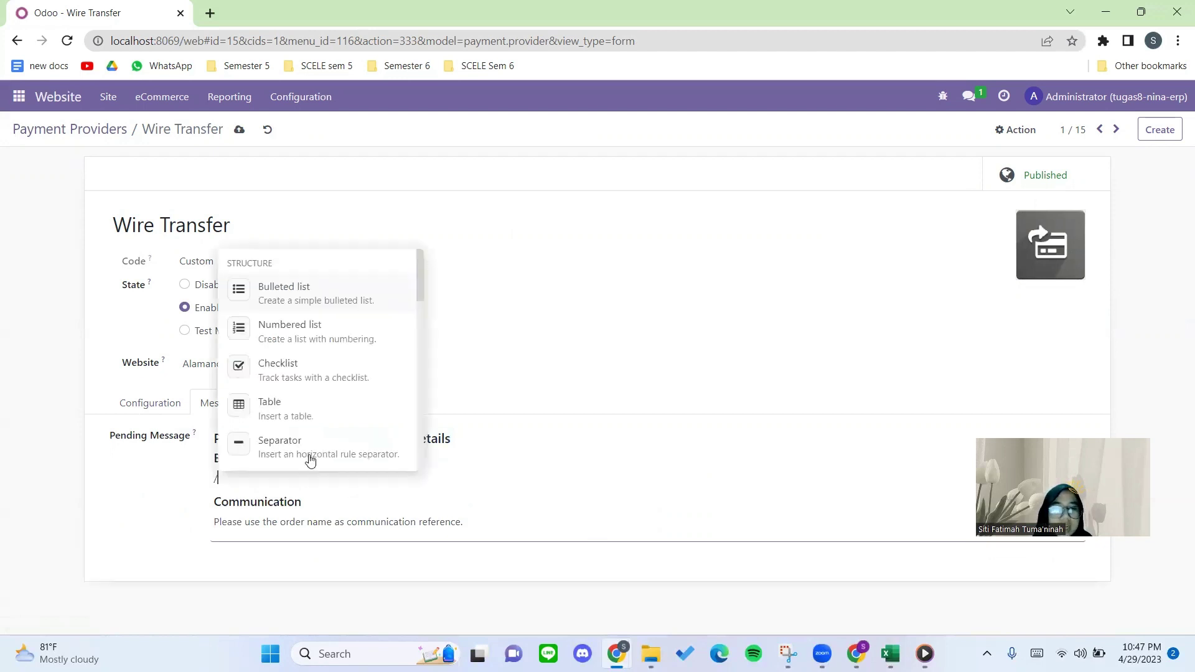
pyautogui.click(290, 305)
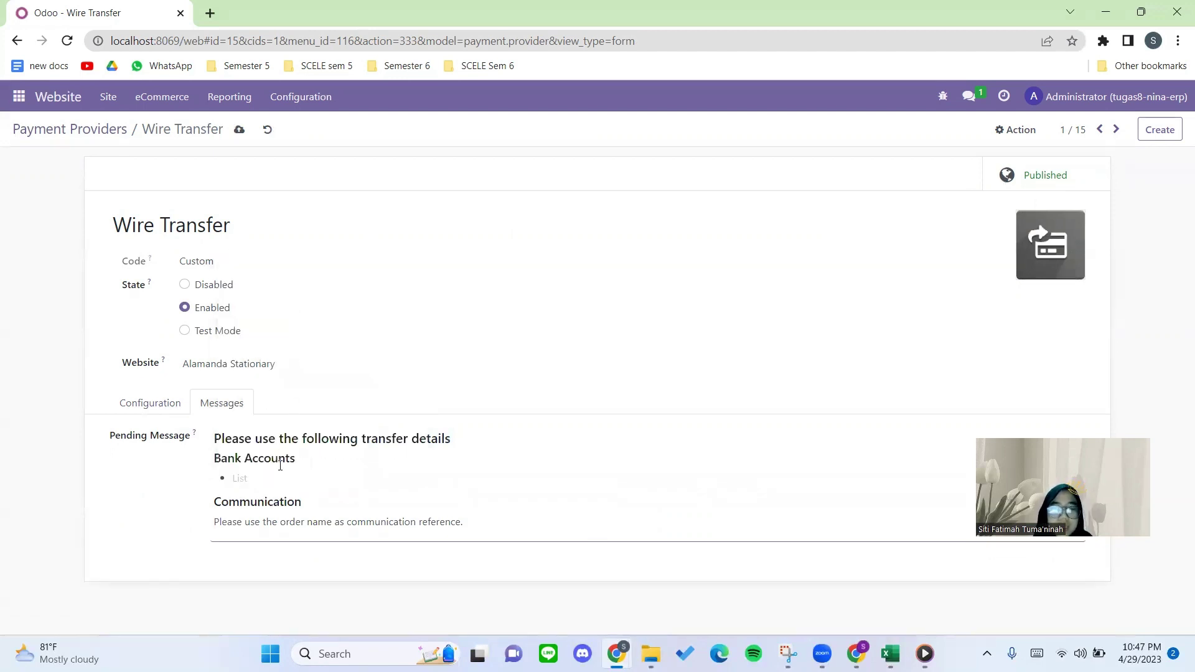
pyautogui.write('Bank BNI')
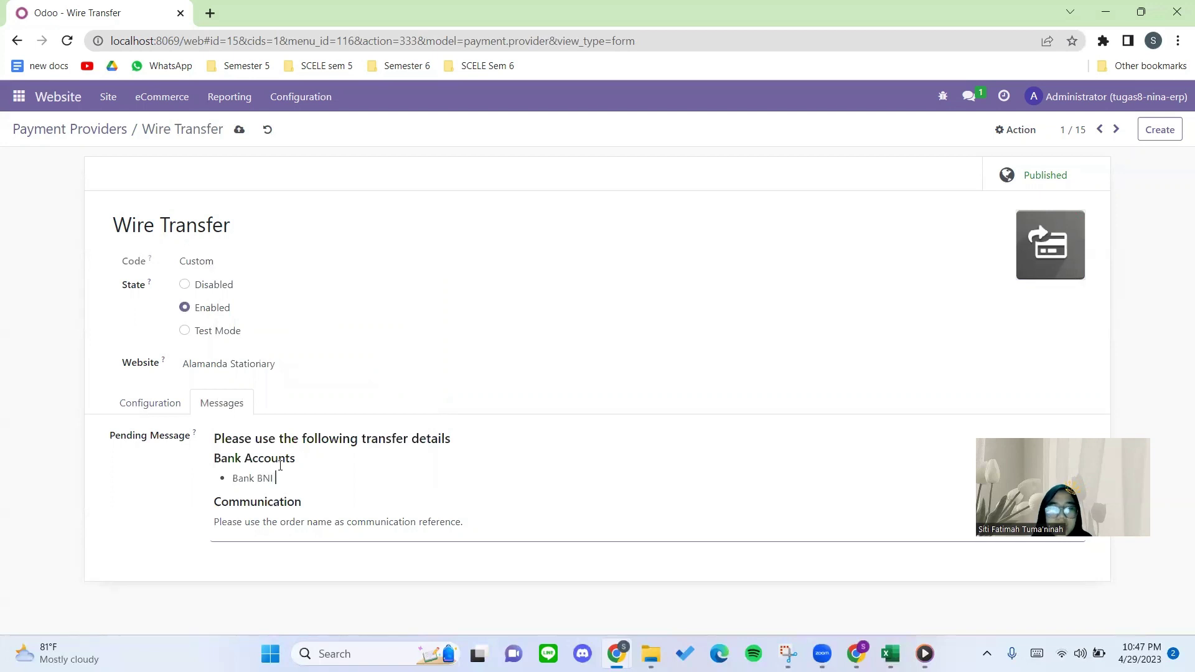
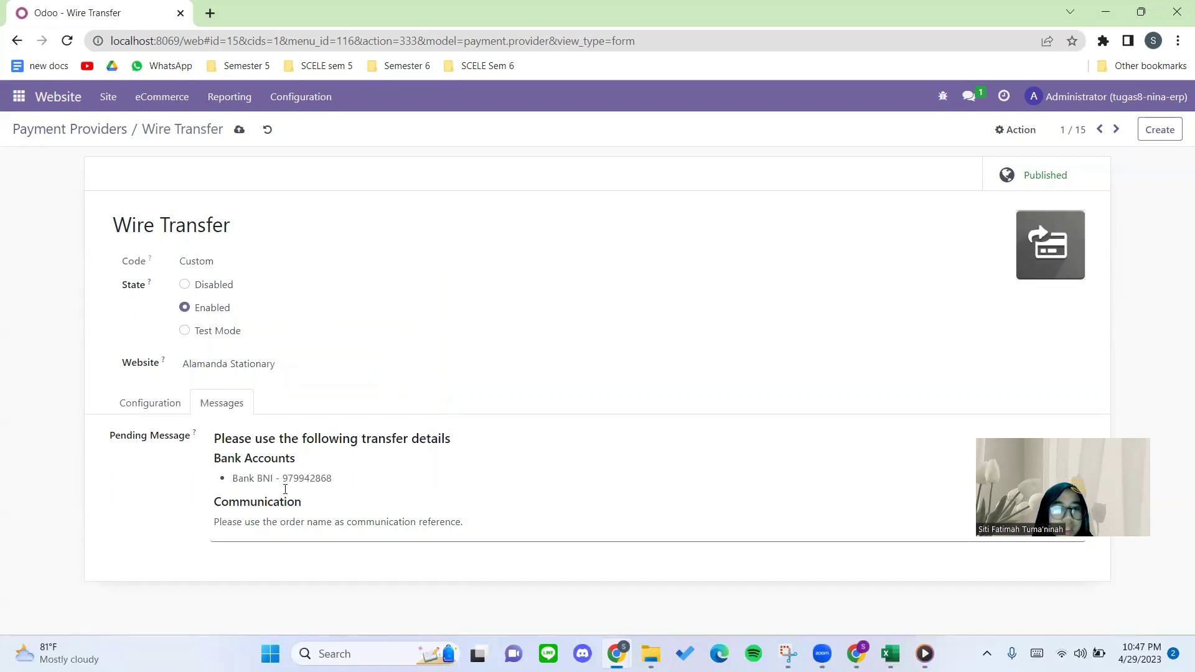
# Review the pending message's communication instruction, transfer details and Bank Accounts lines.
pyautogui.click(304, 502)
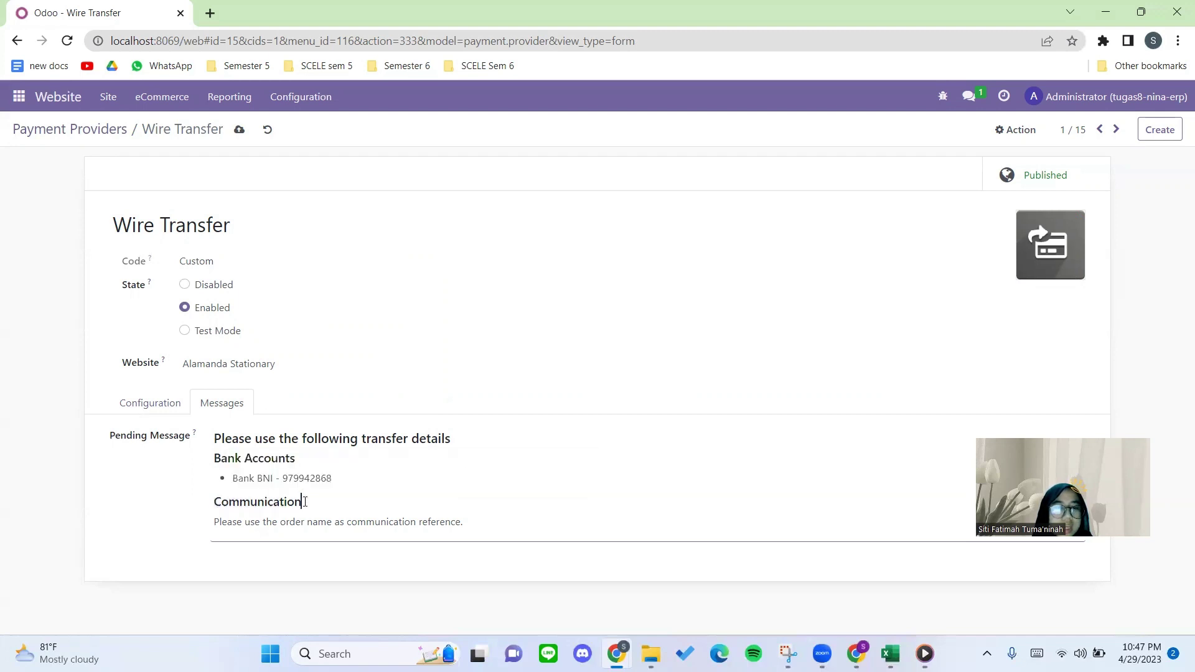
pyautogui.moveTo(346, 522); pyautogui.dragTo(455, 534)
pyautogui.click(267, 521)
pyautogui.click(465, 528)
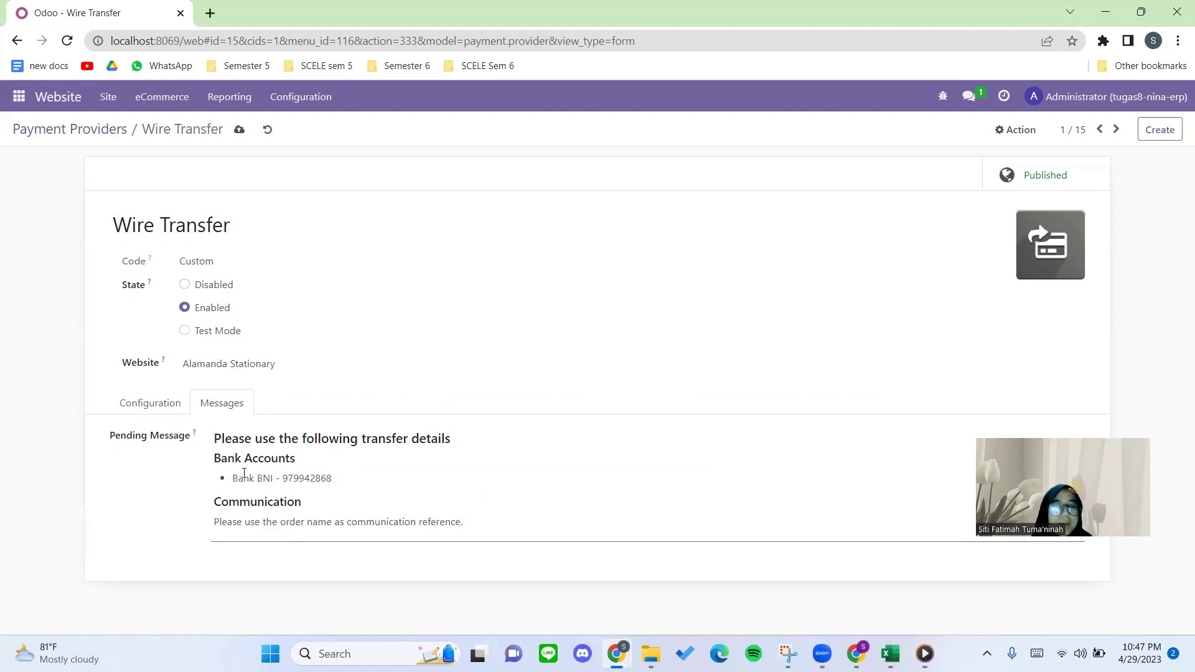
pyautogui.moveTo(214, 437); pyautogui.dragTo(325, 476)
pyautogui.click(294, 447)
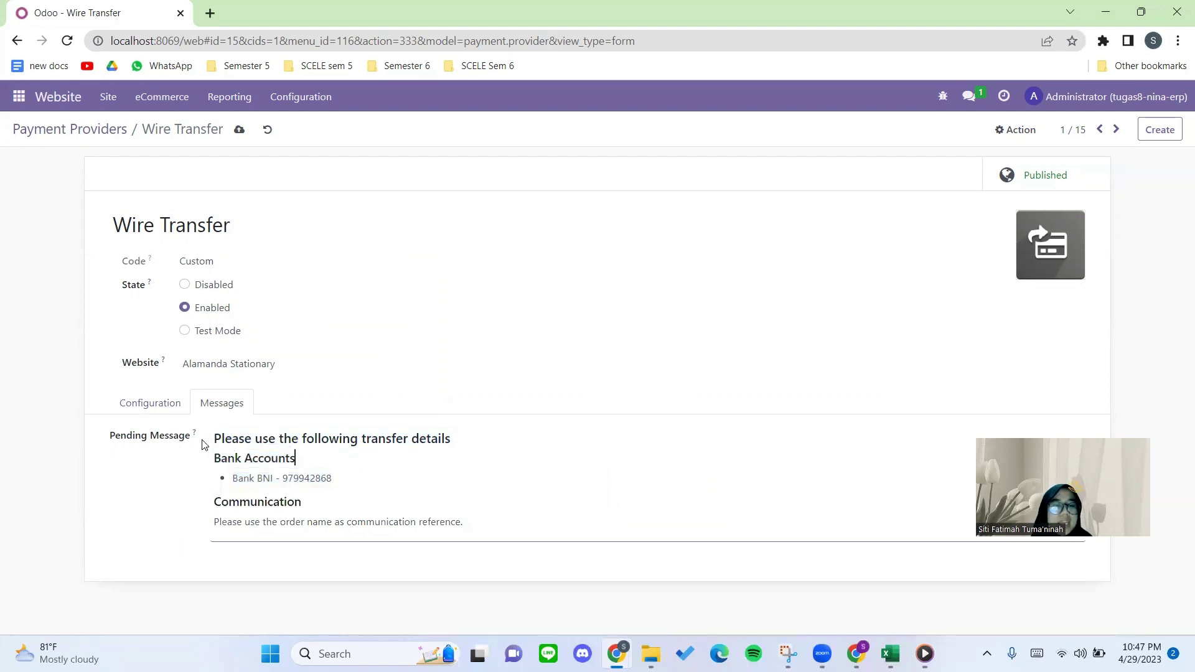
pyautogui.moveTo(342, 475); pyautogui.dragTo(214, 436)
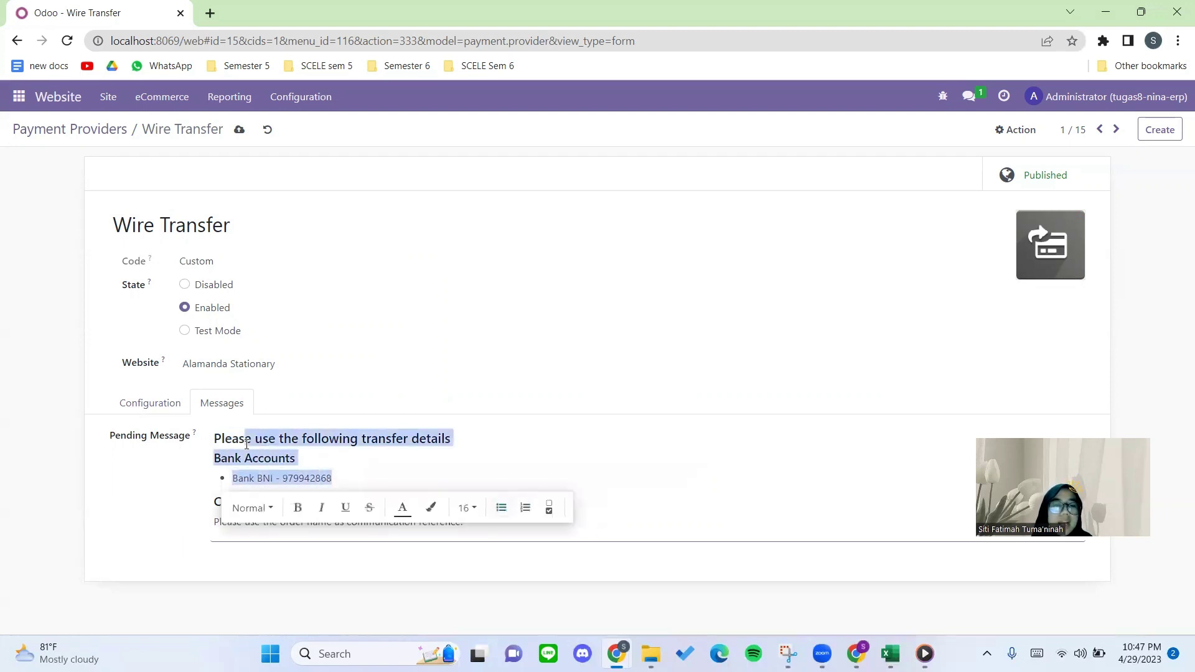
pyautogui.click(313, 440)
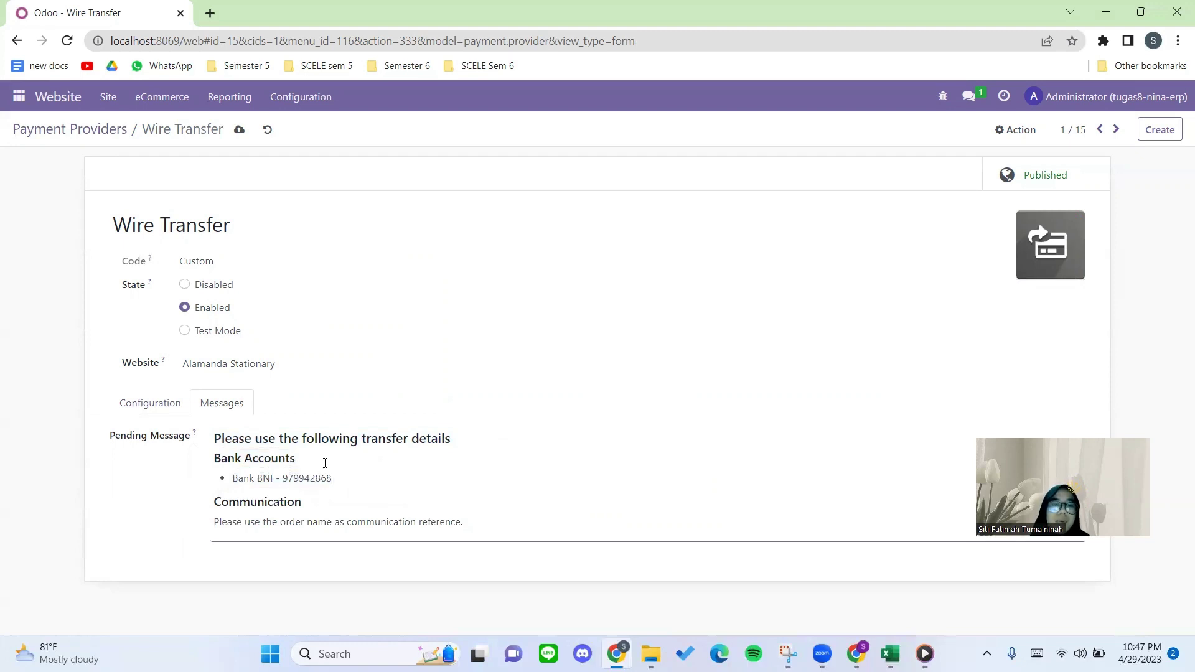
pyautogui.moveTo(344, 477); pyautogui.dragTo(198, 437)
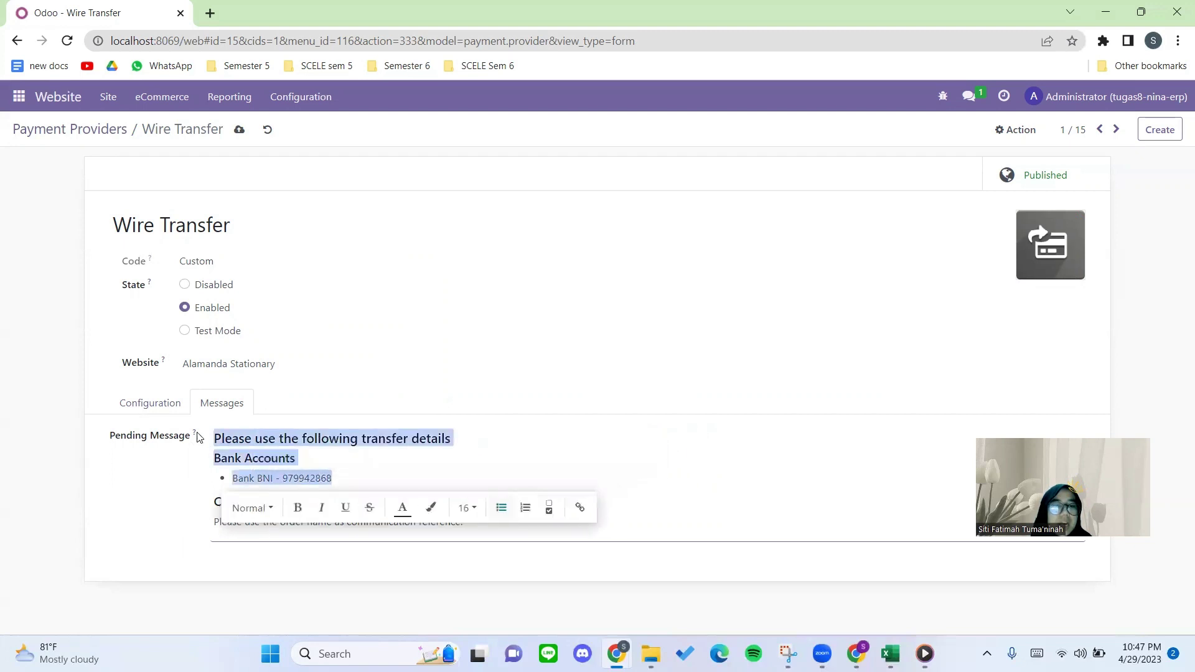
pyautogui.click(224, 439)
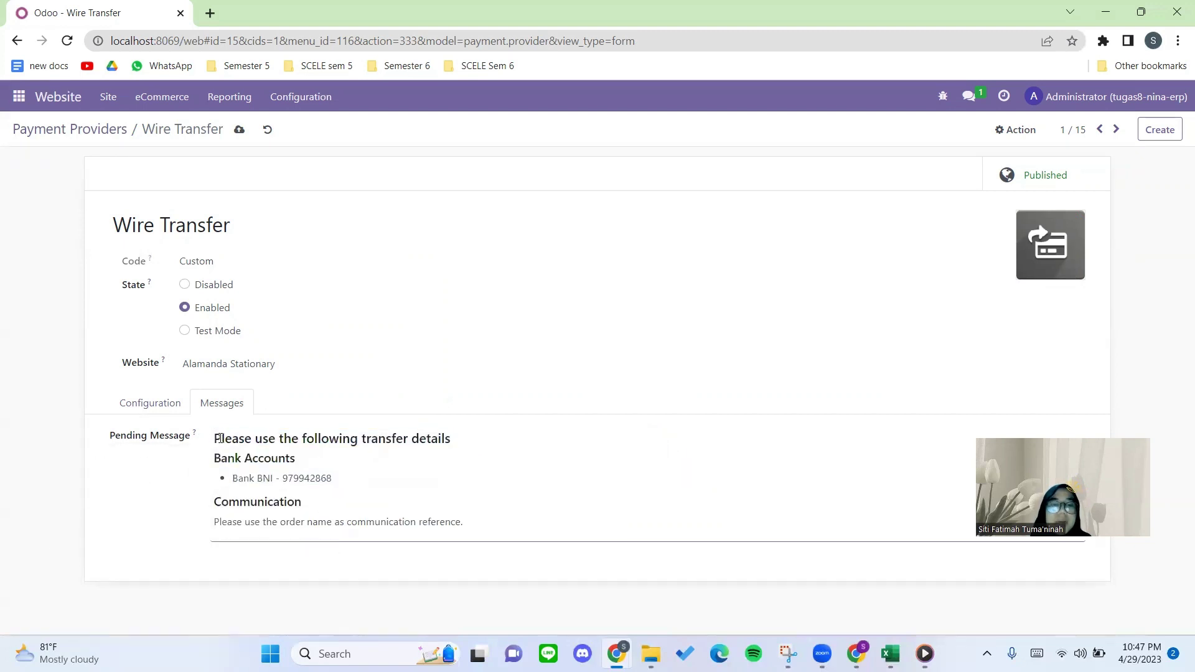
pyautogui.moveTo(215, 439); pyautogui.dragTo(210, 464)
pyautogui.click(332, 457)
pyautogui.click(208, 442)
pyautogui.click(315, 461)
pyautogui.click(310, 461)
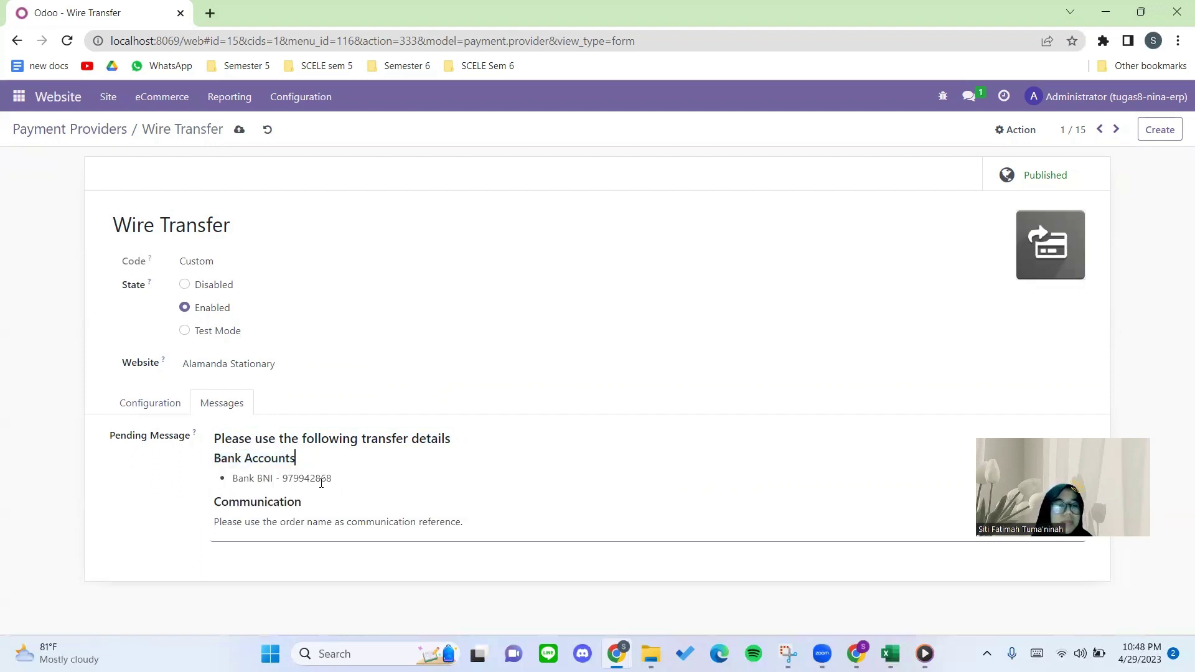
# Save Wire Transfer, return to the Payment Providers list, and check the Configuration menu.
pyautogui.click(239, 132)
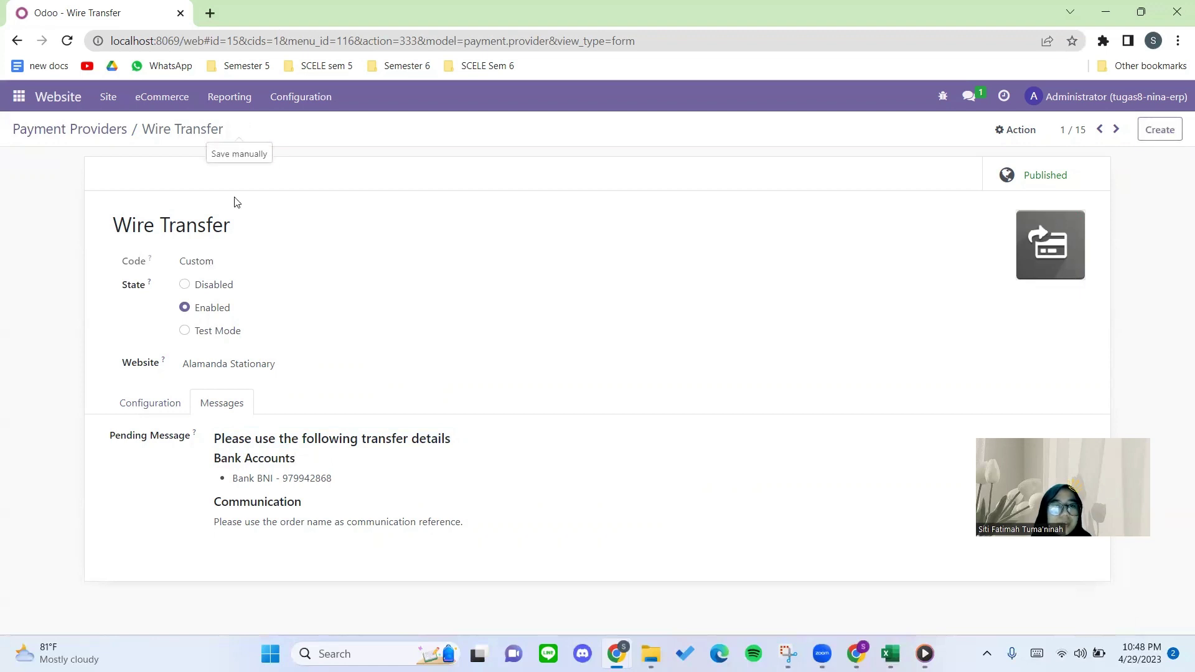
pyautogui.click(97, 132)
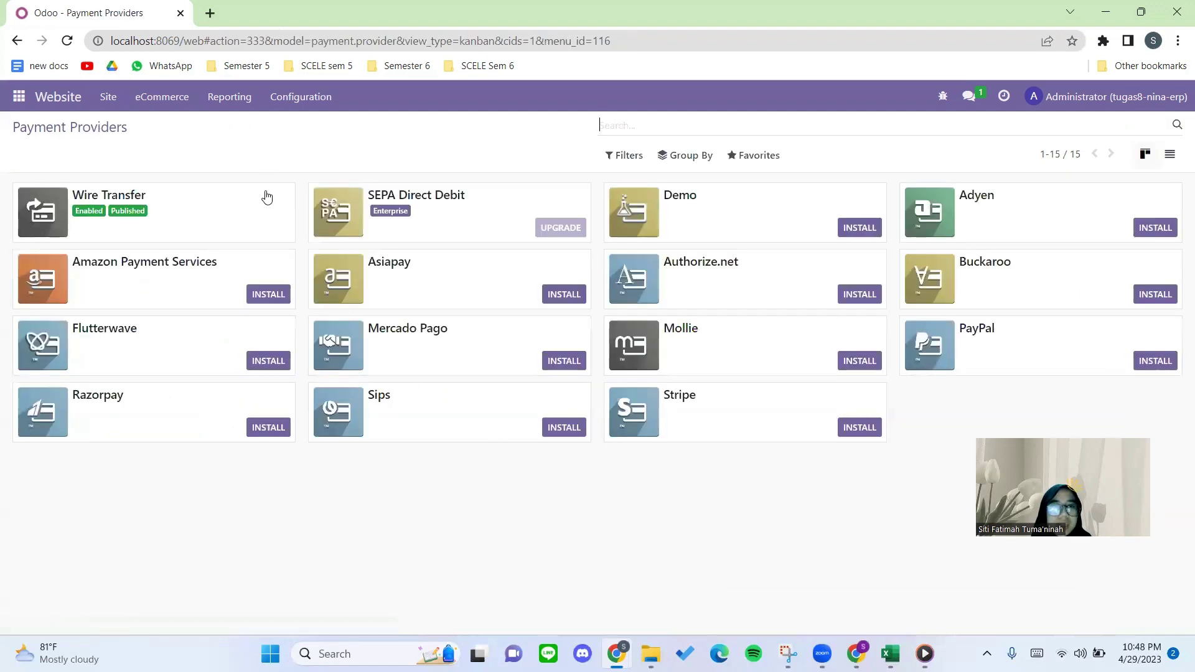
pyautogui.click(295, 107)
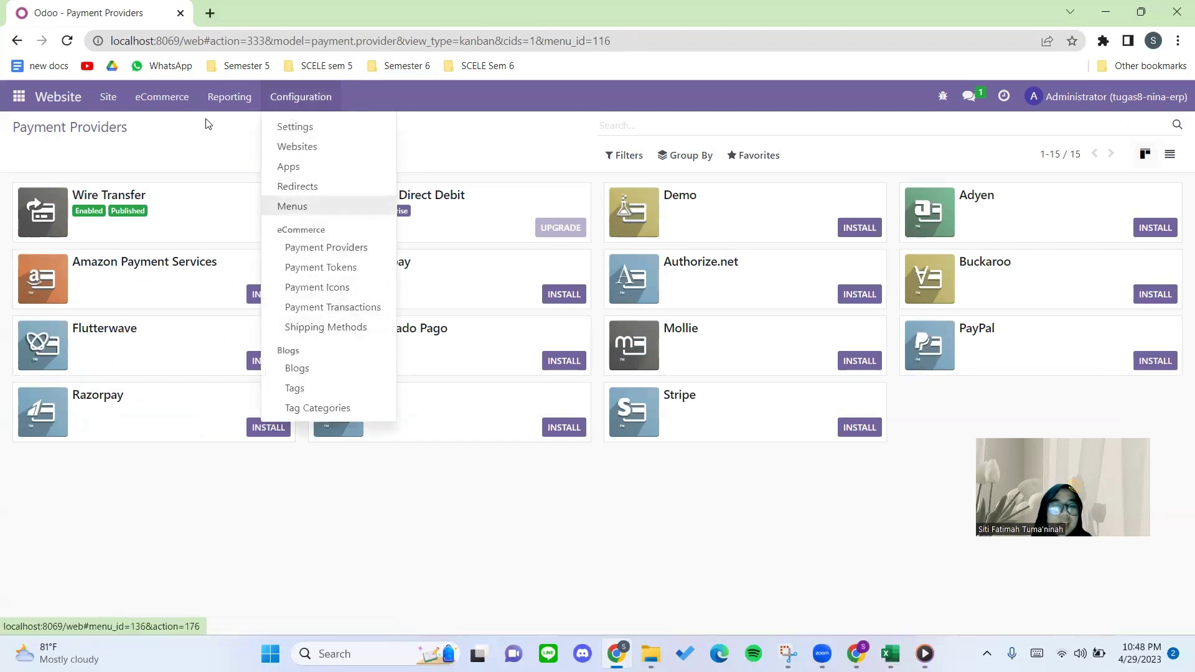
pyautogui.click(204, 177)
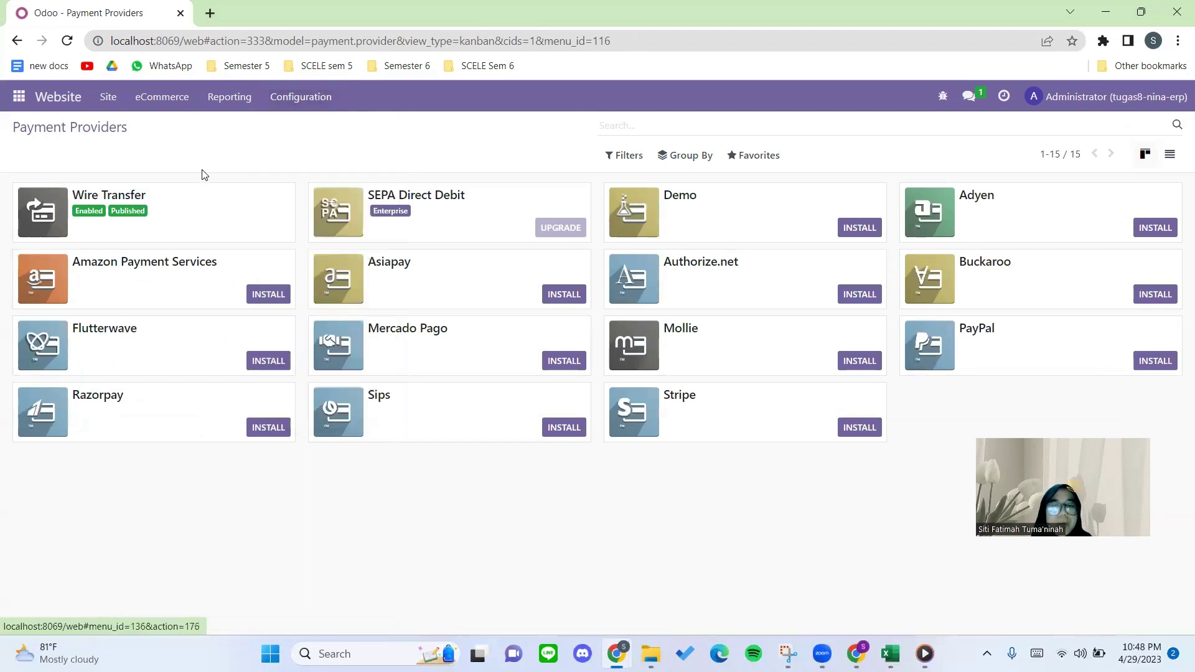
pyautogui.click(857, 654)
pyautogui.scroll(-20, 601, 523)
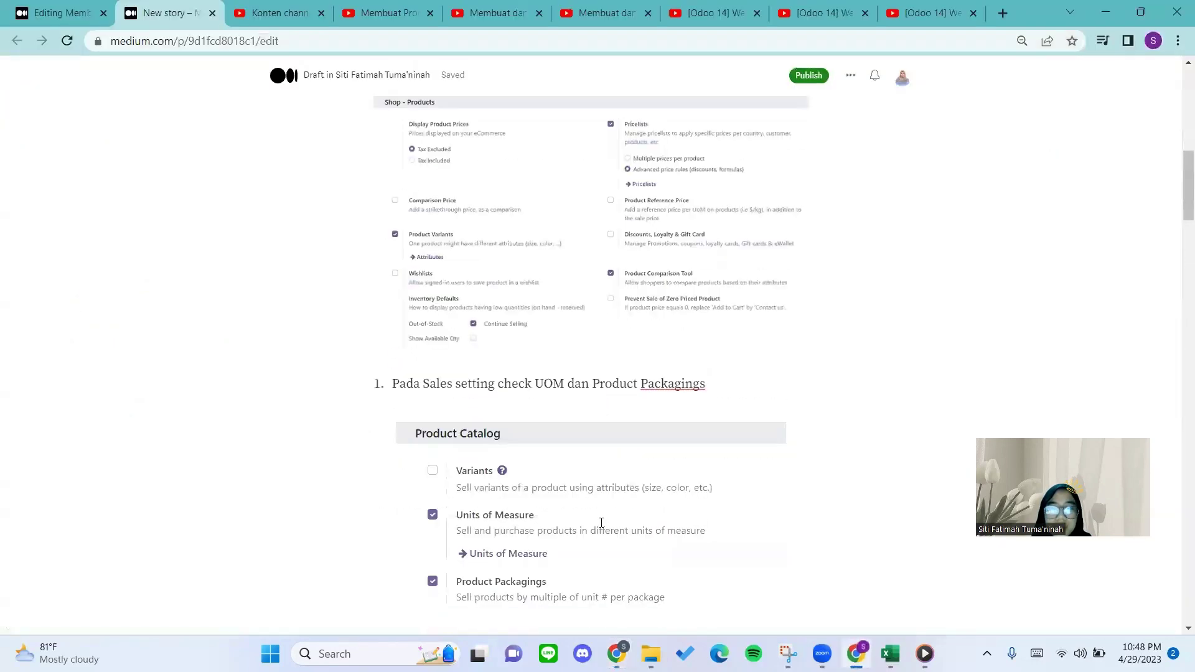
pyautogui.scroll(-2, 601, 523)
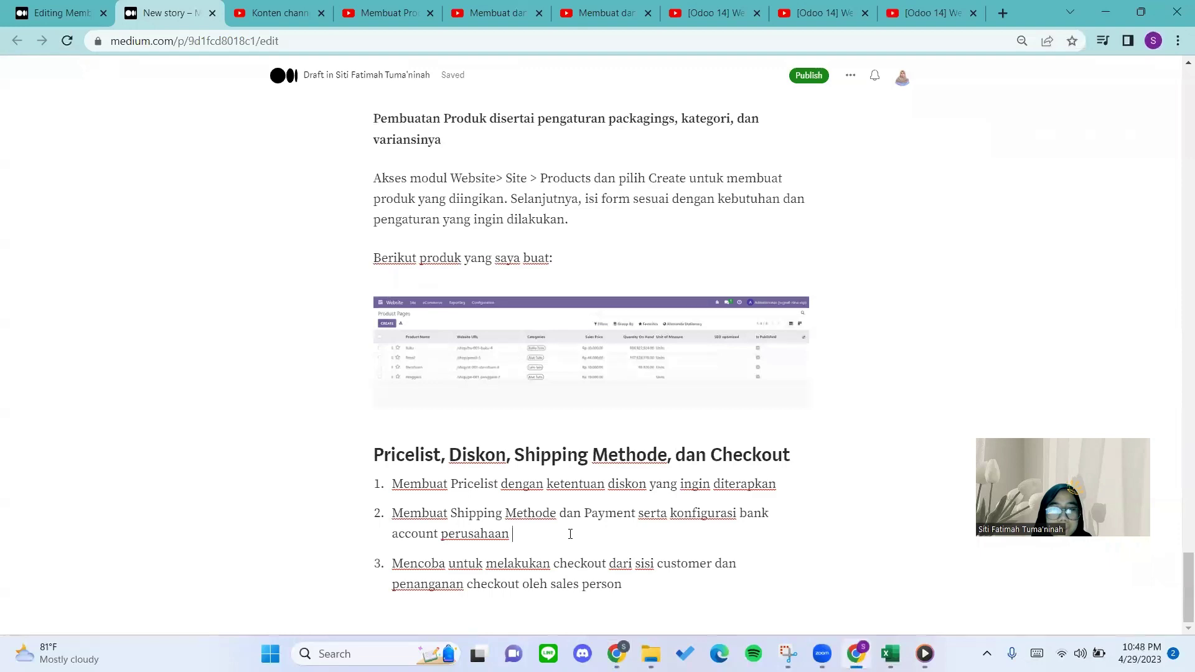
pyautogui.moveTo(463, 568); pyautogui.dragTo(547, 567)
pyautogui.click(602, 563)
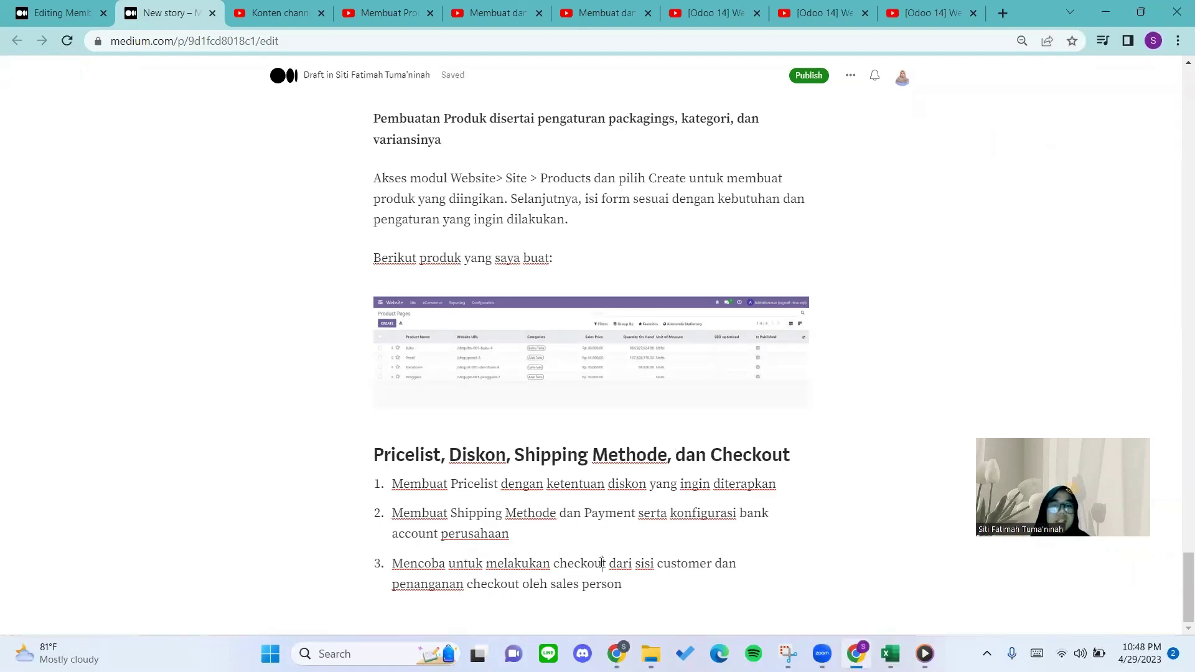
pyautogui.click(857, 648)
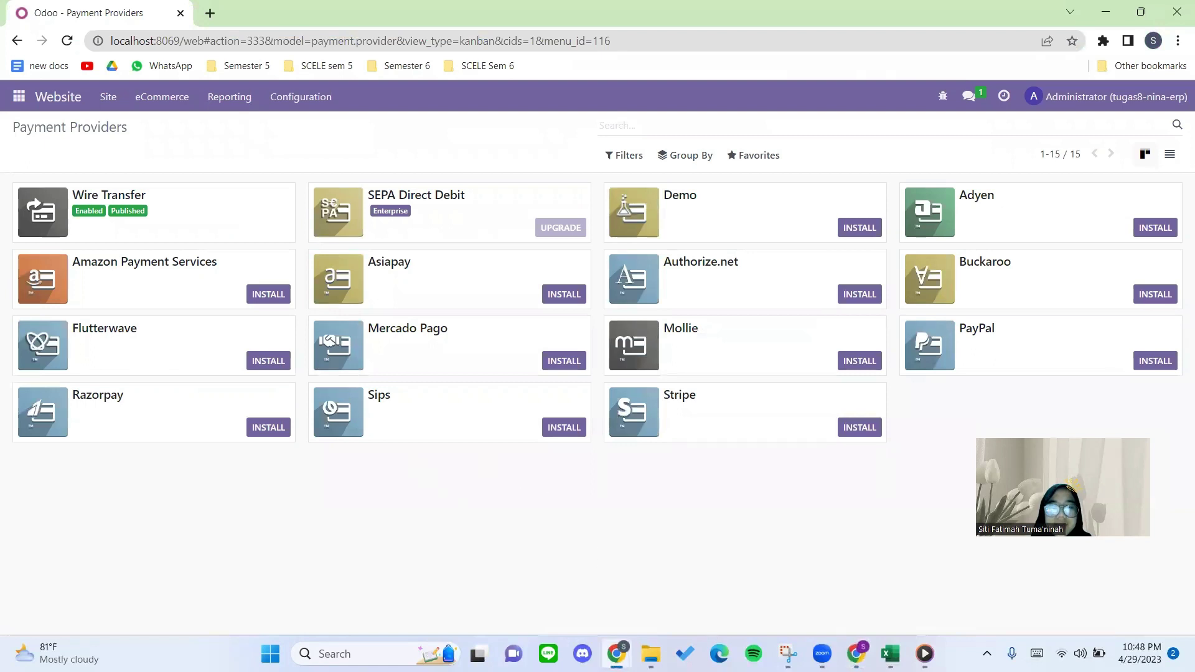
# Check the shop, Discuss and Odoo Users windows, then bring the Medium story editor forward.
pyautogui.moveTo(616, 651)
pyautogui.click(718, 566)
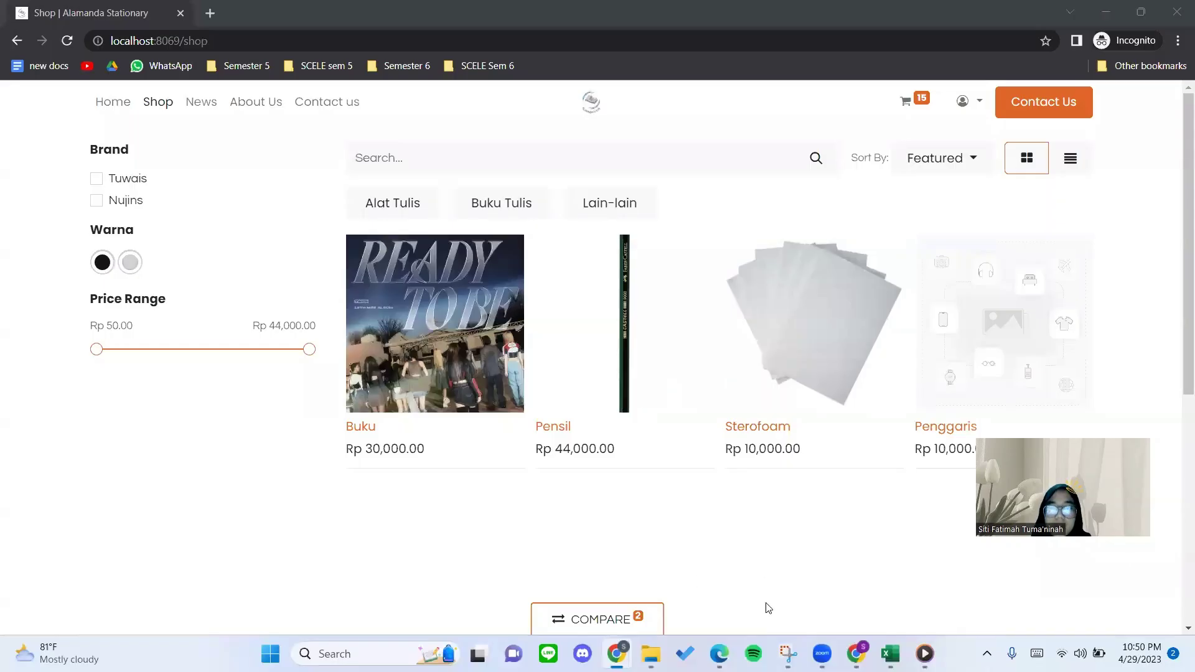
pyautogui.click(718, 654)
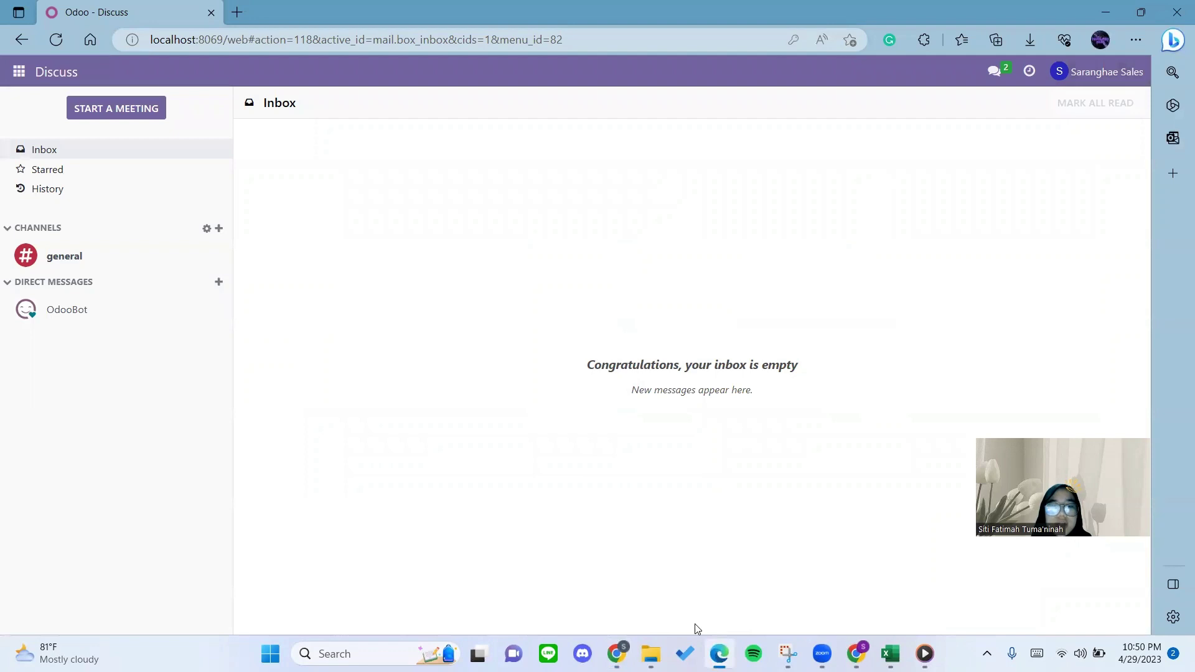
pyautogui.moveTo(616, 653)
pyautogui.click(557, 588)
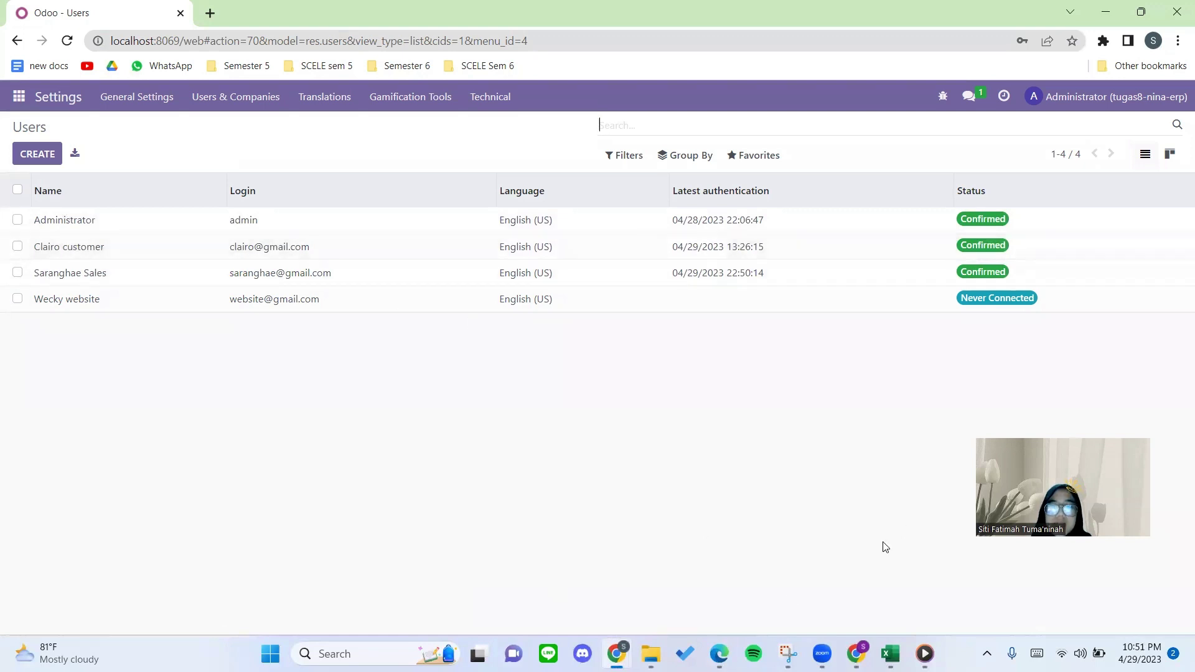
pyautogui.click(719, 654)
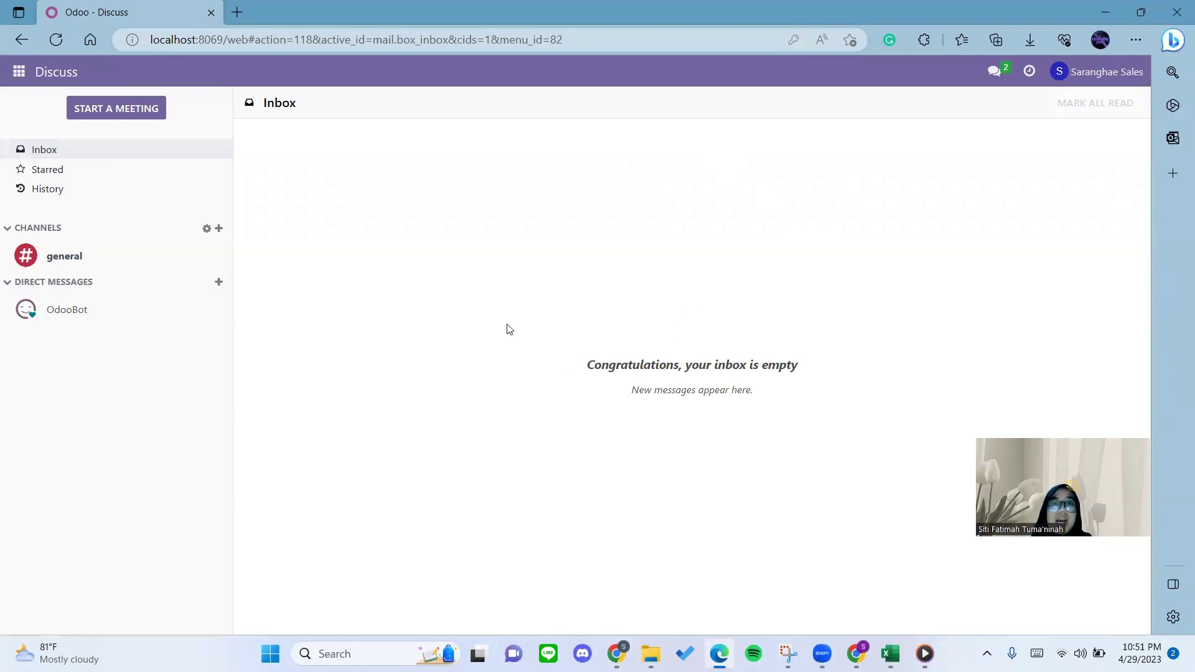
pyautogui.click(856, 651)
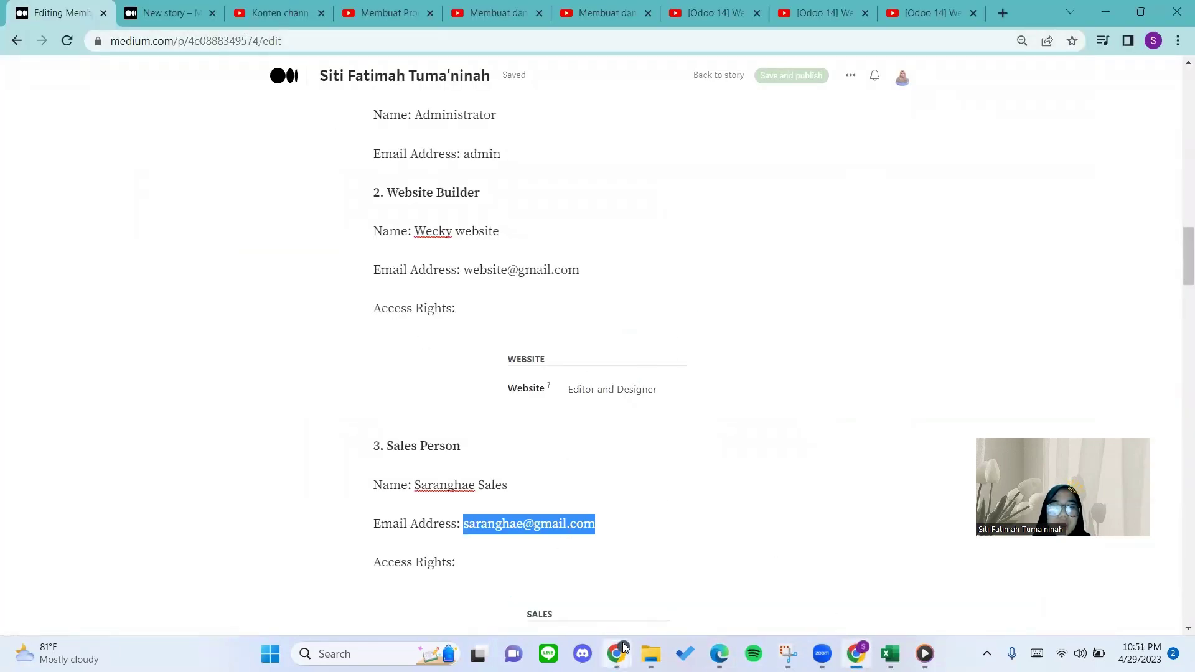
# Bring the incognito shop forward and open the customer's My Account portal page.
pyautogui.moveTo(624, 647)
pyautogui.click(654, 578)
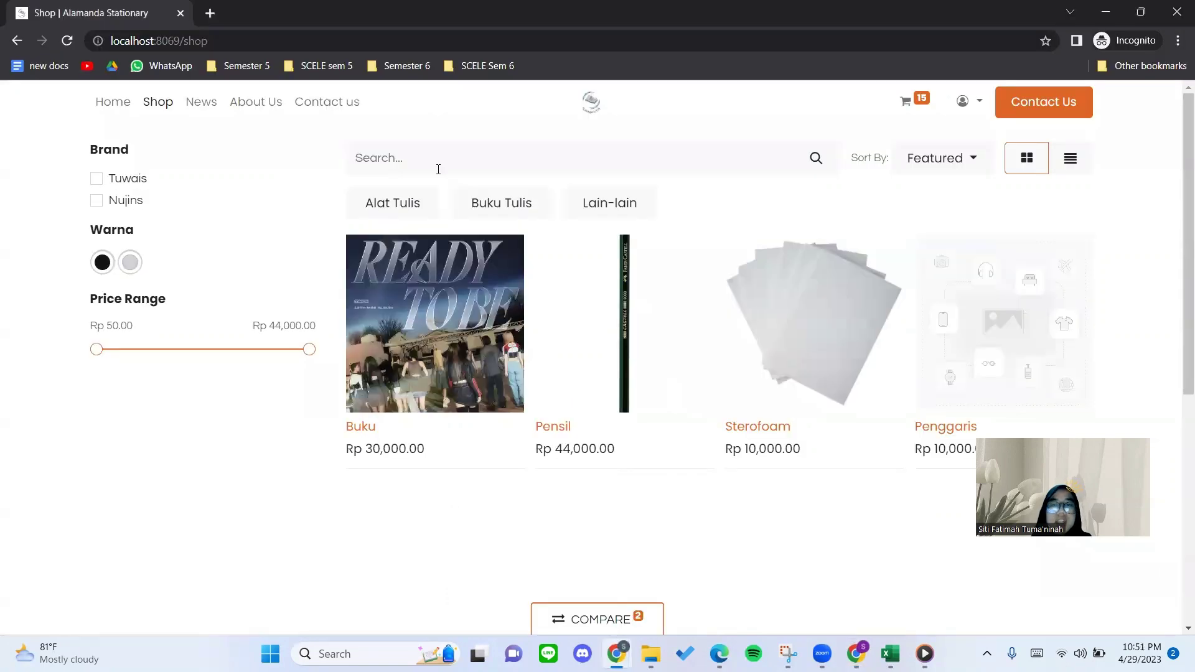
pyautogui.click(952, 94)
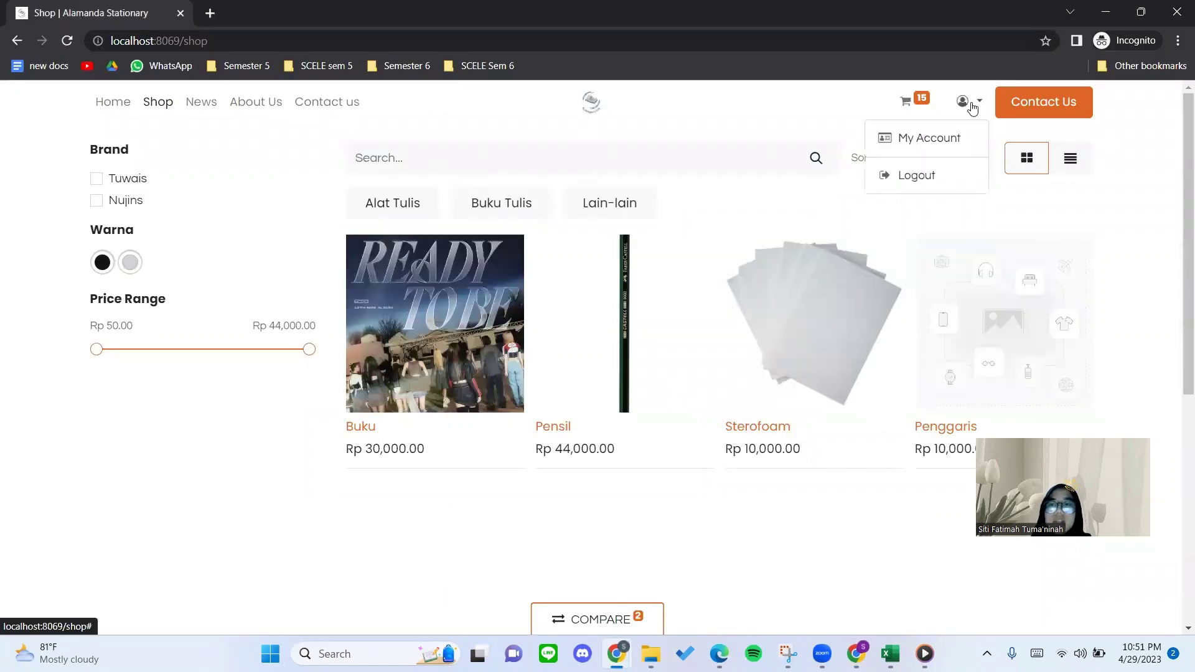
pyautogui.click(946, 138)
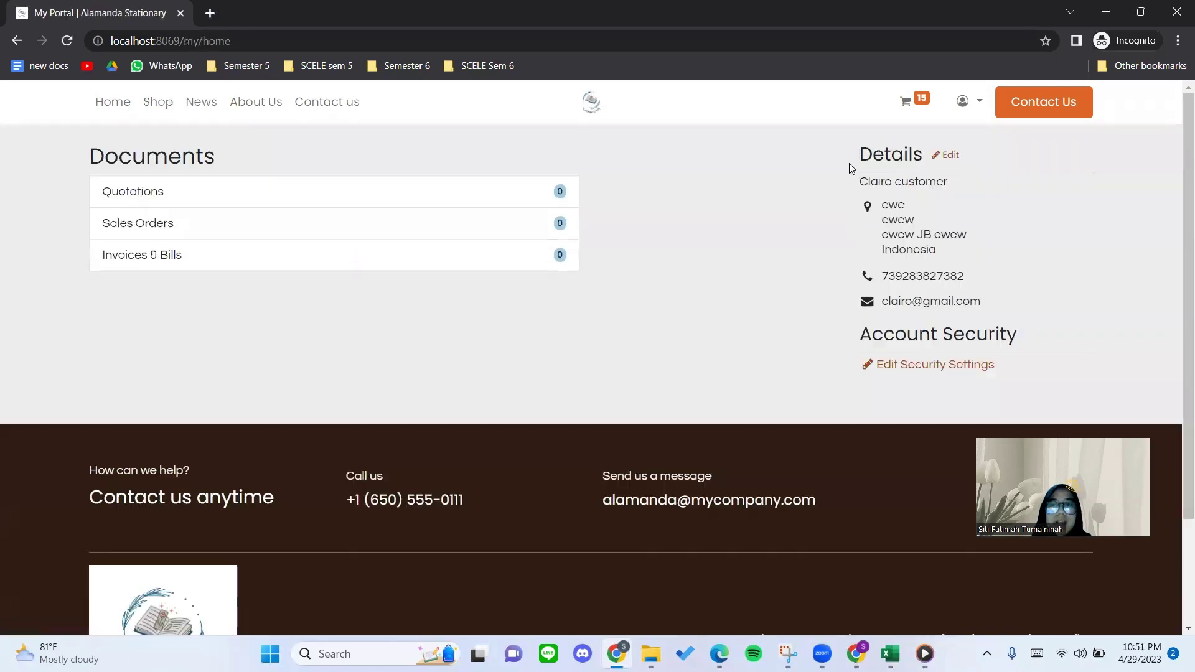
pyautogui.doubleClick(897, 164)
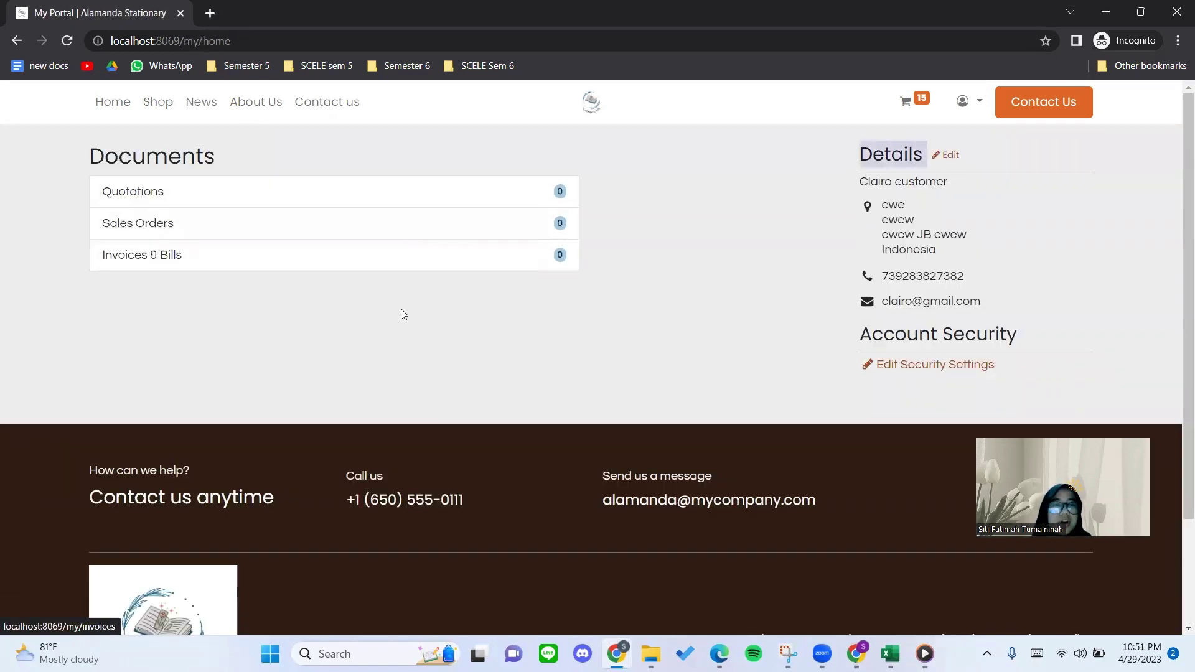
# Go from the Shop to the cart, start checkout, and choose to edit Billing & Shipping.
pyautogui.click(157, 102)
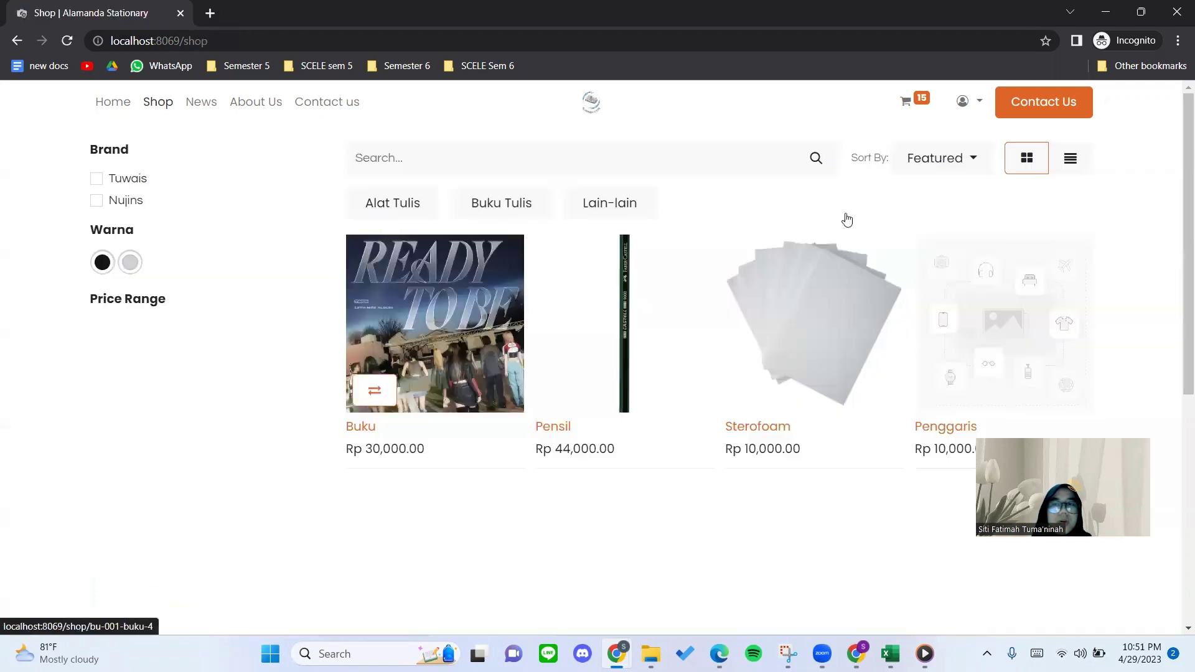
pyautogui.click(916, 109)
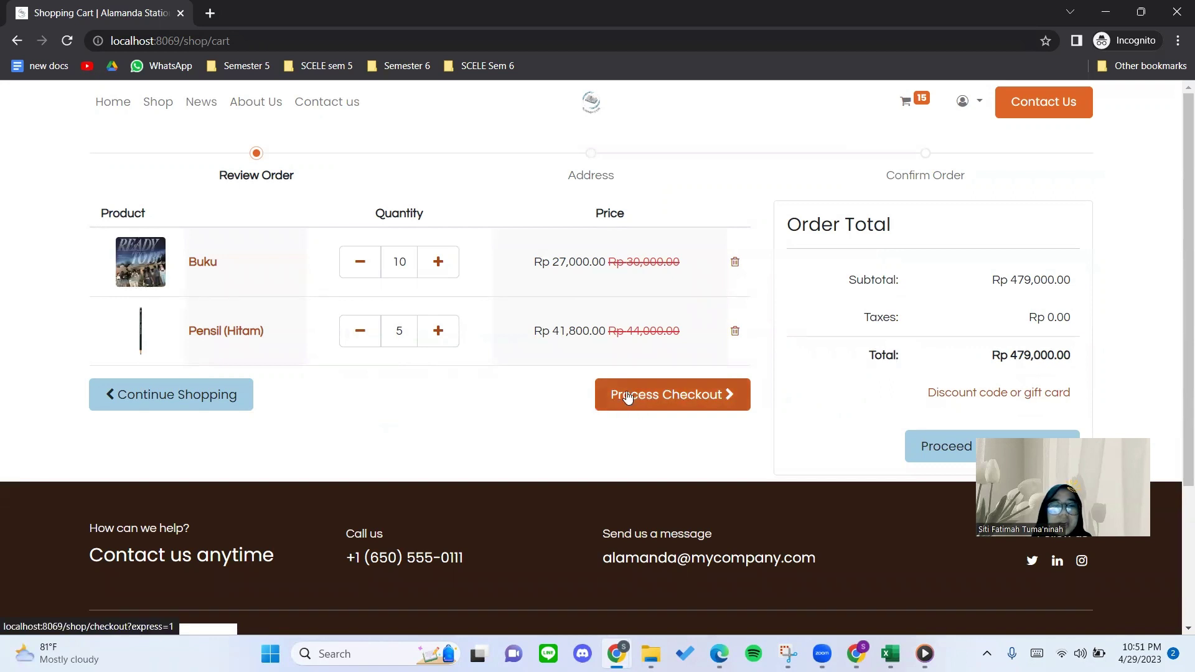
pyautogui.click(677, 391)
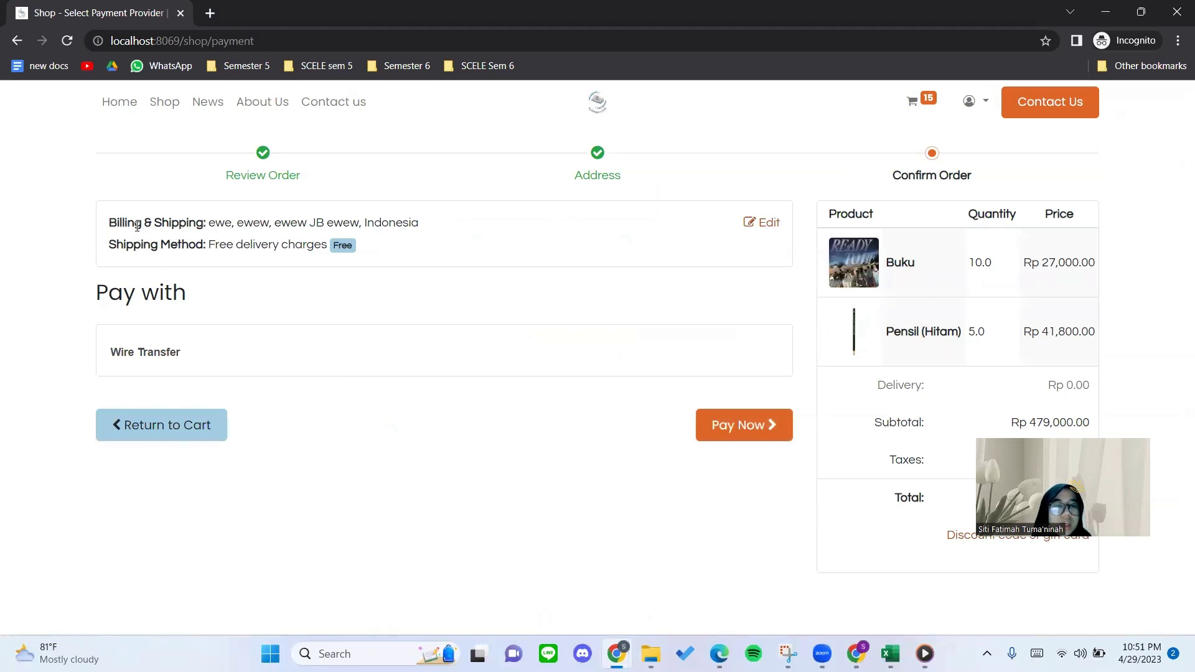
pyautogui.moveTo(147, 227); pyautogui.dragTo(228, 218)
pyautogui.click(228, 218)
pyautogui.click(770, 222)
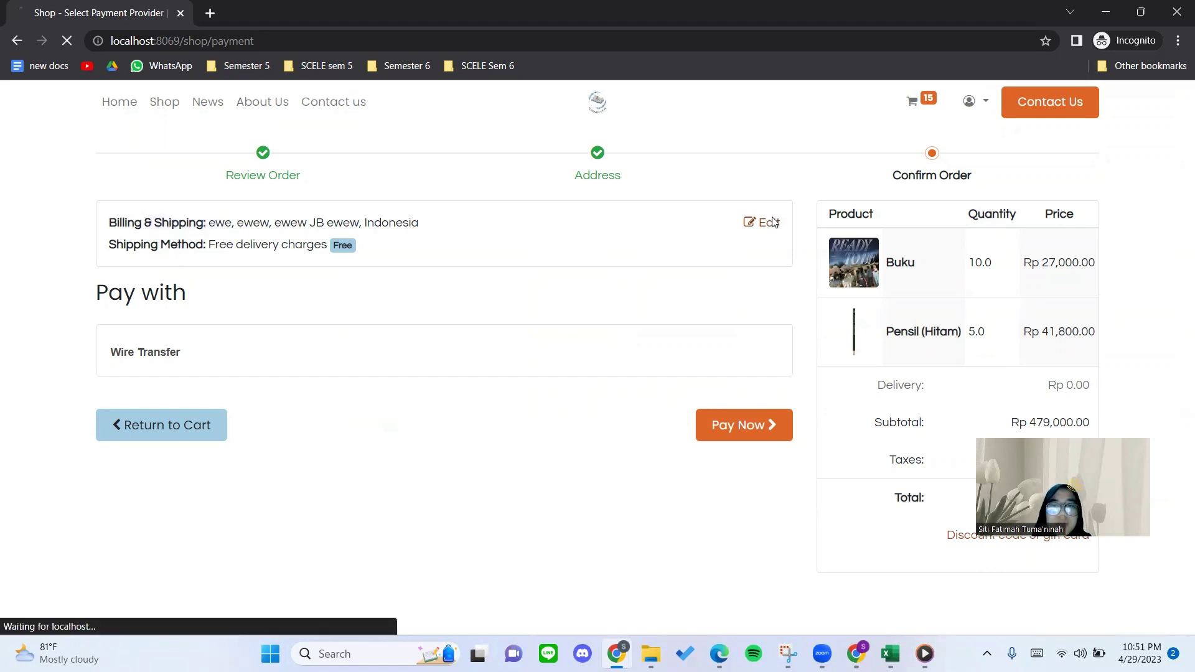
pyautogui.scroll(-1, 235, 385)
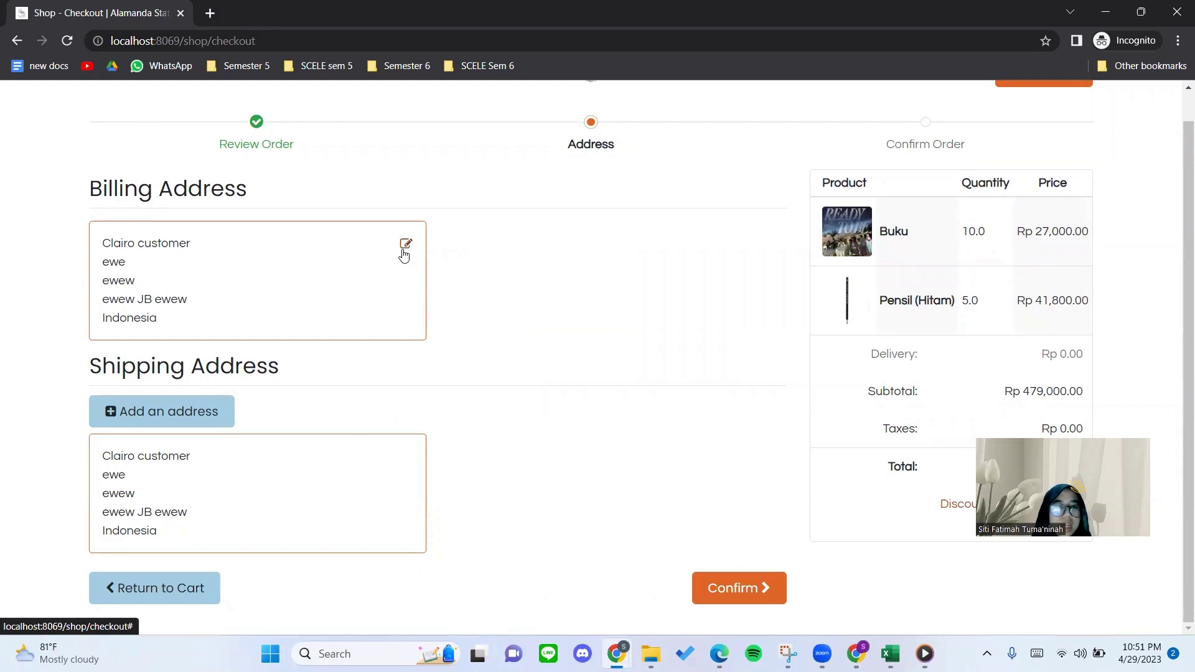
# Open the billing address form, leaving the name, e-mail and phone fields unchanged.
pyautogui.click(403, 252)
pyautogui.scroll(-1, 274, 414)
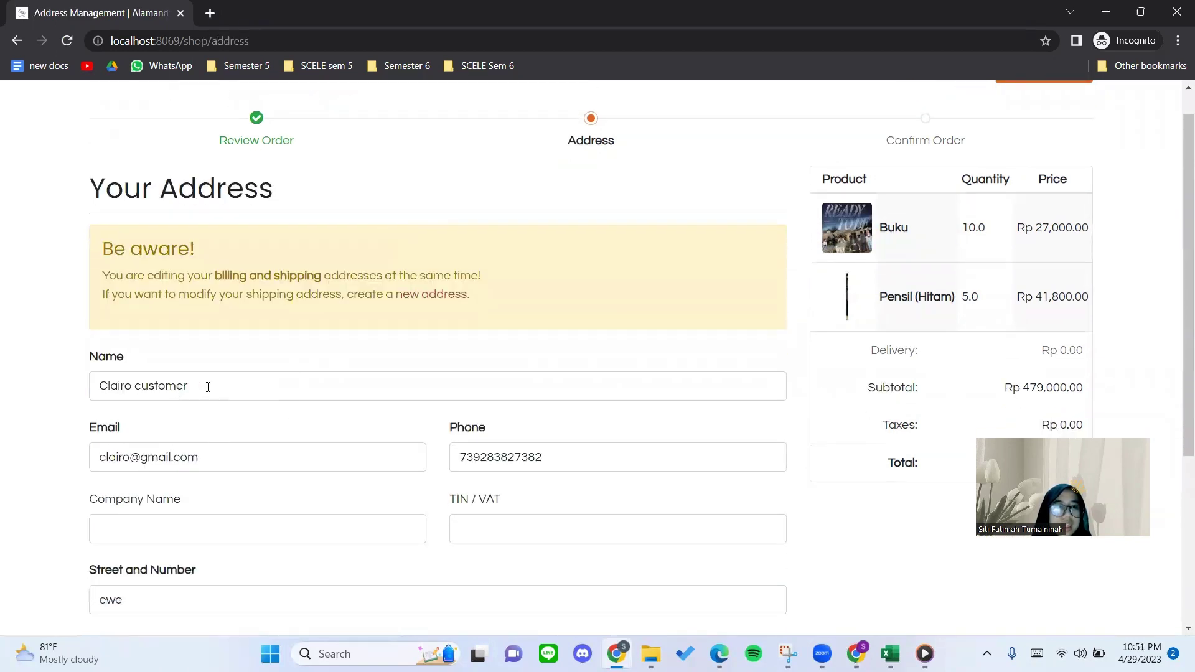
pyautogui.scroll(-1, 215, 386)
pyautogui.click(205, 356)
pyautogui.moveTo(206, 356); pyautogui.dragTo(92, 357)
pyautogui.click(210, 356)
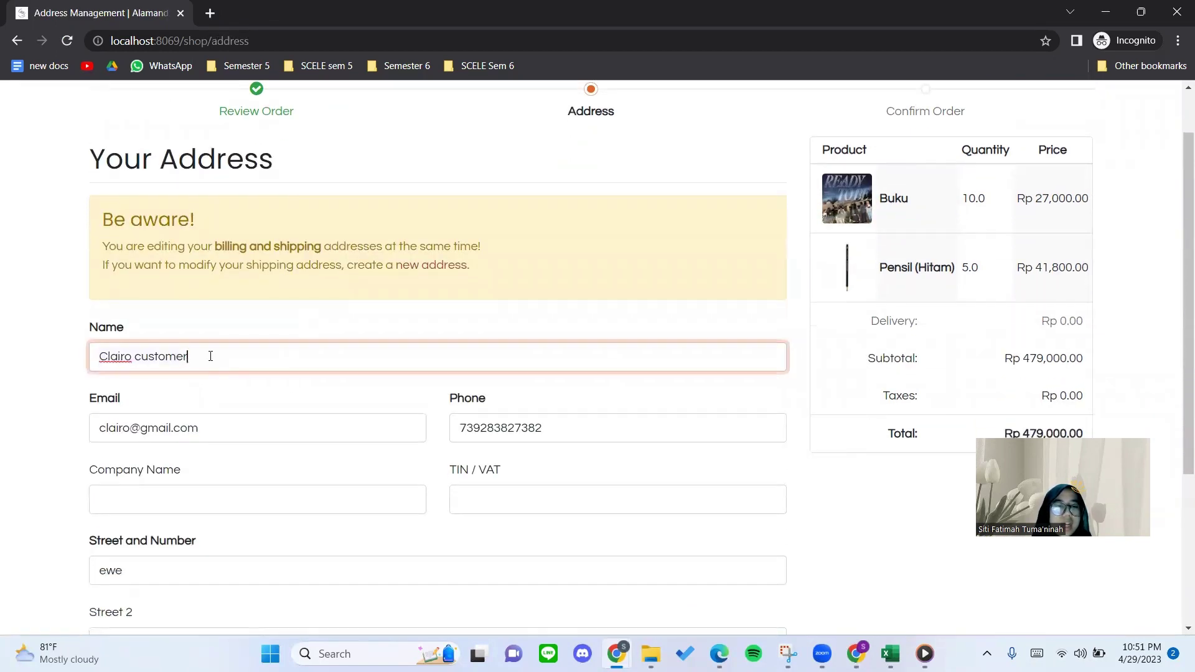
pyautogui.scroll(-1, 198, 365)
pyautogui.click(234, 382)
pyautogui.moveTo(234, 382); pyautogui.dragTo(104, 379)
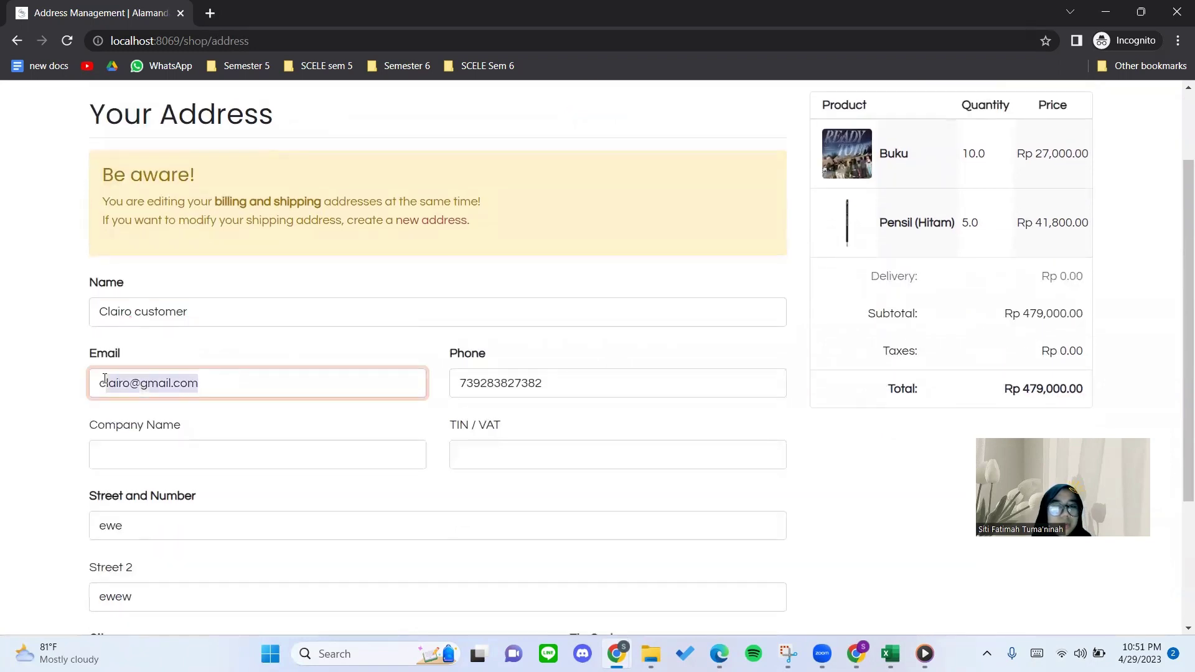
pyautogui.click(476, 380)
pyautogui.scroll(-1, 267, 492)
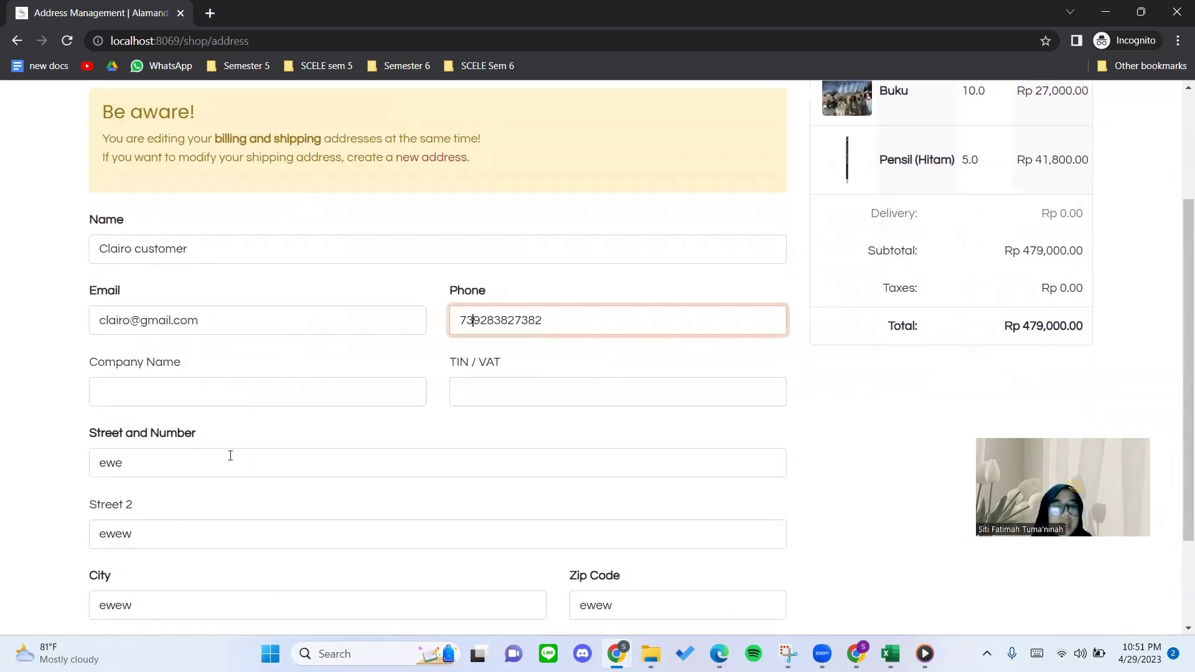
# Replace the street with the saved 'Jalan' suggestion and clear Street 2.
pyautogui.moveTo(187, 463); pyautogui.dragTo(90, 465)
pyautogui.press('BackSpace')
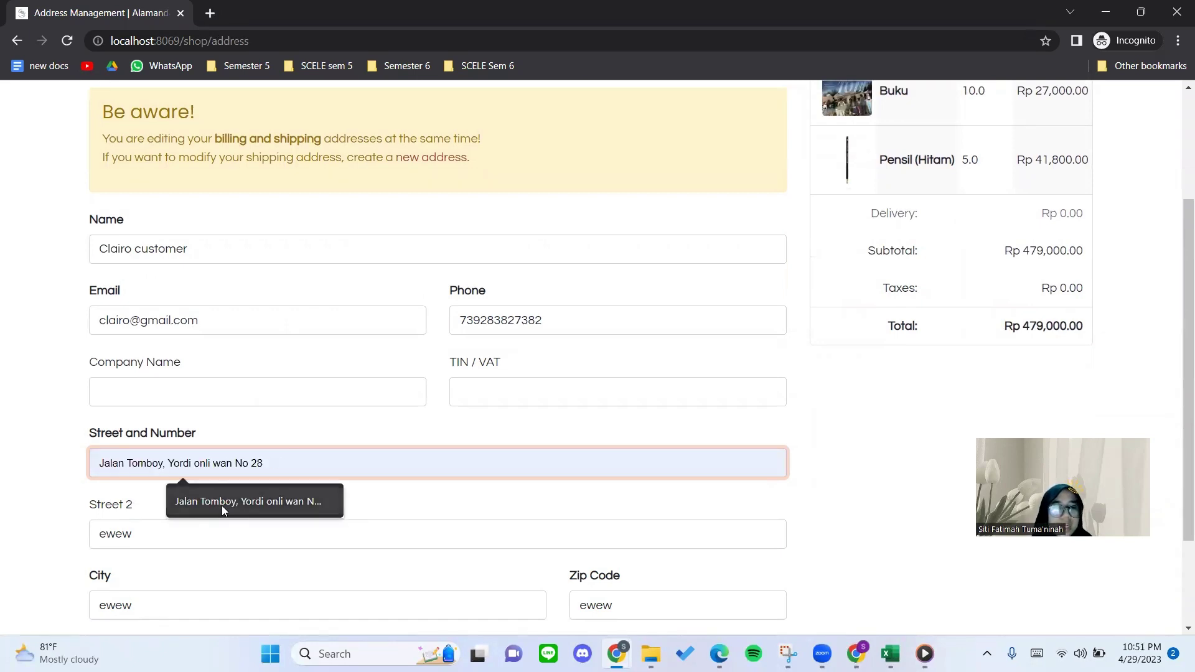
pyautogui.click(222, 505)
pyautogui.scroll(-1, 223, 475)
pyautogui.scroll(-1, 221, 475)
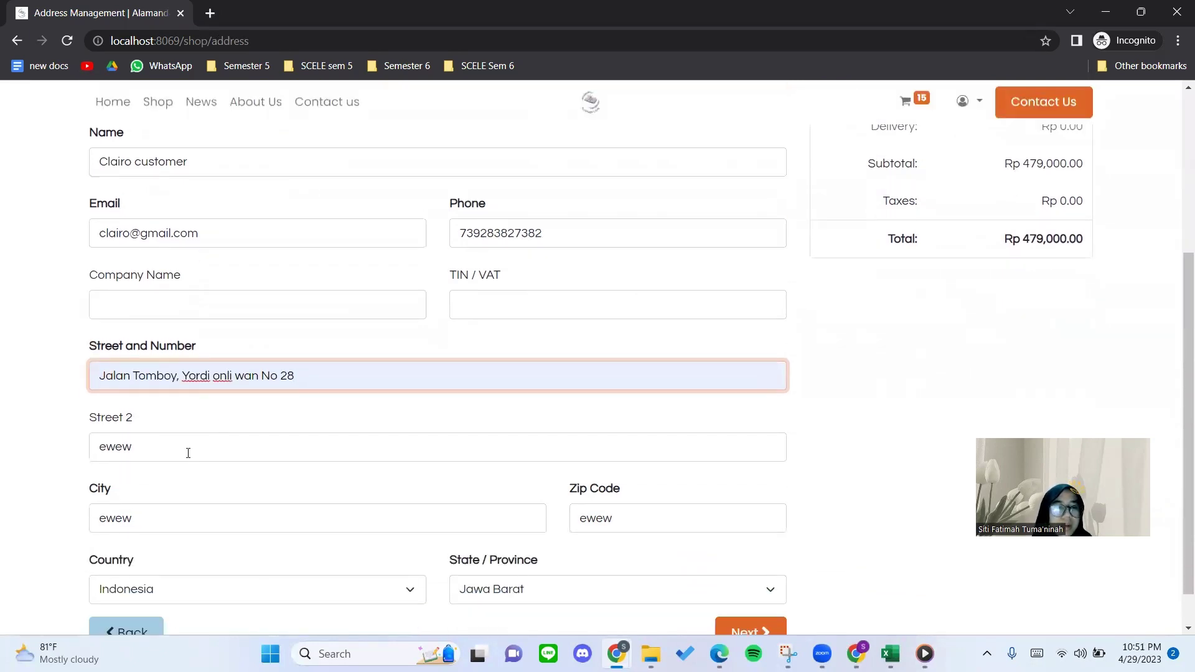
pyautogui.moveTo(187, 449); pyautogui.dragTo(91, 443)
pyautogui.press('BackSpace')
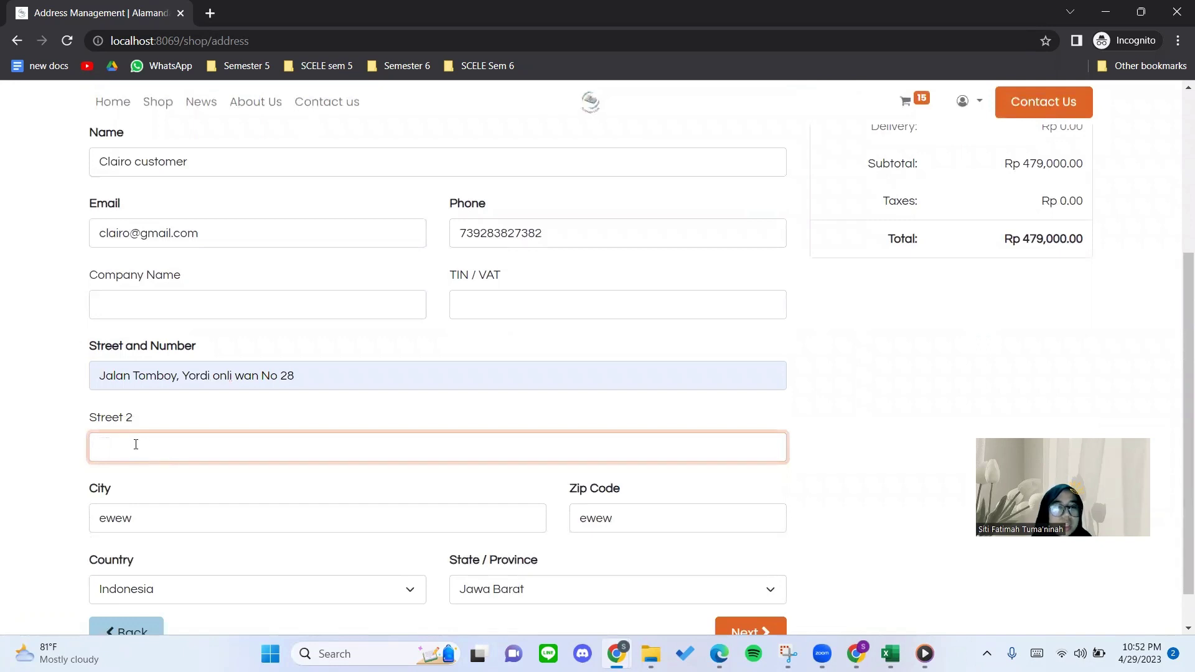
pyautogui.click(165, 400)
pyautogui.scroll(-1, 155, 392)
pyautogui.moveTo(112, 377); pyautogui.dragTo(159, 371)
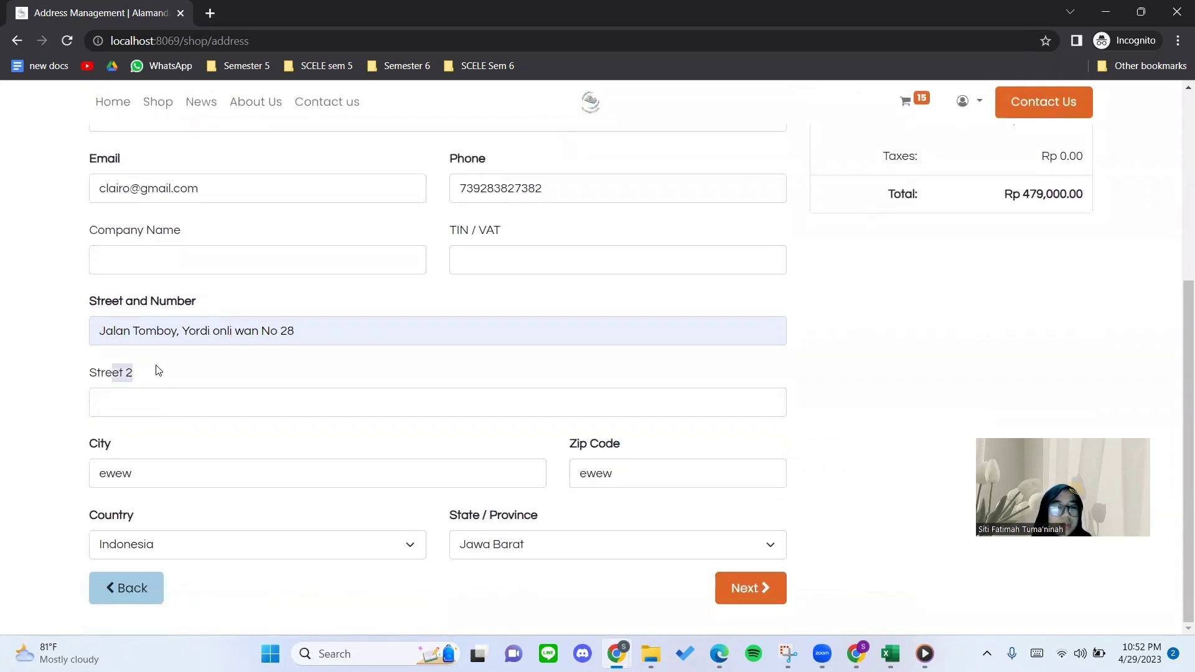
pyautogui.click(158, 371)
pyautogui.click(155, 409)
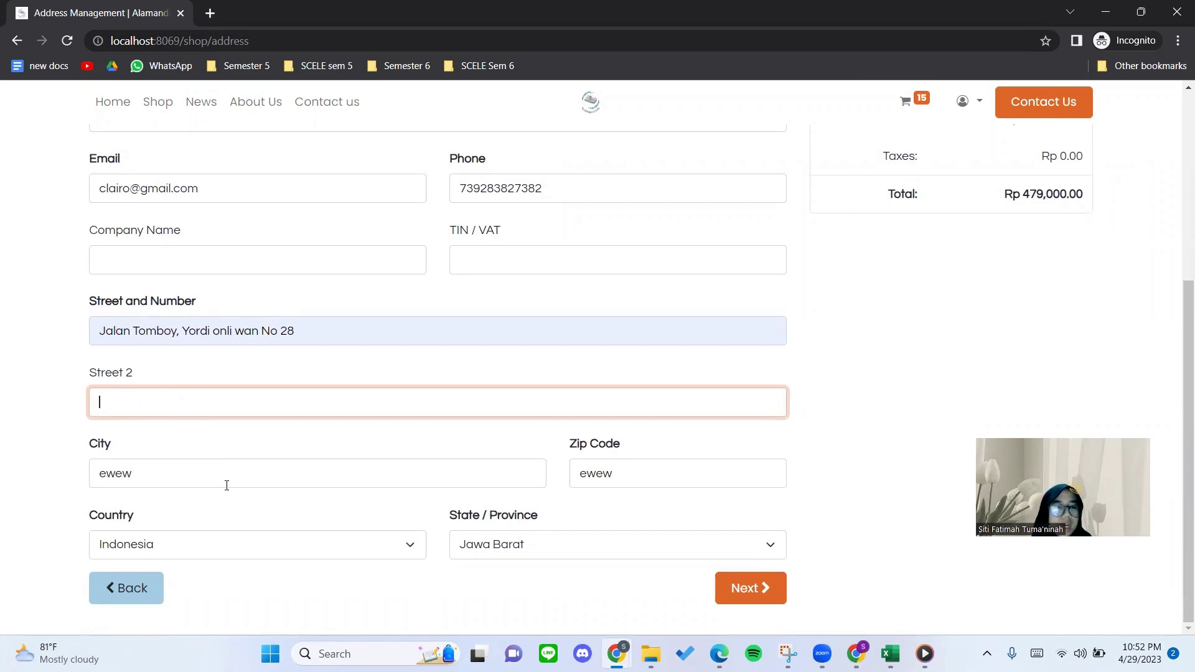
# Set City to 'Tuwois' and Zip Code to 7743, keep Indonesia, and save the address.
pyautogui.click(180, 473)
pyautogui.moveTo(181, 473); pyautogui.dragTo(87, 472)
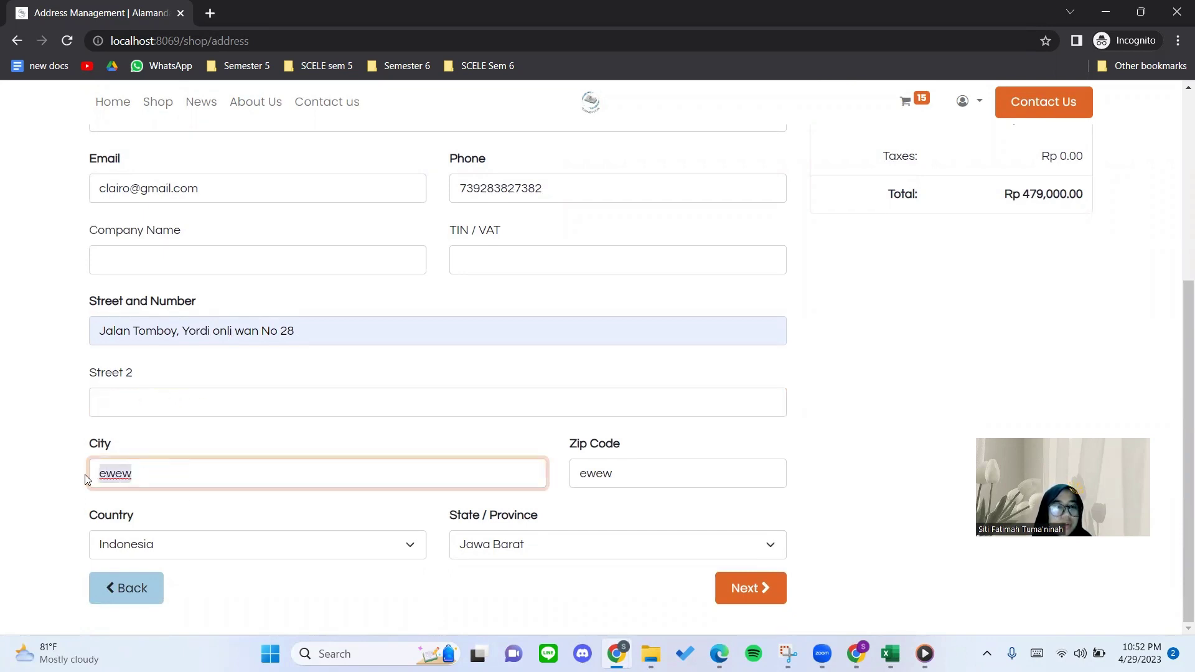
pyautogui.press('BackSpace')
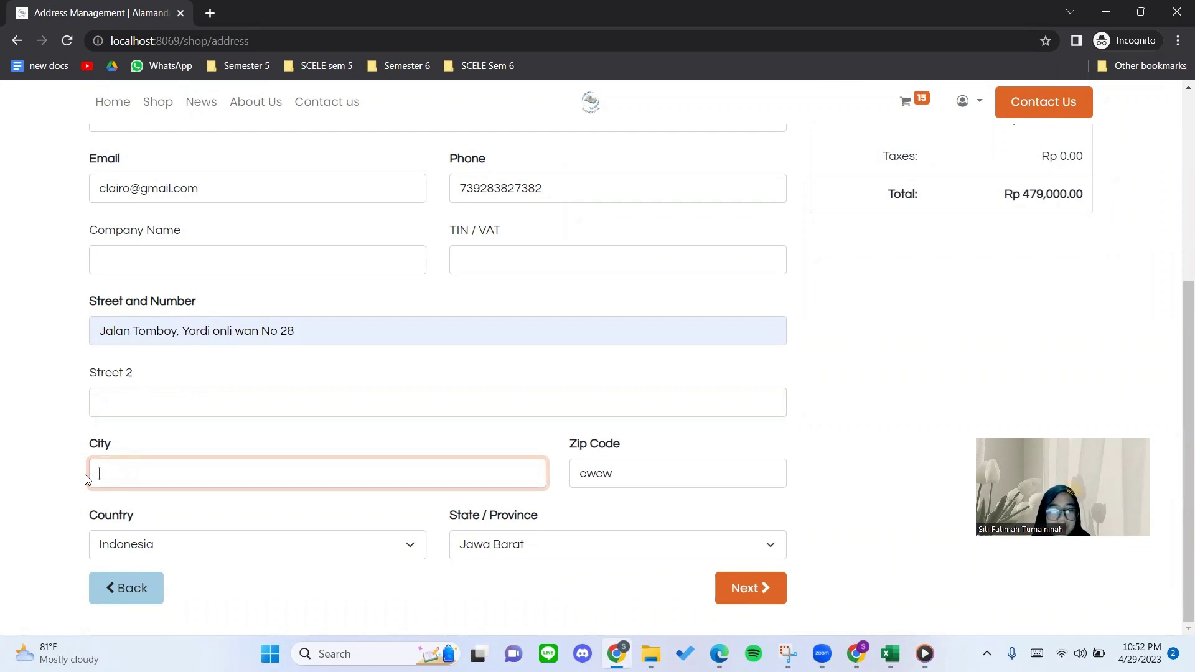
pyautogui.write('W')
pyautogui.press('BackSpace')
pyautogui.write('T')
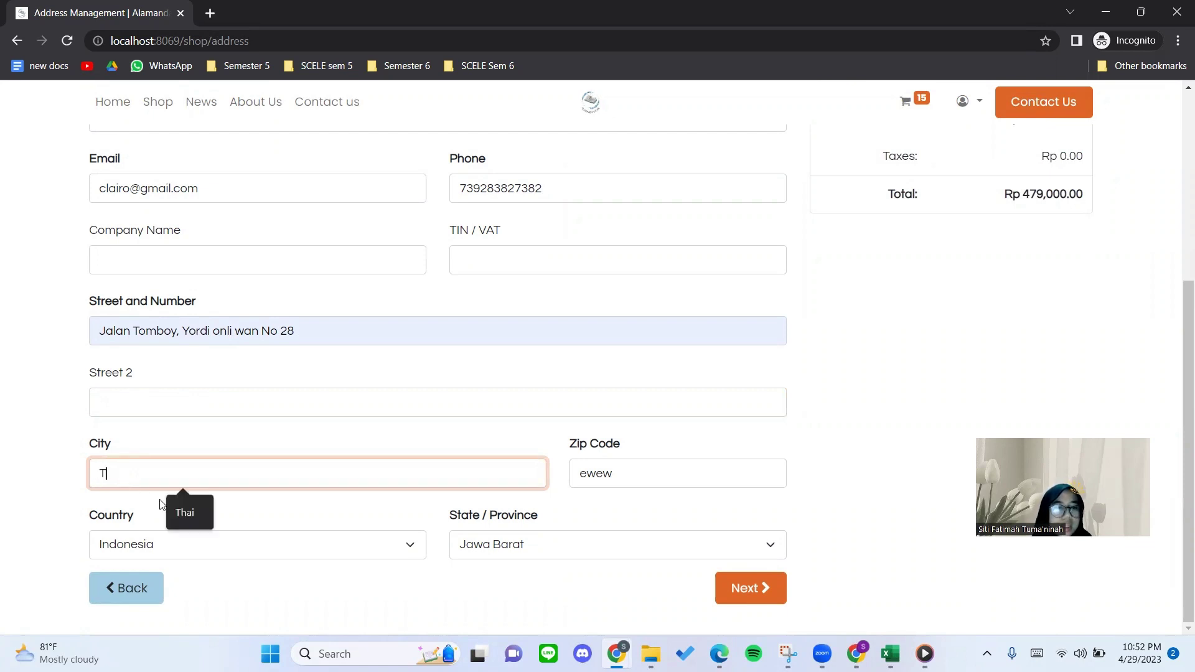
pyautogui.write('uwo')
pyautogui.write('is')
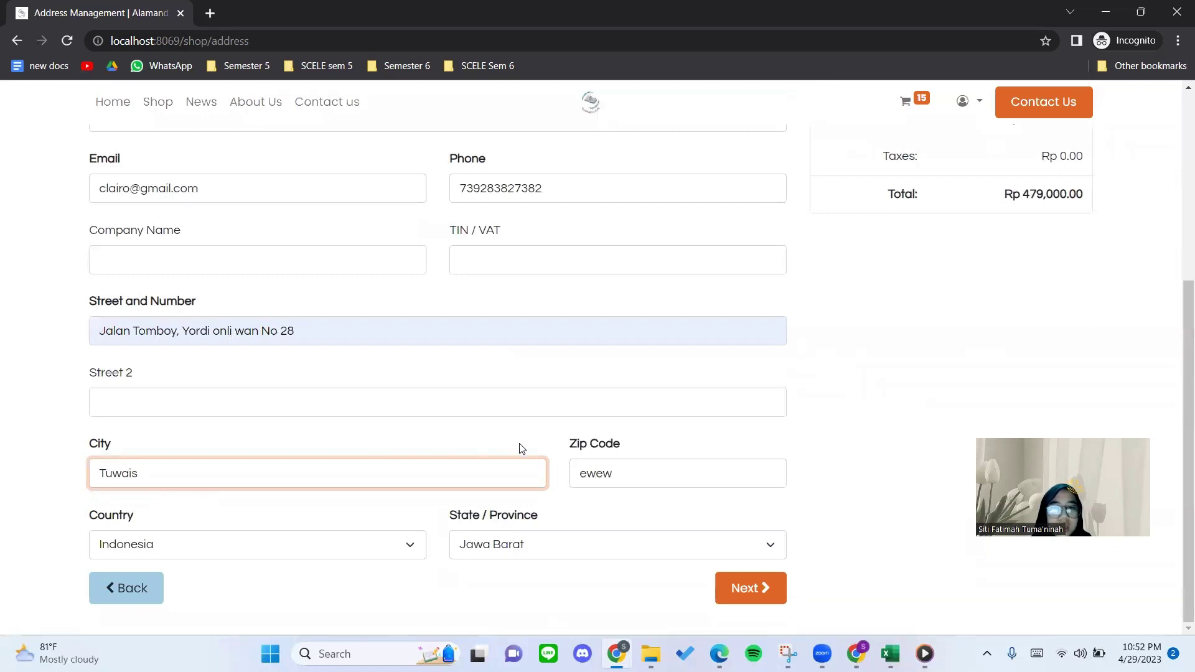
pyautogui.press('Tab')
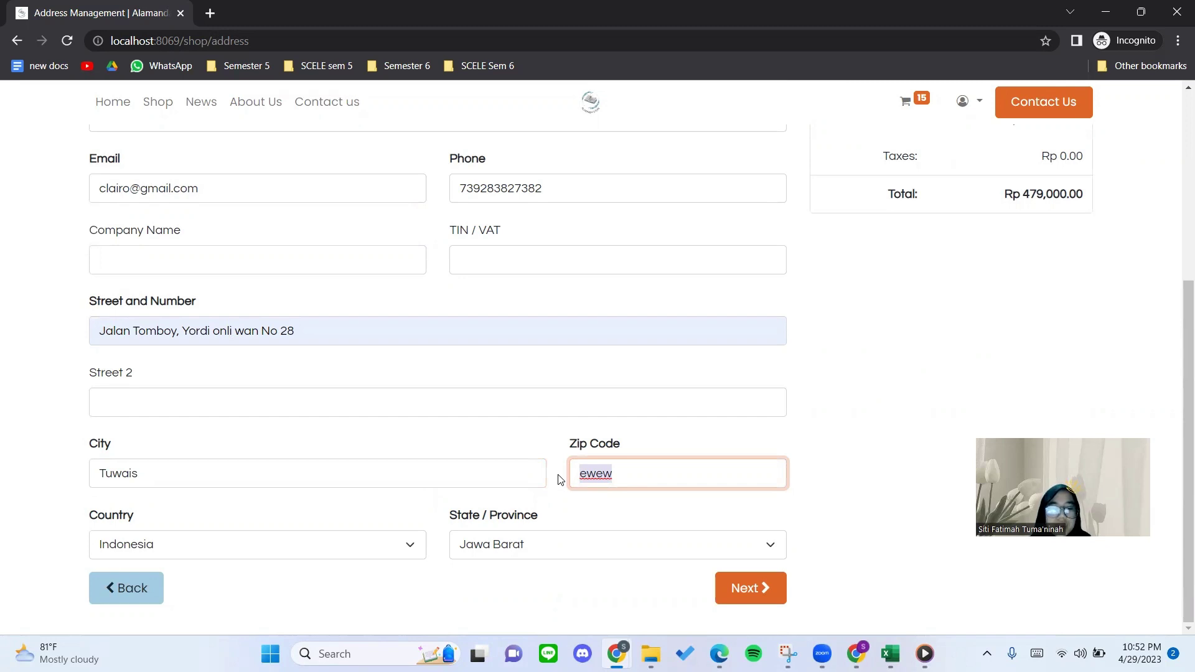
pyautogui.write('77439')
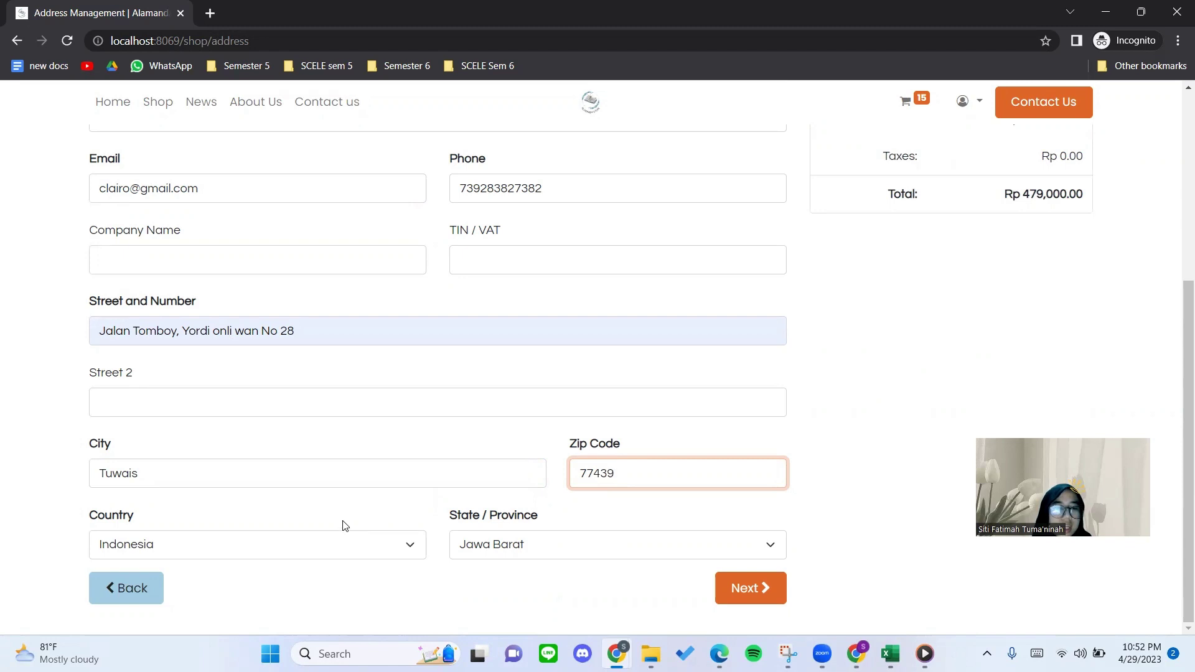
pyautogui.click(365, 544)
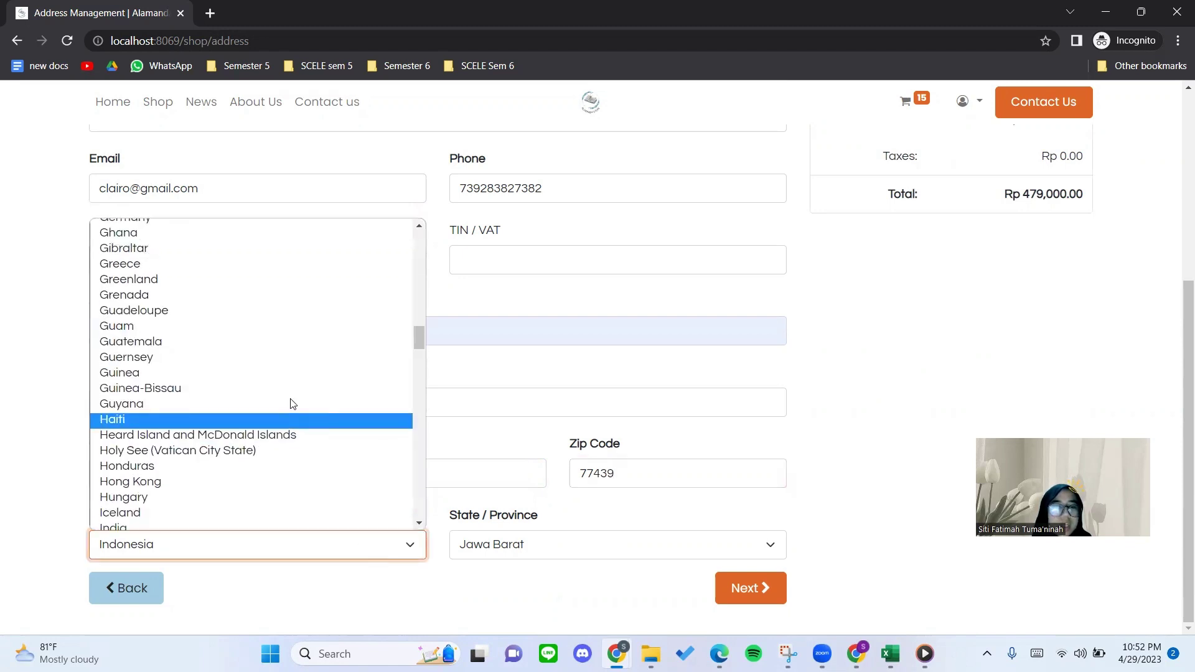
pyautogui.click(471, 584)
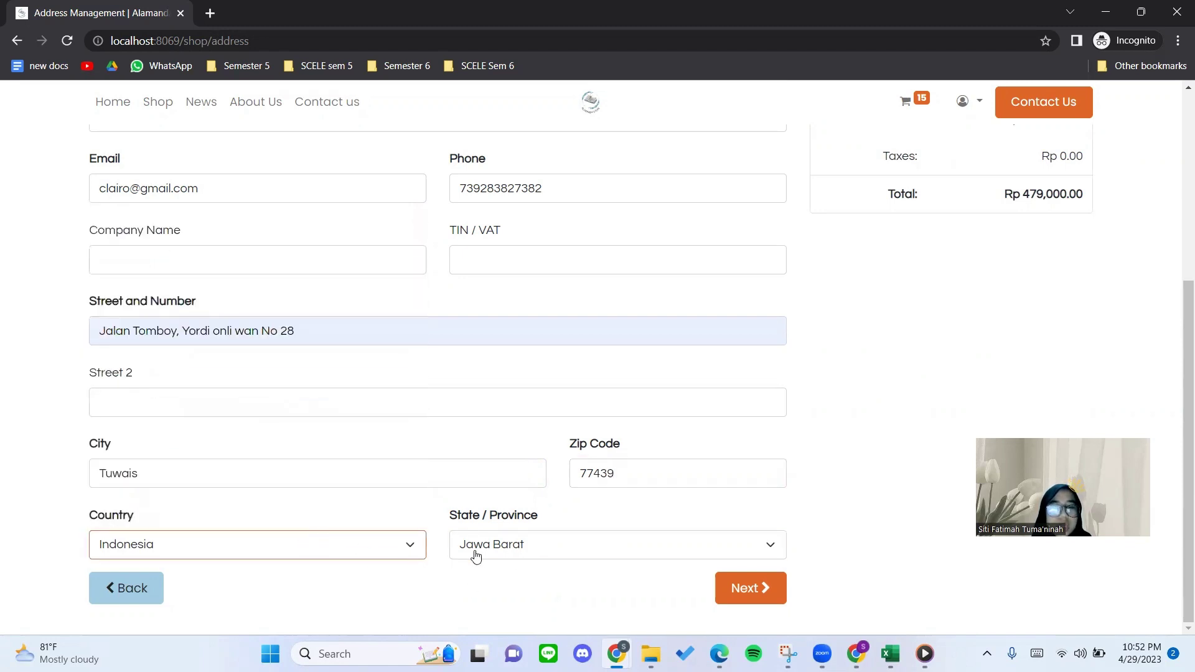
pyautogui.click(751, 589)
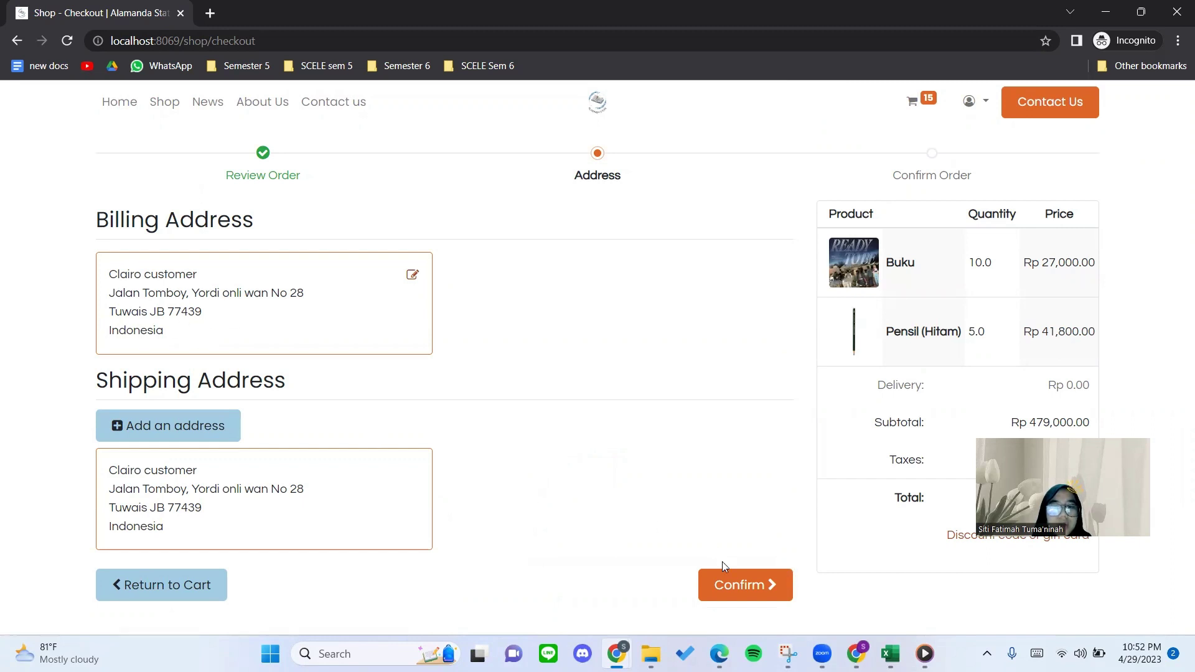
# Confirm the addresses and check the Free delivery charges shipping method on the payment page.
pyautogui.click(717, 585)
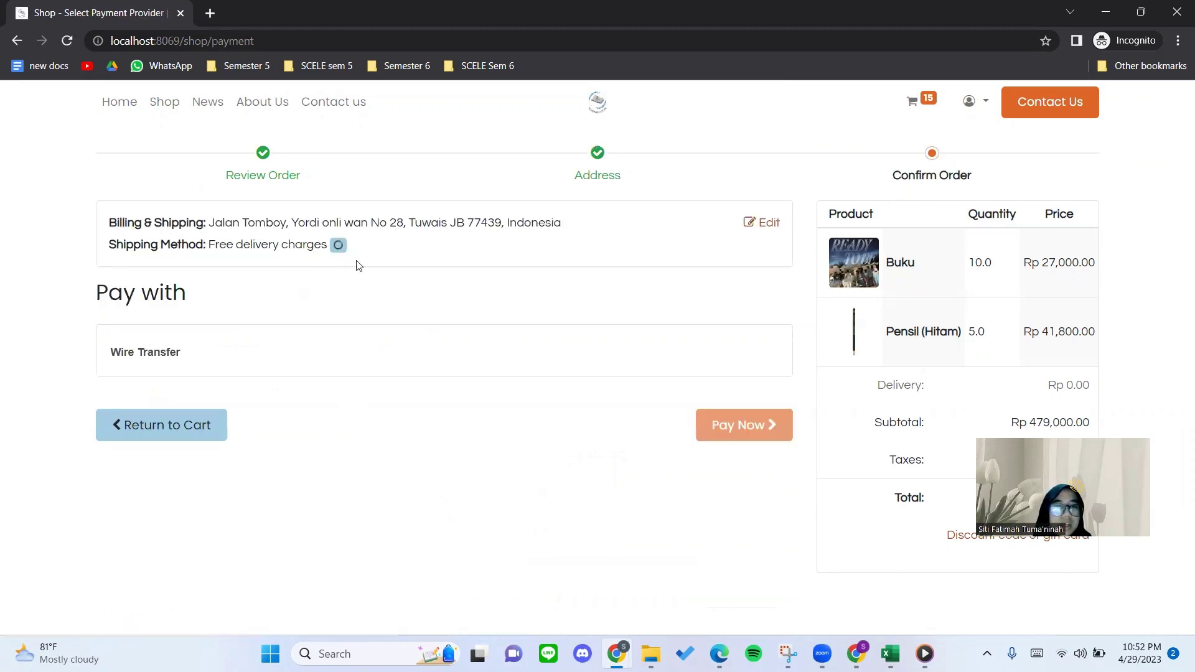
pyautogui.moveTo(107, 243); pyautogui.dragTo(307, 248)
pyautogui.click(236, 253)
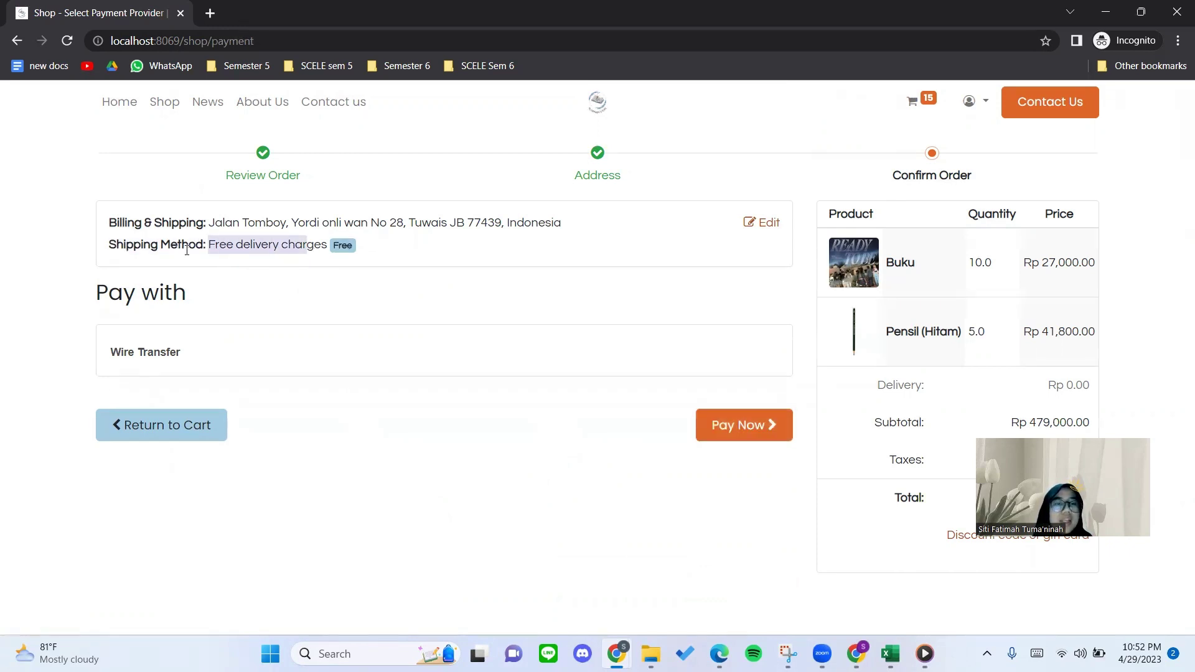
pyautogui.click(232, 279)
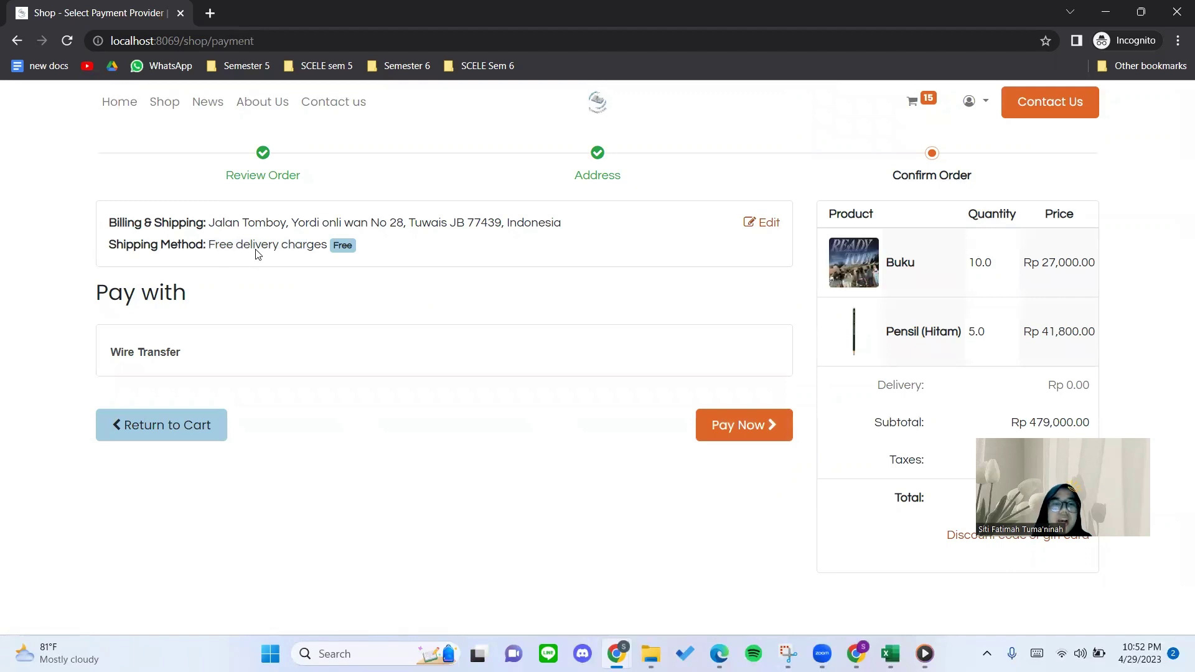
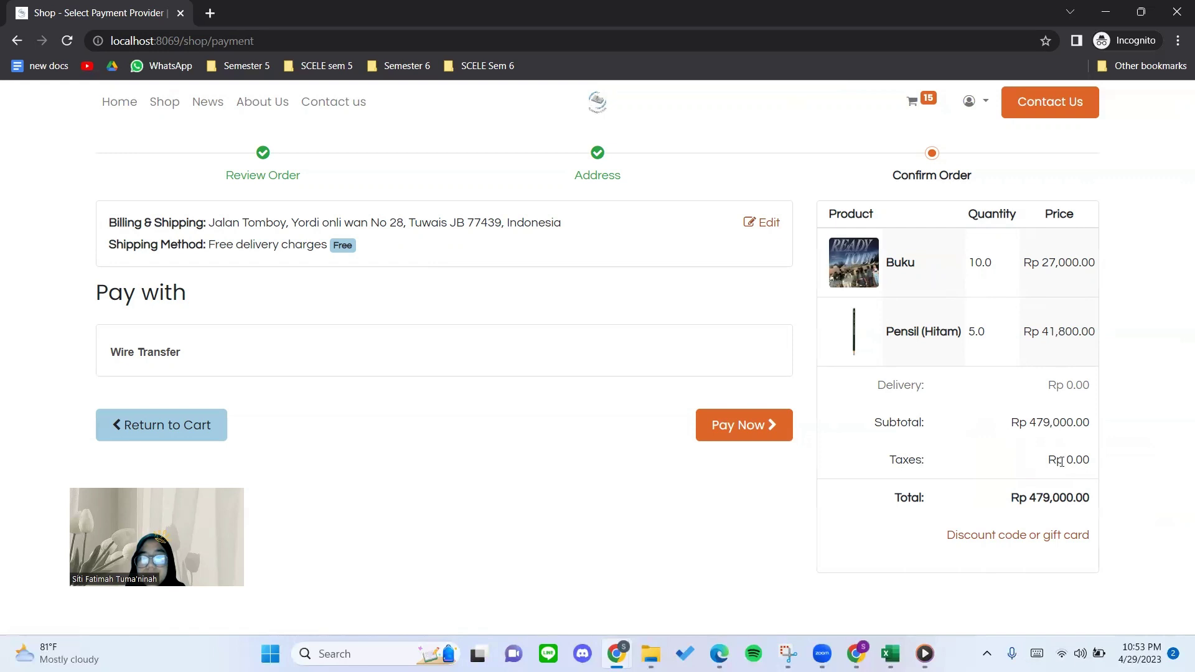
# Place order S00002 for Rp 479,000.00, paying by Wire Transfer.
pyautogui.click(769, 429)
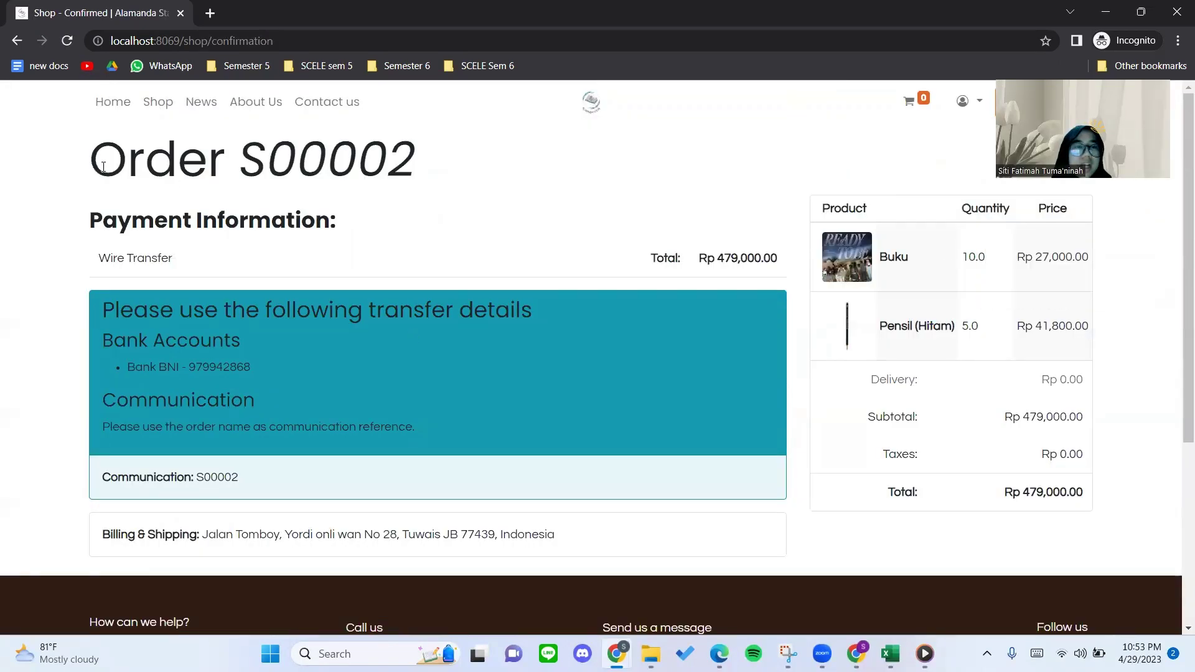
pyautogui.moveTo(89, 159); pyautogui.dragTo(252, 163)
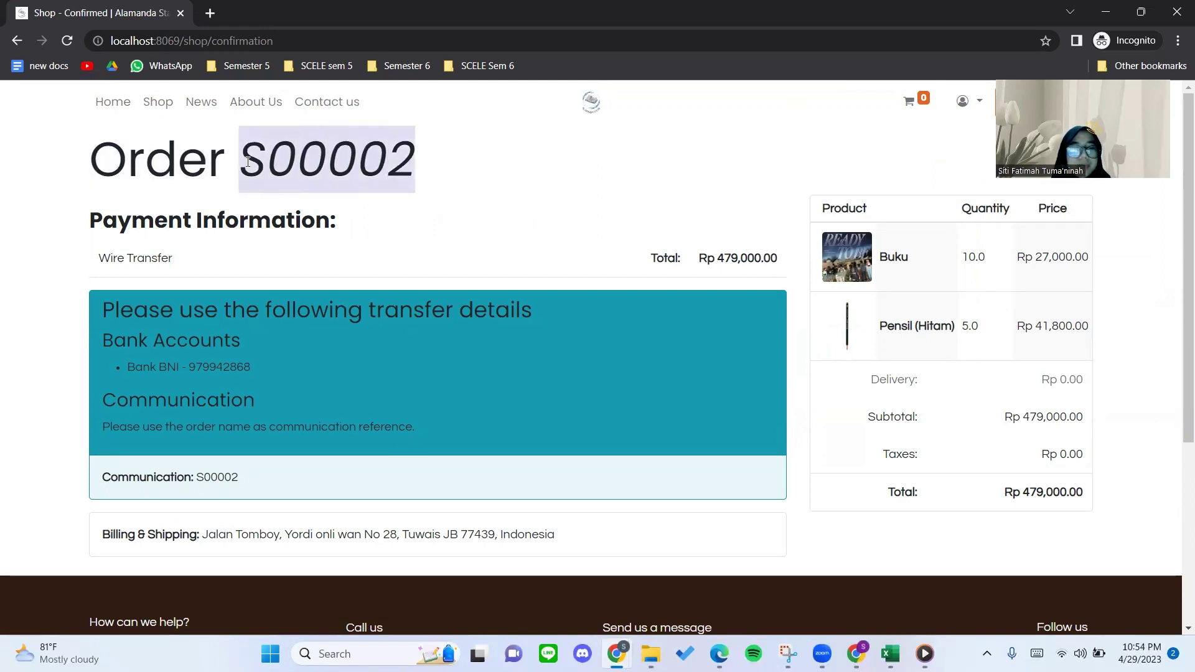
pyautogui.moveTo(386, 169); pyautogui.dragTo(214, 172)
pyautogui.click(376, 231)
pyautogui.scroll(-1, 254, 274)
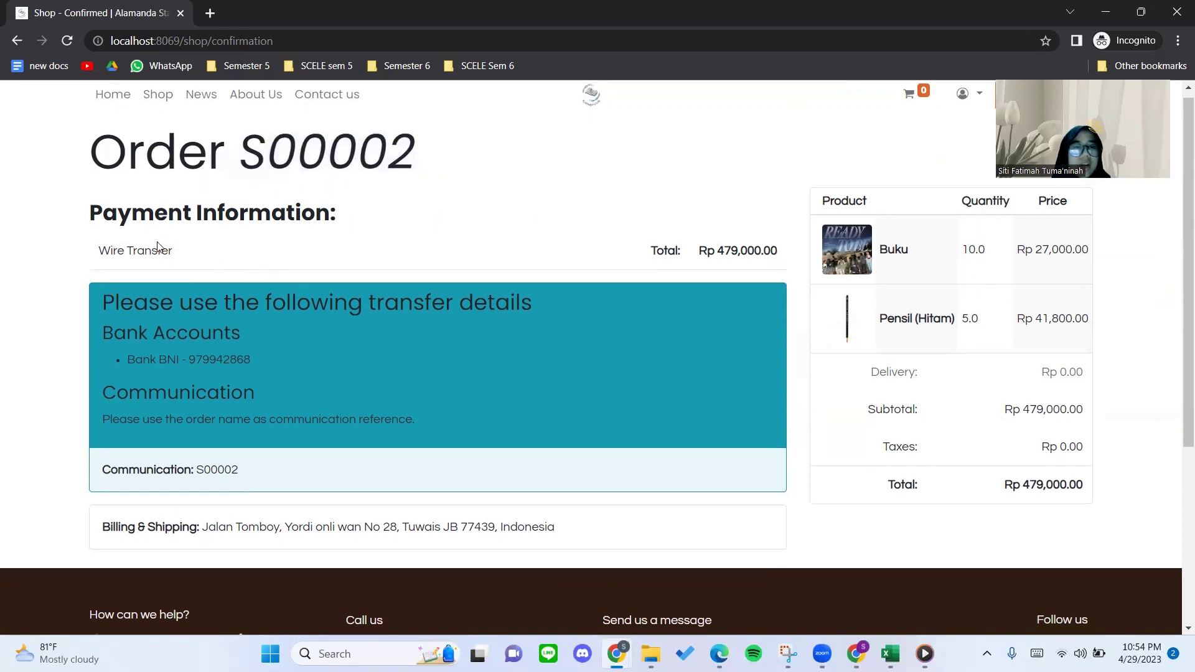
pyautogui.moveTo(167, 250); pyautogui.dragTo(77, 251)
pyautogui.click(488, 260)
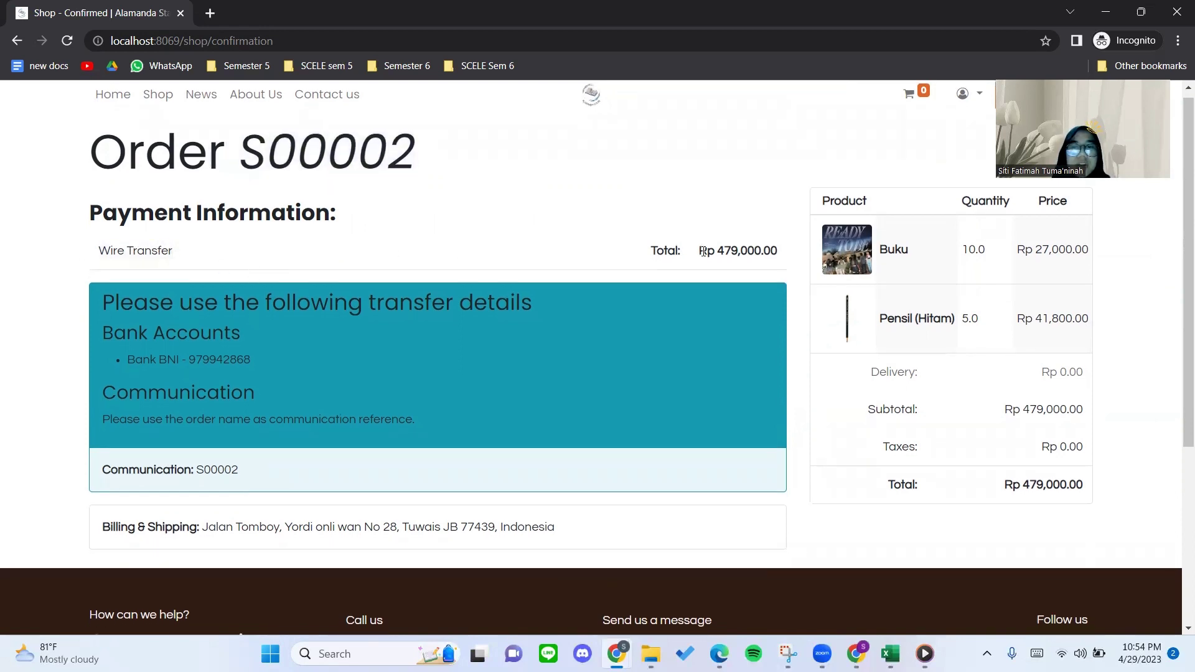
pyautogui.moveTo(704, 251); pyautogui.dragTo(786, 249)
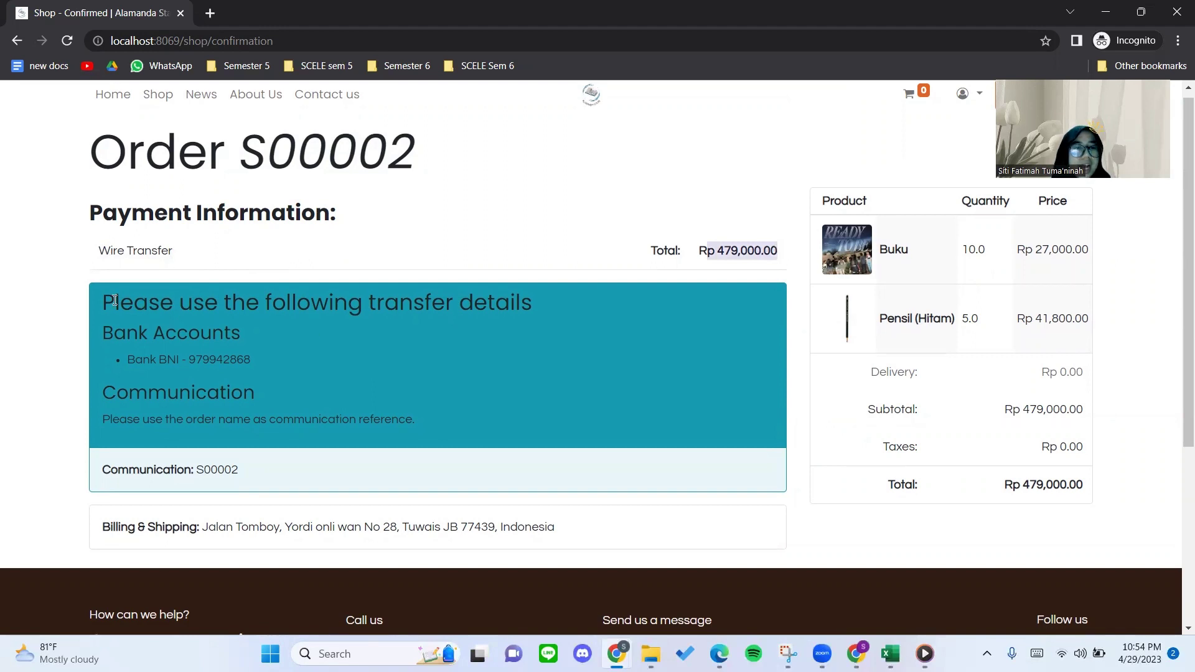
pyautogui.moveTo(97, 303); pyautogui.dragTo(301, 336)
pyautogui.click(300, 339)
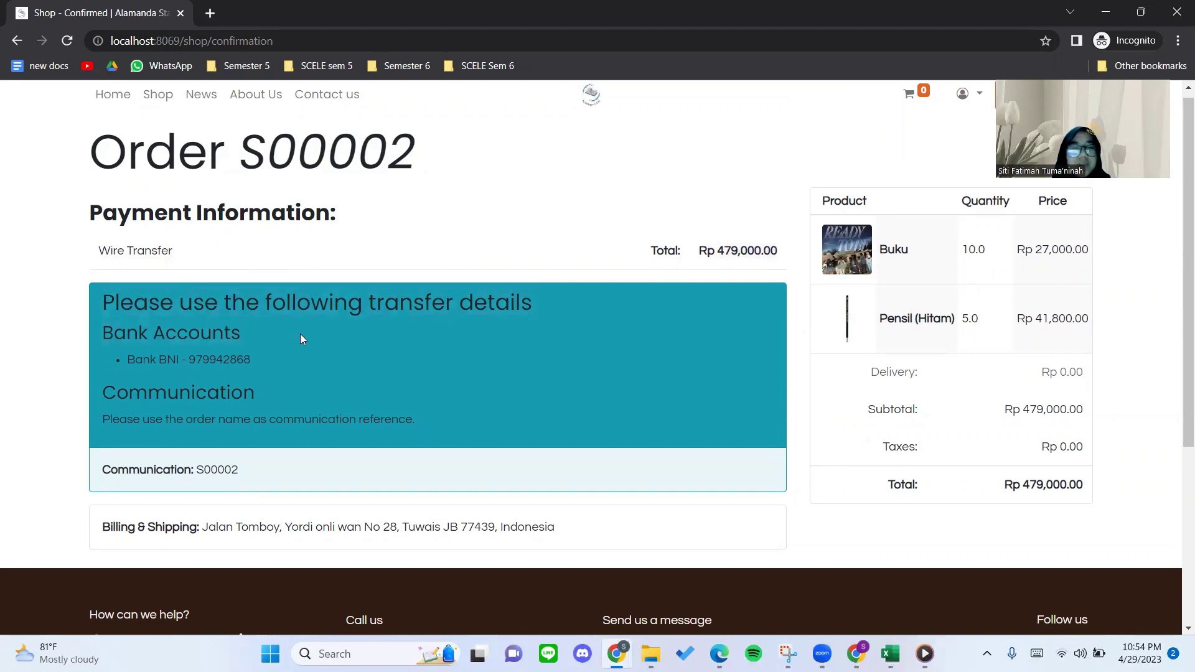
pyautogui.scroll(1, 404, 361)
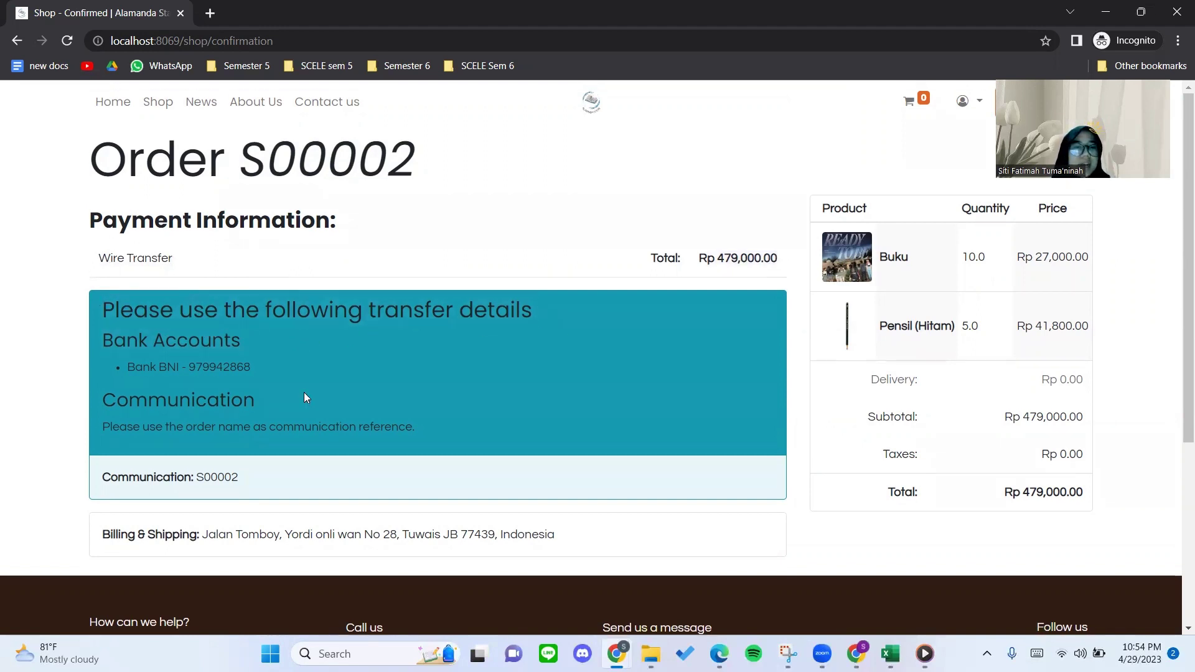
pyautogui.moveTo(114, 344); pyautogui.dragTo(252, 368)
pyautogui.click(225, 334)
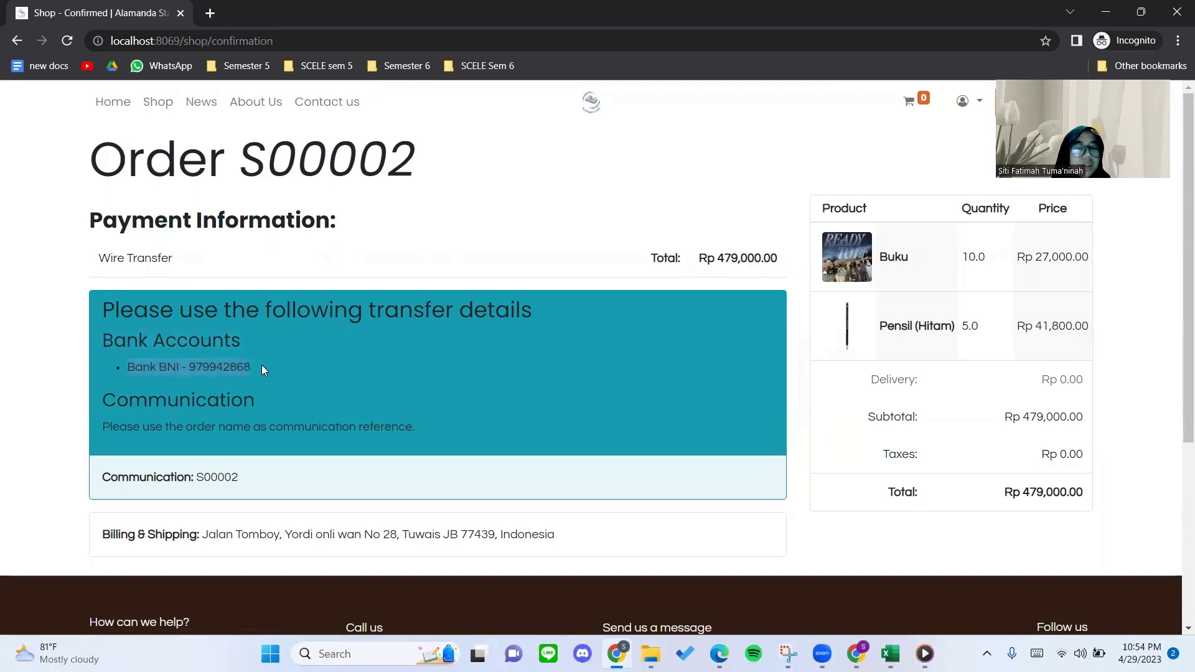
pyautogui.click(263, 366)
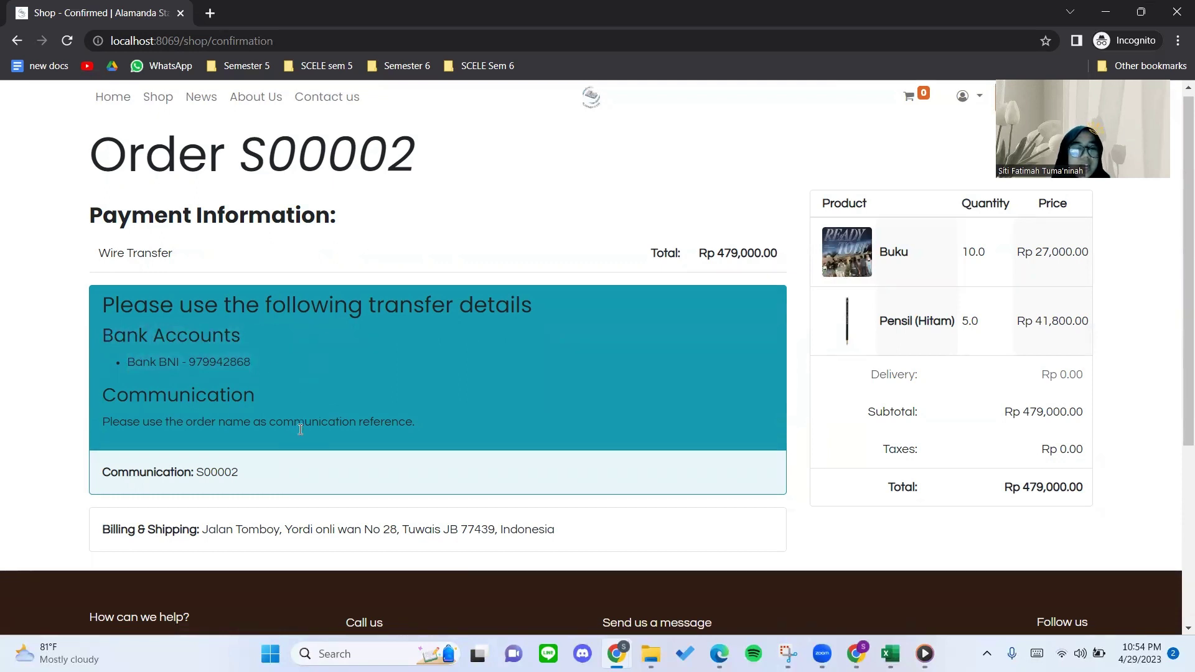
pyautogui.scroll(-1, 302, 423)
pyautogui.scroll(1, 268, 429)
pyautogui.scroll(1, 266, 426)
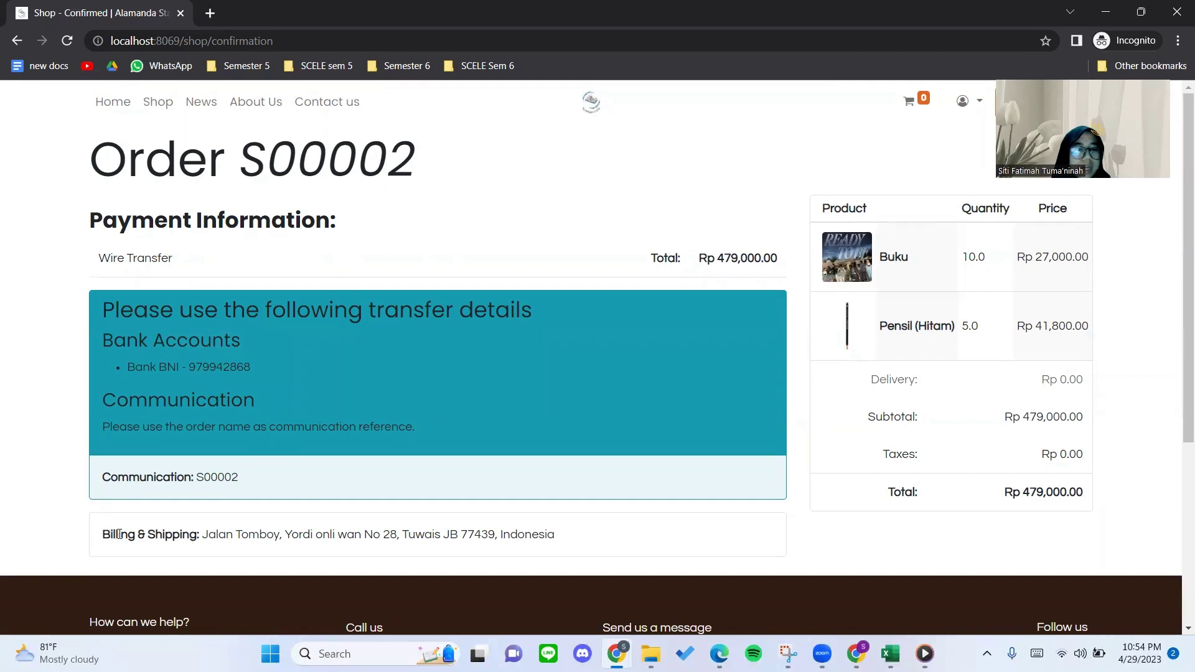
pyautogui.moveTo(119, 534); pyautogui.dragTo(202, 534)
pyautogui.moveTo(280, 480); pyautogui.dragTo(89, 484)
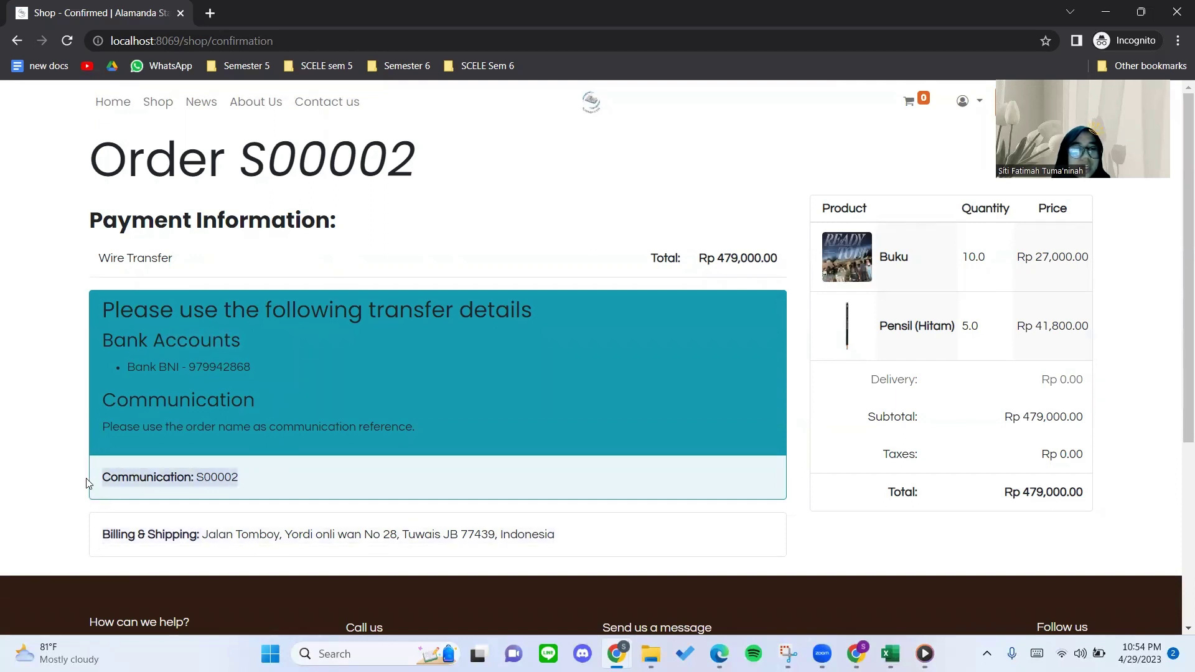
pyautogui.click(293, 476)
pyautogui.moveTo(278, 477); pyautogui.dragTo(74, 486)
pyautogui.click(265, 478)
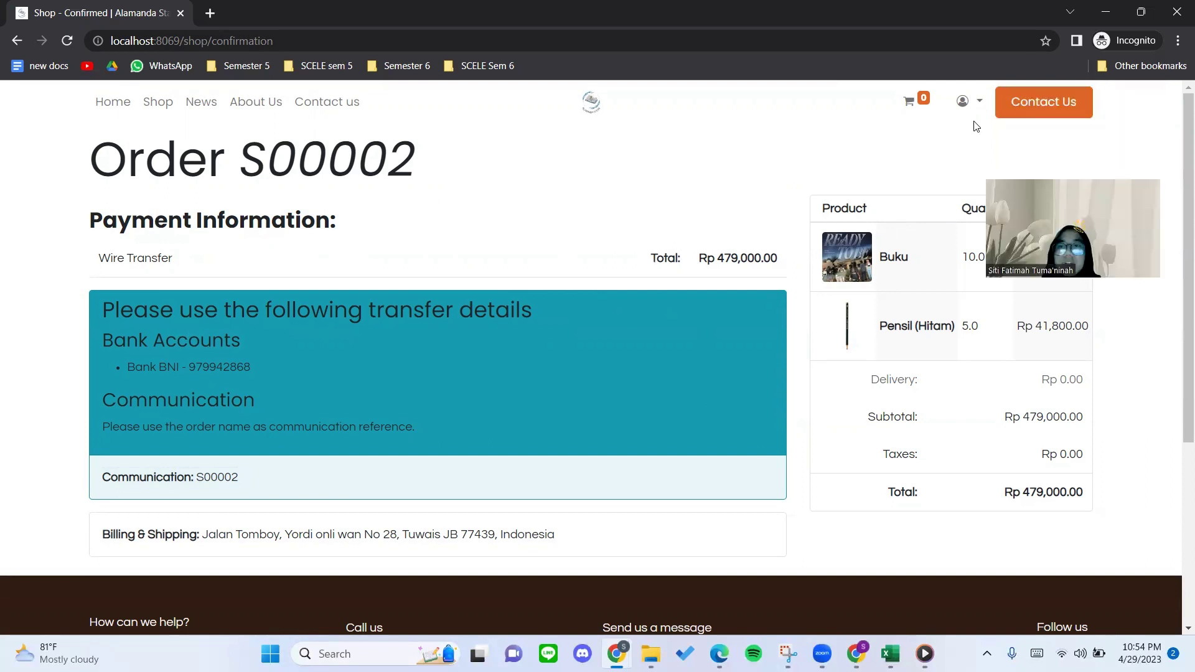
pyautogui.click(969, 101)
# Open the portal Quotations list and highlight the S00002 row and its Rp 479,000.00 total.
pyautogui.click(934, 131)
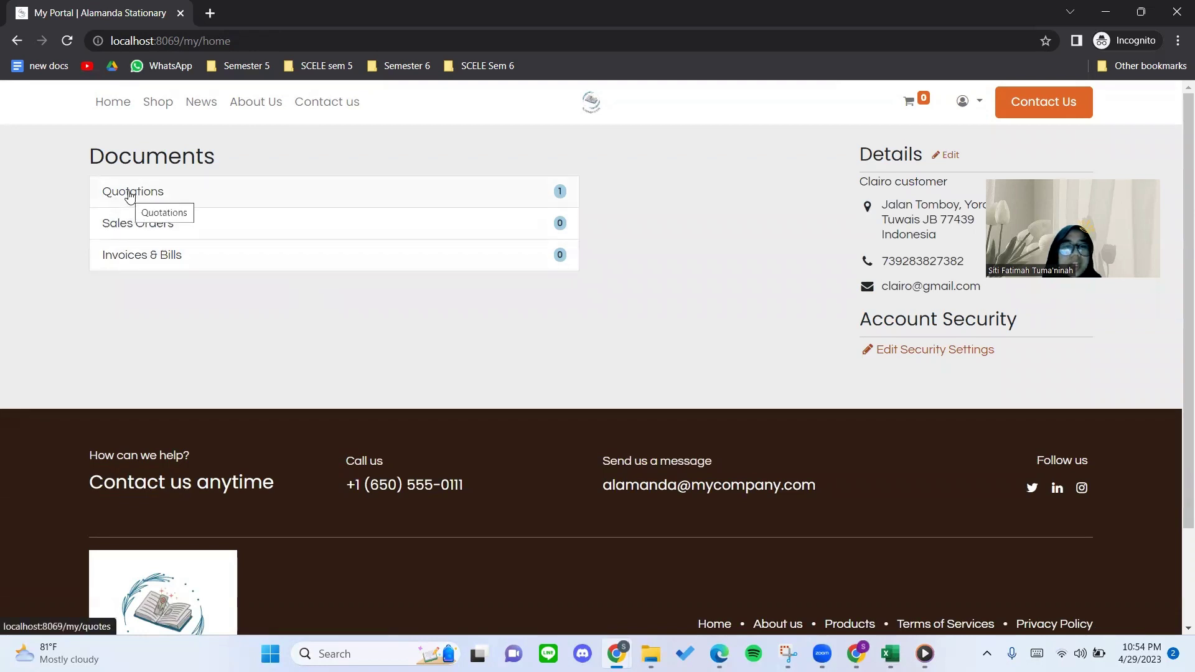
pyautogui.click(144, 191)
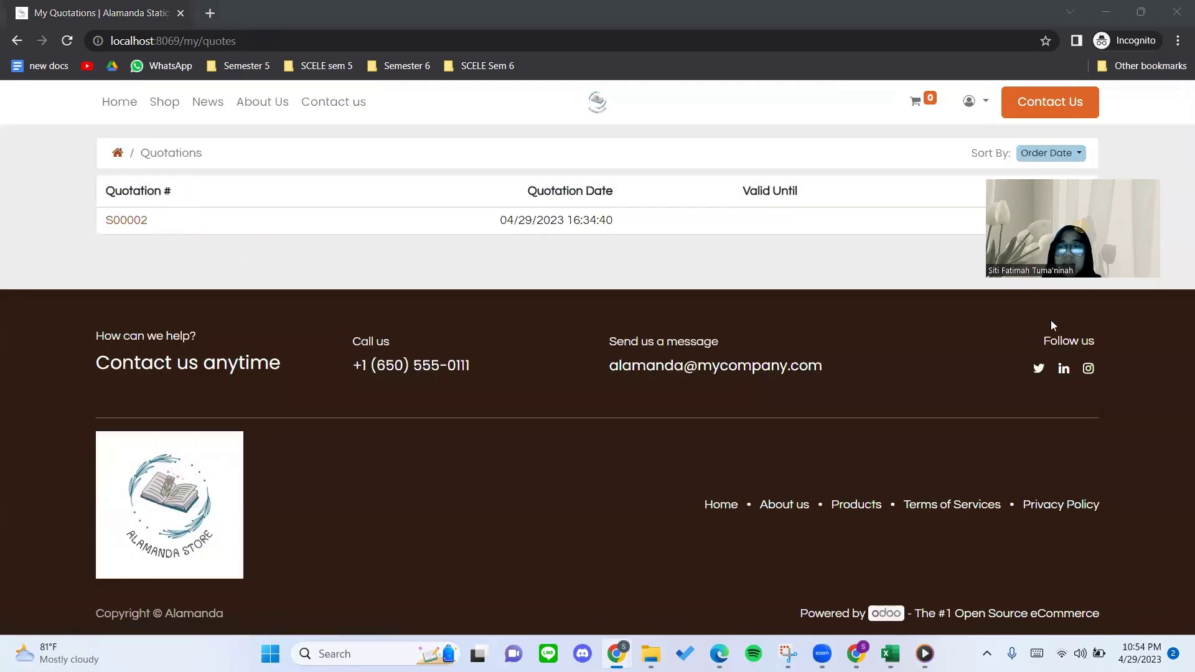
pyautogui.moveTo(1057, 182); pyautogui.dragTo(1047, 310)
pyautogui.moveTo(1009, 221); pyautogui.dragTo(1084, 220)
pyautogui.moveTo(195, 223); pyautogui.dragTo(72, 225)
pyautogui.click(72, 225)
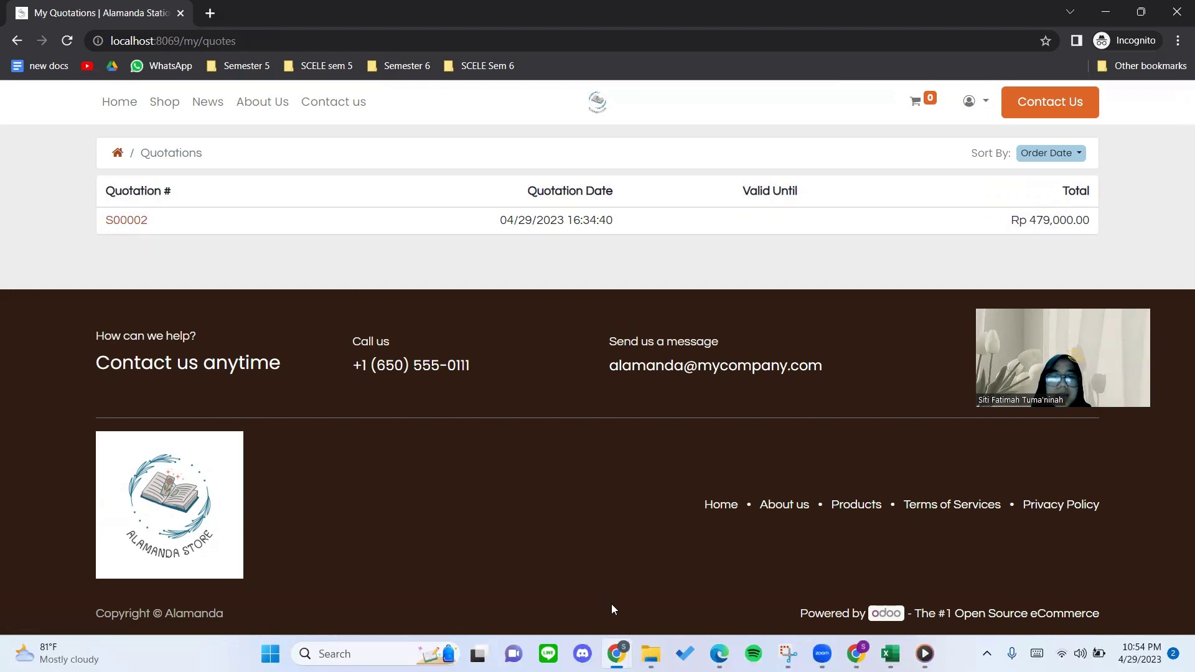
# In the Sales backend, remove the My Quotations filter and open quotation S00002.
pyautogui.moveTo(719, 654)
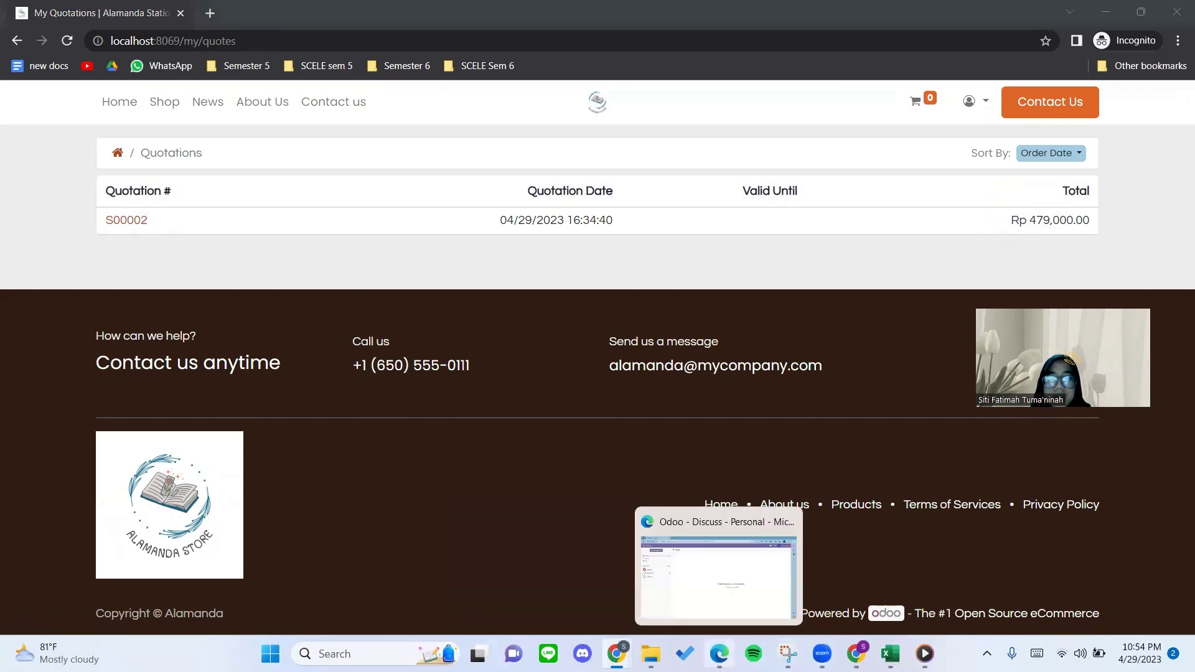
pyautogui.click(719, 576)
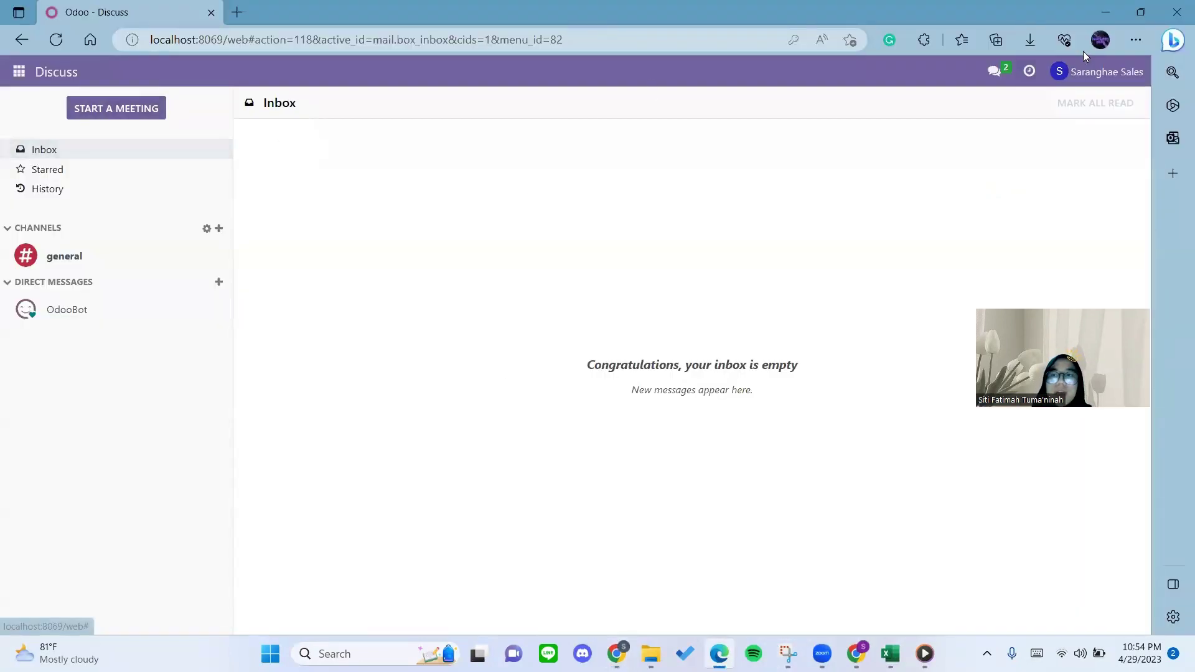
pyautogui.click(19, 72)
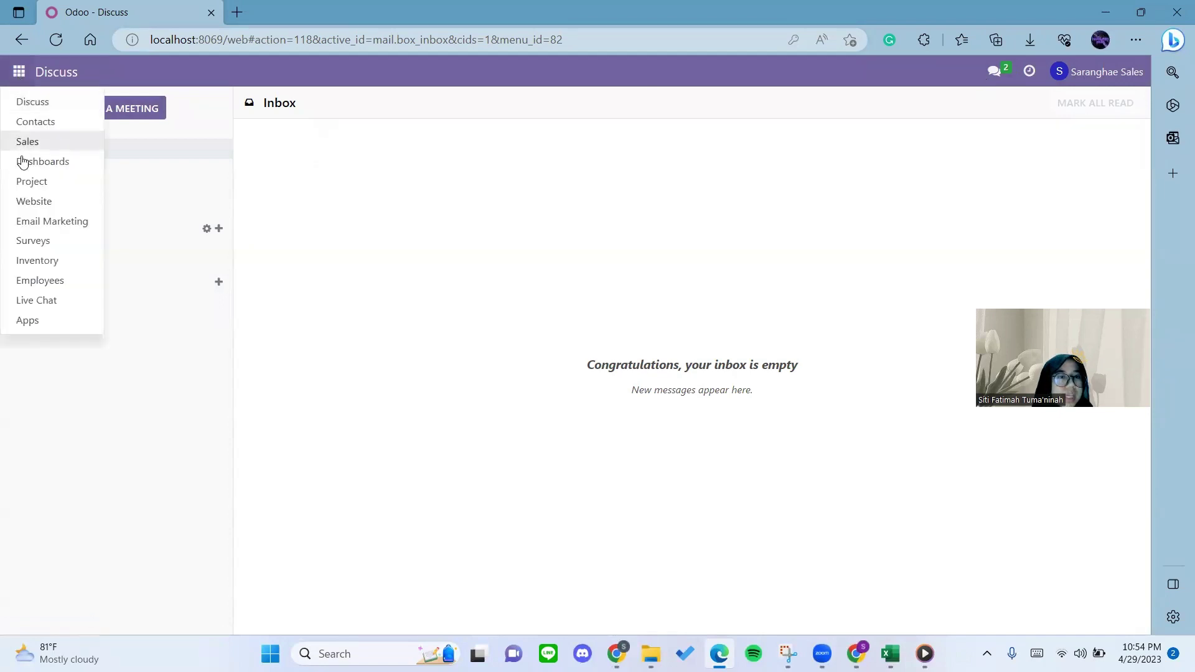
pyautogui.click(27, 143)
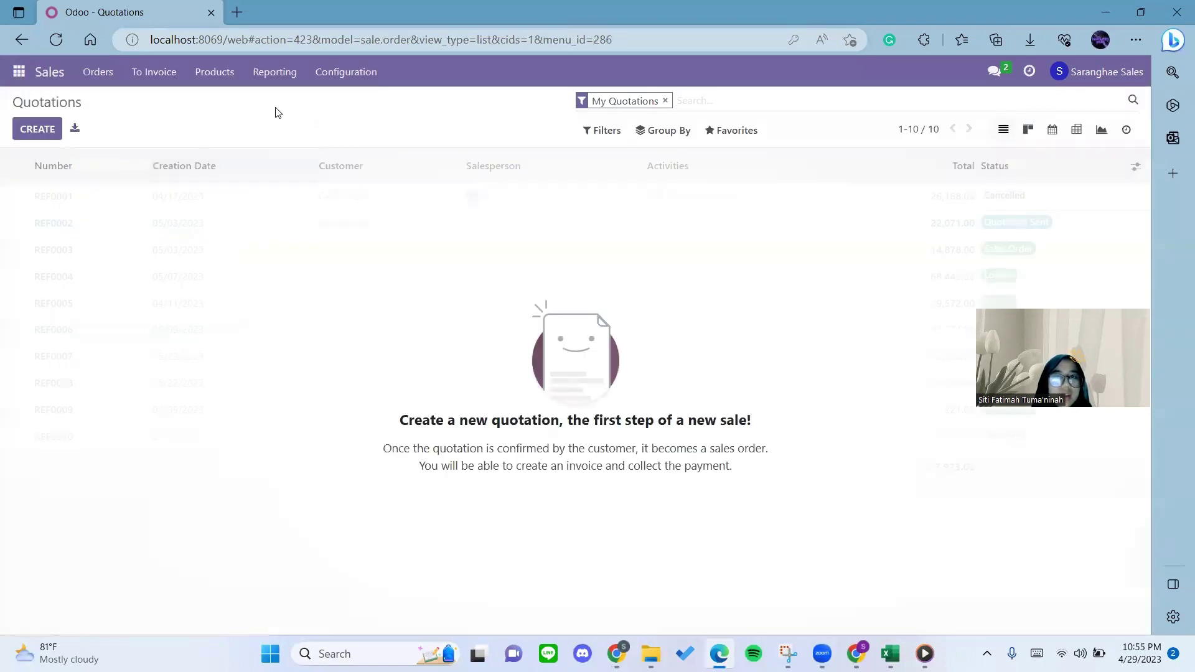
pyautogui.click(665, 100)
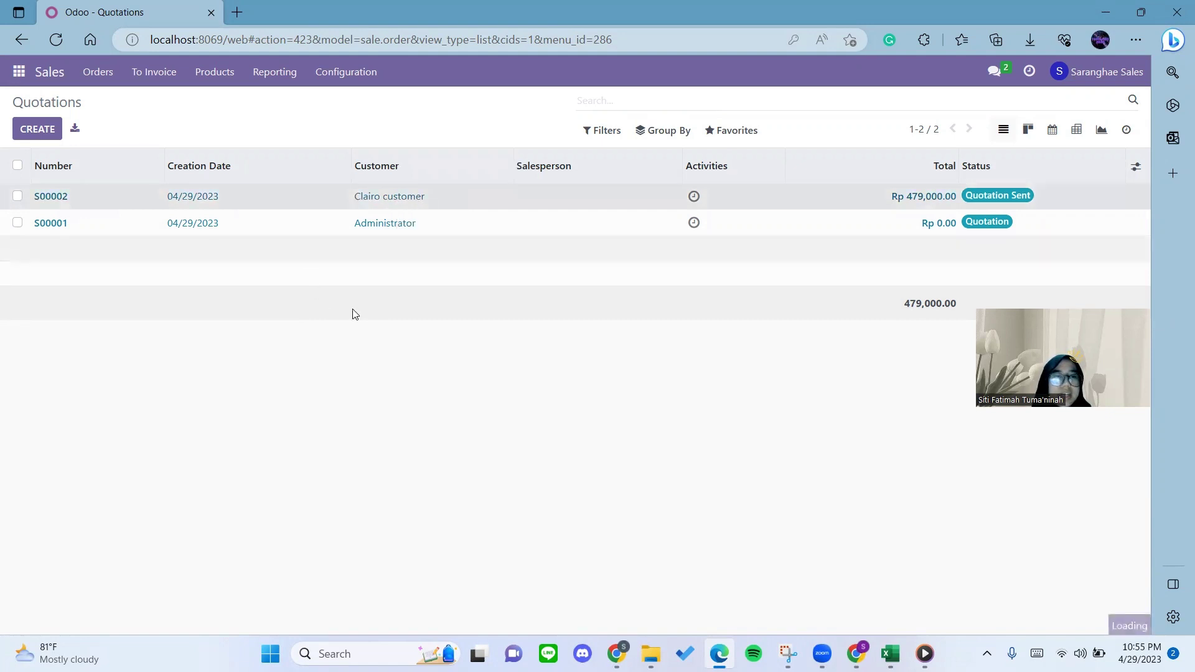
pyautogui.click(317, 197)
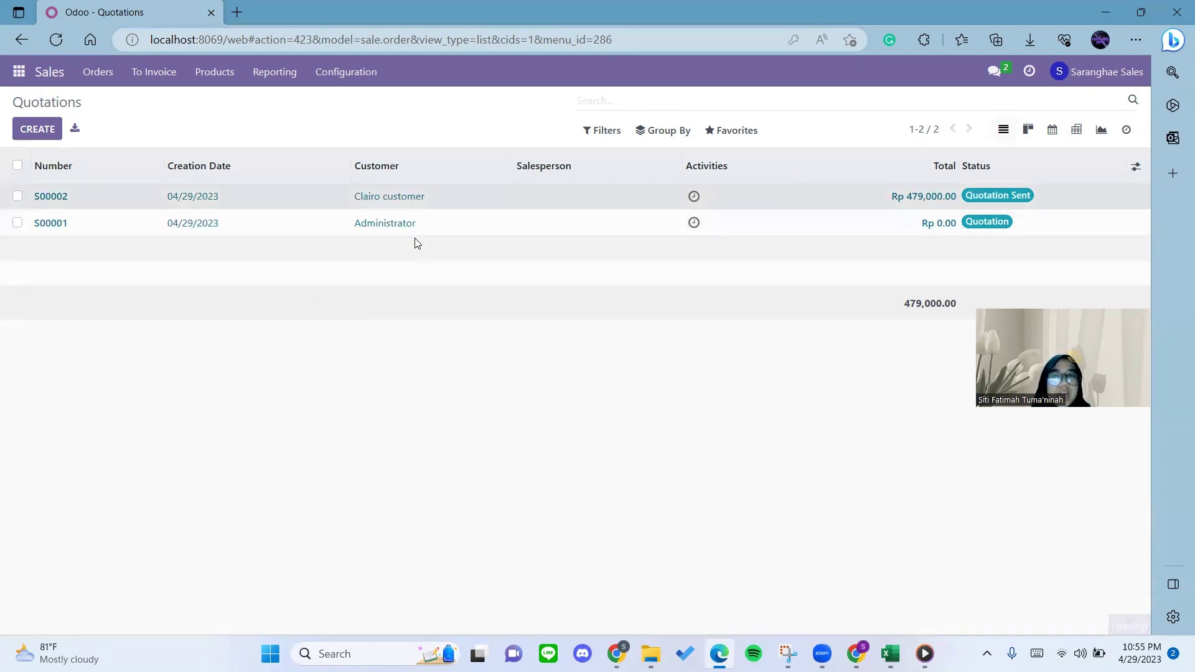
pyautogui.scroll(-1, 765, 296)
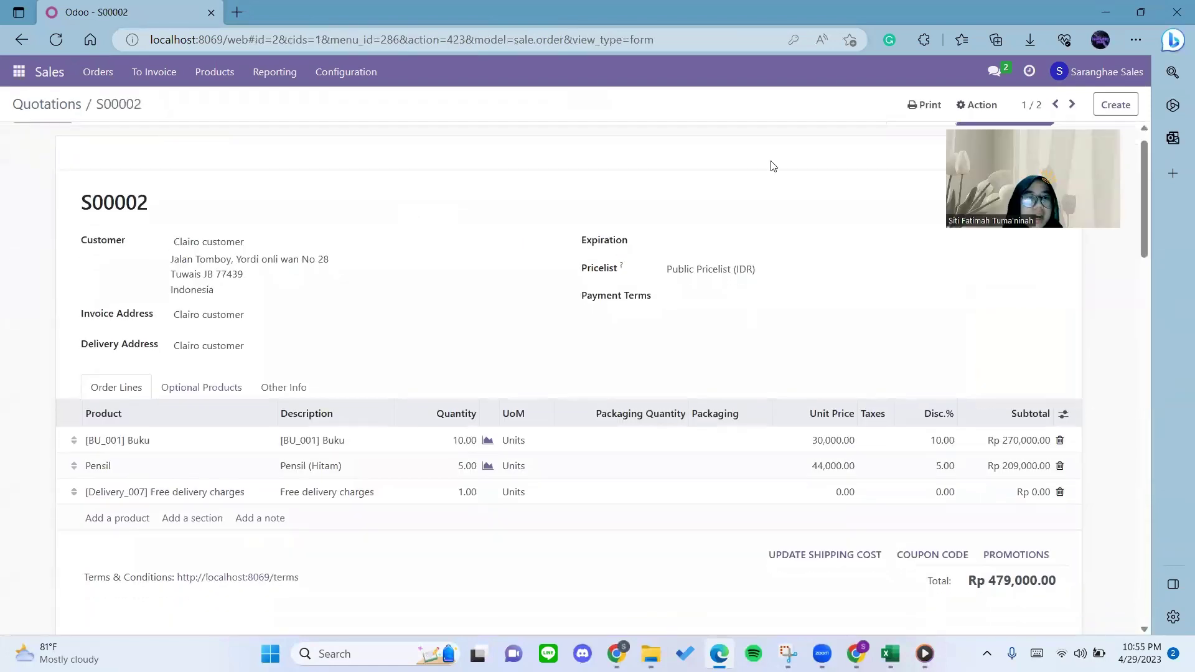
# Review the Buku and Pensil lines of S00002, then confirm it as a sales order.
pyautogui.scroll(1, 134, 234)
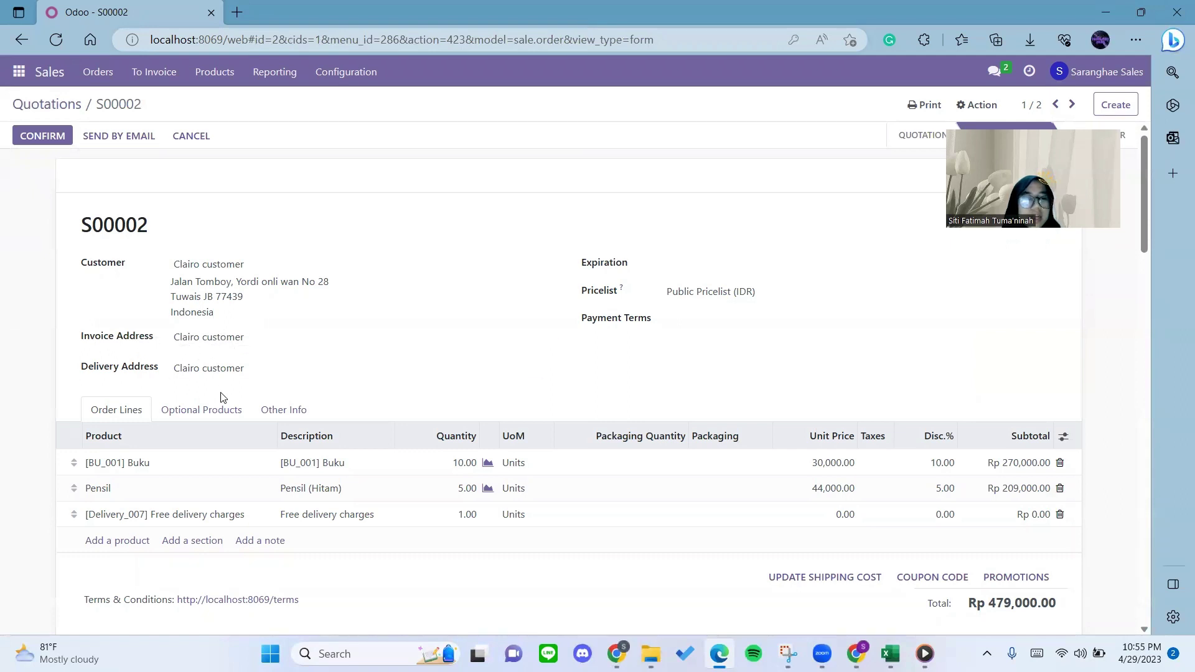
pyautogui.scroll(-1, 221, 395)
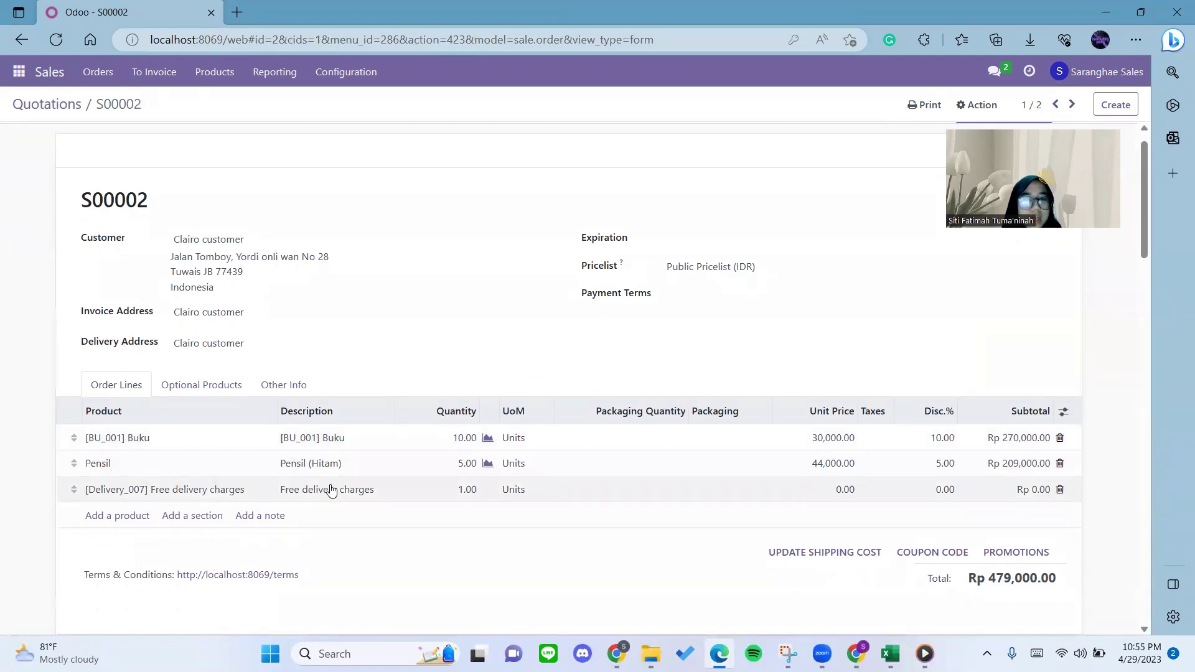
pyautogui.scroll(-2, 322, 451)
pyautogui.scroll(-1, 321, 451)
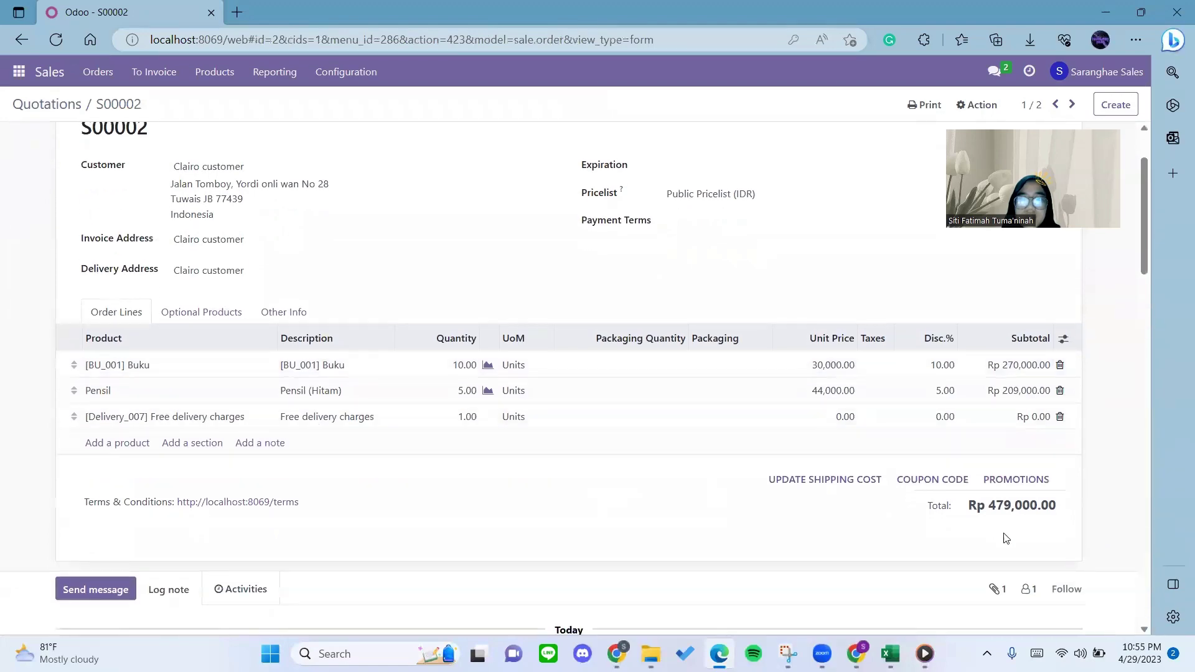
pyautogui.scroll(-1, 788, 520)
pyautogui.scroll(5, 737, 541)
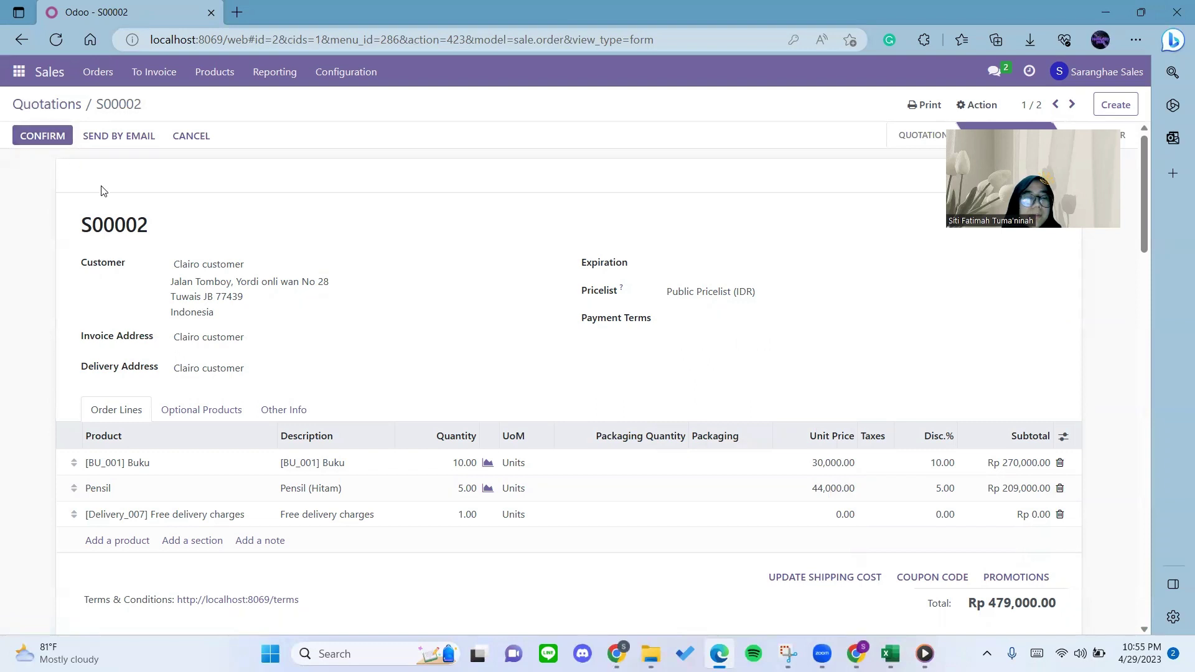
pyautogui.click(44, 144)
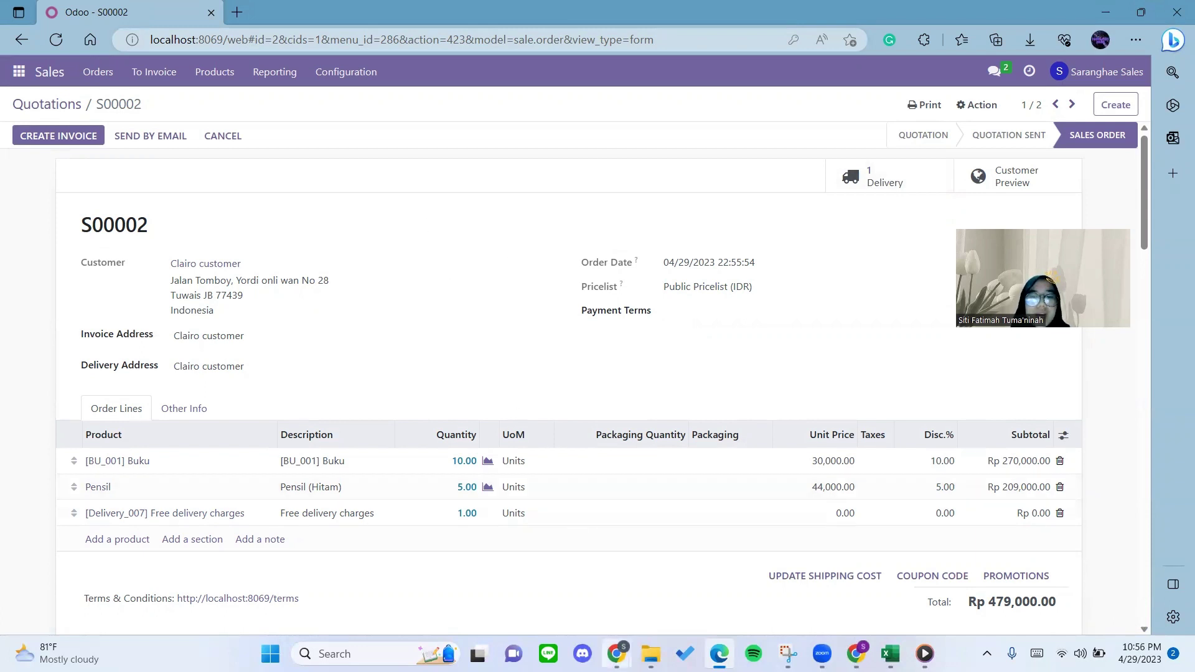
pyautogui.moveTo(616, 654)
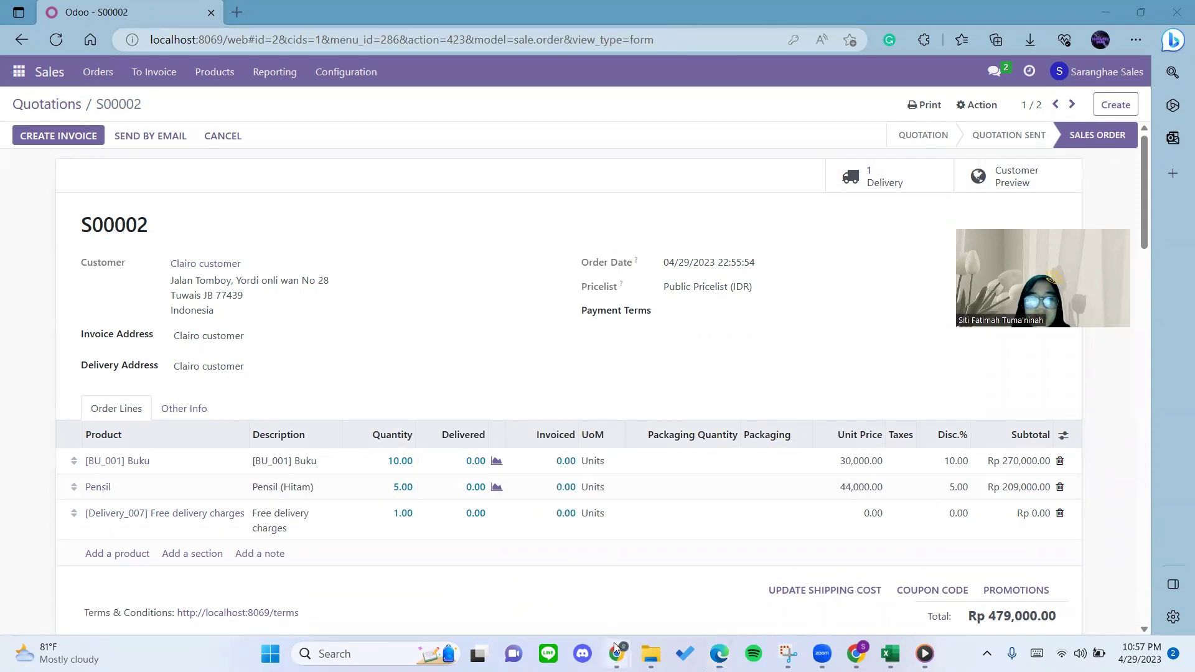
# In the storefront portal, list the customer's Sales Orders showing S00002 for Rp 479,000.00.
pyautogui.click(698, 560)
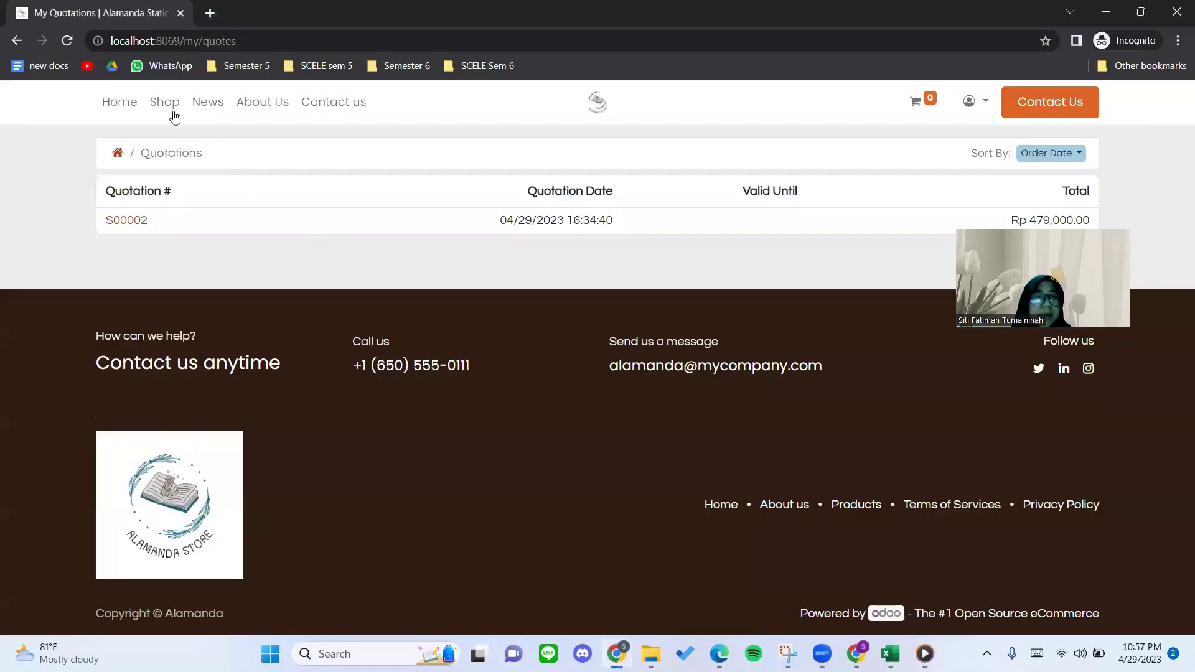
pyautogui.click(122, 156)
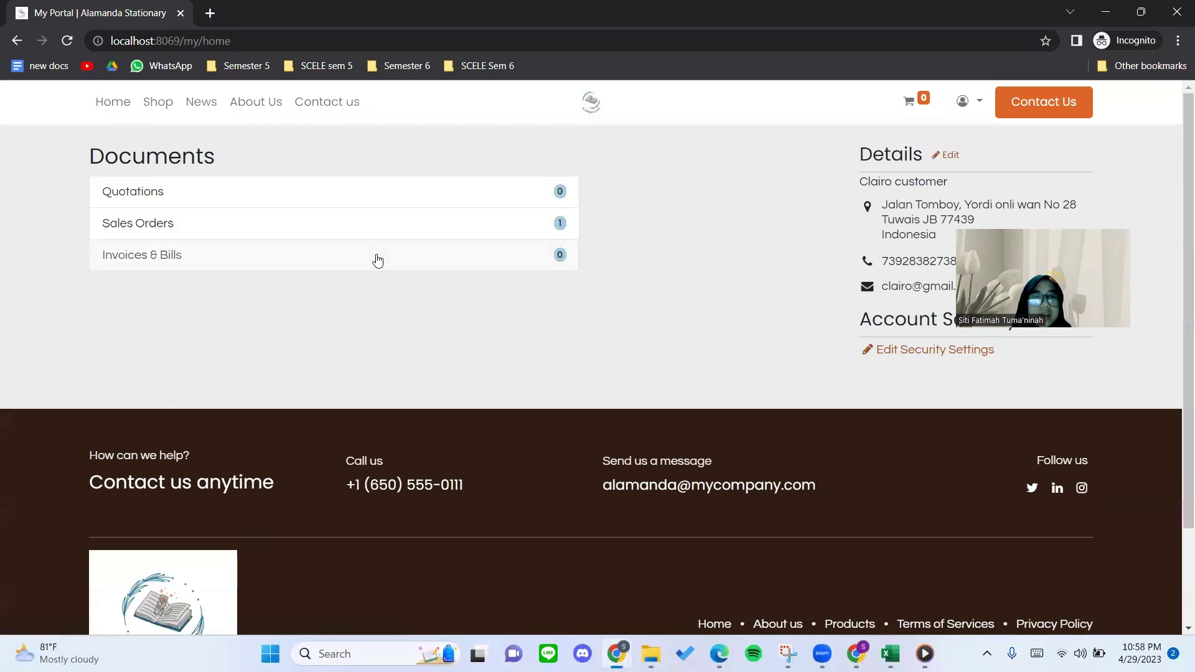
pyautogui.click(141, 234)
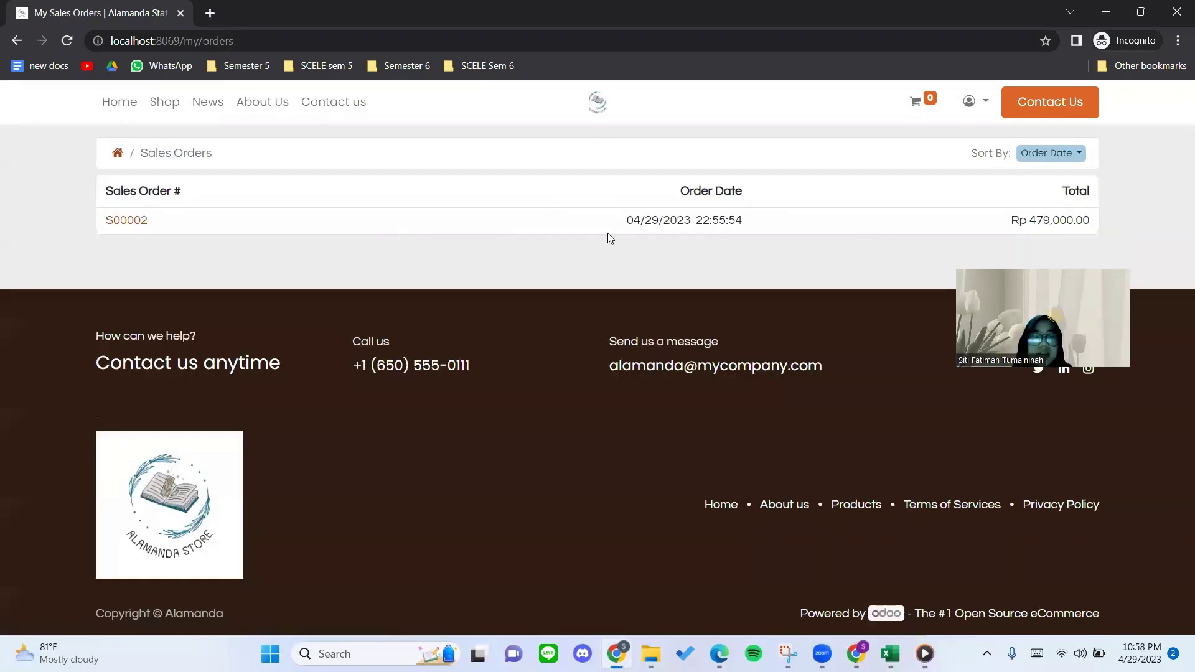
pyautogui.moveTo(155, 226); pyautogui.dragTo(92, 218)
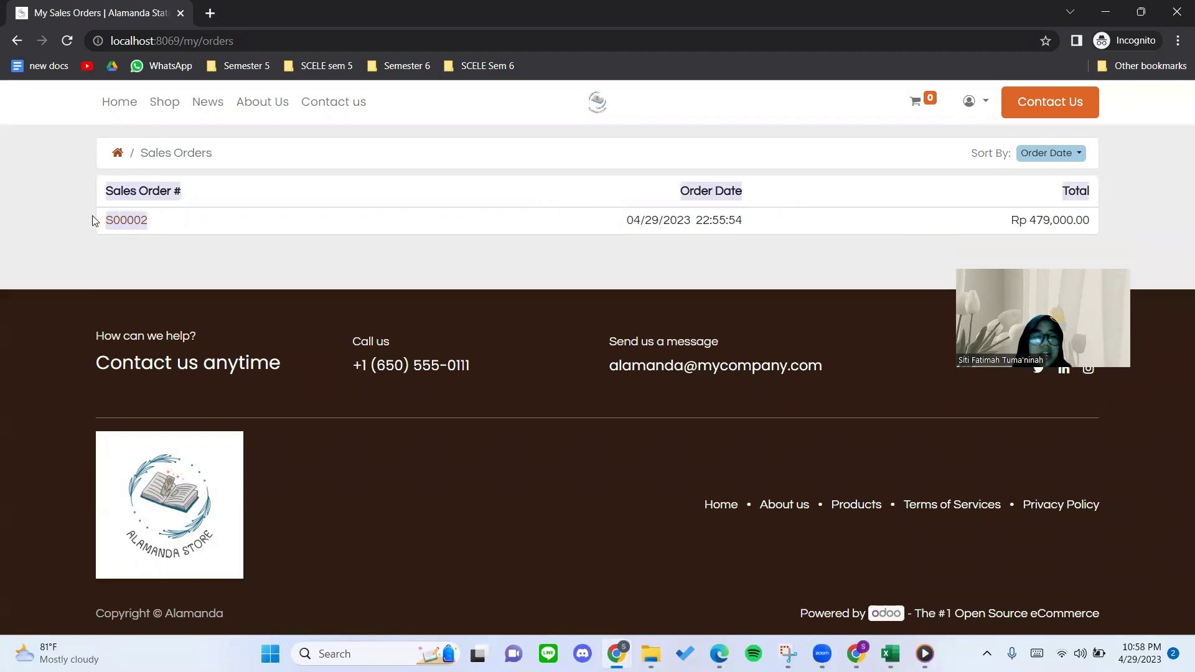
pyautogui.click(80, 218)
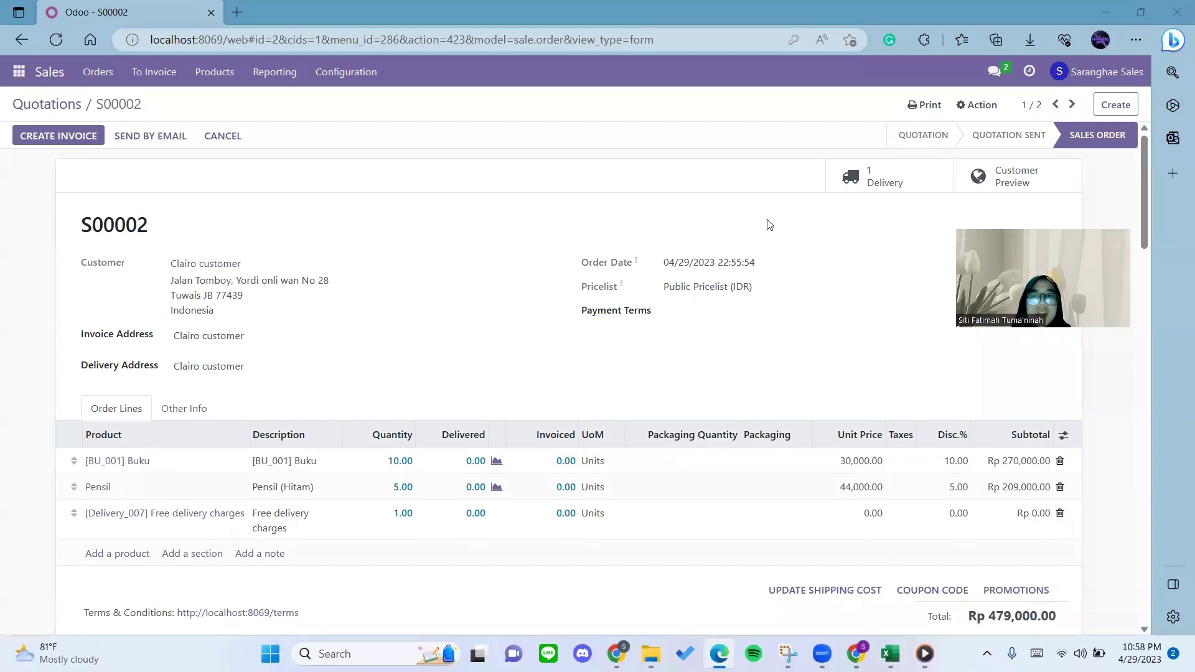
# Enter done quantities 10 Buku and 5 Pensil on WH/OUT/00001 and validate it without SMS.
pyautogui.click(889, 178)
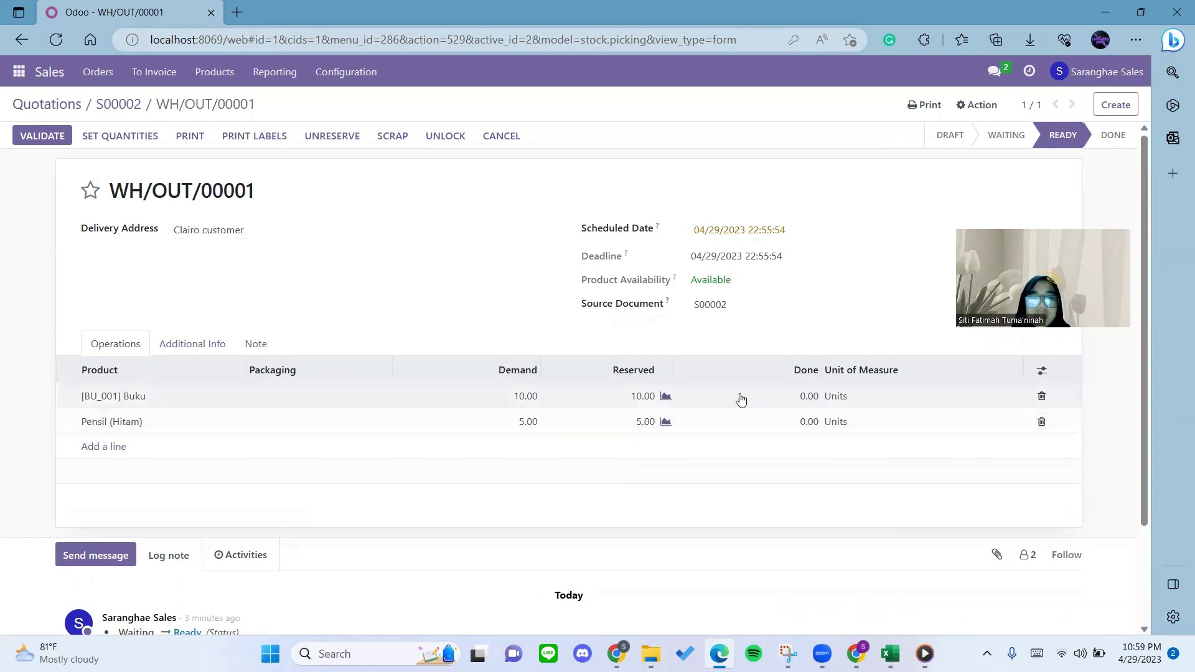
pyautogui.click(799, 401)
pyautogui.write('10')
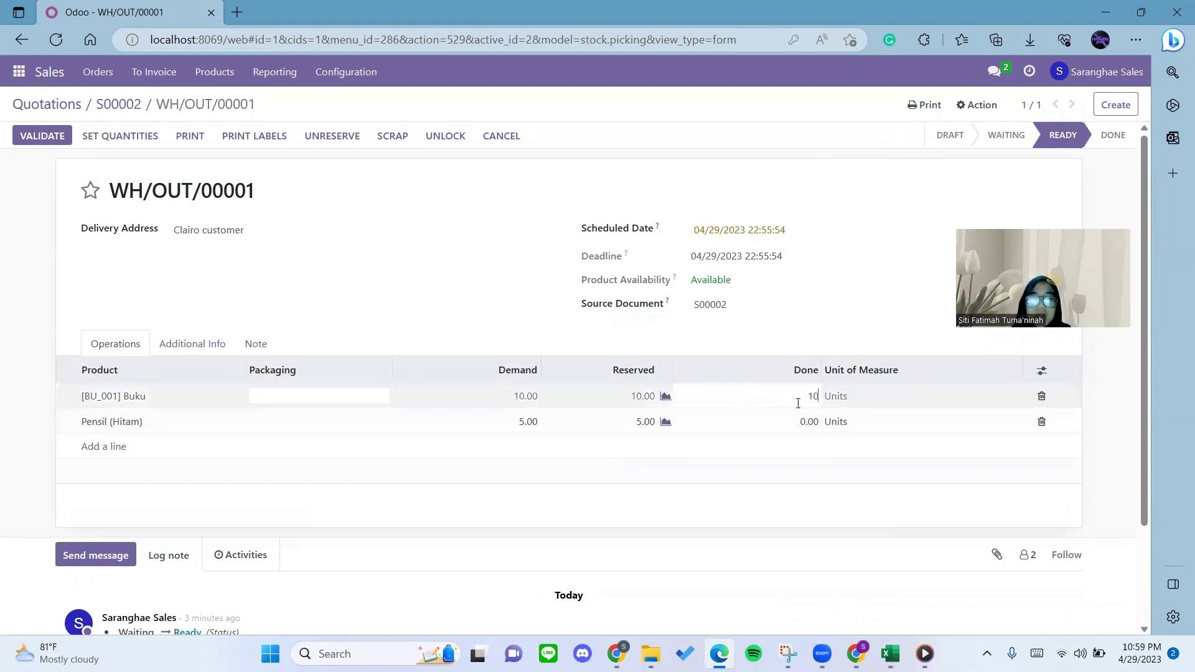
pyautogui.click(796, 421)
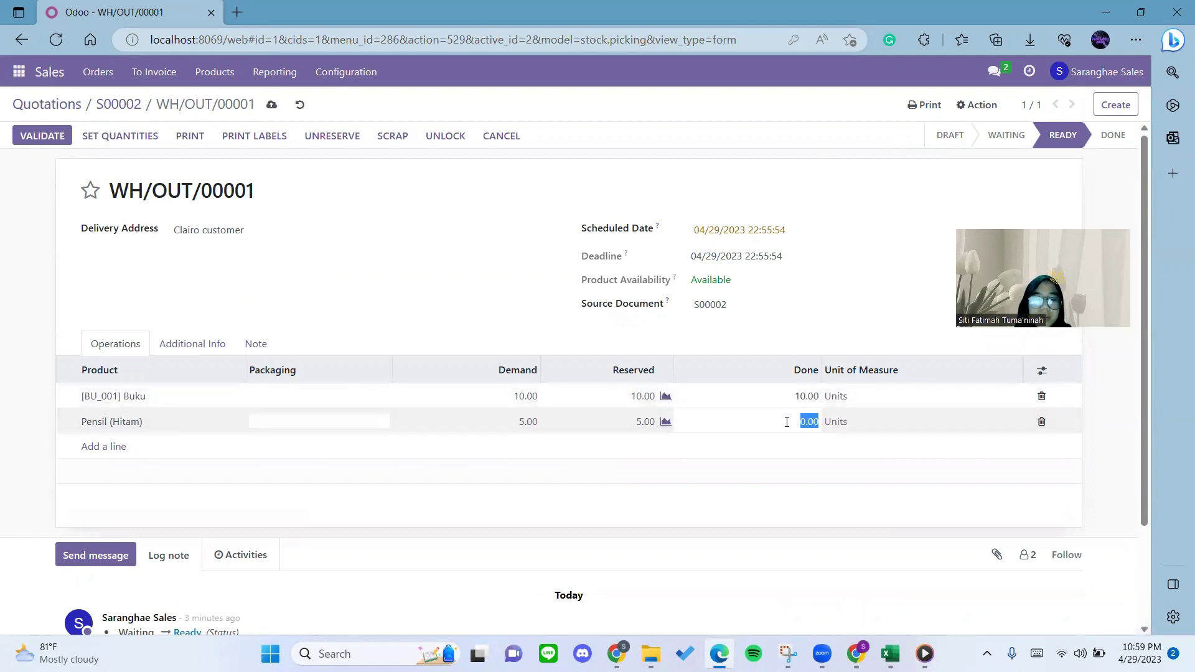
pyautogui.write('5')
pyautogui.click(776, 441)
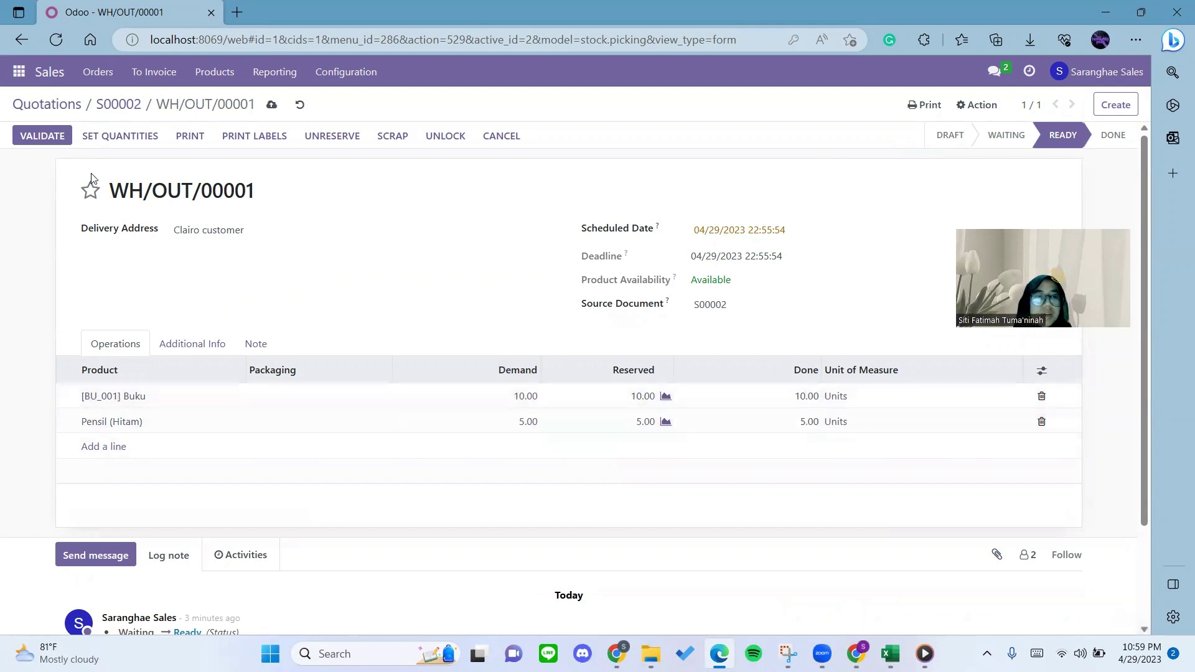
pyautogui.click(46, 140)
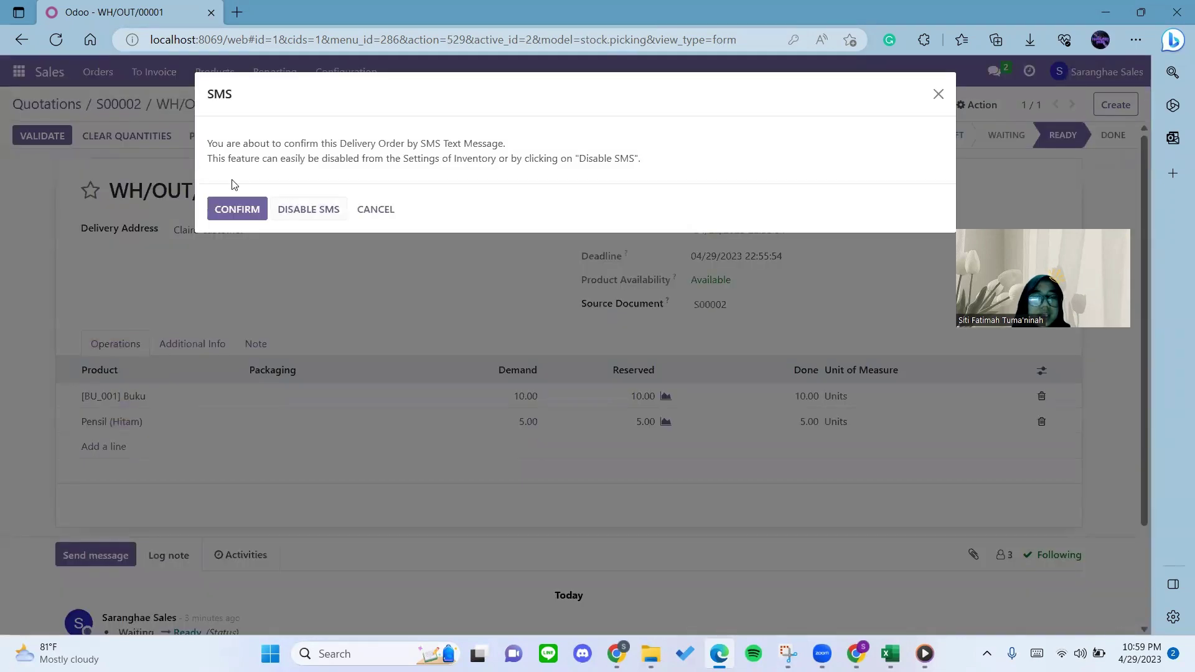
pyautogui.click(291, 211)
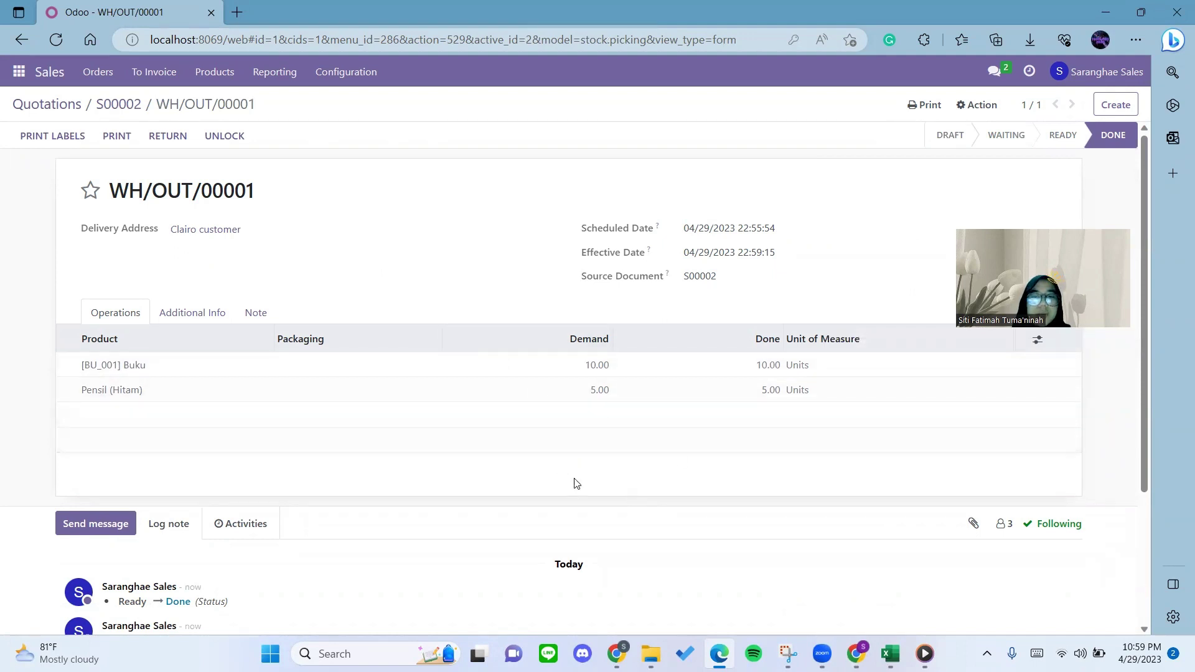
# Reload the storefront, return to the portal home showing 1 sales order, then go back to the backend.
pyautogui.moveTo(617, 653)
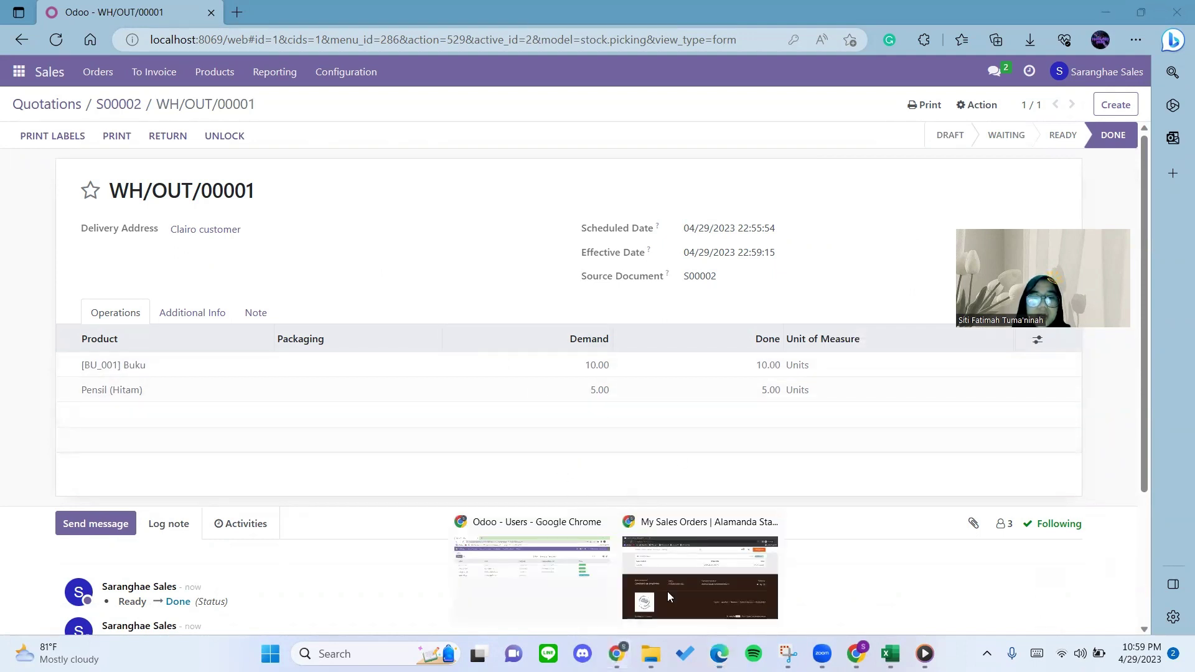
pyautogui.click(670, 587)
pyautogui.press('F5')
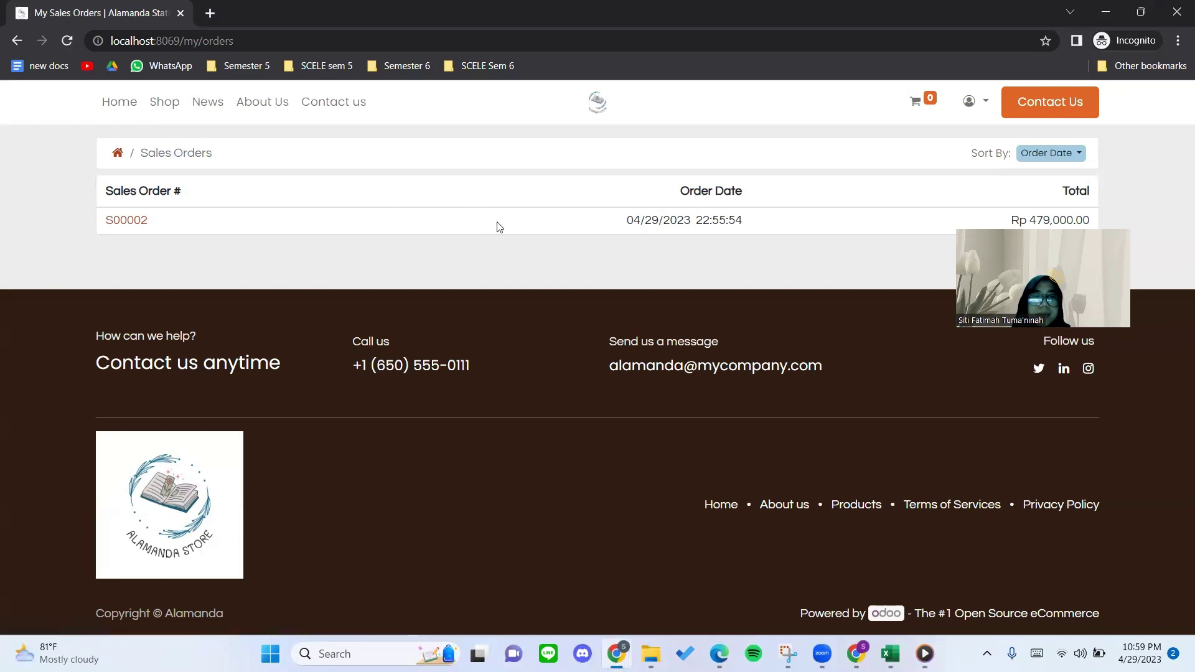
pyautogui.click(123, 160)
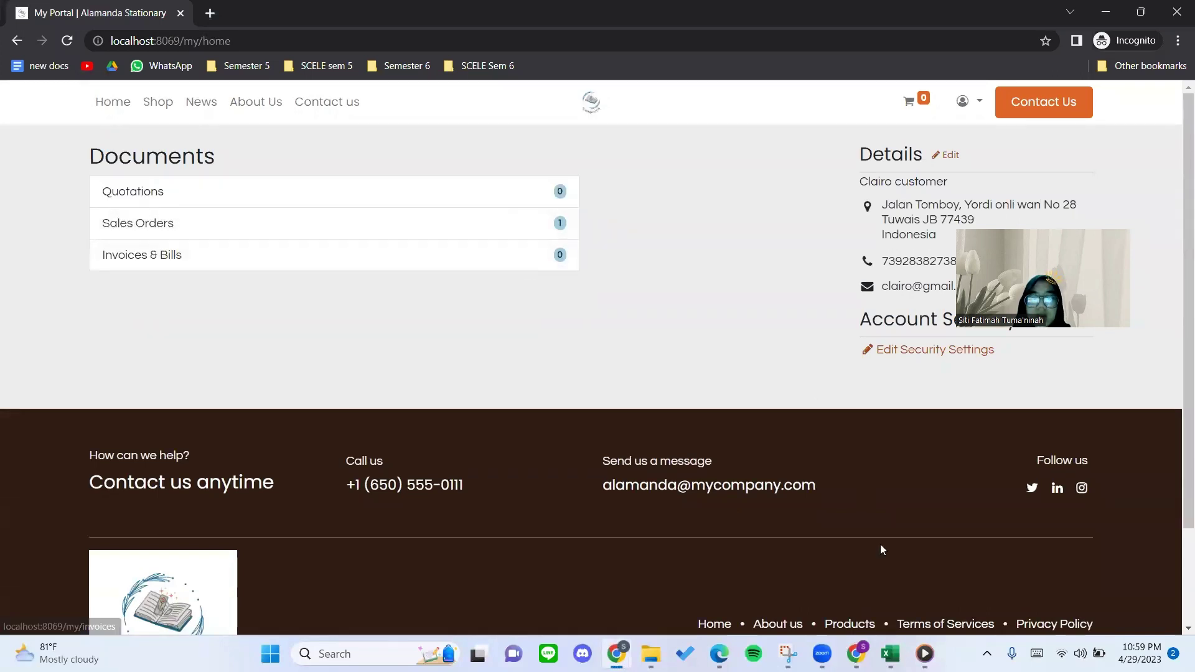
pyautogui.click(617, 654)
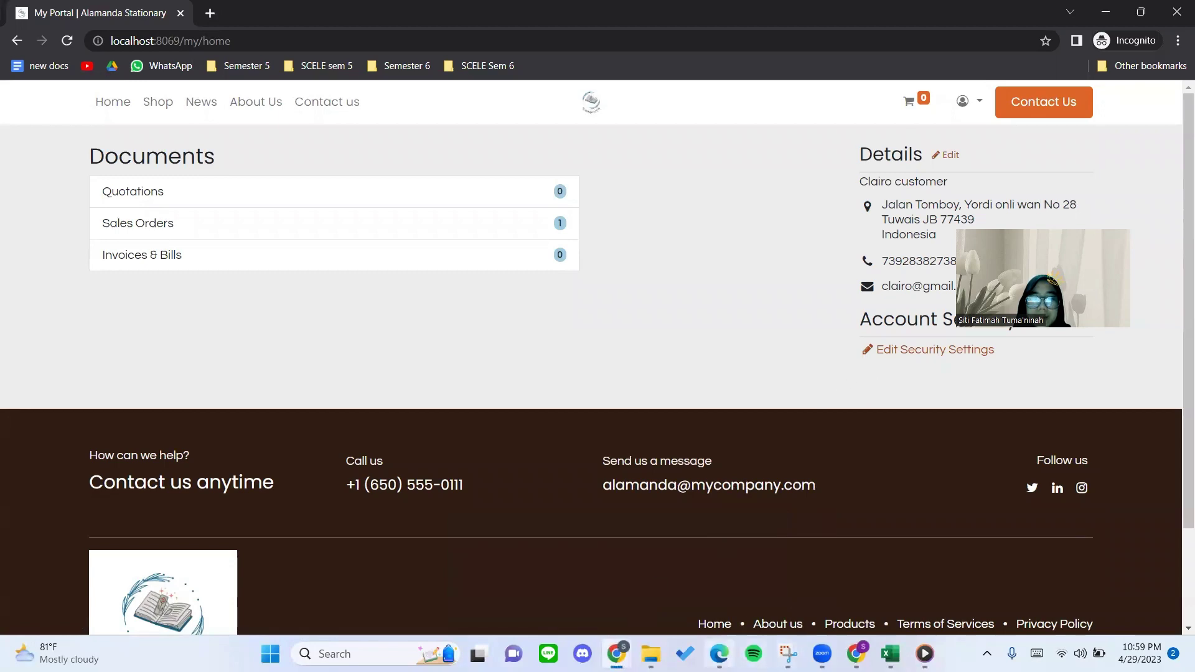
pyautogui.click(719, 654)
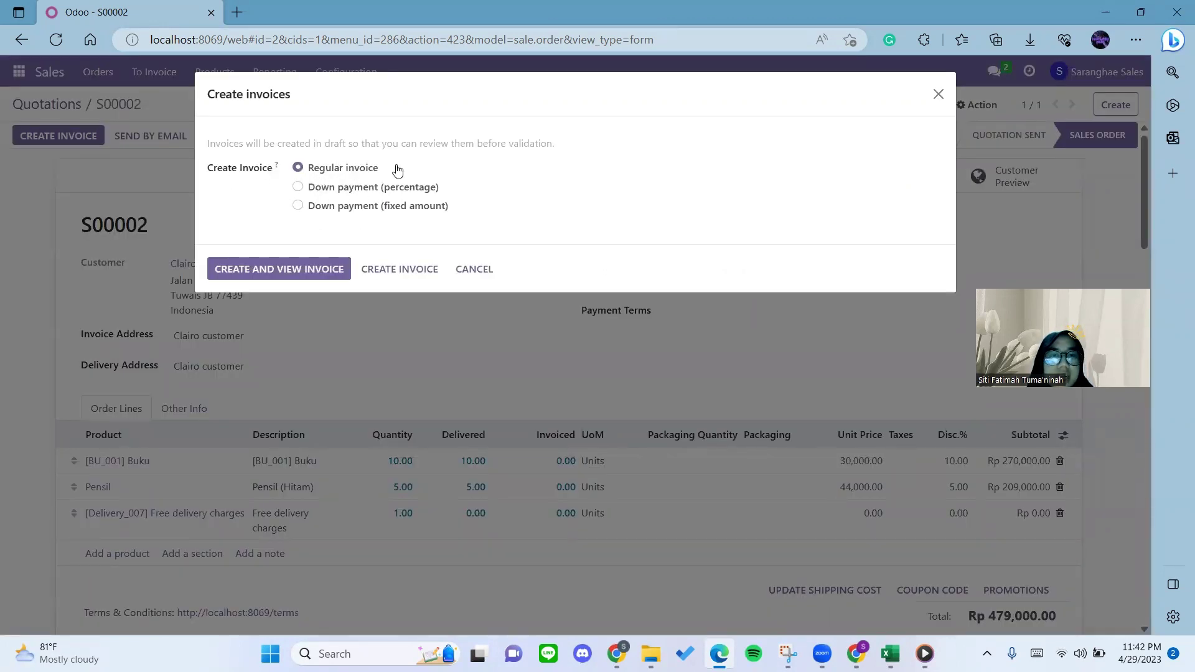
# Create a regular invoice for S00002 and open it.
pyautogui.click(256, 279)
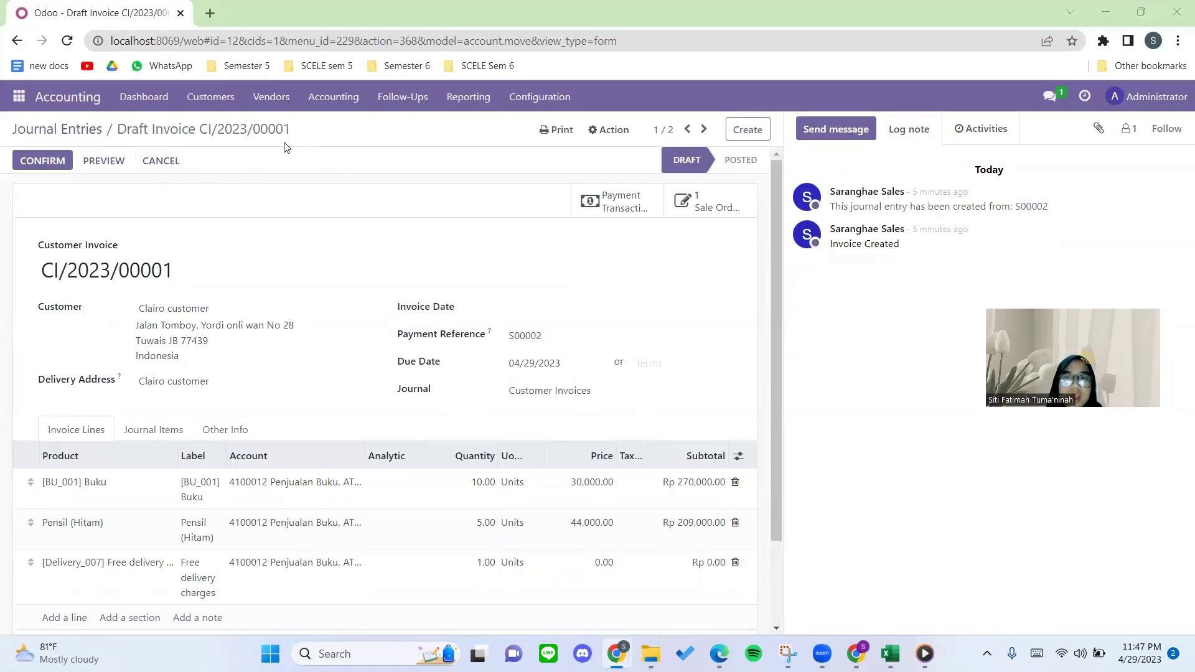
# Check the order's payment transaction, return to draft invoice CI/2023/00001 and post it.
pyautogui.click(631, 208)
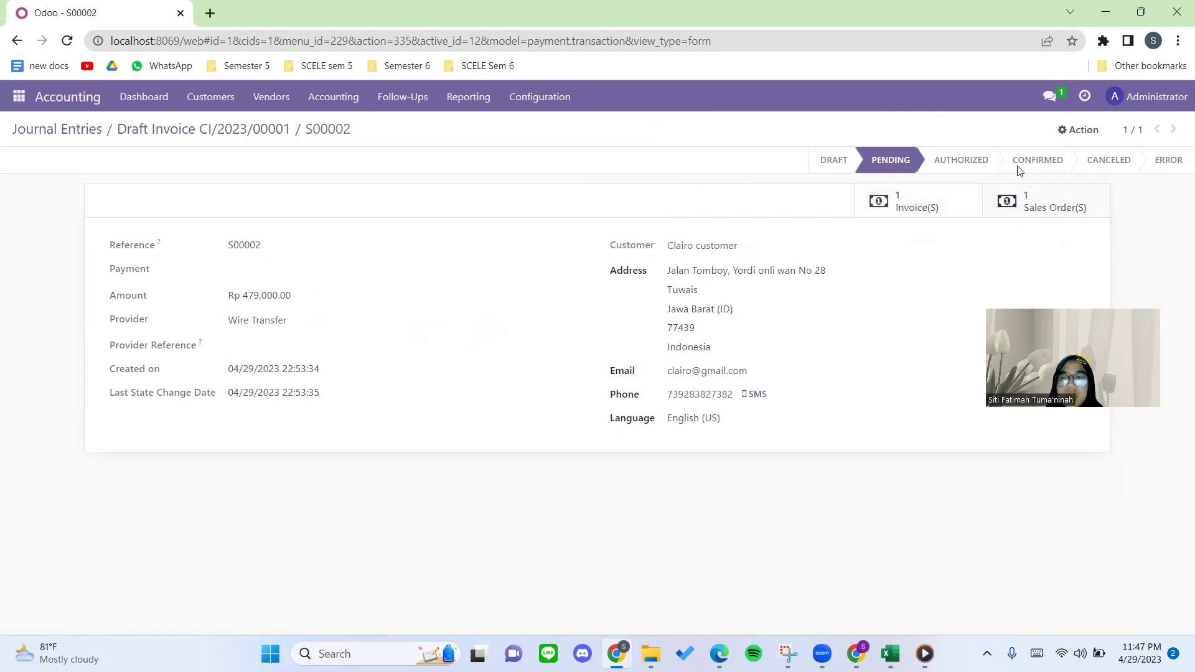
pyautogui.click(908, 205)
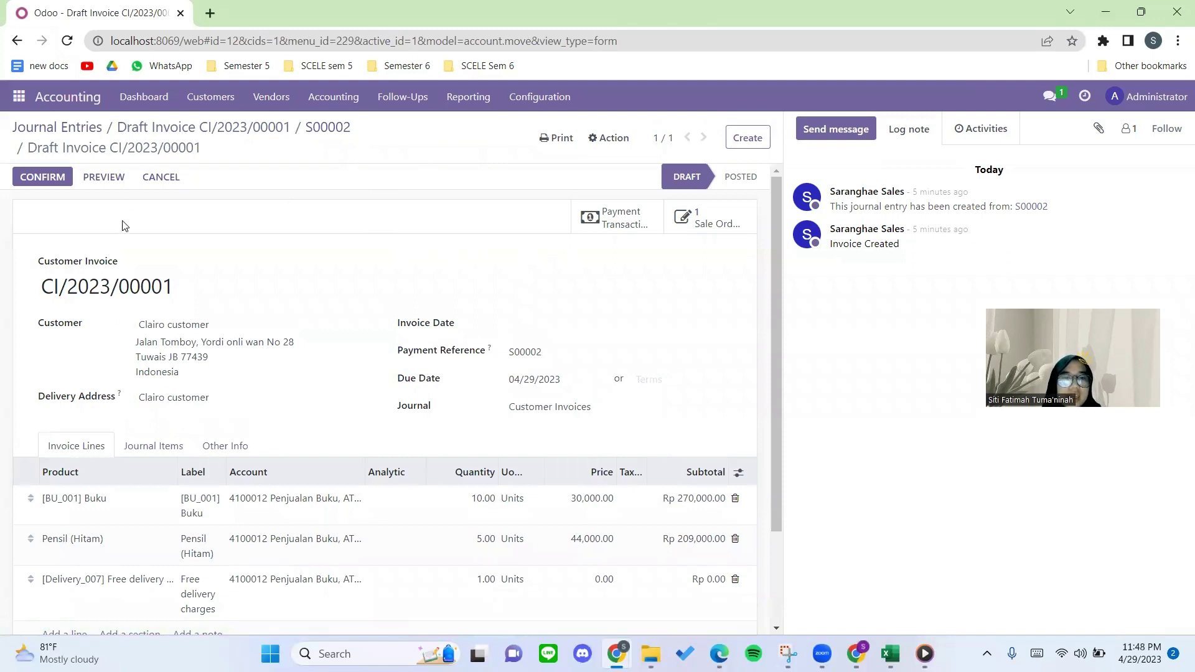
pyautogui.click(40, 180)
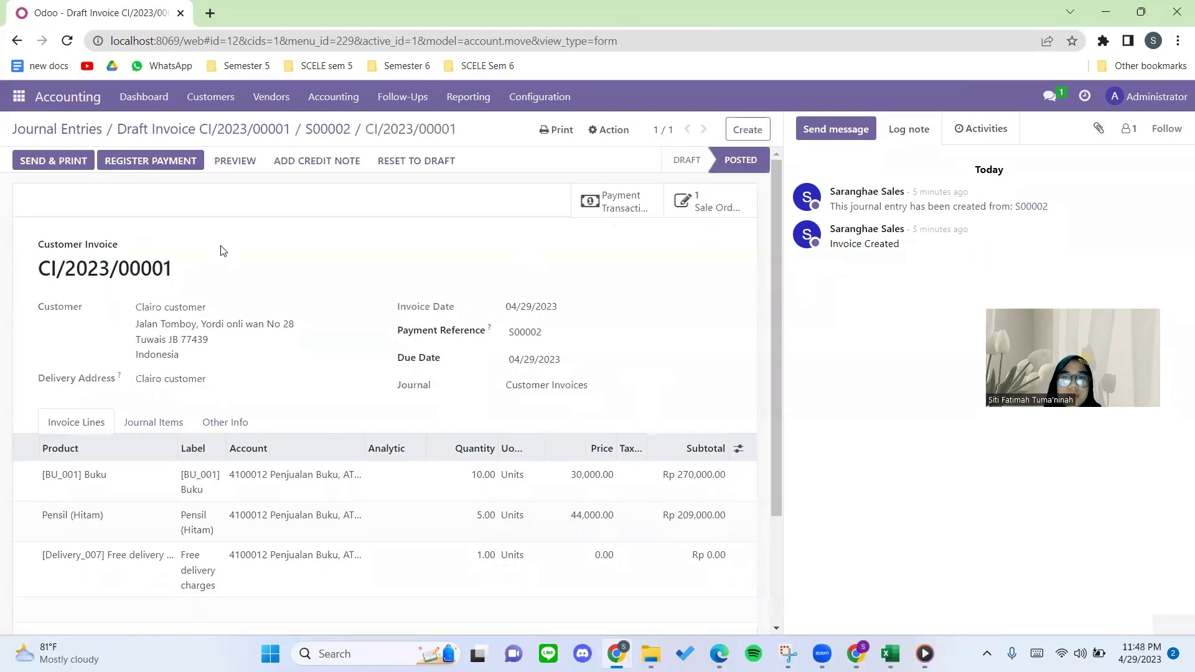
pyautogui.scroll(-1, 224, 251)
pyautogui.scroll(1, 223, 251)
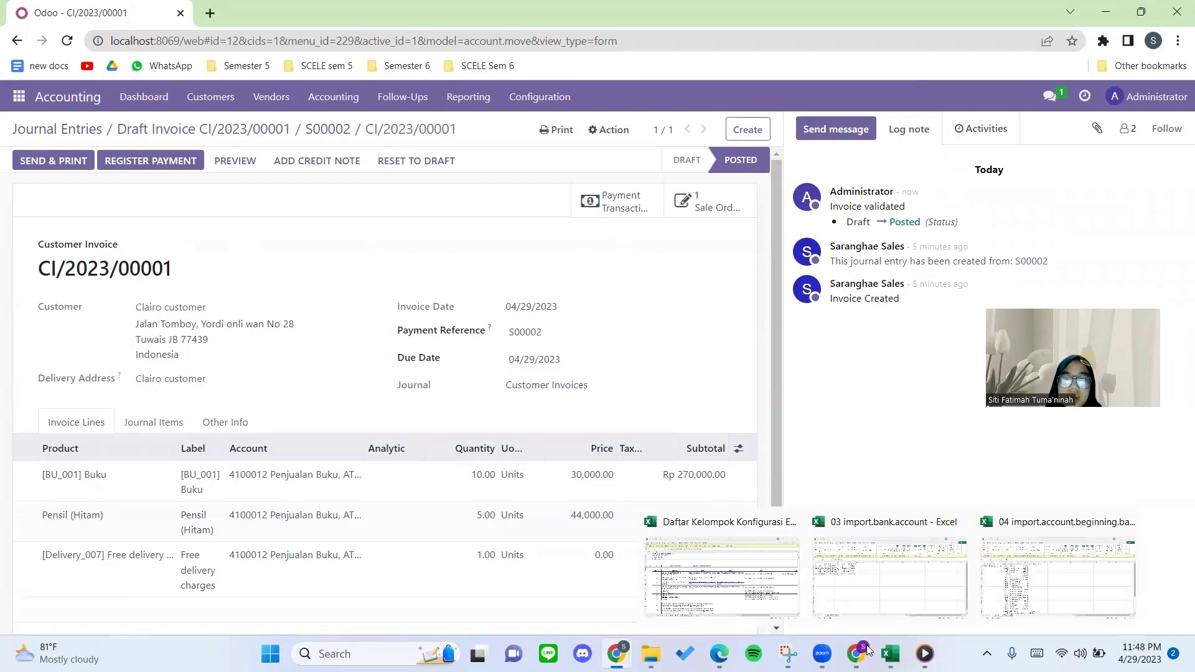
# Reload the portal invoices list and highlight the Status column for CI/2023/00001.
pyautogui.moveTo(721, 652)
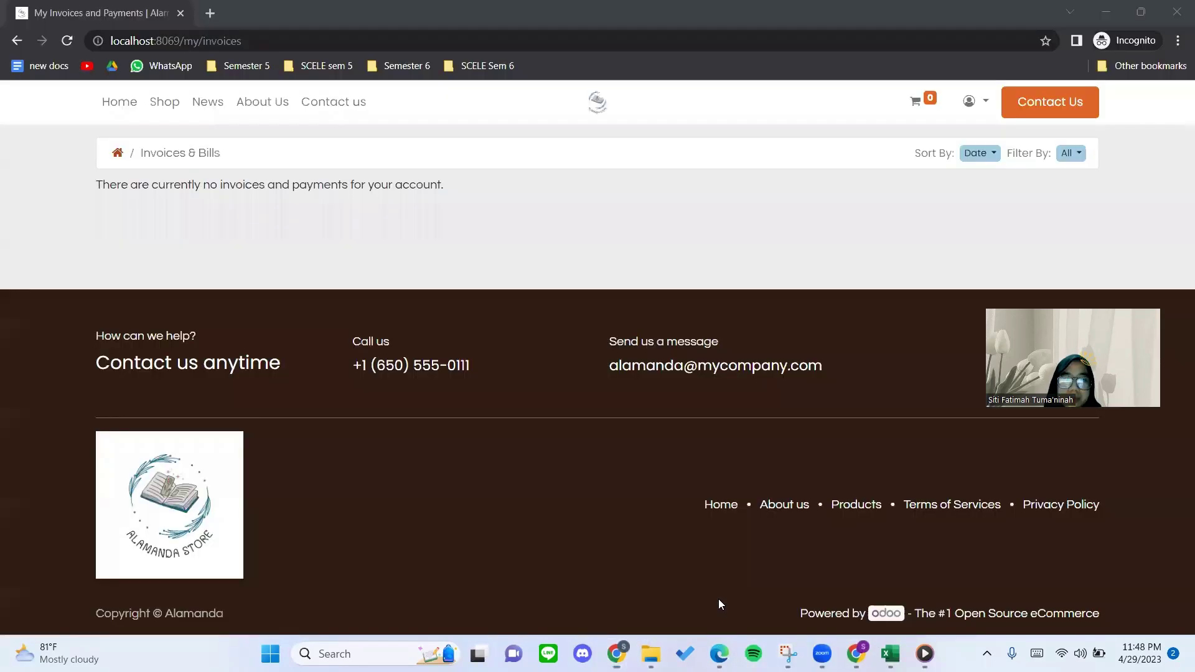
pyautogui.click(67, 40)
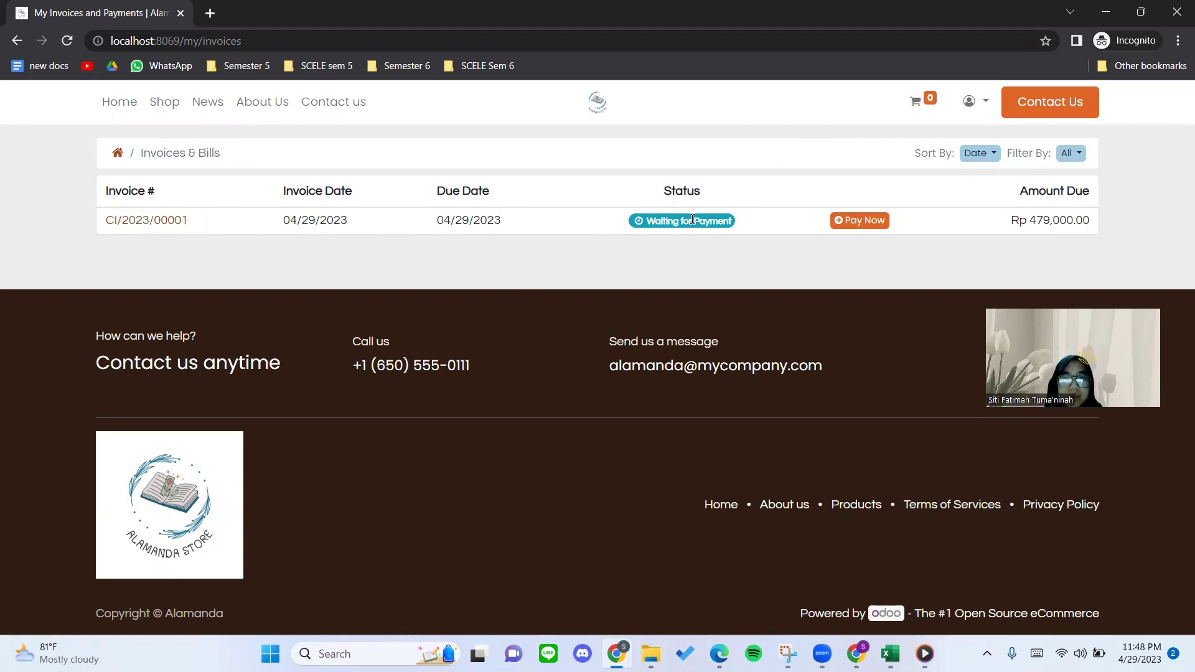
pyautogui.moveTo(657, 196); pyautogui.dragTo(713, 190)
pyautogui.click(715, 190)
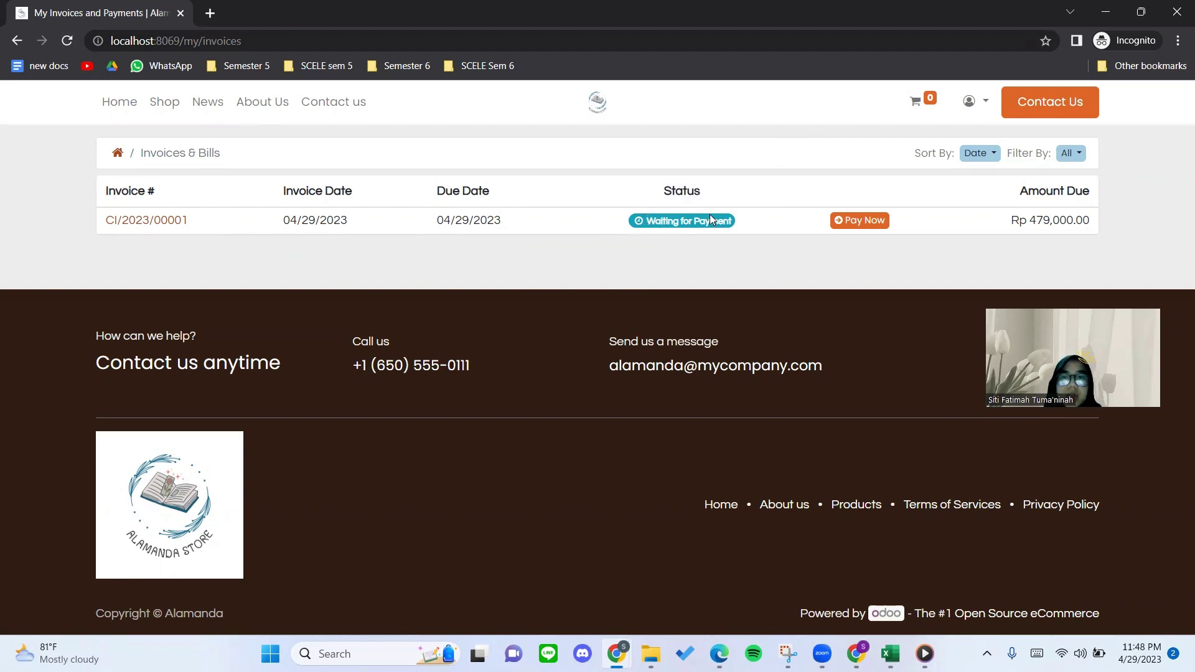
# Open invoice CI/2023/00001 in the portal and review its wire transfer details.
pyautogui.click(853, 228)
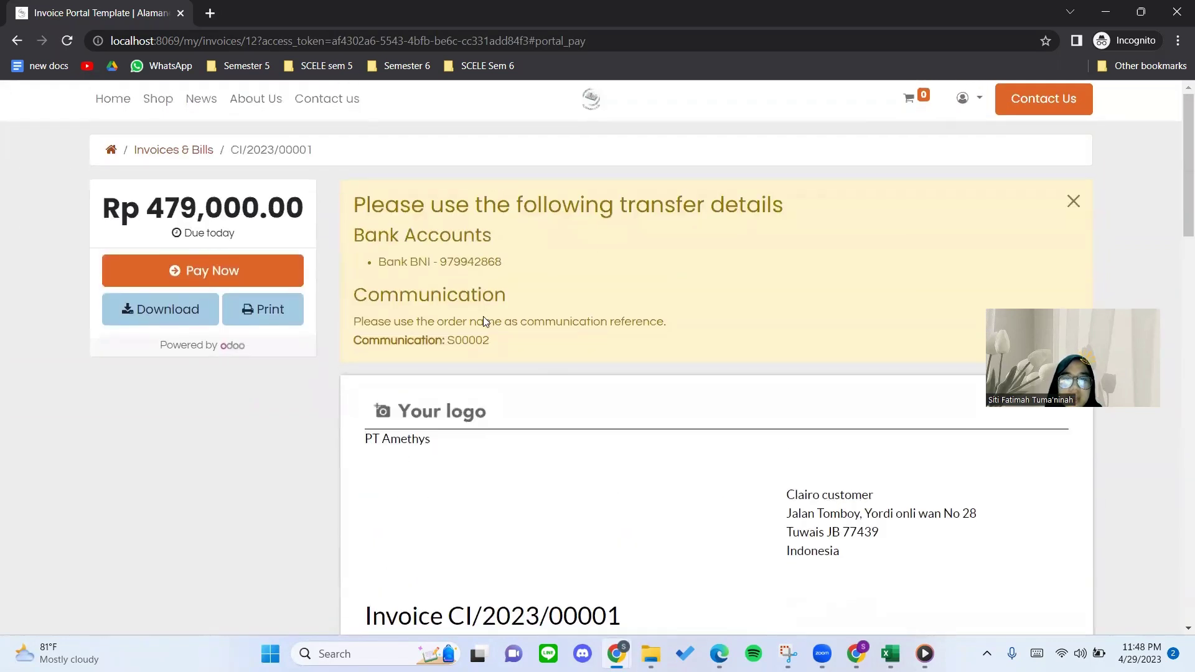
pyautogui.scroll(-1, 515, 278)
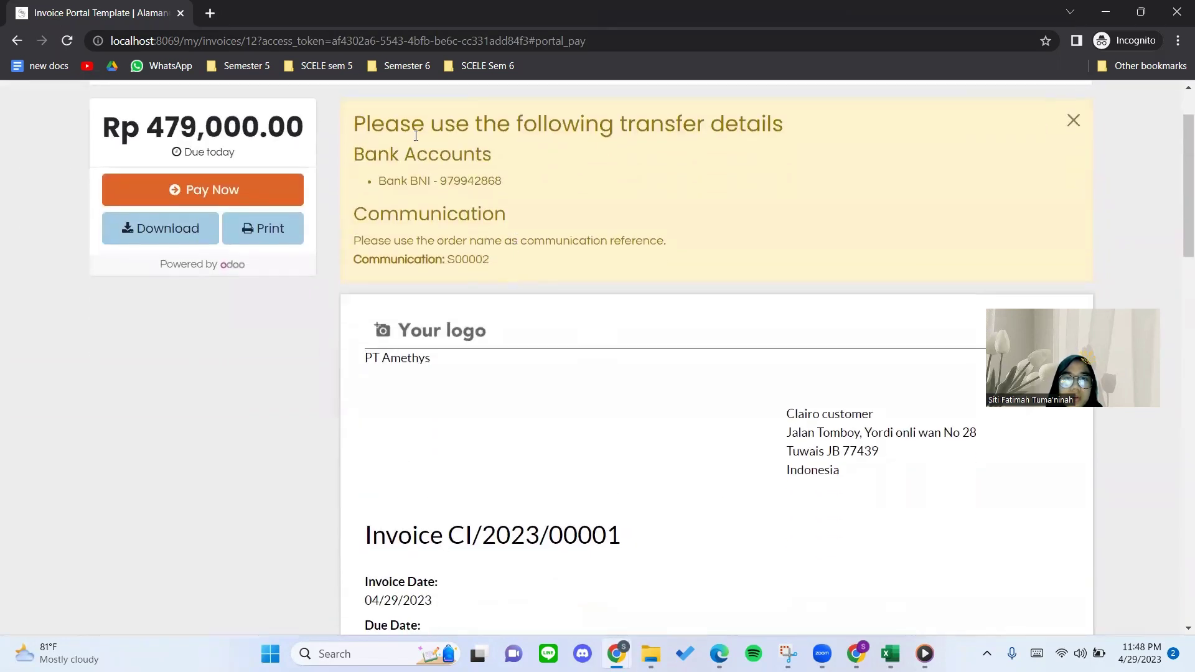
pyautogui.moveTo(416, 135); pyautogui.dragTo(520, 259)
pyautogui.click(521, 259)
pyautogui.scroll(-3, 520, 258)
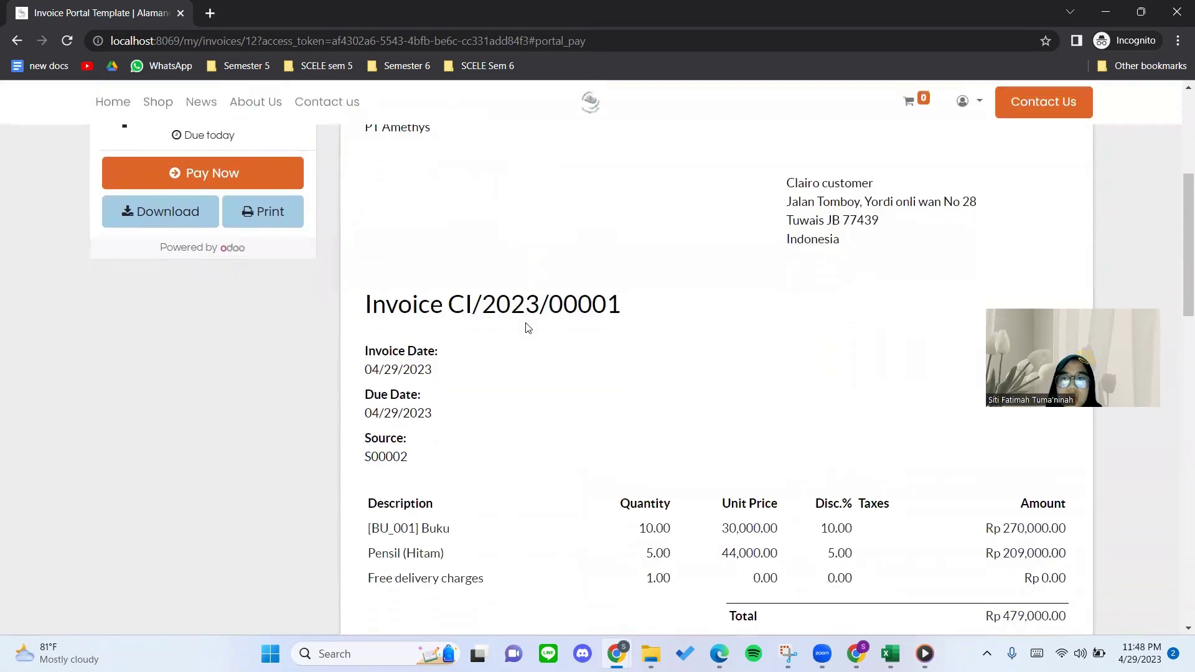
pyautogui.scroll(1, 479, 287)
pyautogui.scroll(-3, 463, 298)
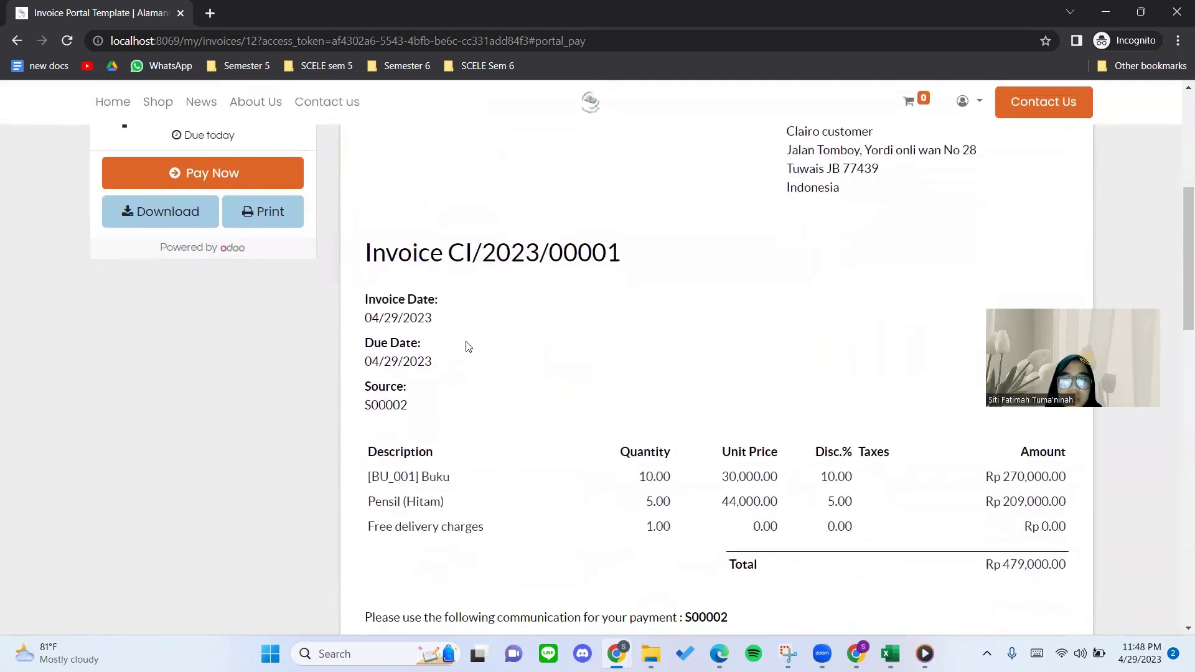
pyautogui.scroll(1, 476, 430)
pyautogui.moveTo(380, 446); pyautogui.dragTo(476, 470)
pyautogui.click(476, 470)
pyautogui.scroll(1, 566, 484)
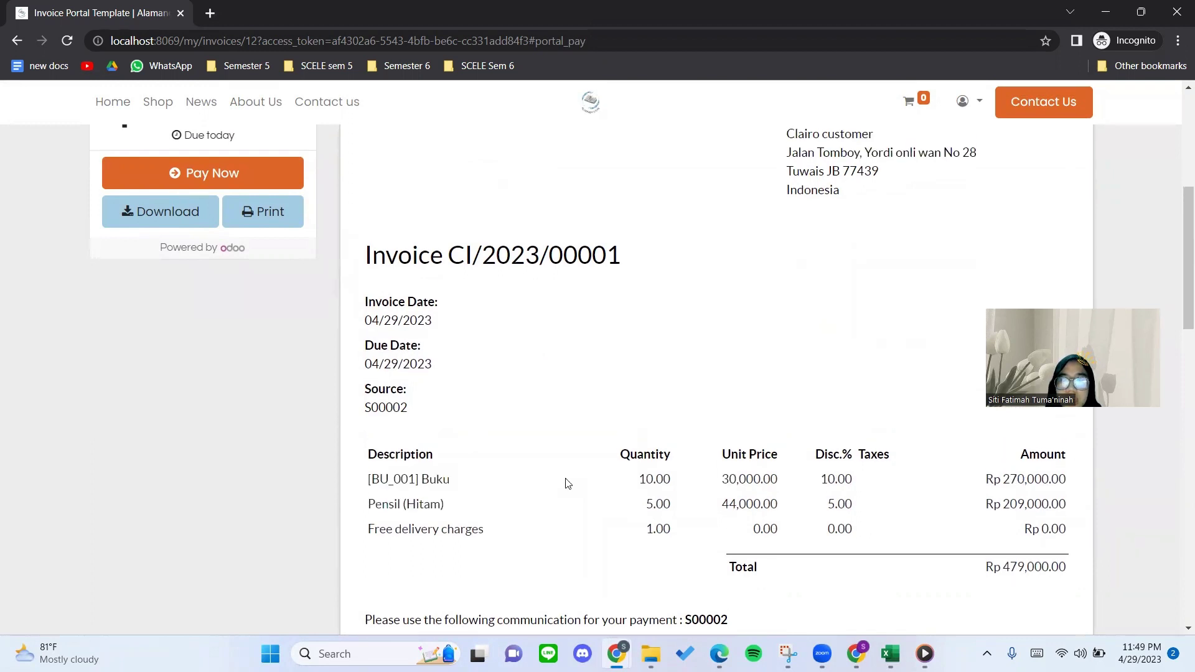
pyautogui.scroll(1, 559, 421)
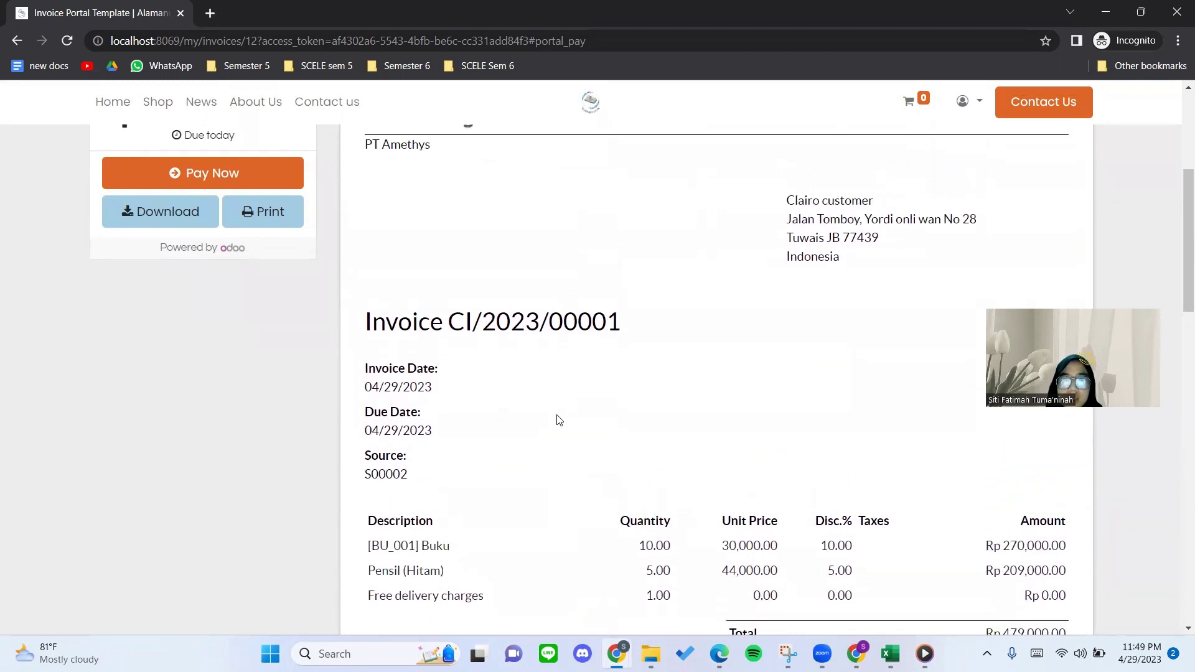
pyautogui.scroll(-2, 449, 411)
# Check the invoice line items and pay the Rp 479,000.00 invoice by Wire Transfer.
pyautogui.moveTo(359, 425); pyautogui.dragTo(408, 497)
pyautogui.click(447, 489)
pyautogui.click(407, 497)
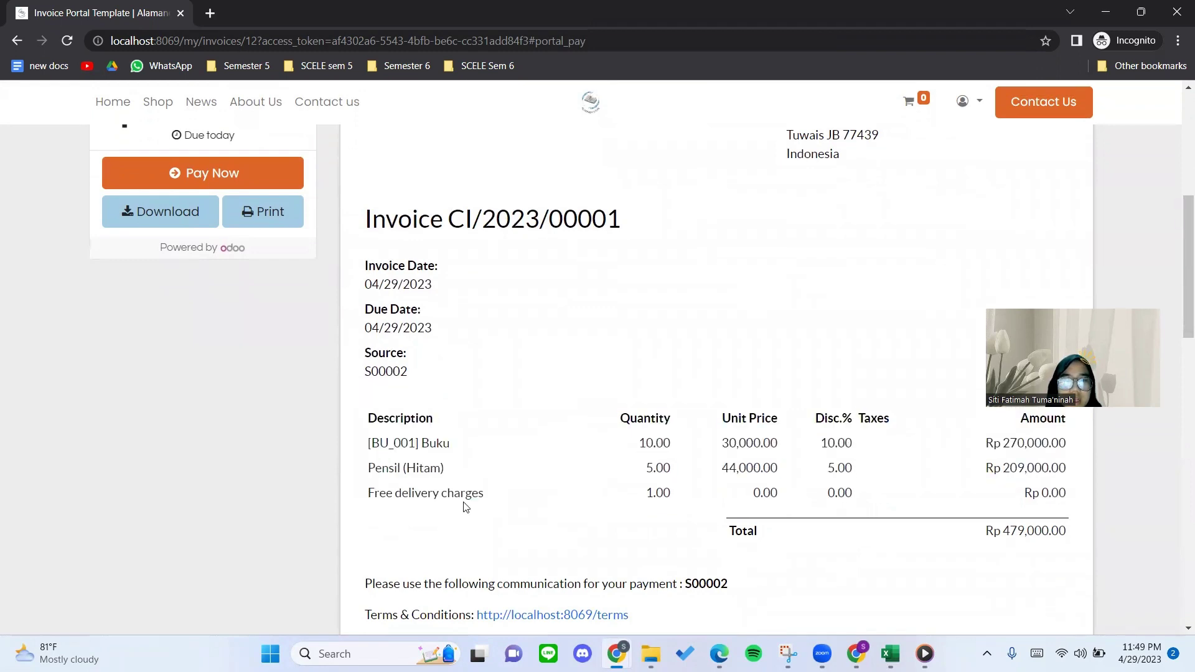
pyautogui.scroll(-4, 463, 507)
pyautogui.scroll(11, 566, 459)
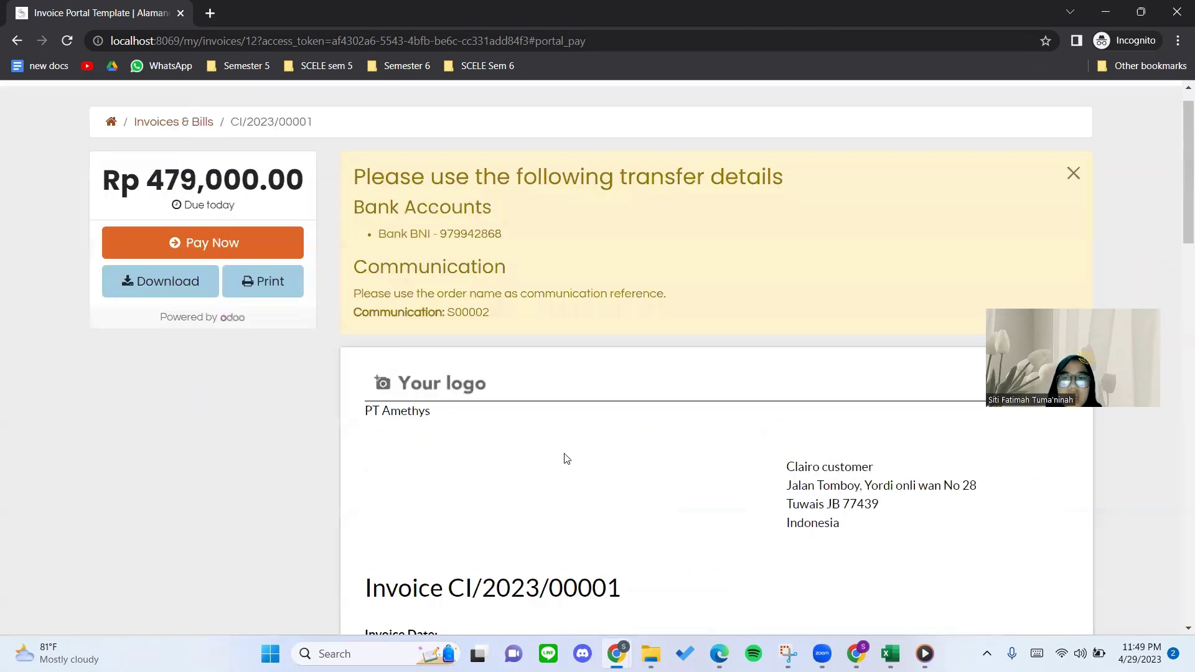
pyautogui.scroll(-1, 601, 456)
pyautogui.scroll(2, 601, 456)
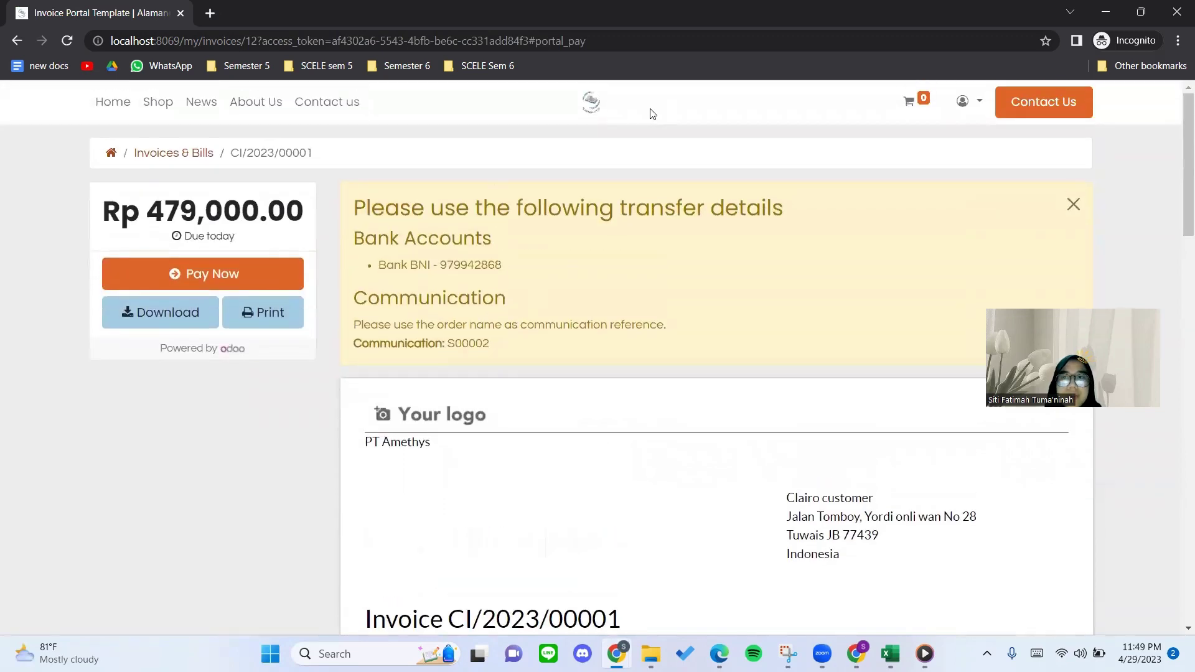
pyautogui.click(215, 271)
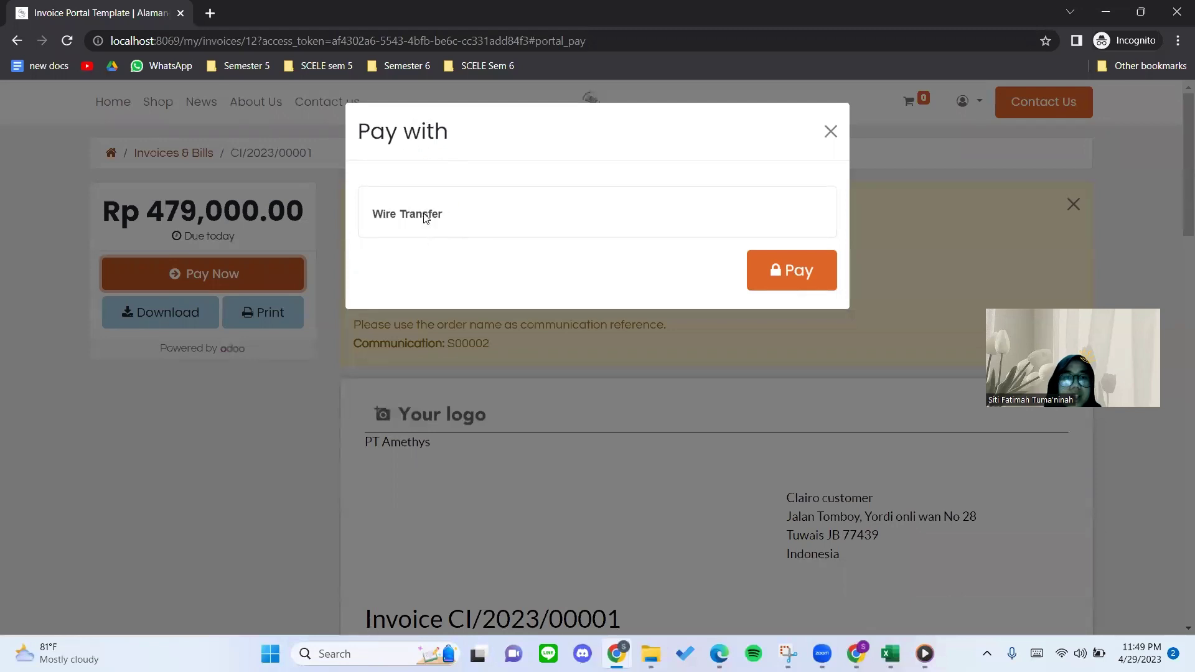
pyautogui.click(754, 270)
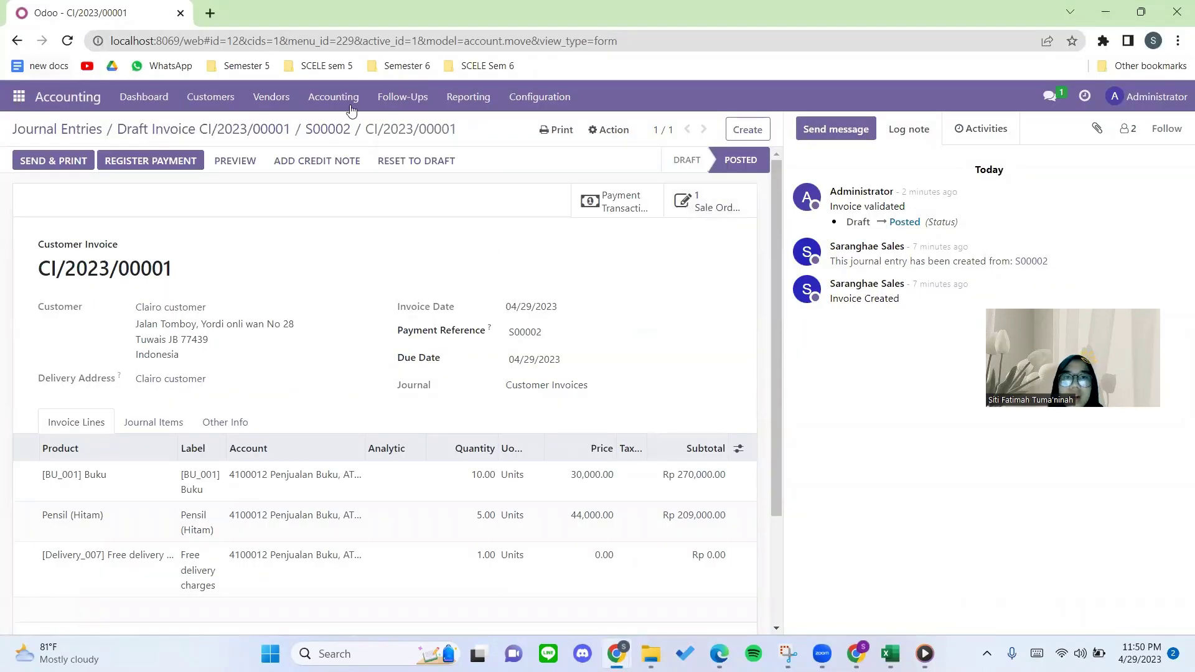
# Reload CI/2023/00001 and read the OdooBot message saying the customer selected Wire Transfer.
pyautogui.click(68, 41)
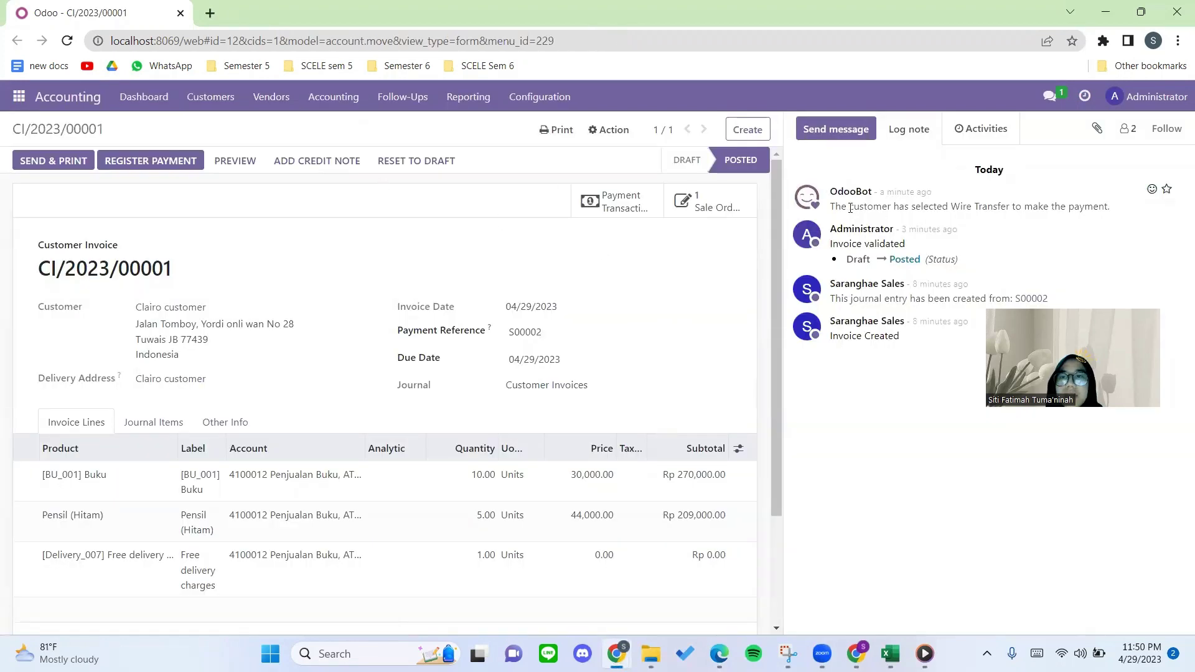
pyautogui.moveTo(830, 208); pyautogui.dragTo(1018, 211)
pyautogui.click(1041, 212)
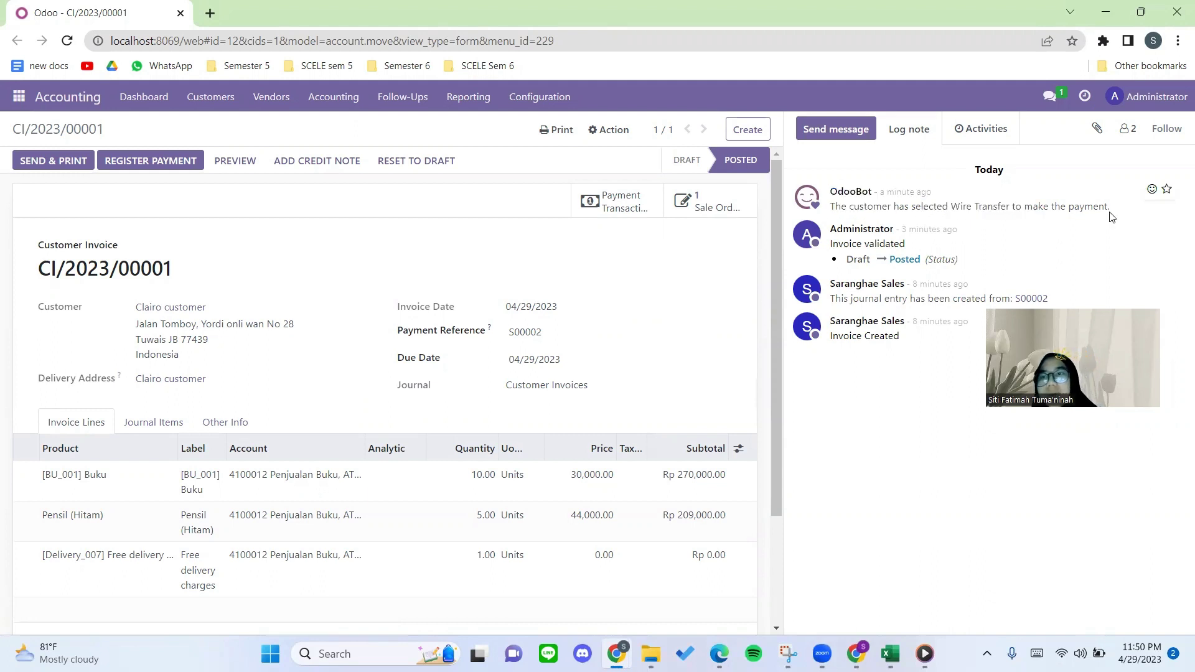
pyautogui.moveTo(1112, 217); pyautogui.dragTo(1021, 215)
pyautogui.click(993, 210)
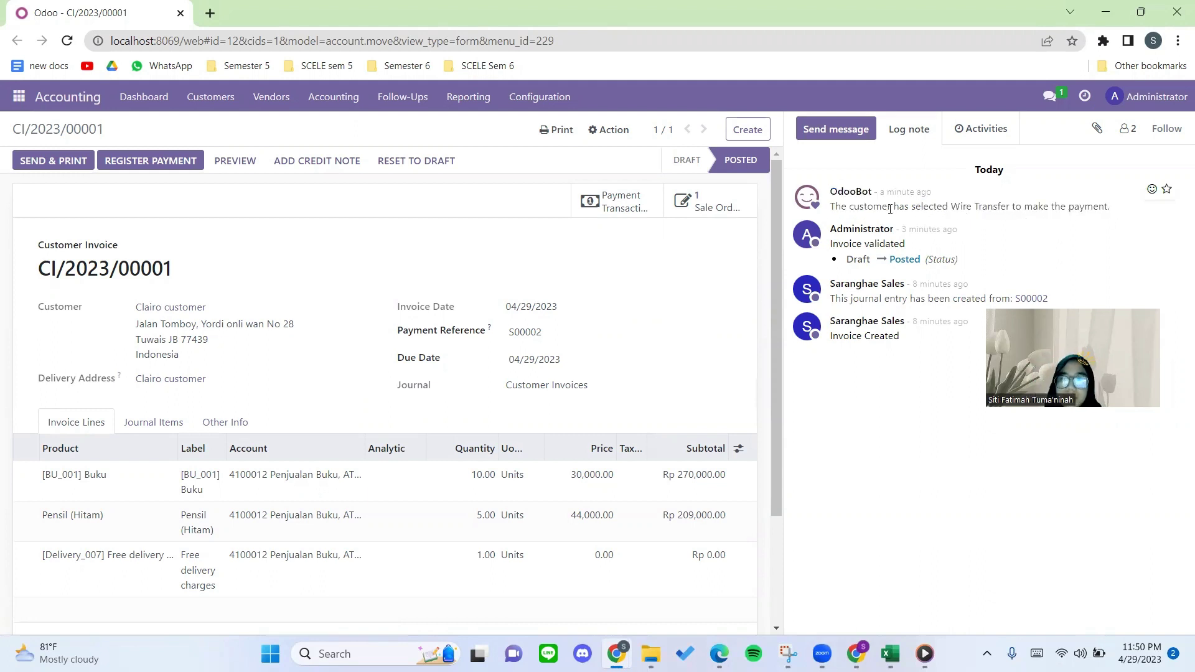
pyautogui.moveTo(831, 208); pyautogui.dragTo(1114, 213)
pyautogui.click(1115, 214)
pyautogui.moveTo(986, 221); pyautogui.dragTo(848, 210)
pyautogui.click(840, 207)
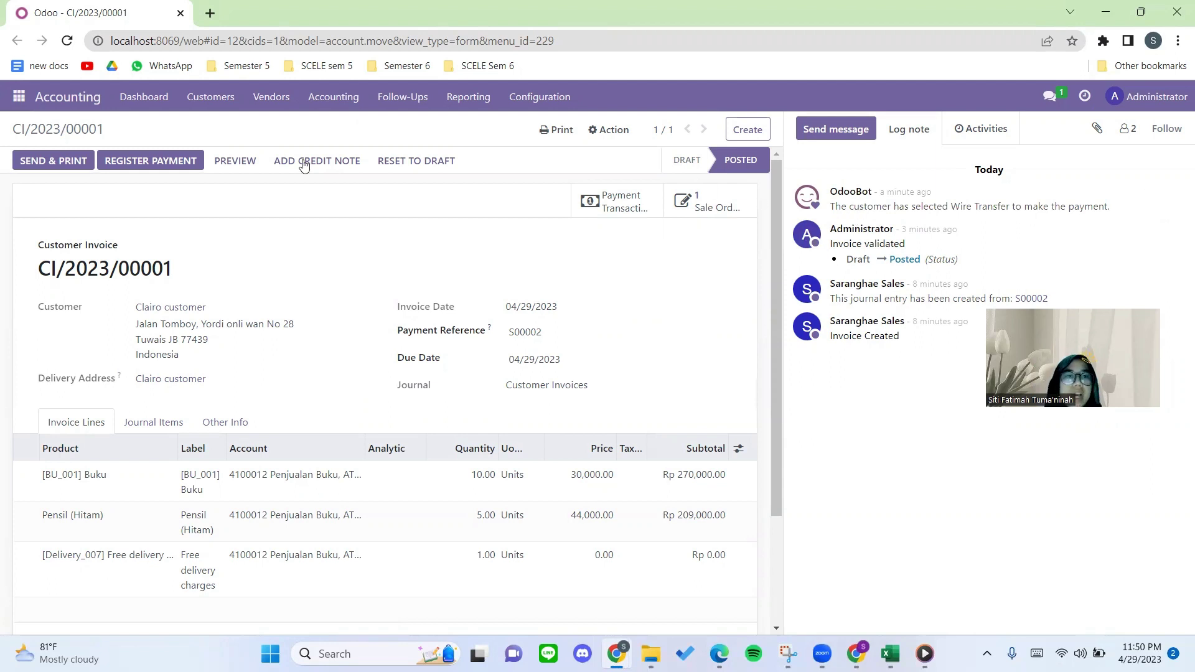
# Register a 479,000.00 payment on CI/2023/00001 in the Bank journal.
pyautogui.click(138, 163)
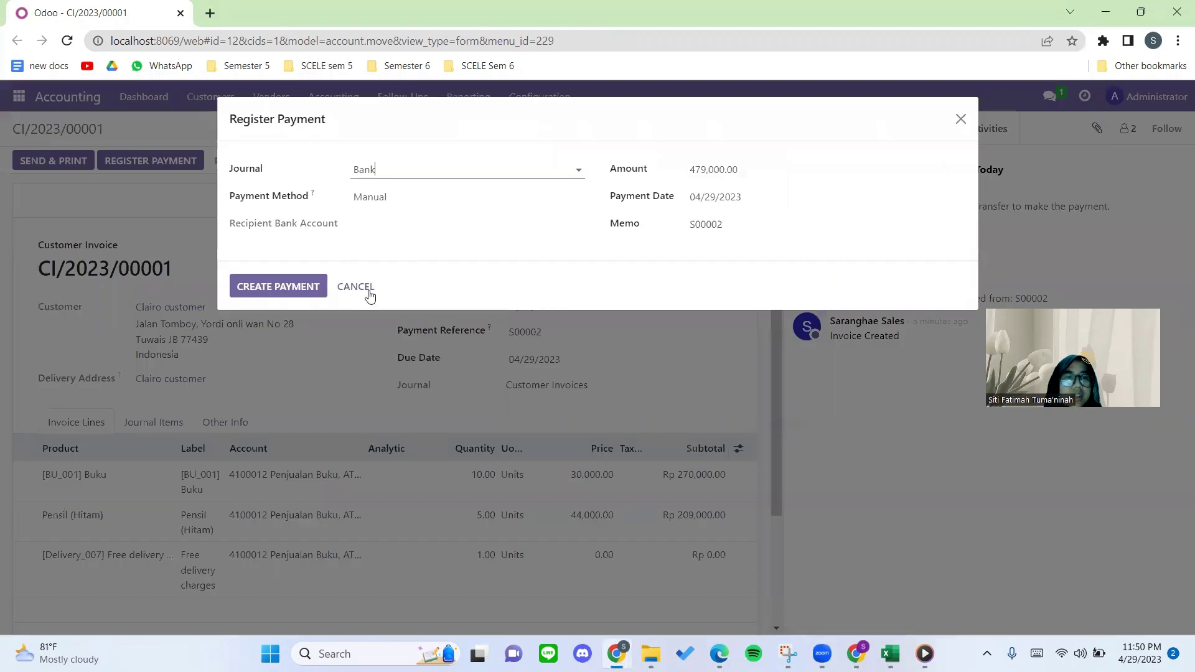
pyautogui.moveTo(400, 167); pyautogui.dragTo(337, 173)
pyautogui.click(302, 173)
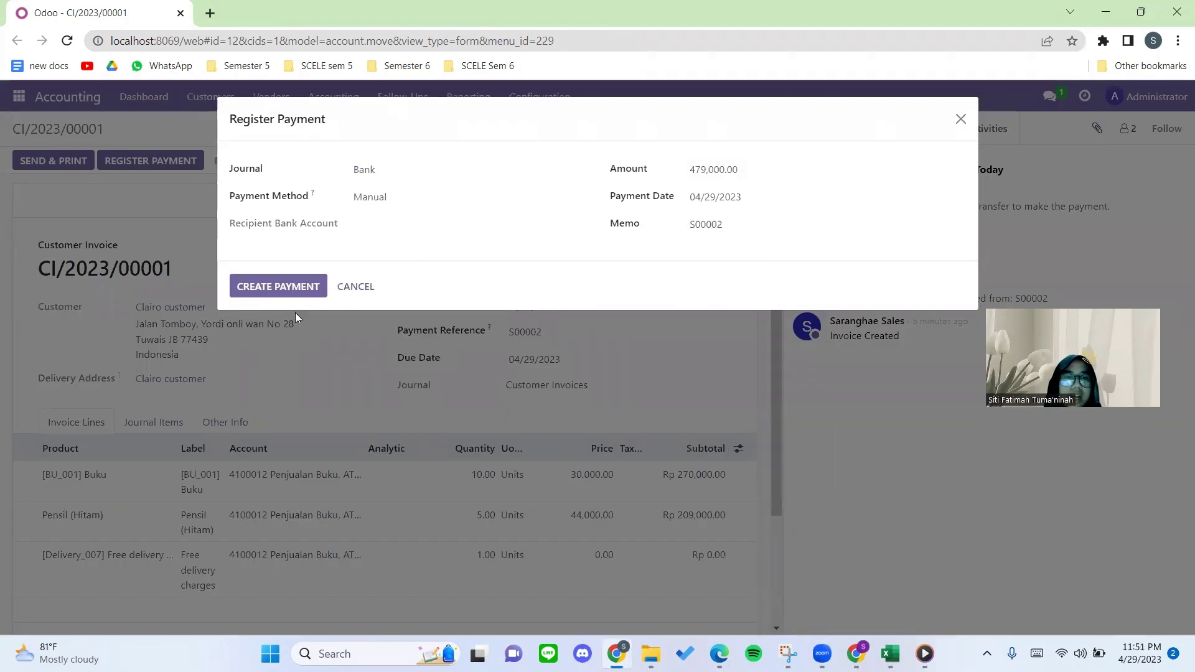
pyautogui.click(282, 300)
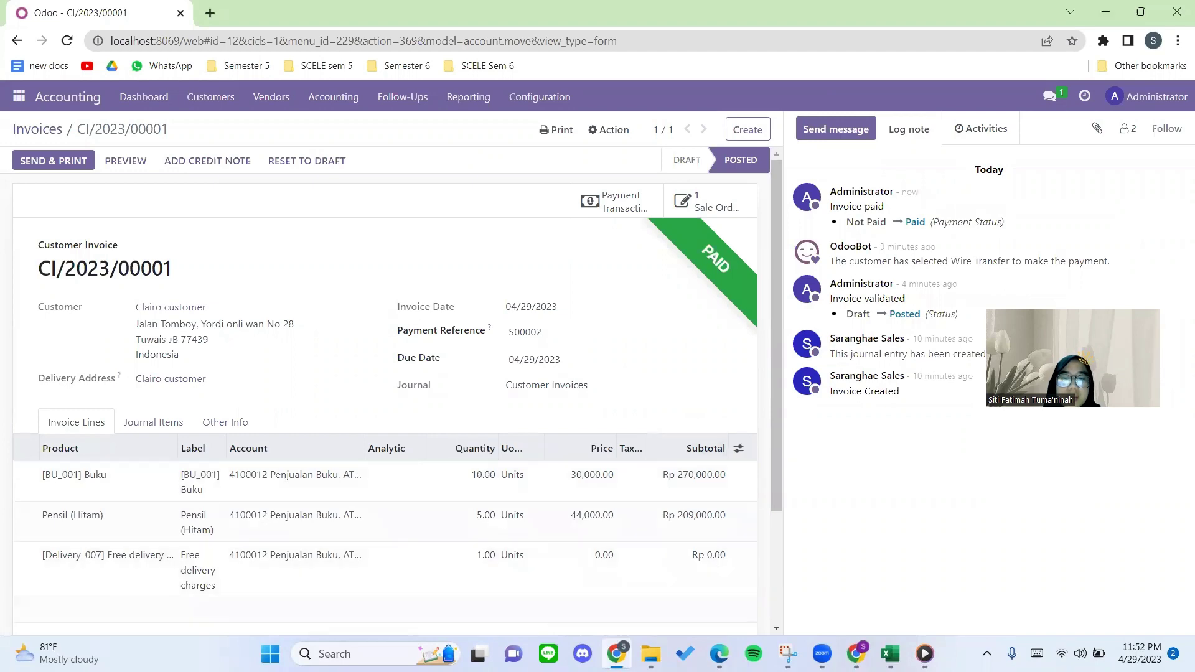
# In the customer's portal, confirm CI/2023/00001 shows Paid, then return to the Documents overview.
pyautogui.moveTo(618, 653)
pyautogui.click(680, 606)
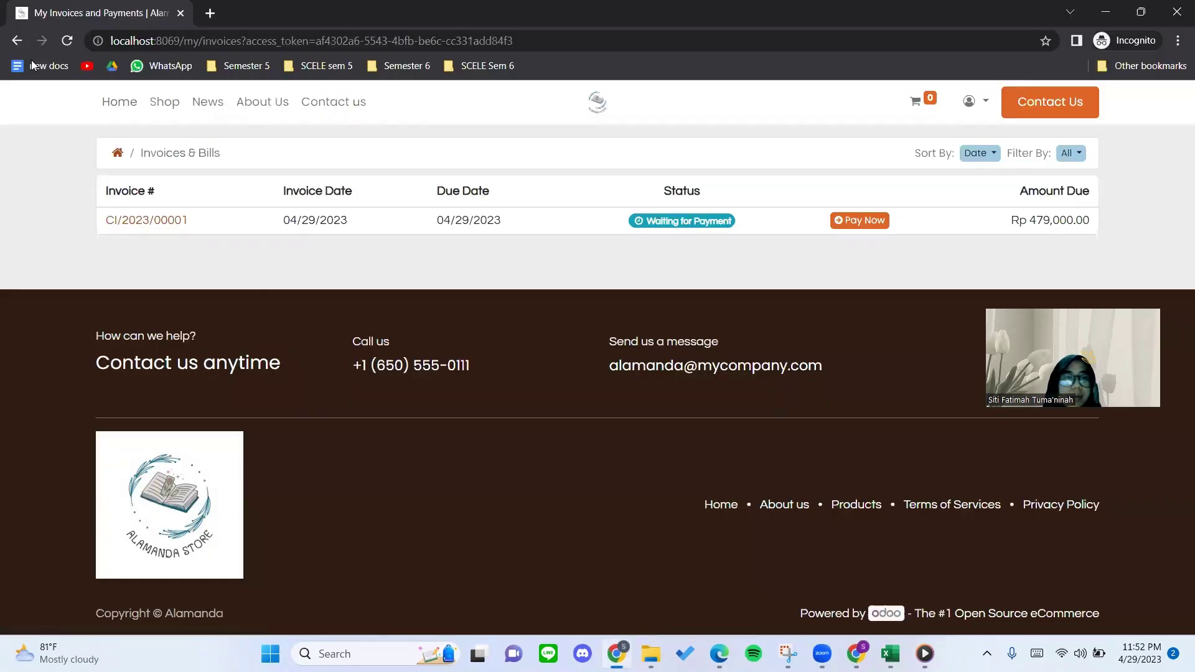
pyautogui.click(66, 41)
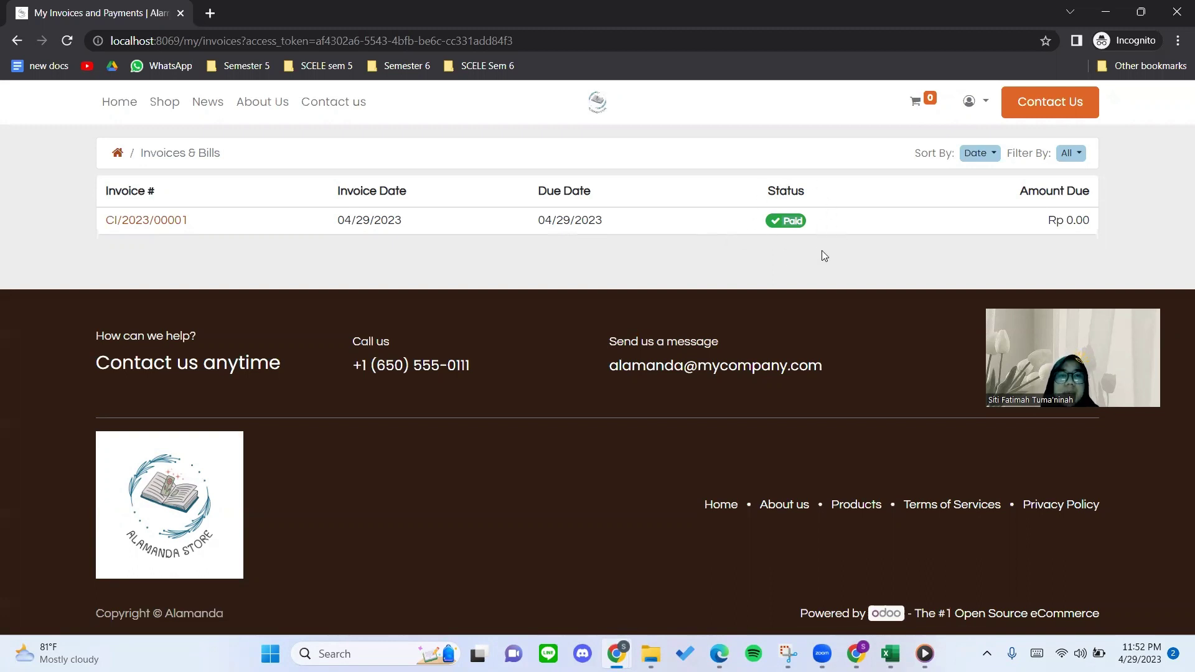
pyautogui.click(119, 154)
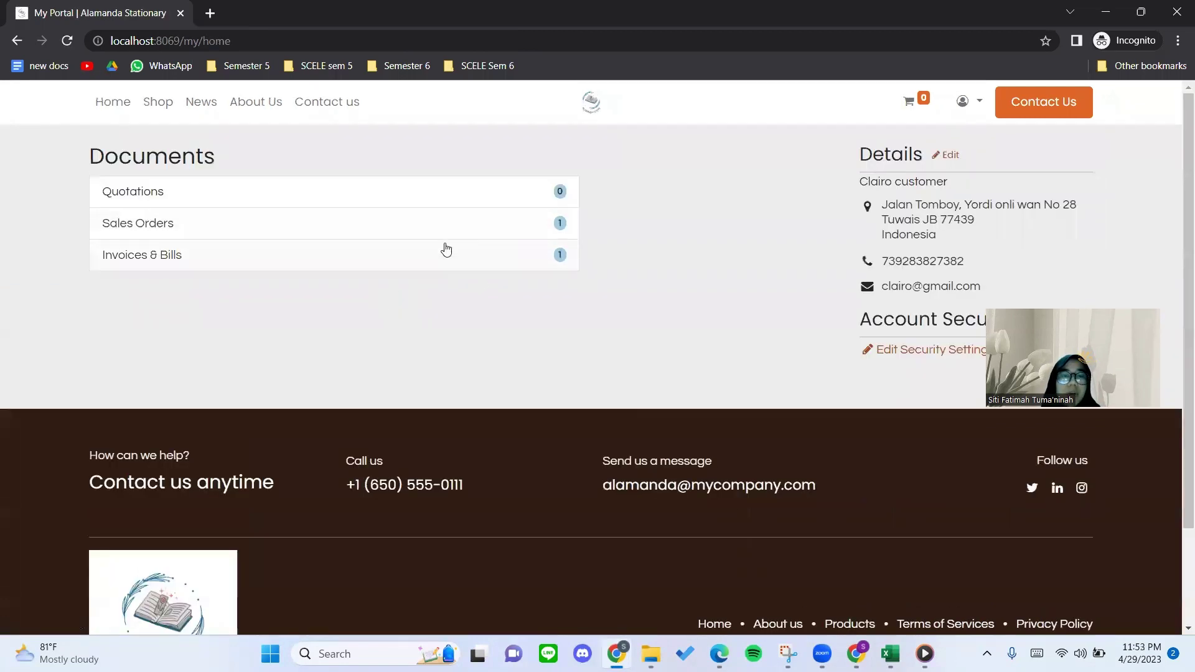